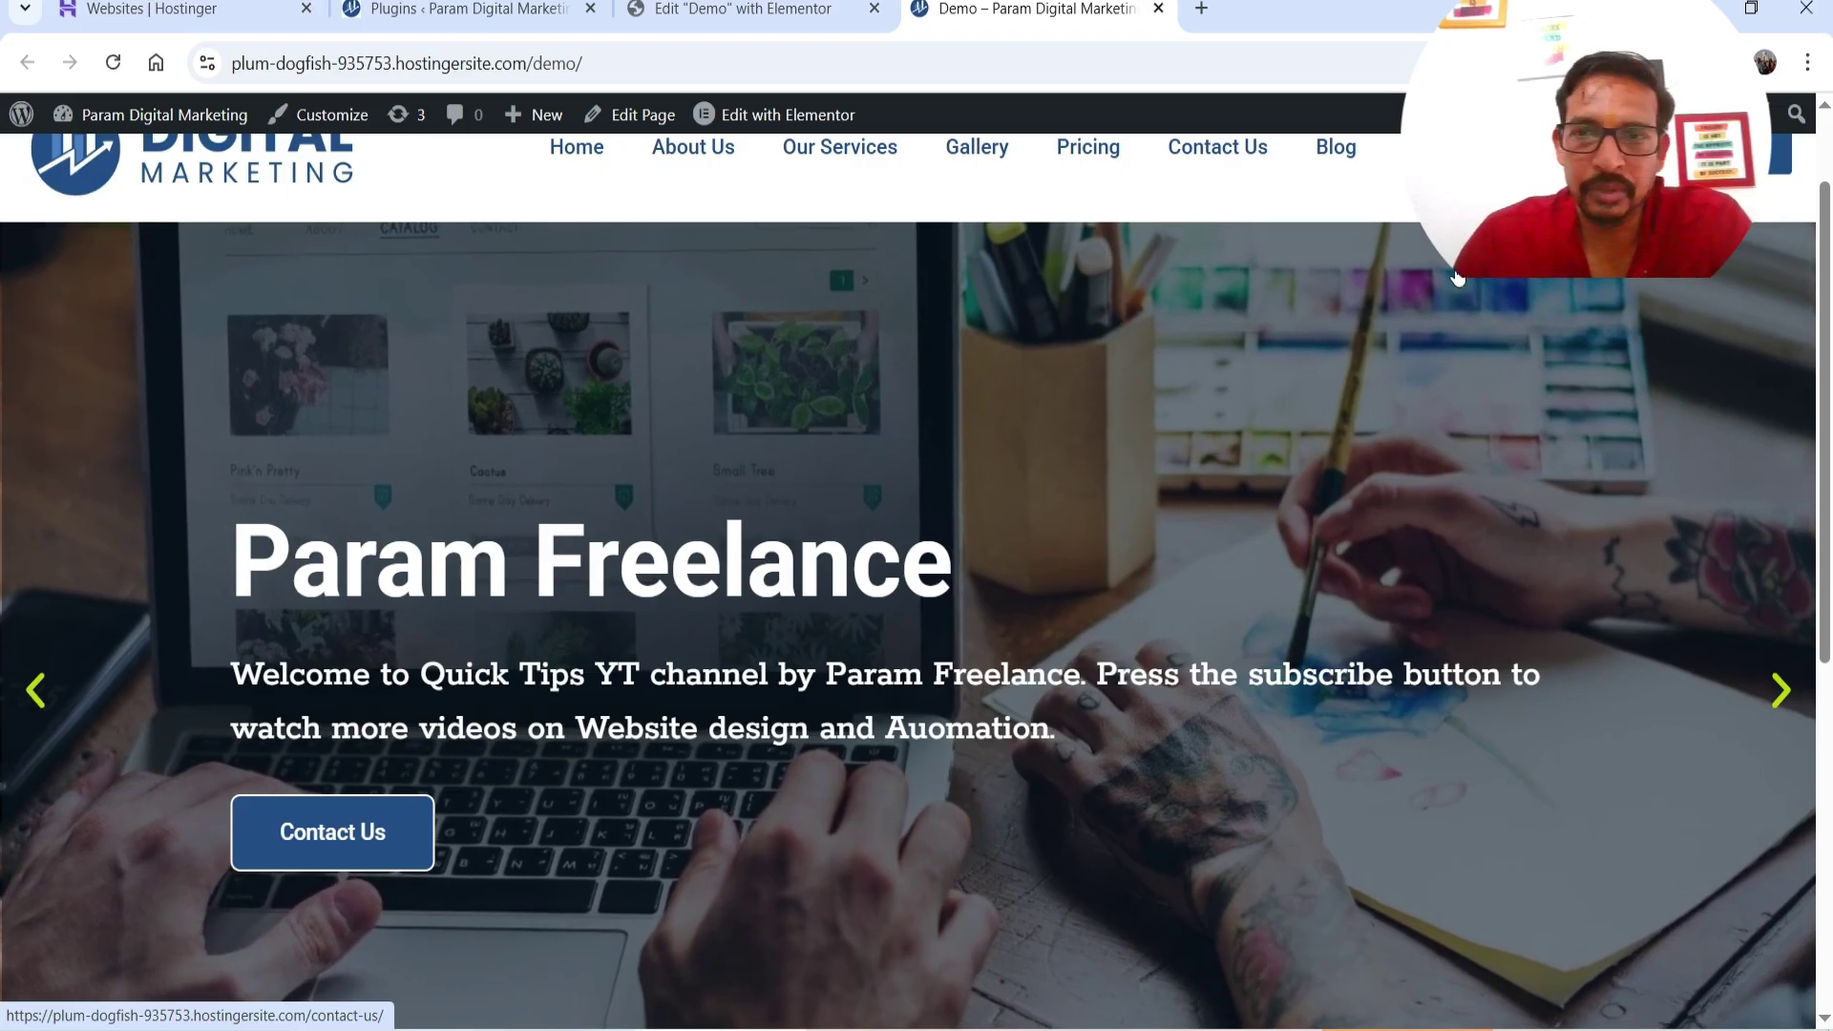
Browse the three slides of the finished slider on the live demo page
scroll(1521, 483, down, 1)
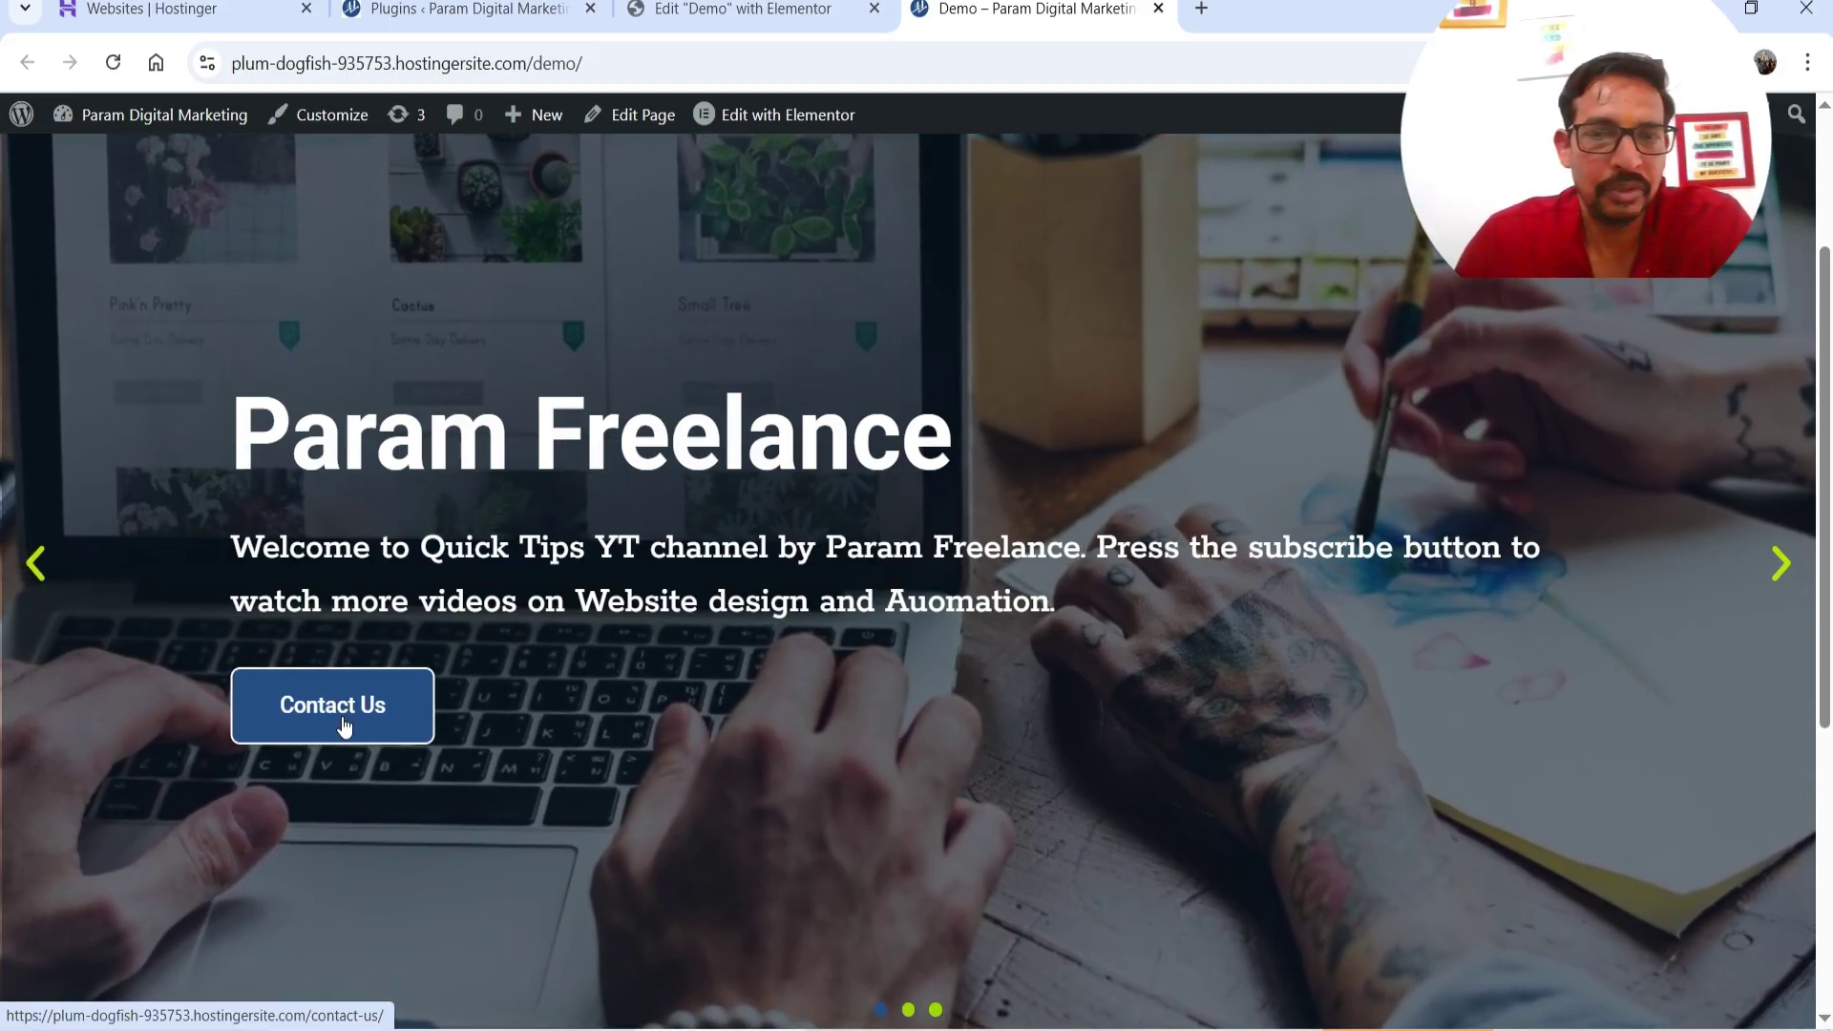
click(1781, 563)
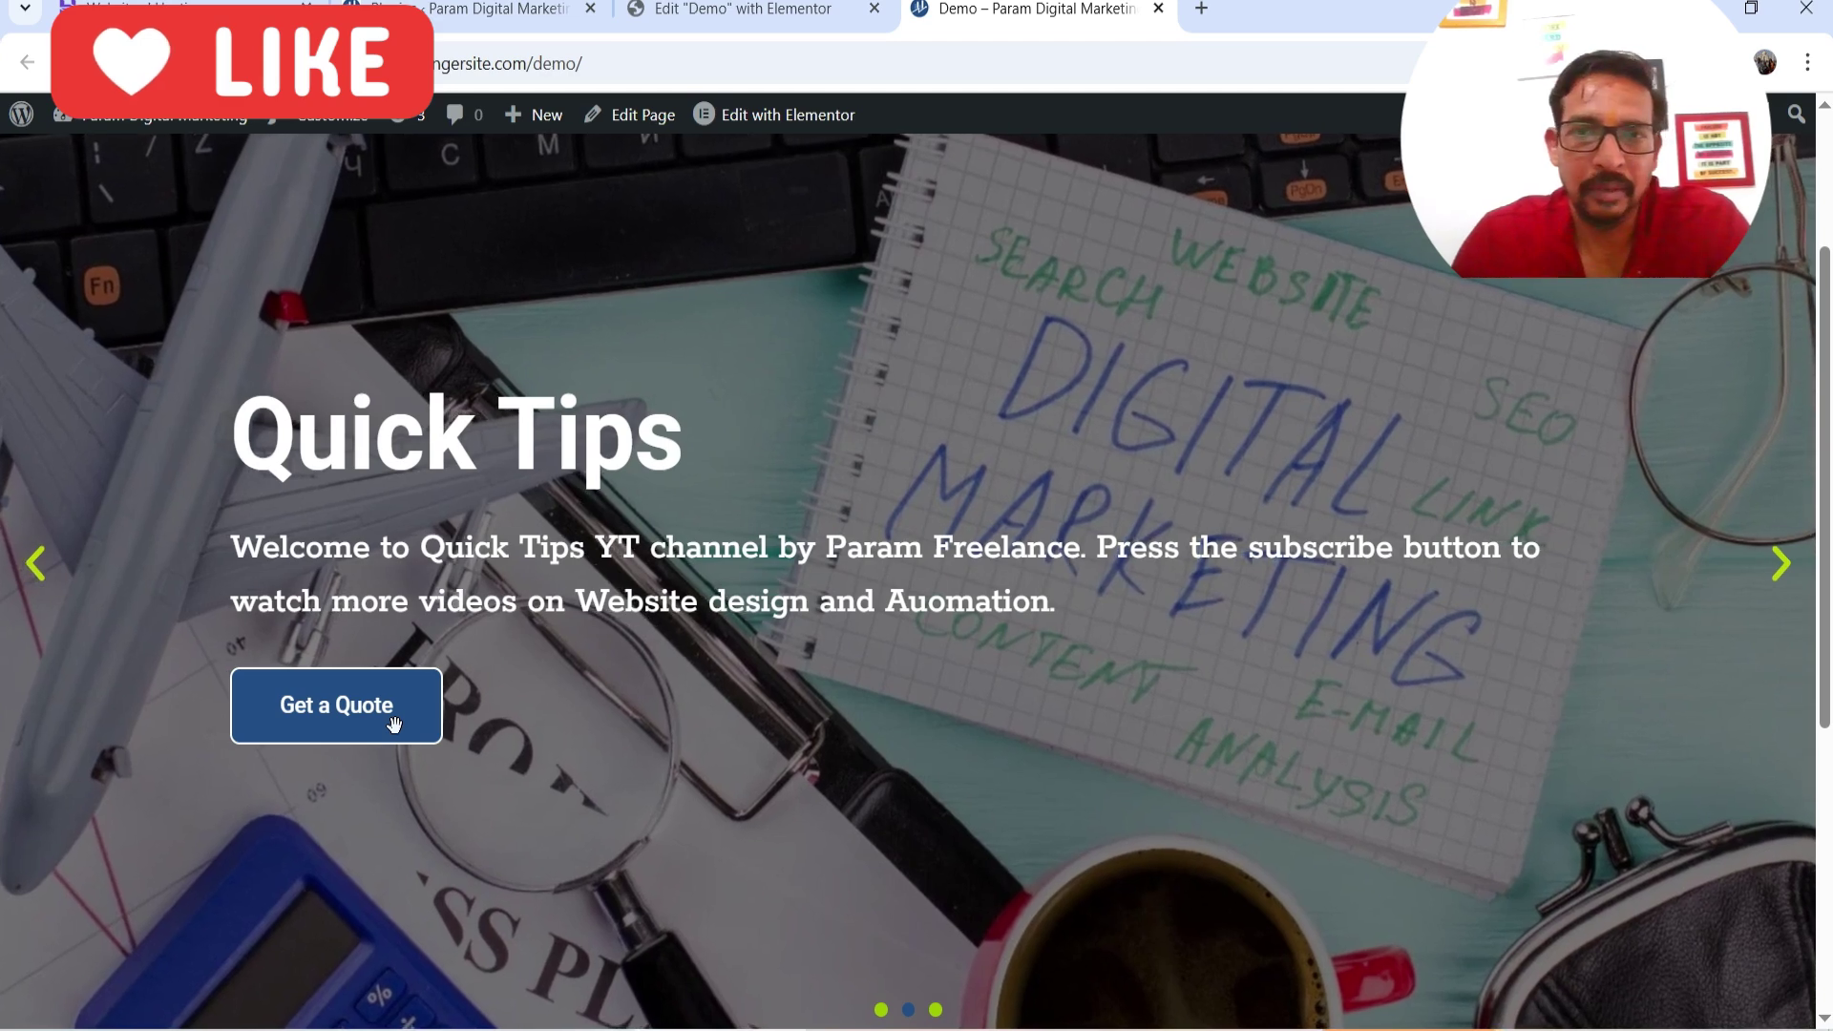
click(1783, 568)
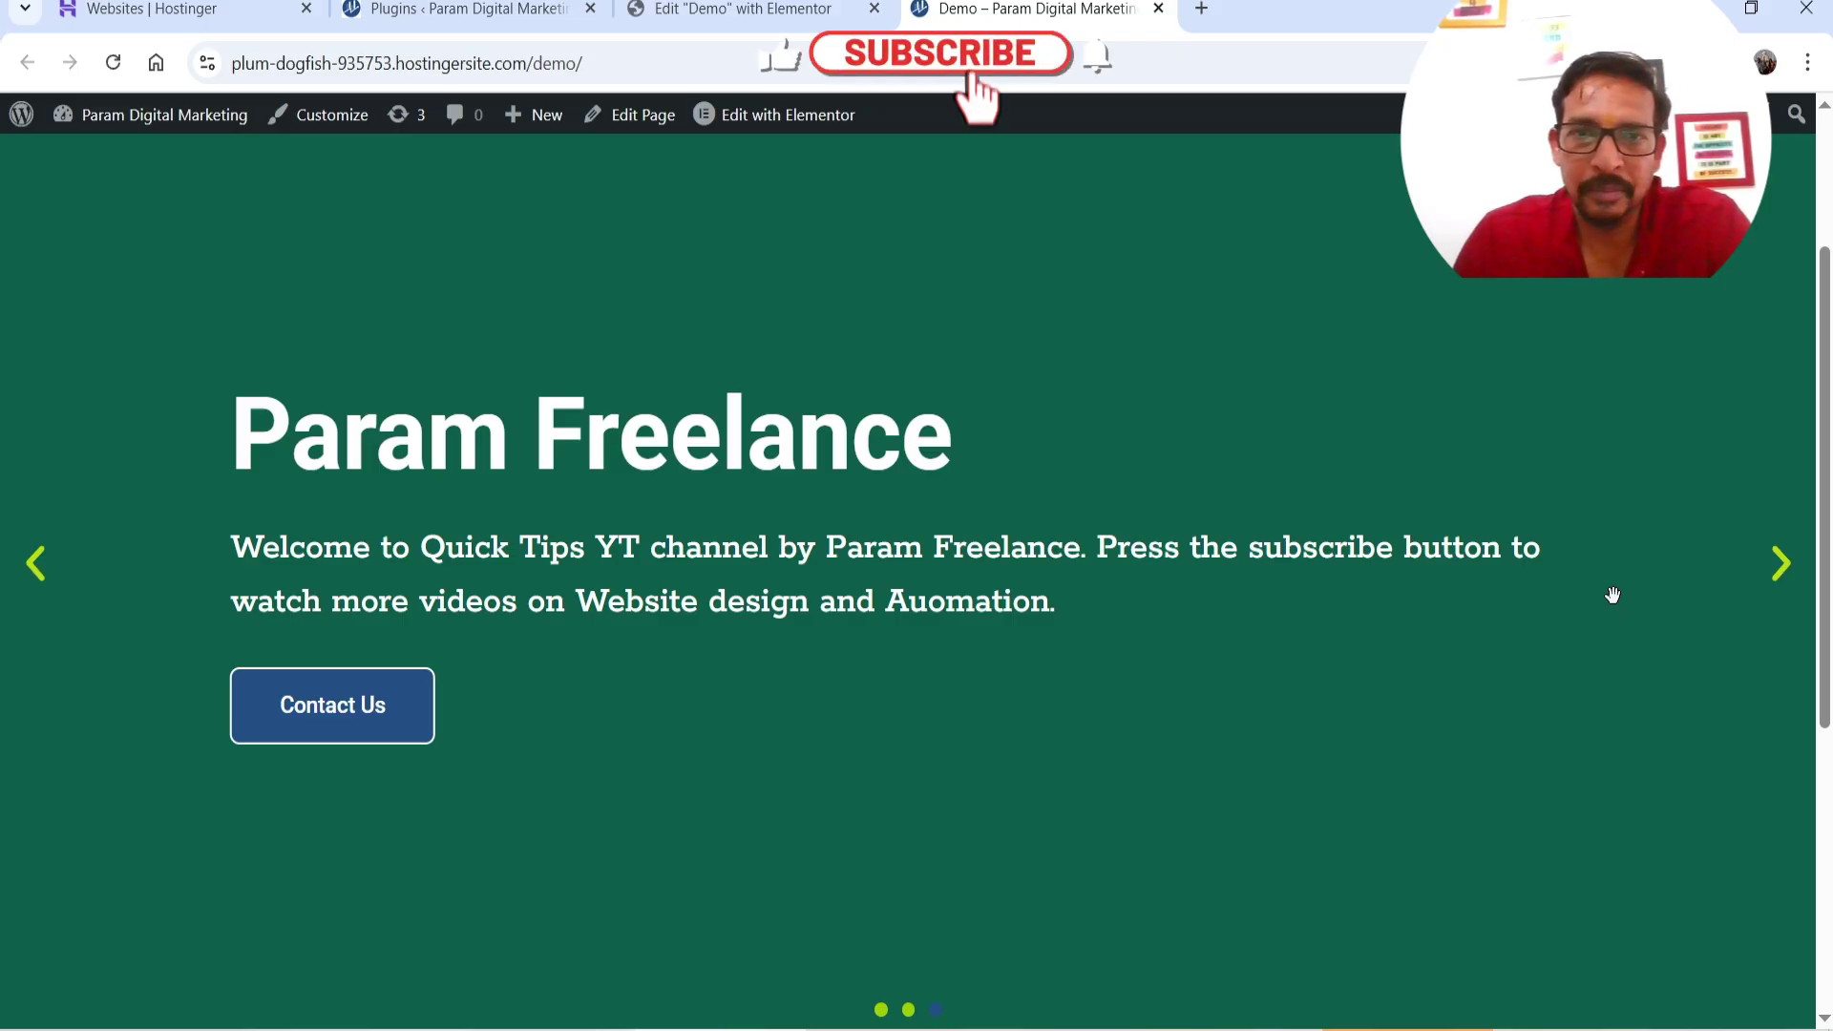
scroll(1612, 595, up, 1)
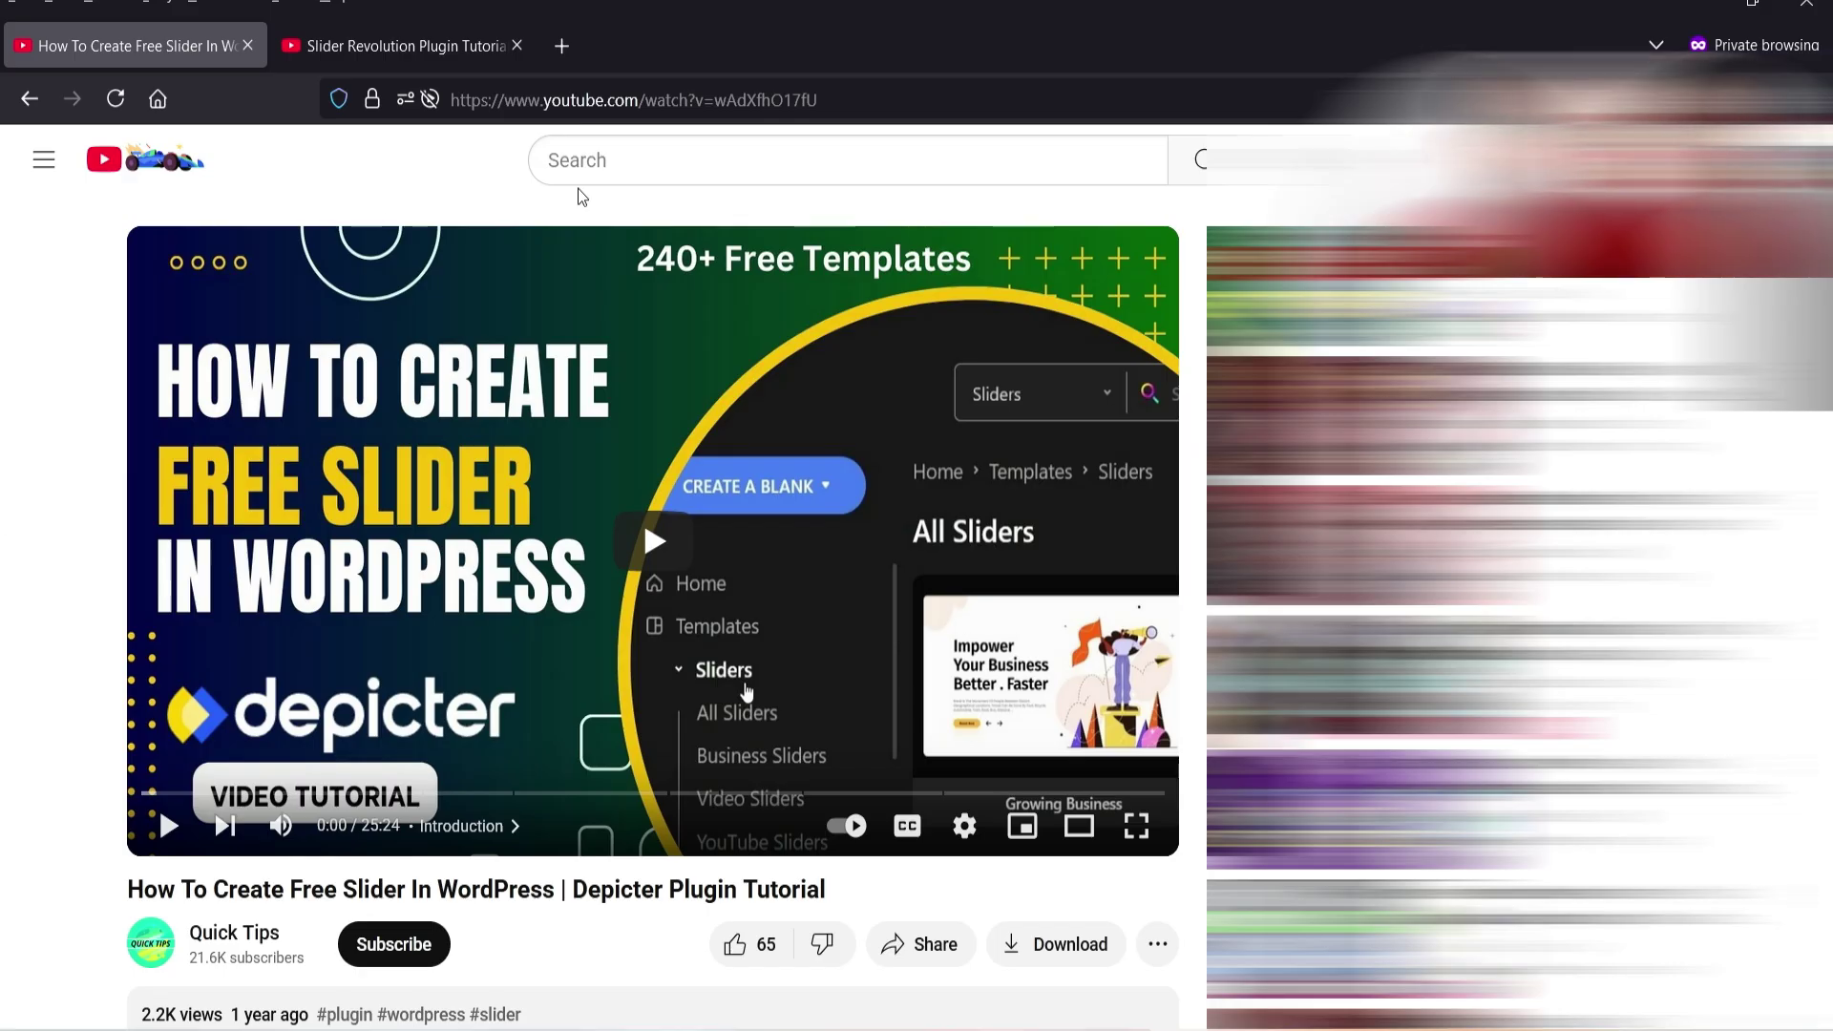
View the Slider Revolution tutorial video page and return to the Depicter slider tutorial
click(420, 48)
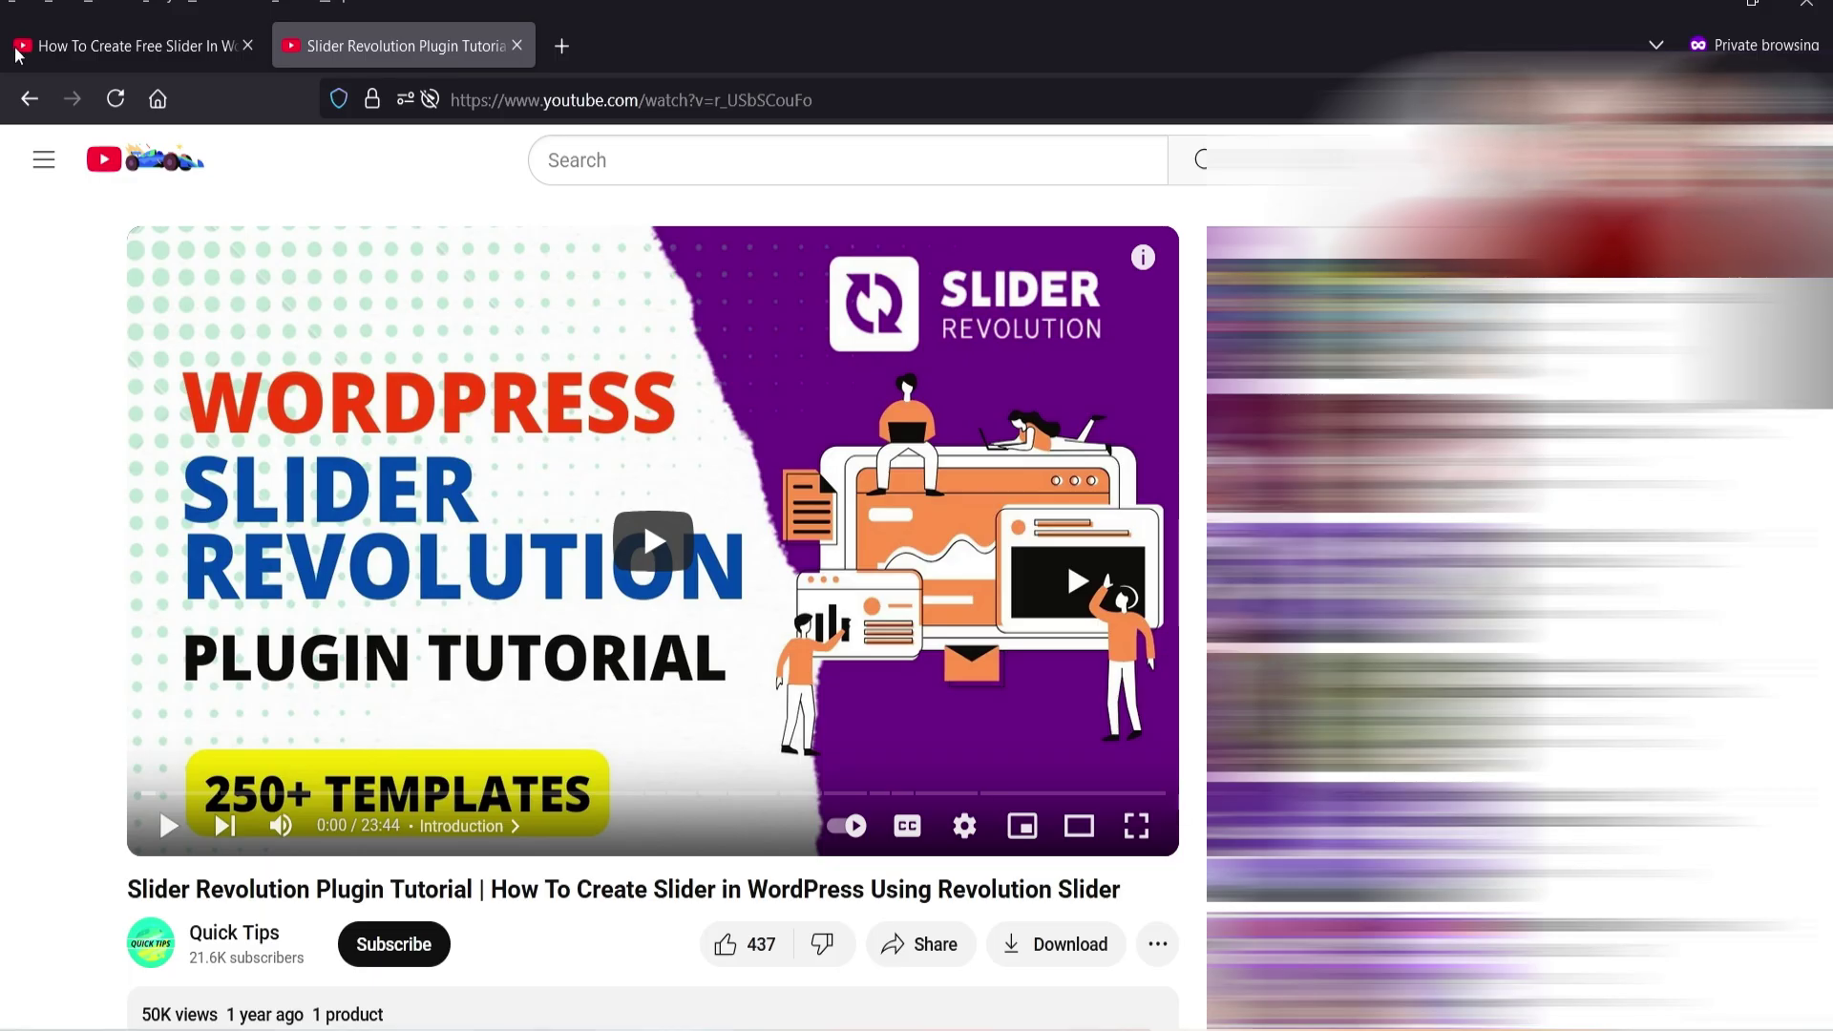
key(ctrl+shift+Tab)
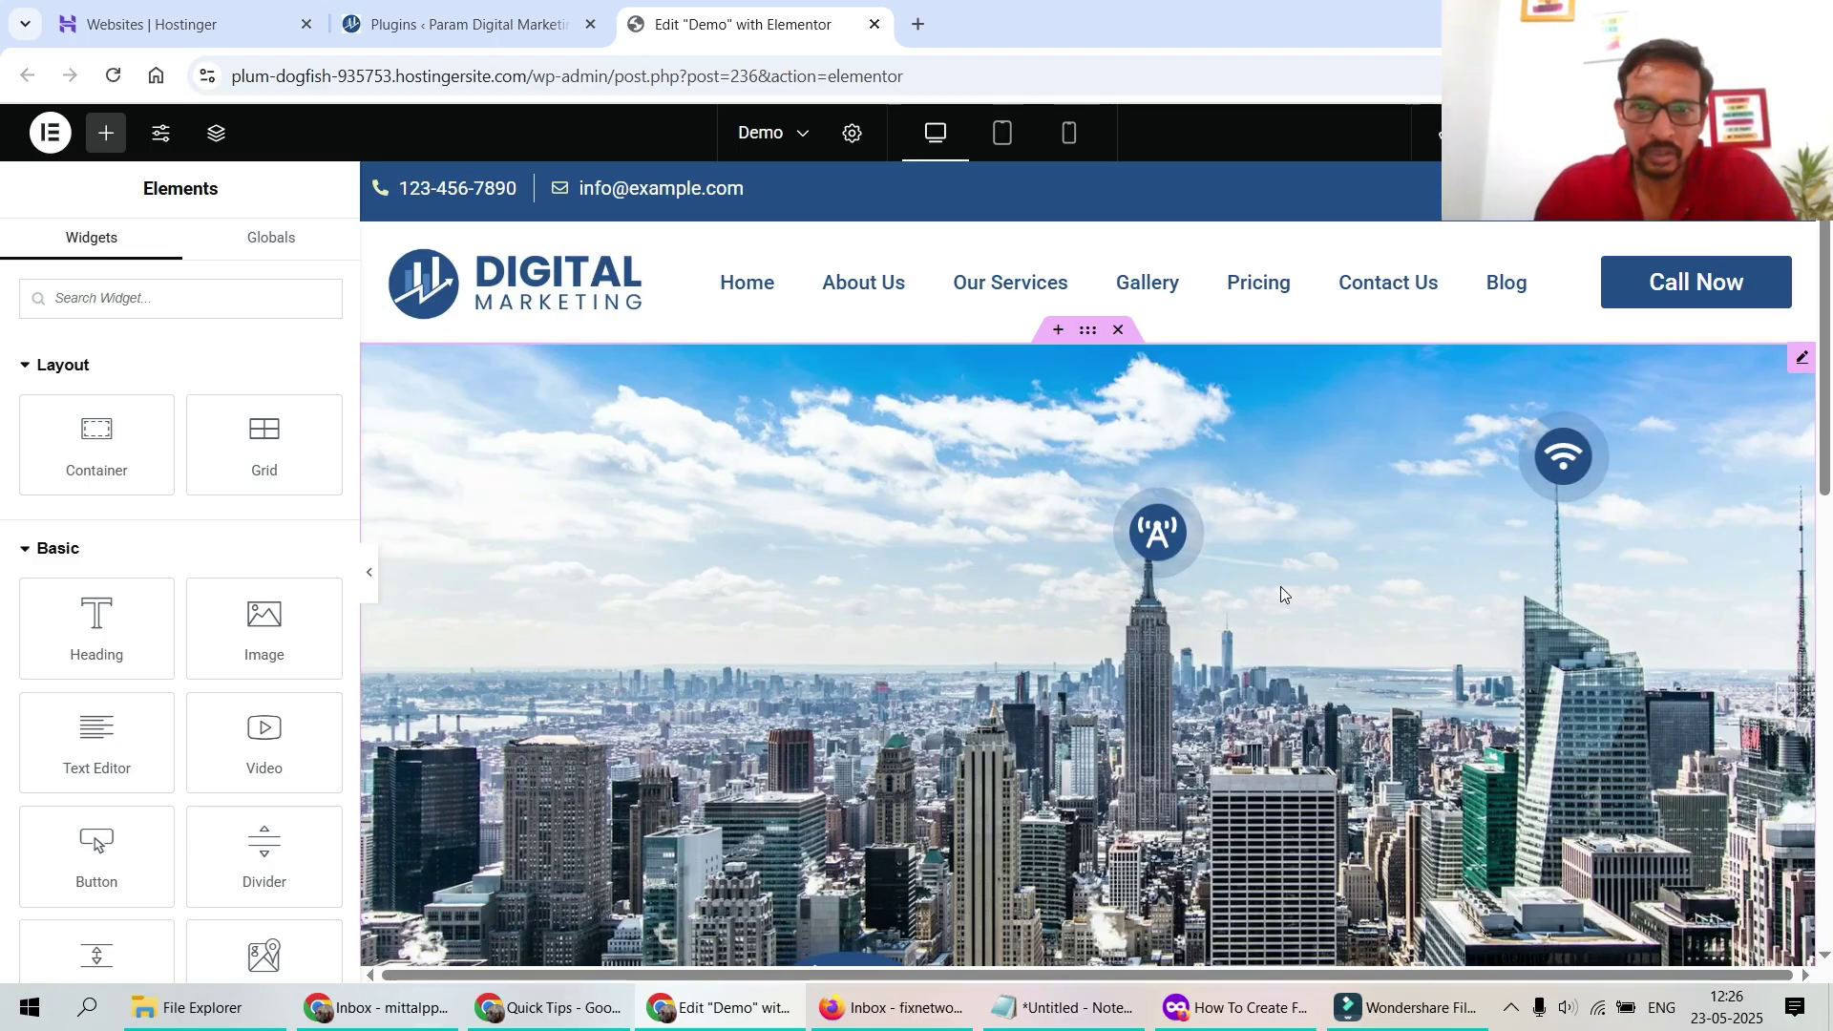
Add a single-column Flexbox container below the city hotspot image on the Demo page
scroll(1174, 704, down, 1)
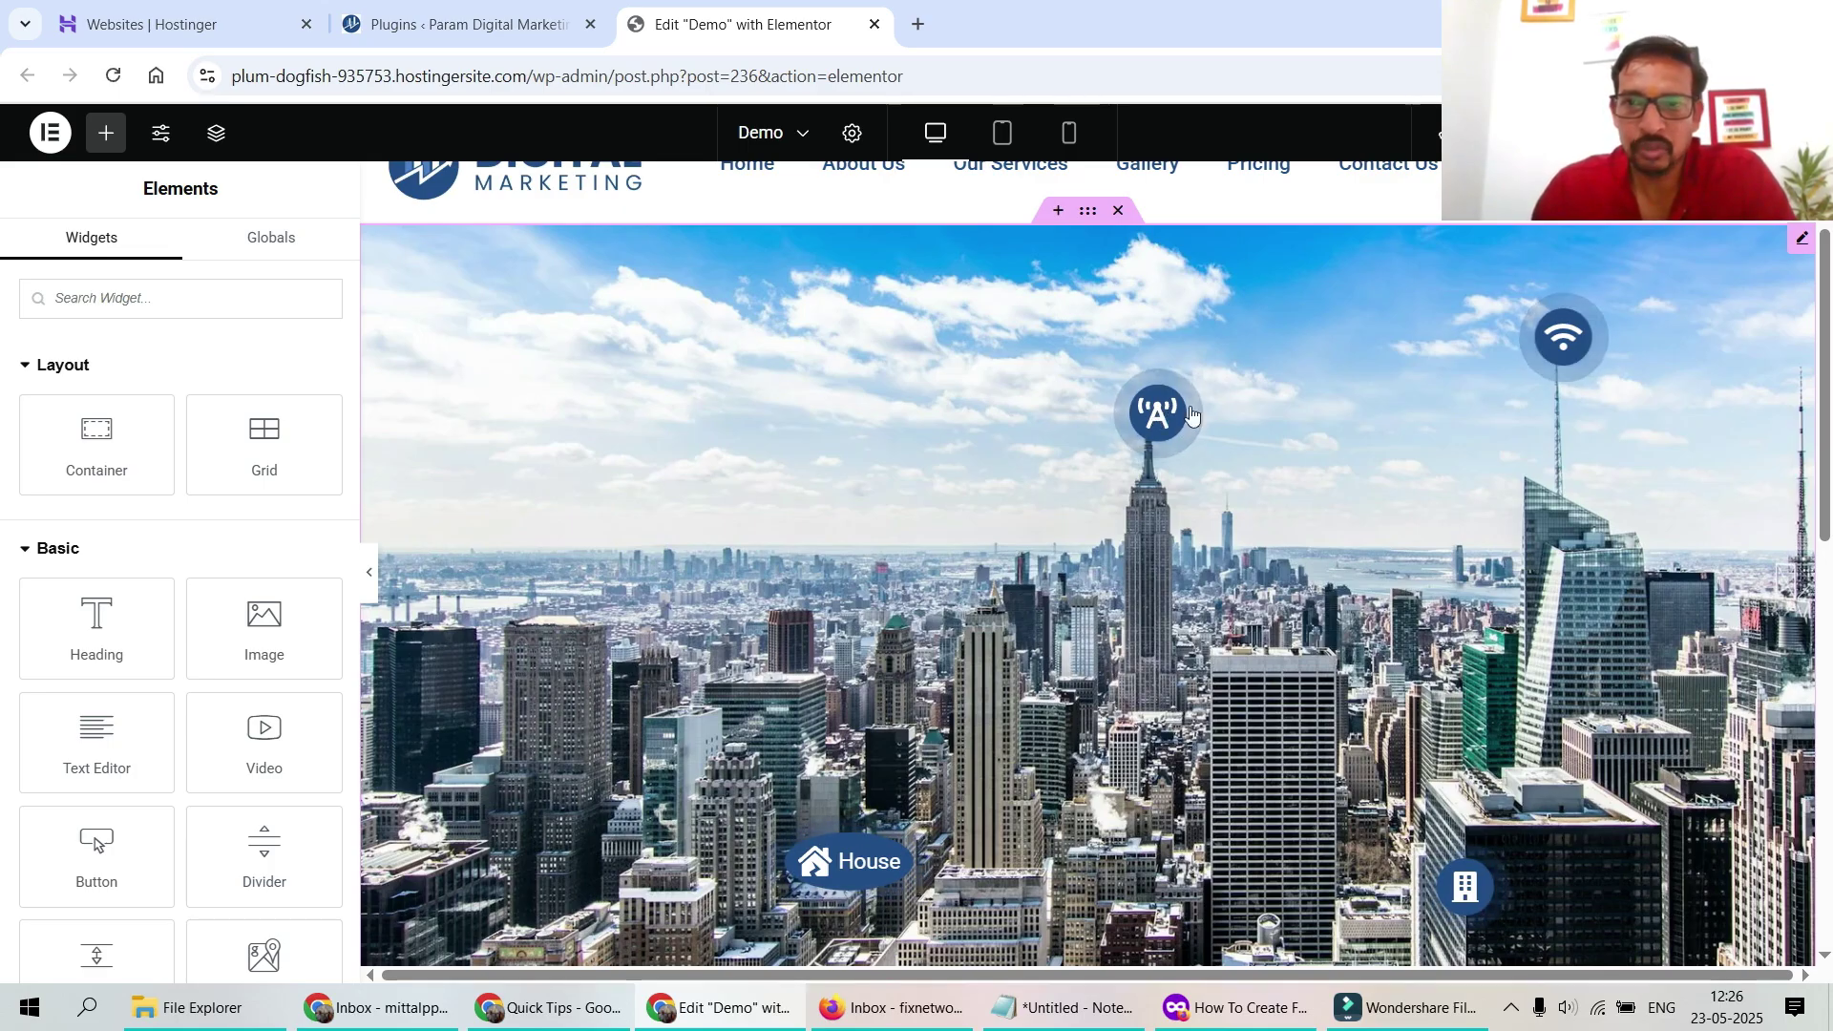
mouse_move(1524, 365)
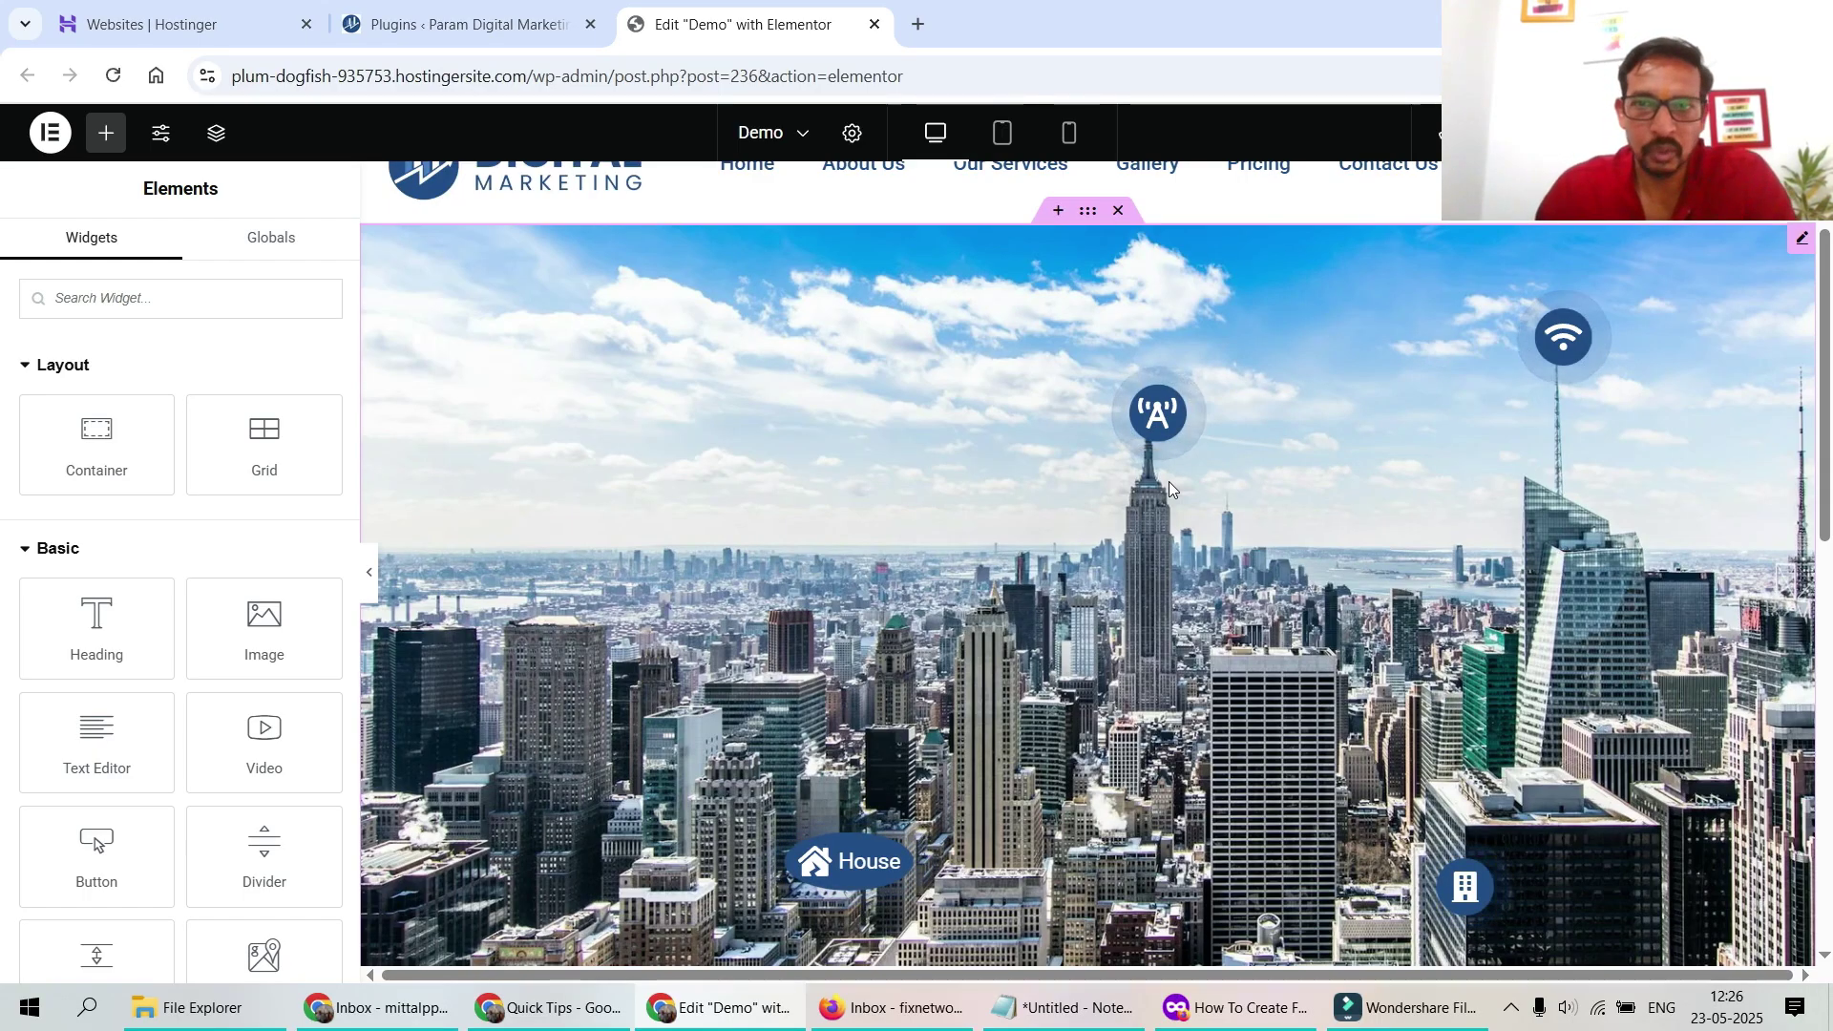
scroll(1169, 481, down, 8)
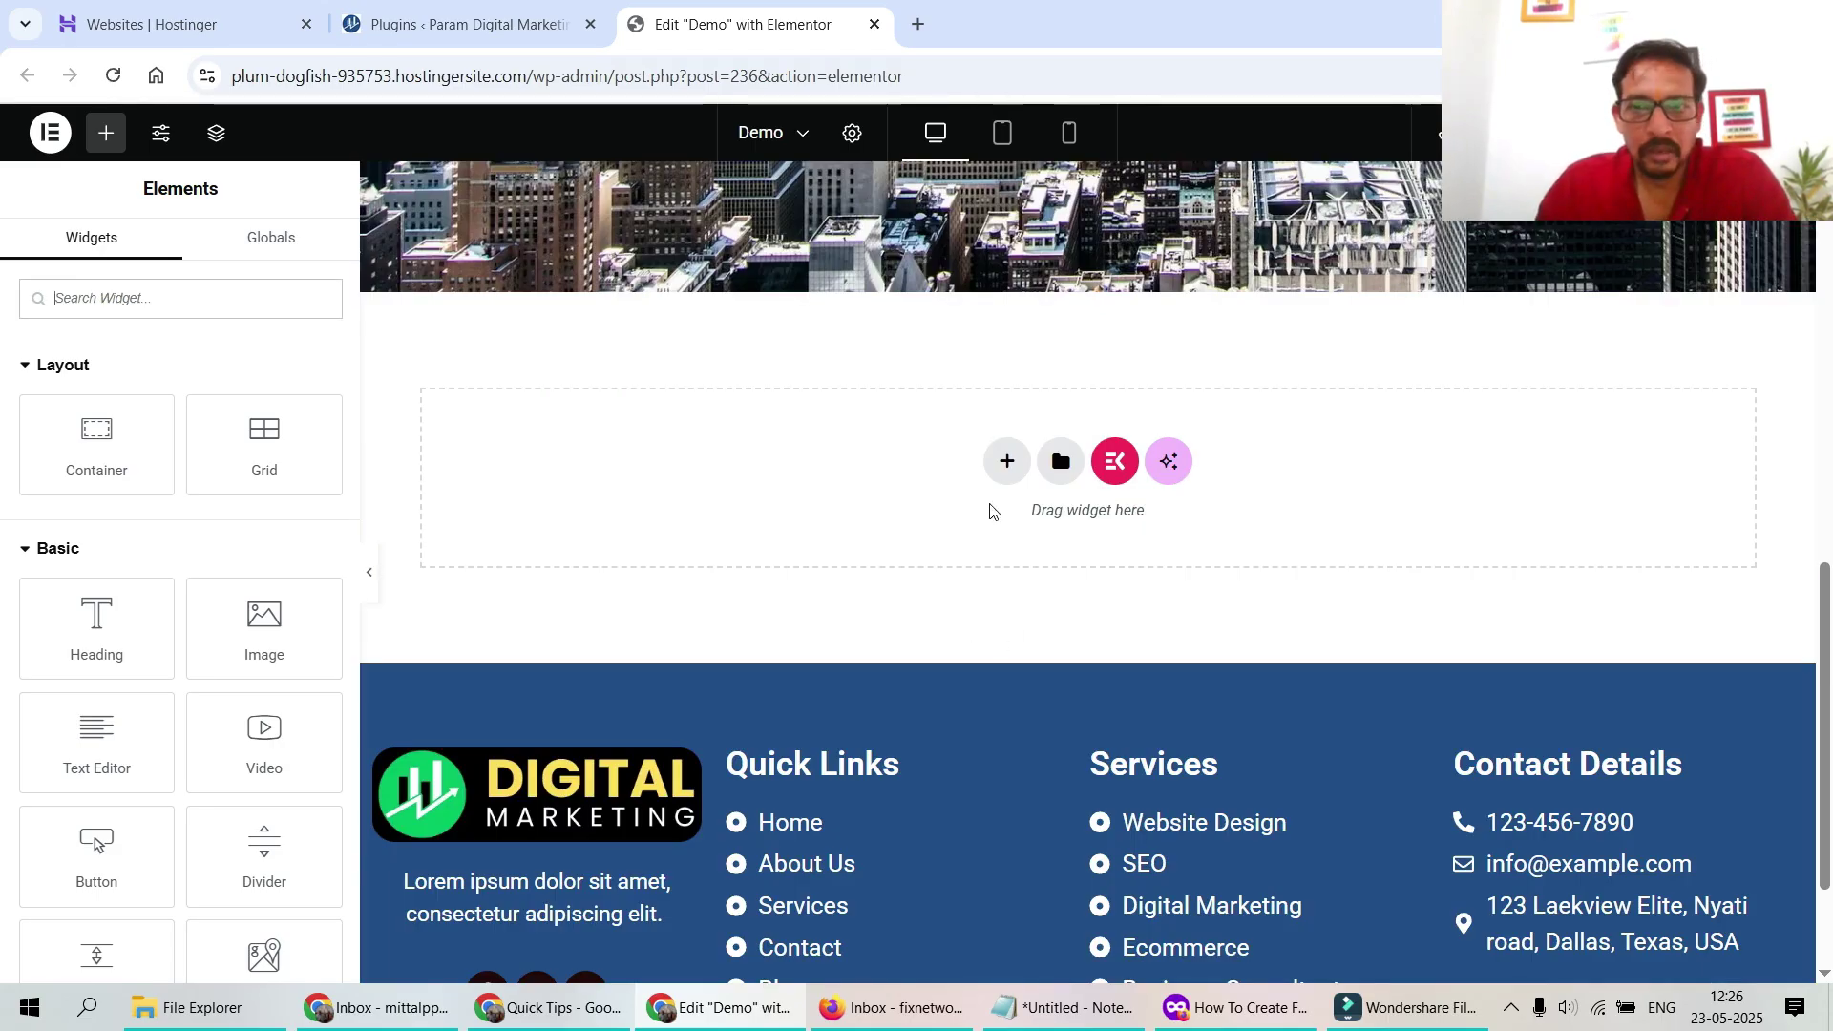
click(1007, 462)
click(998, 521)
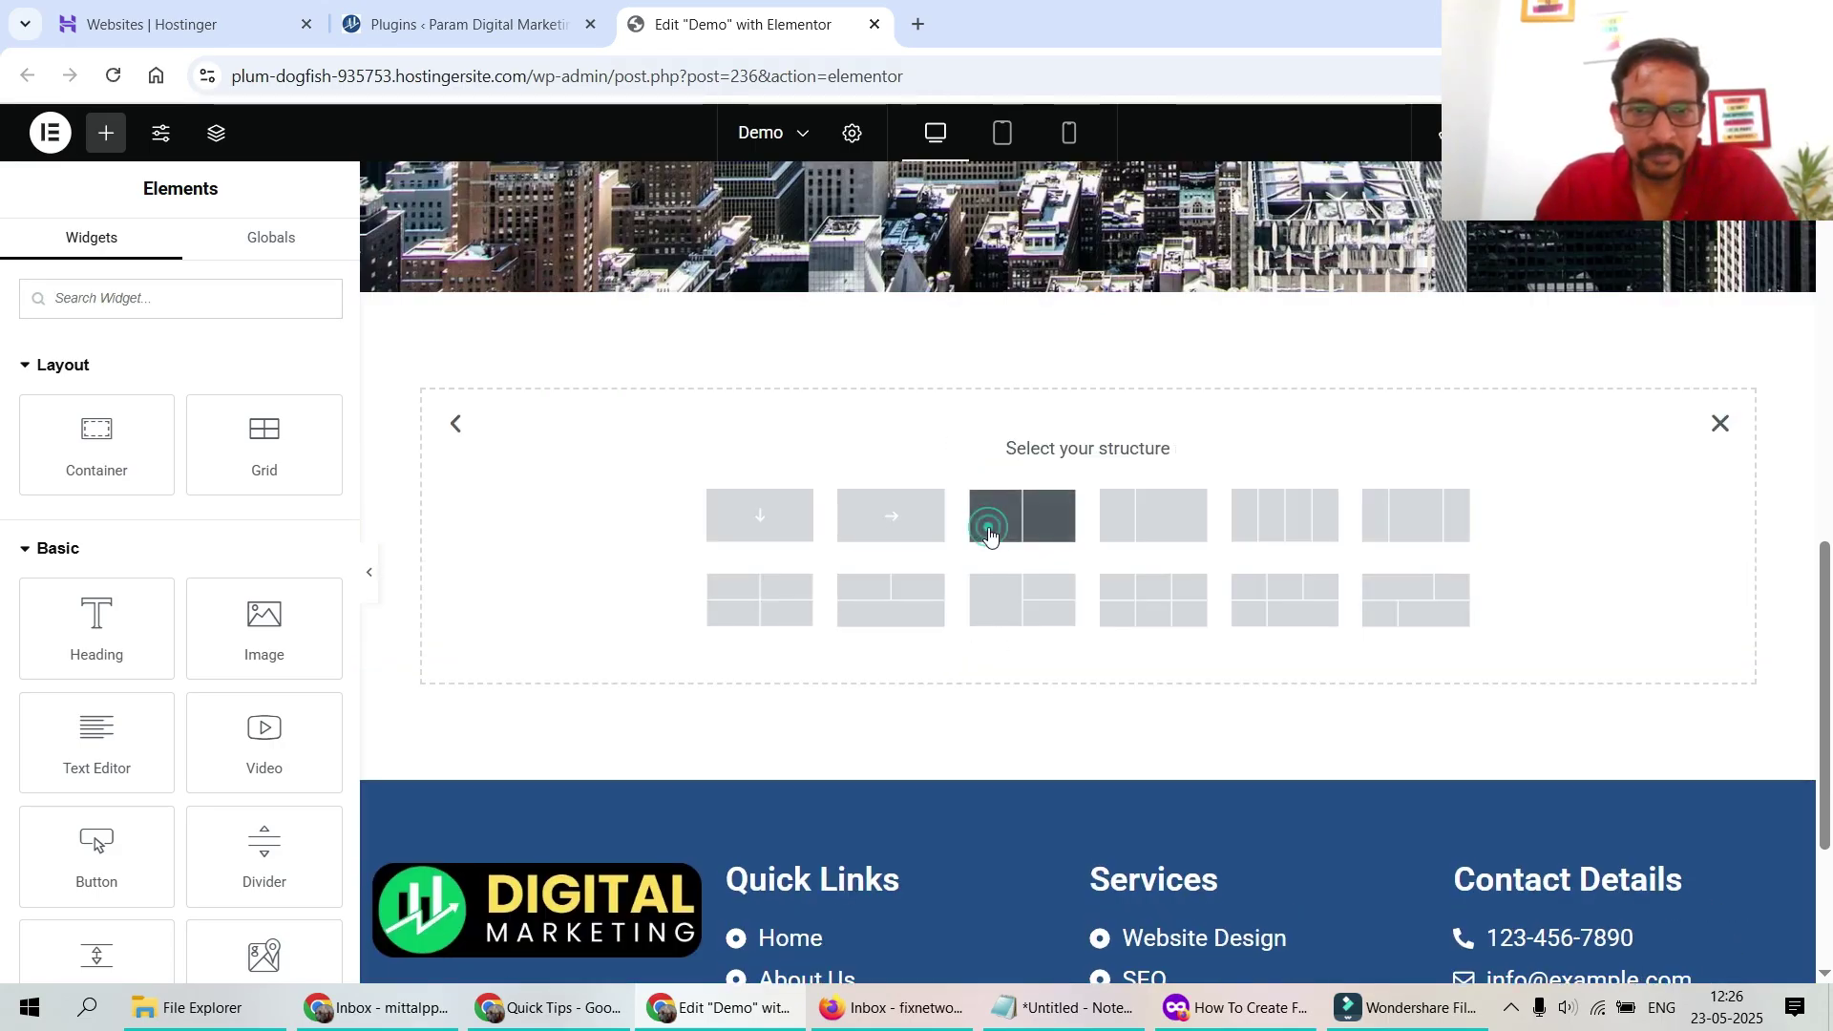
click(782, 537)
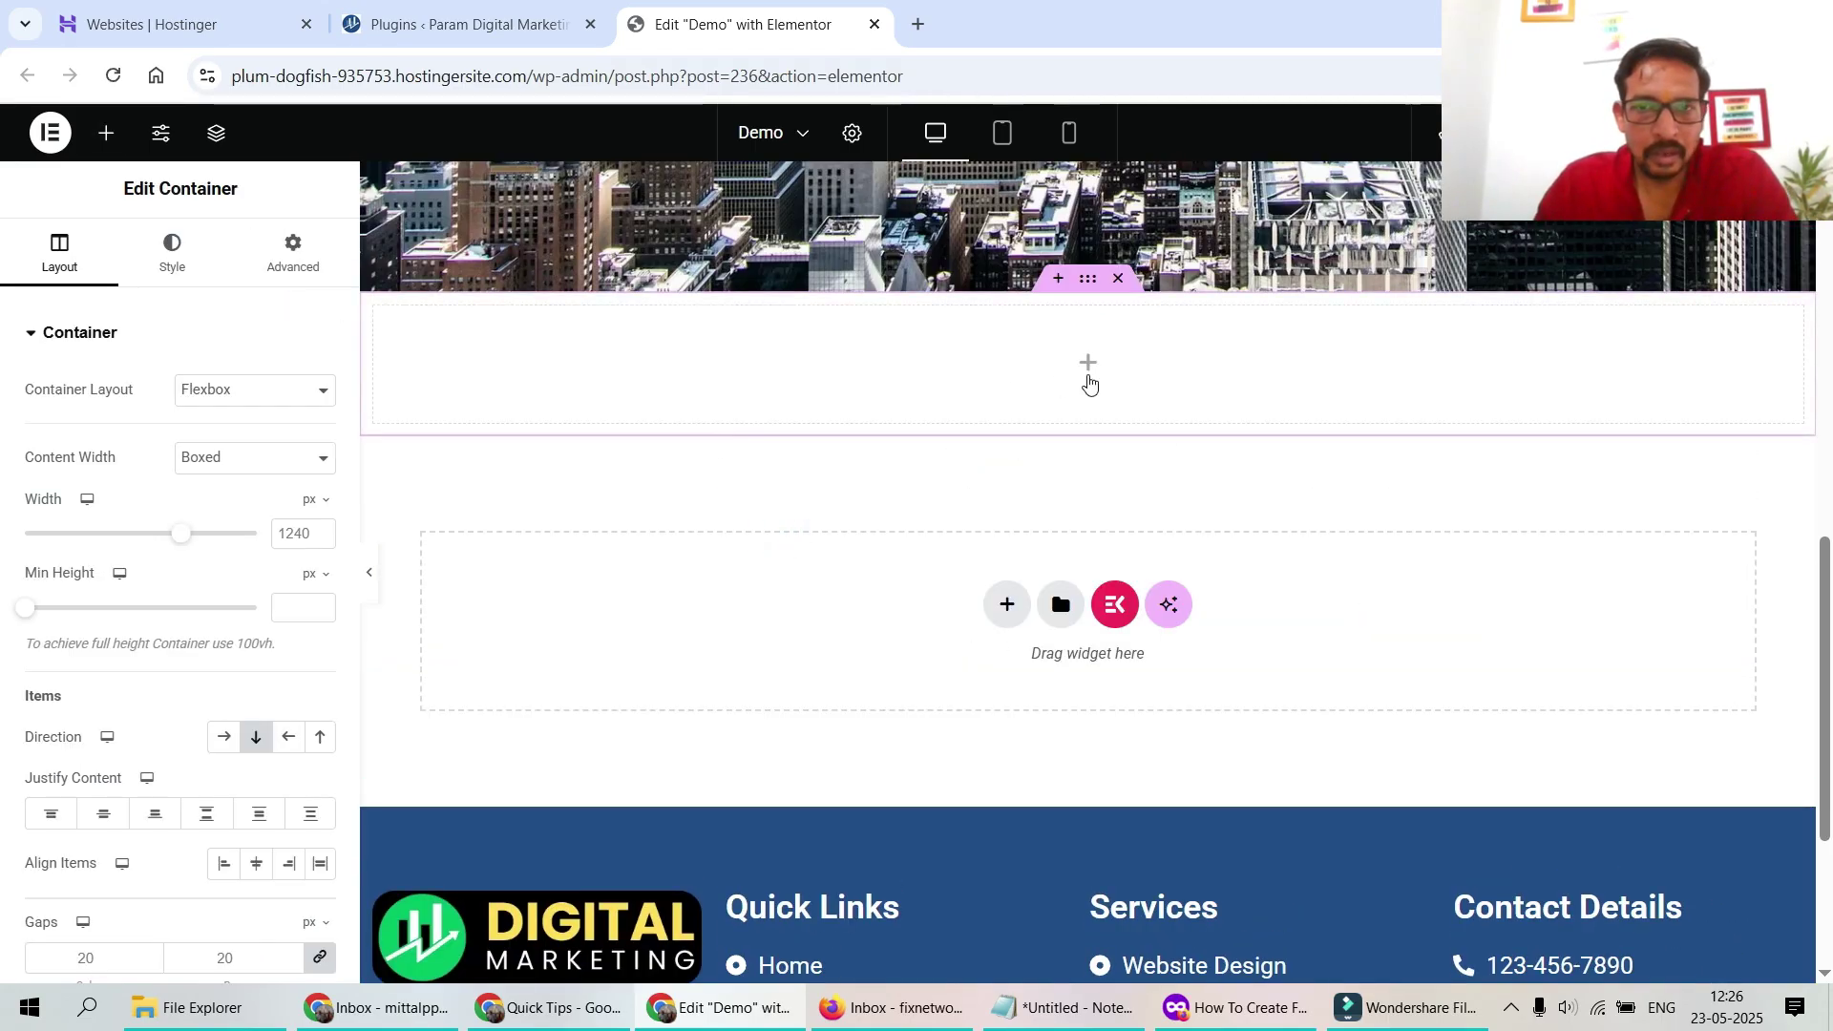
Search the widgets for "slide" and place the Slides widget in the new empty container
click(1089, 383)
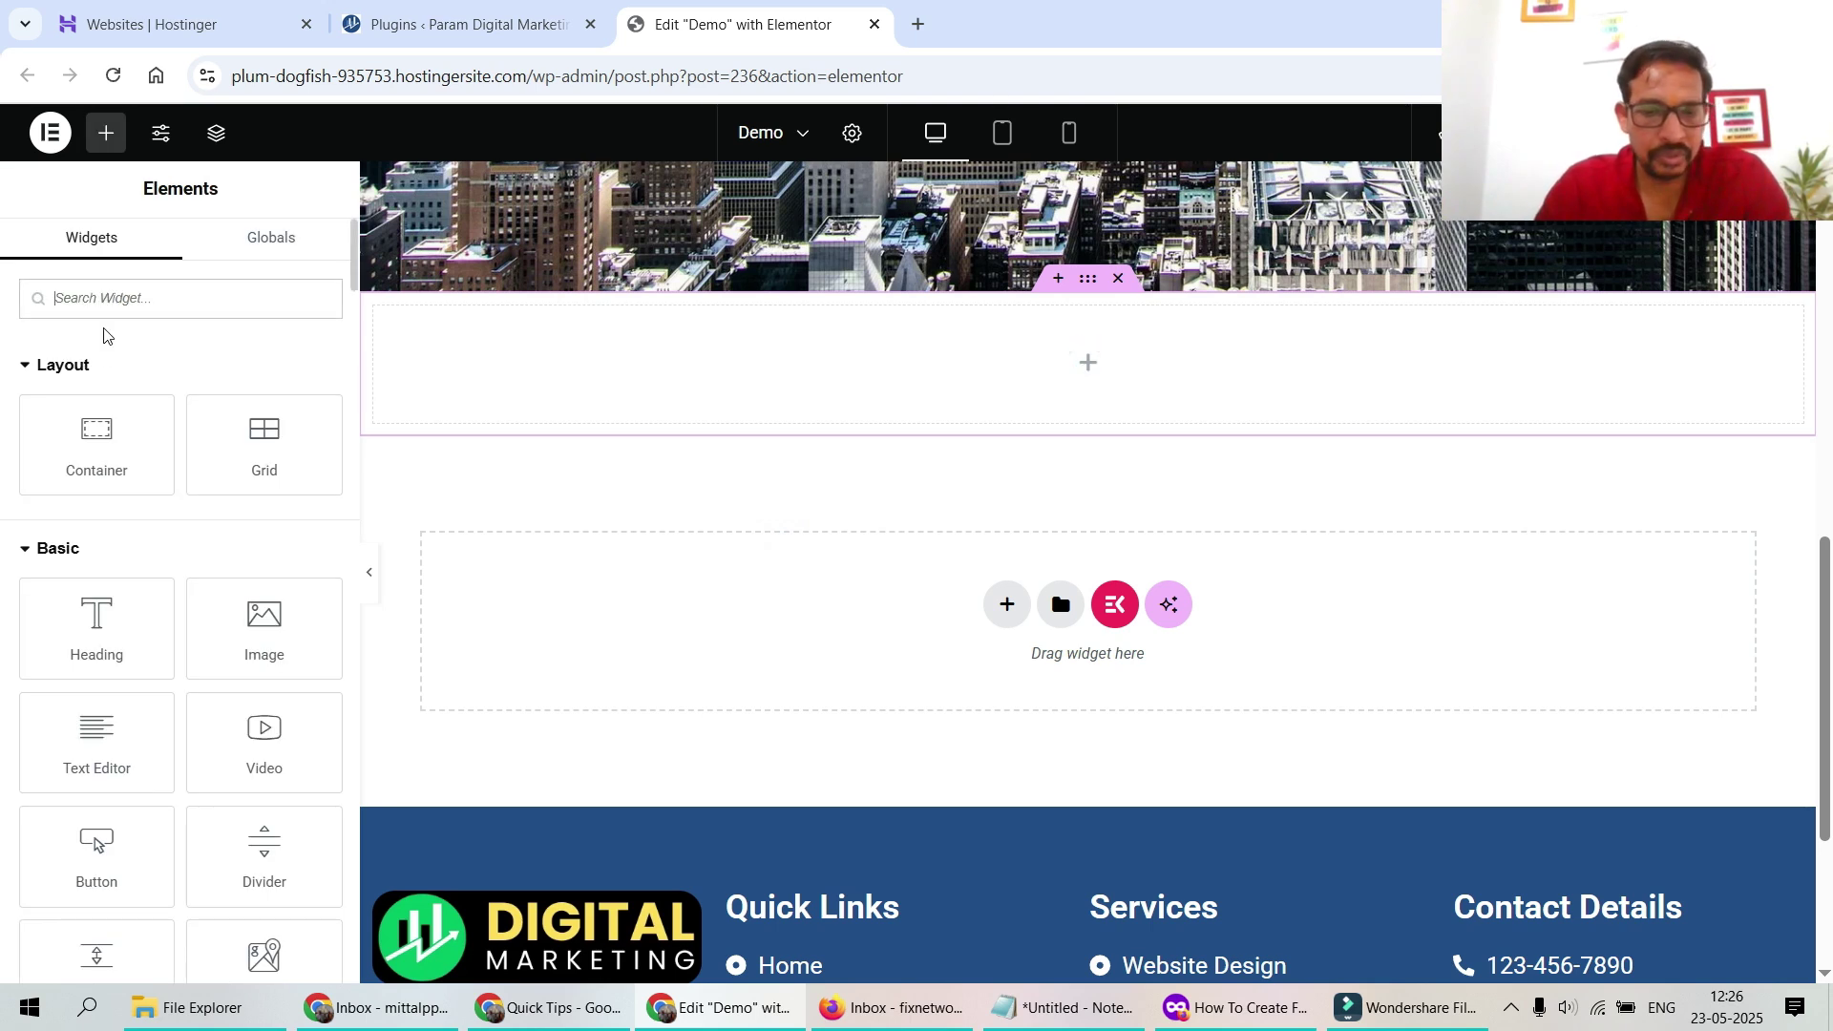
text(slide)
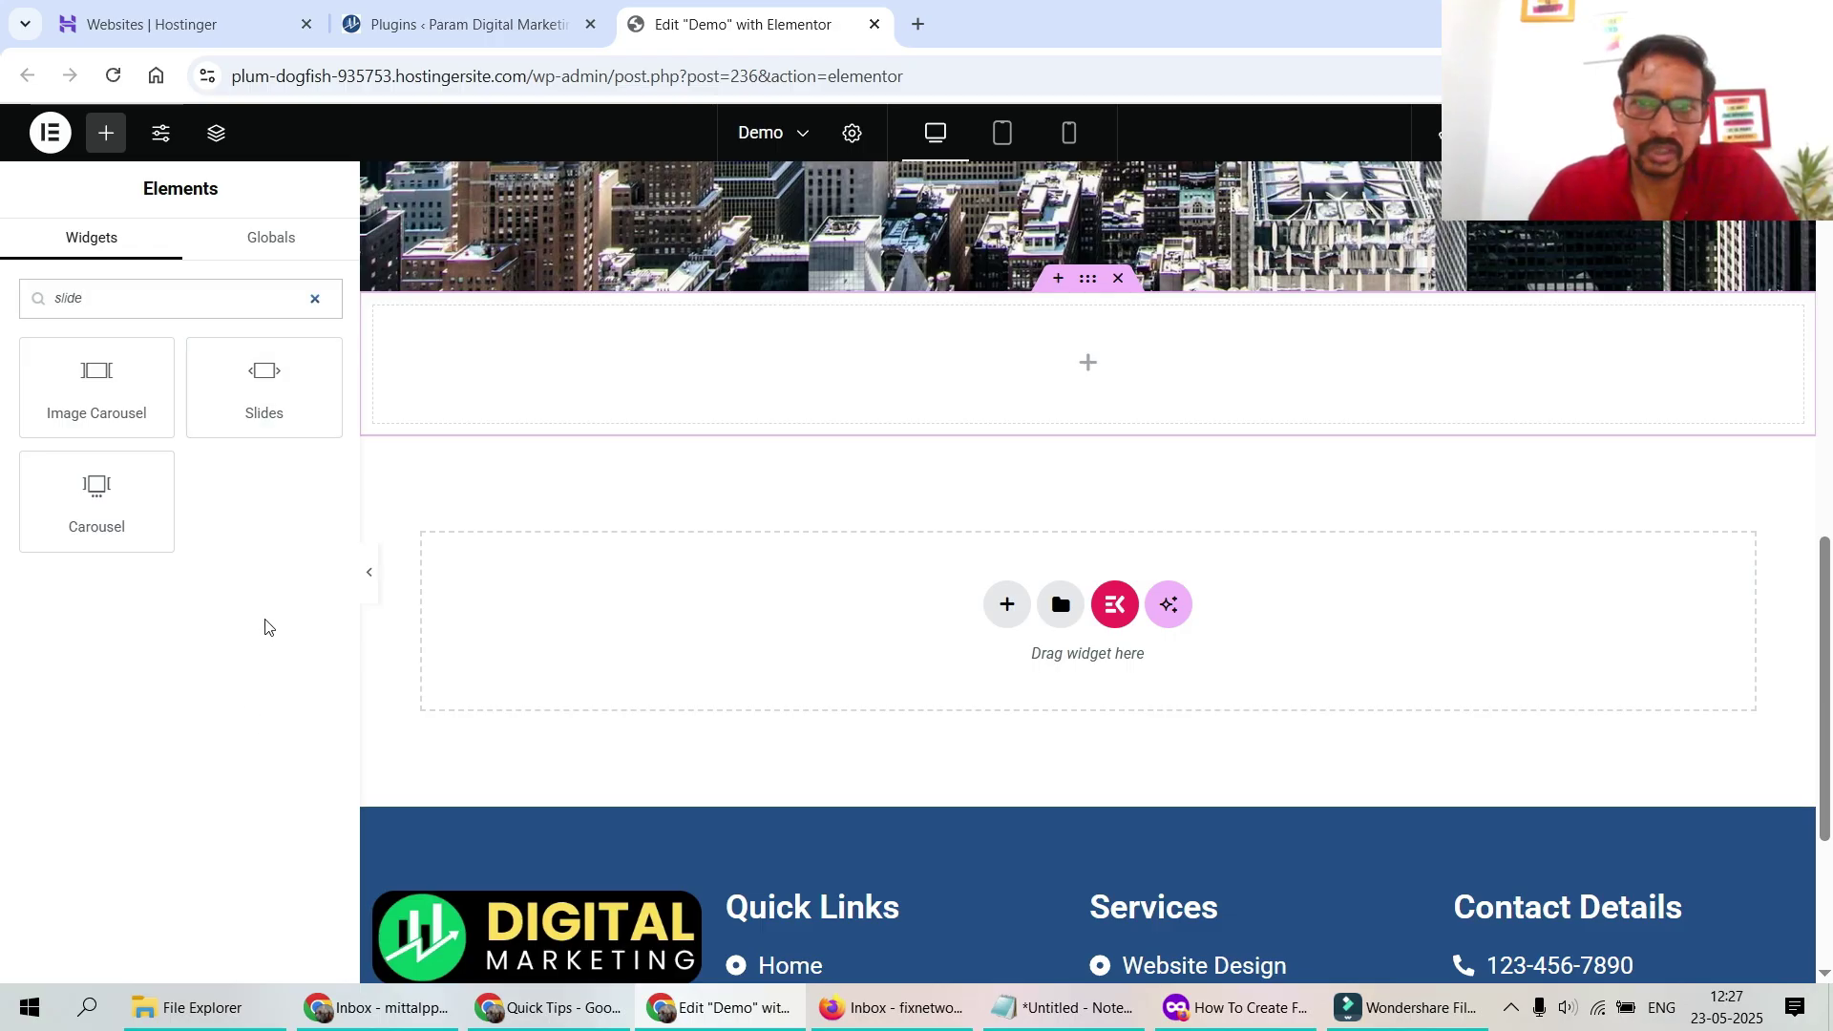
drag(262, 382, 920, 413)
drag(828, 564, 830, 564)
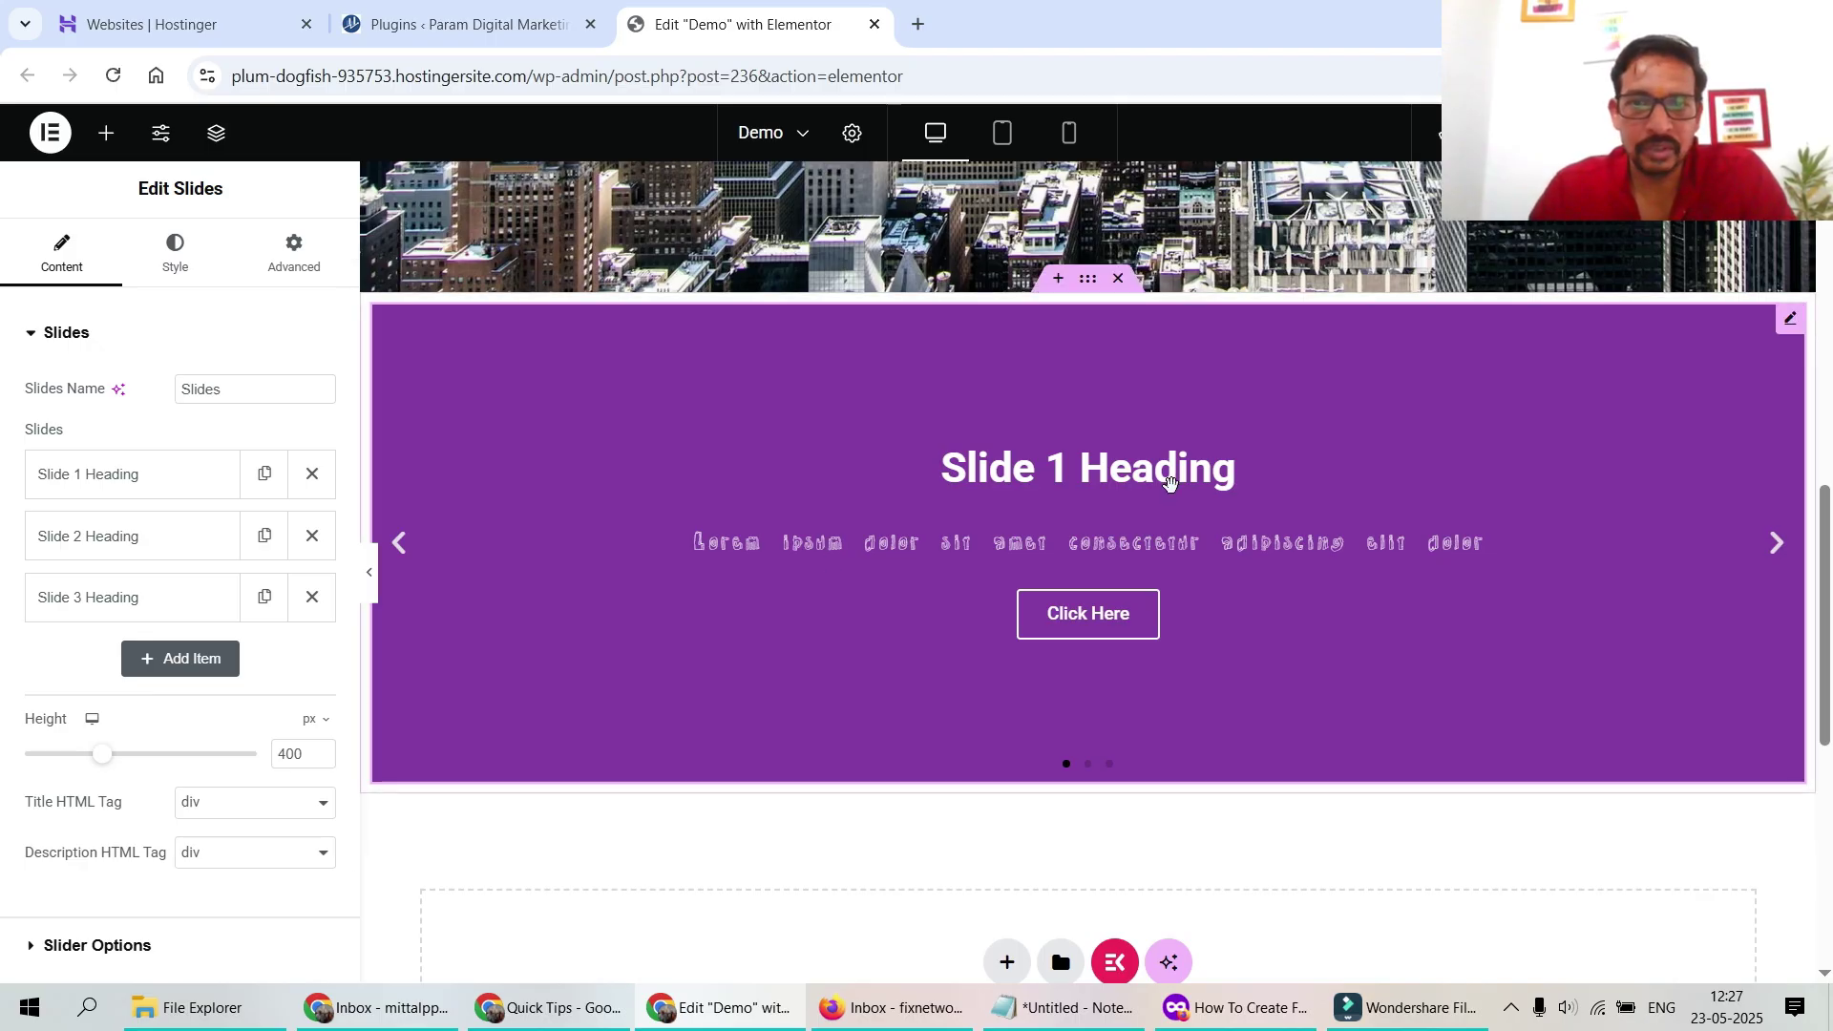
Step through the default slides and preview the boxed slider at full page width
click(1776, 546)
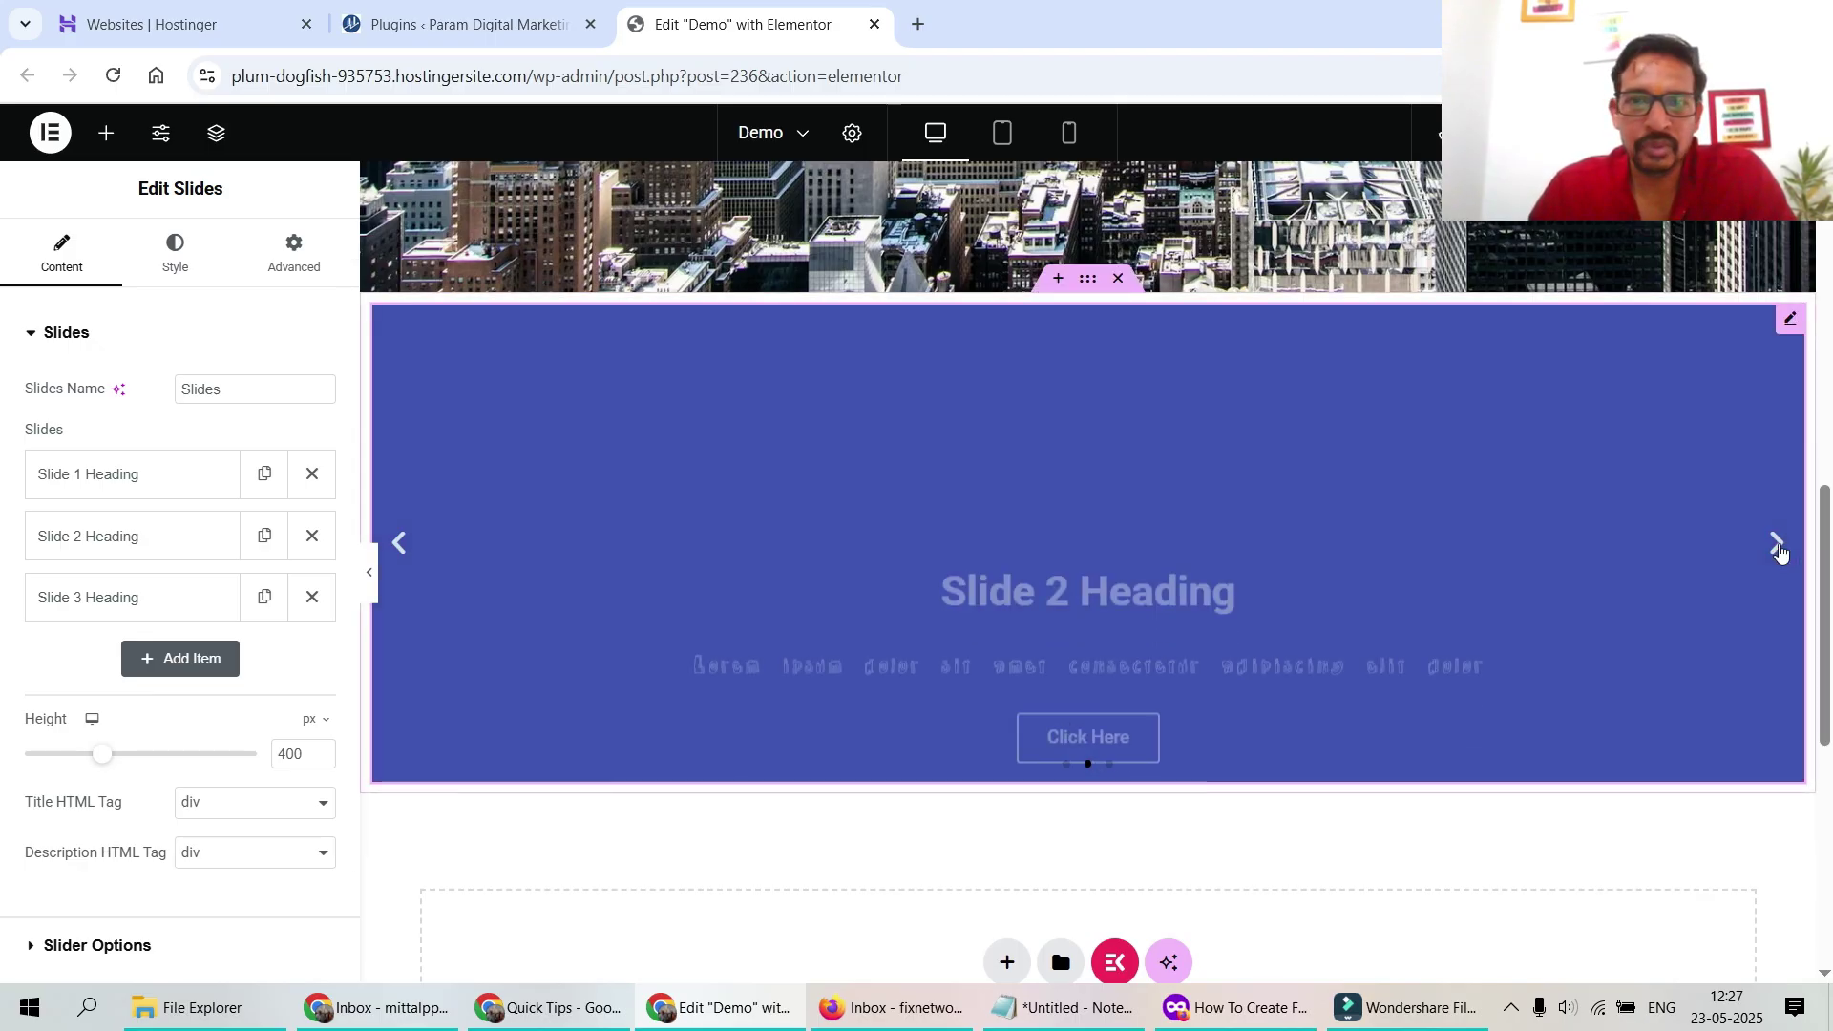
click(1776, 546)
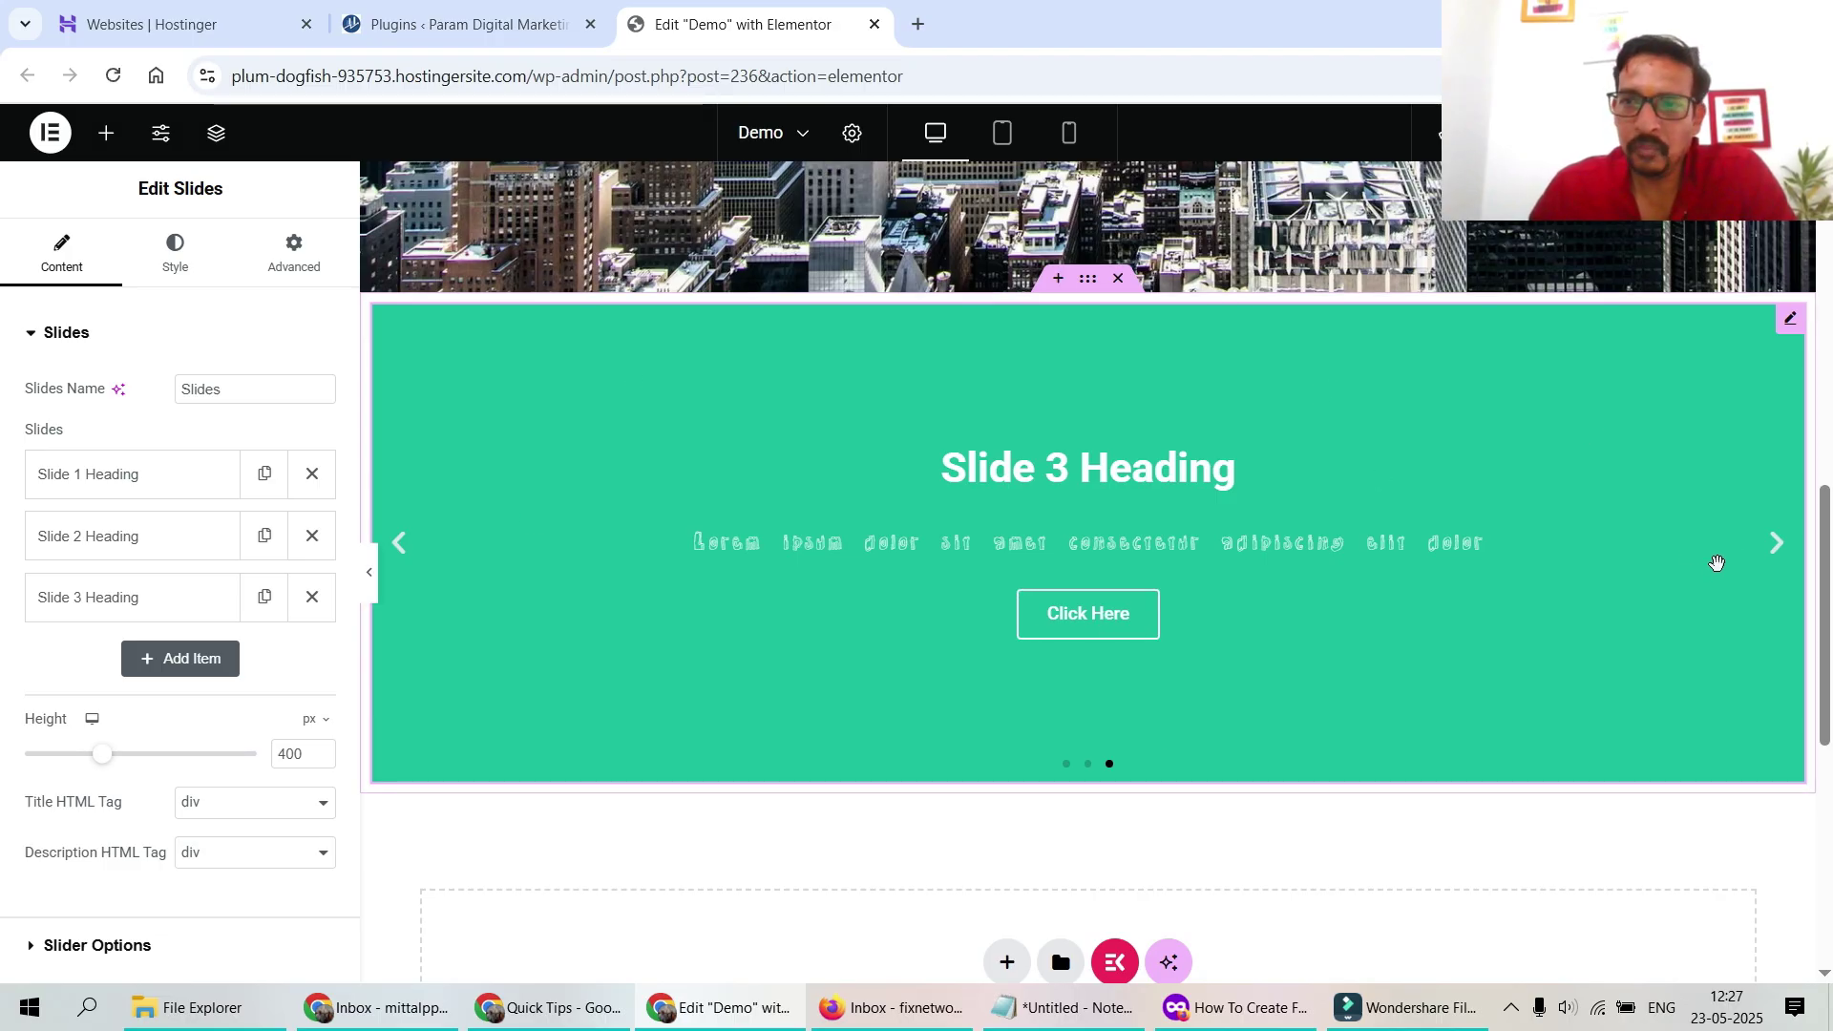
click(1777, 561)
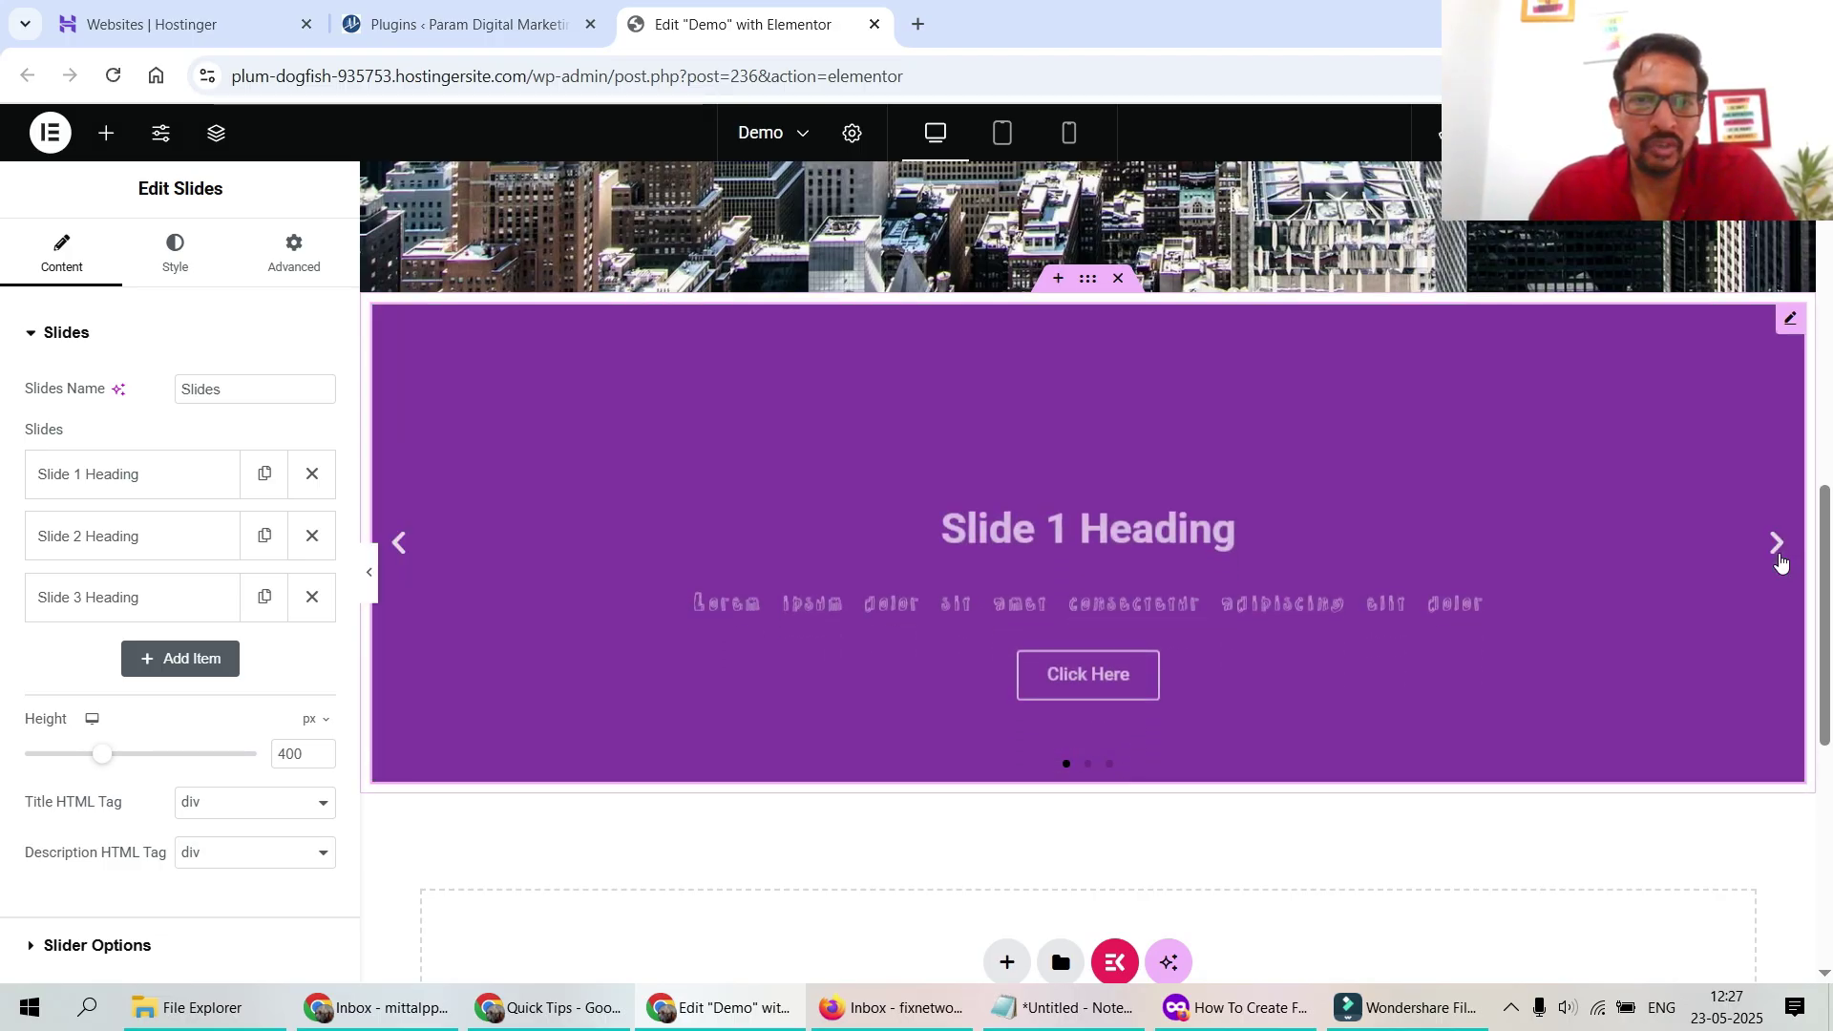
click(1777, 561)
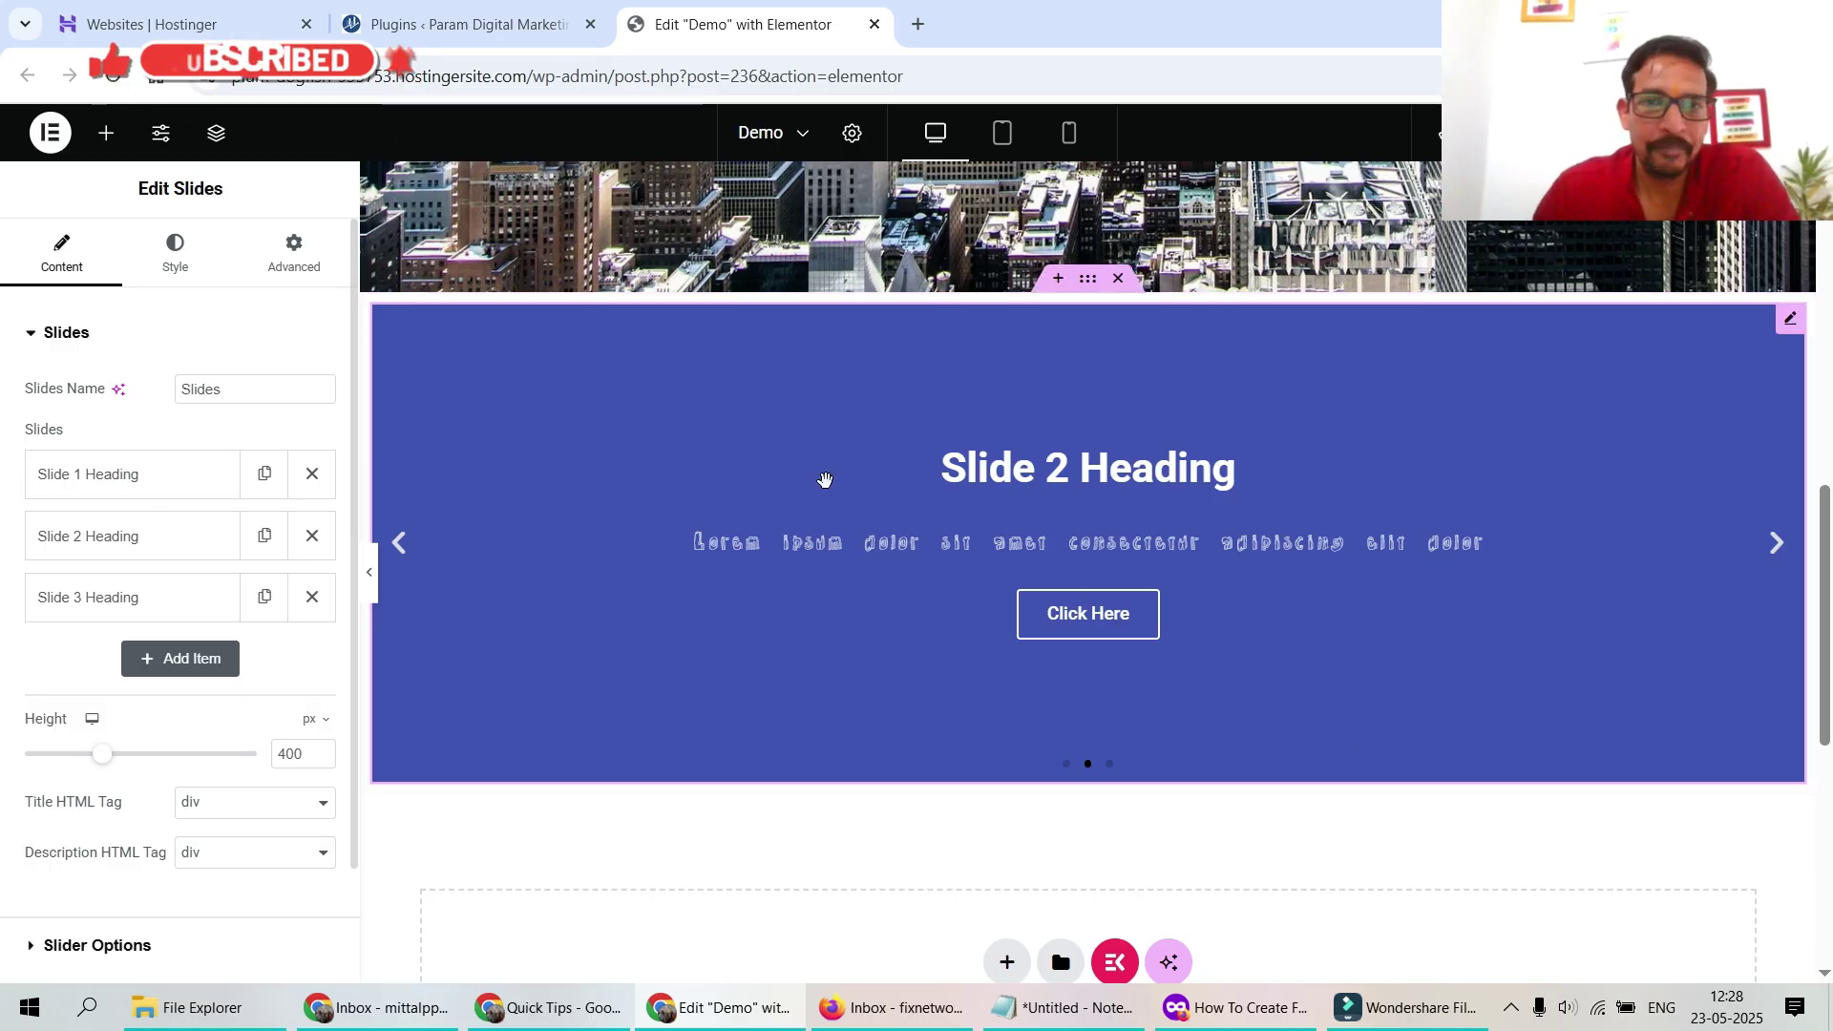
click(370, 576)
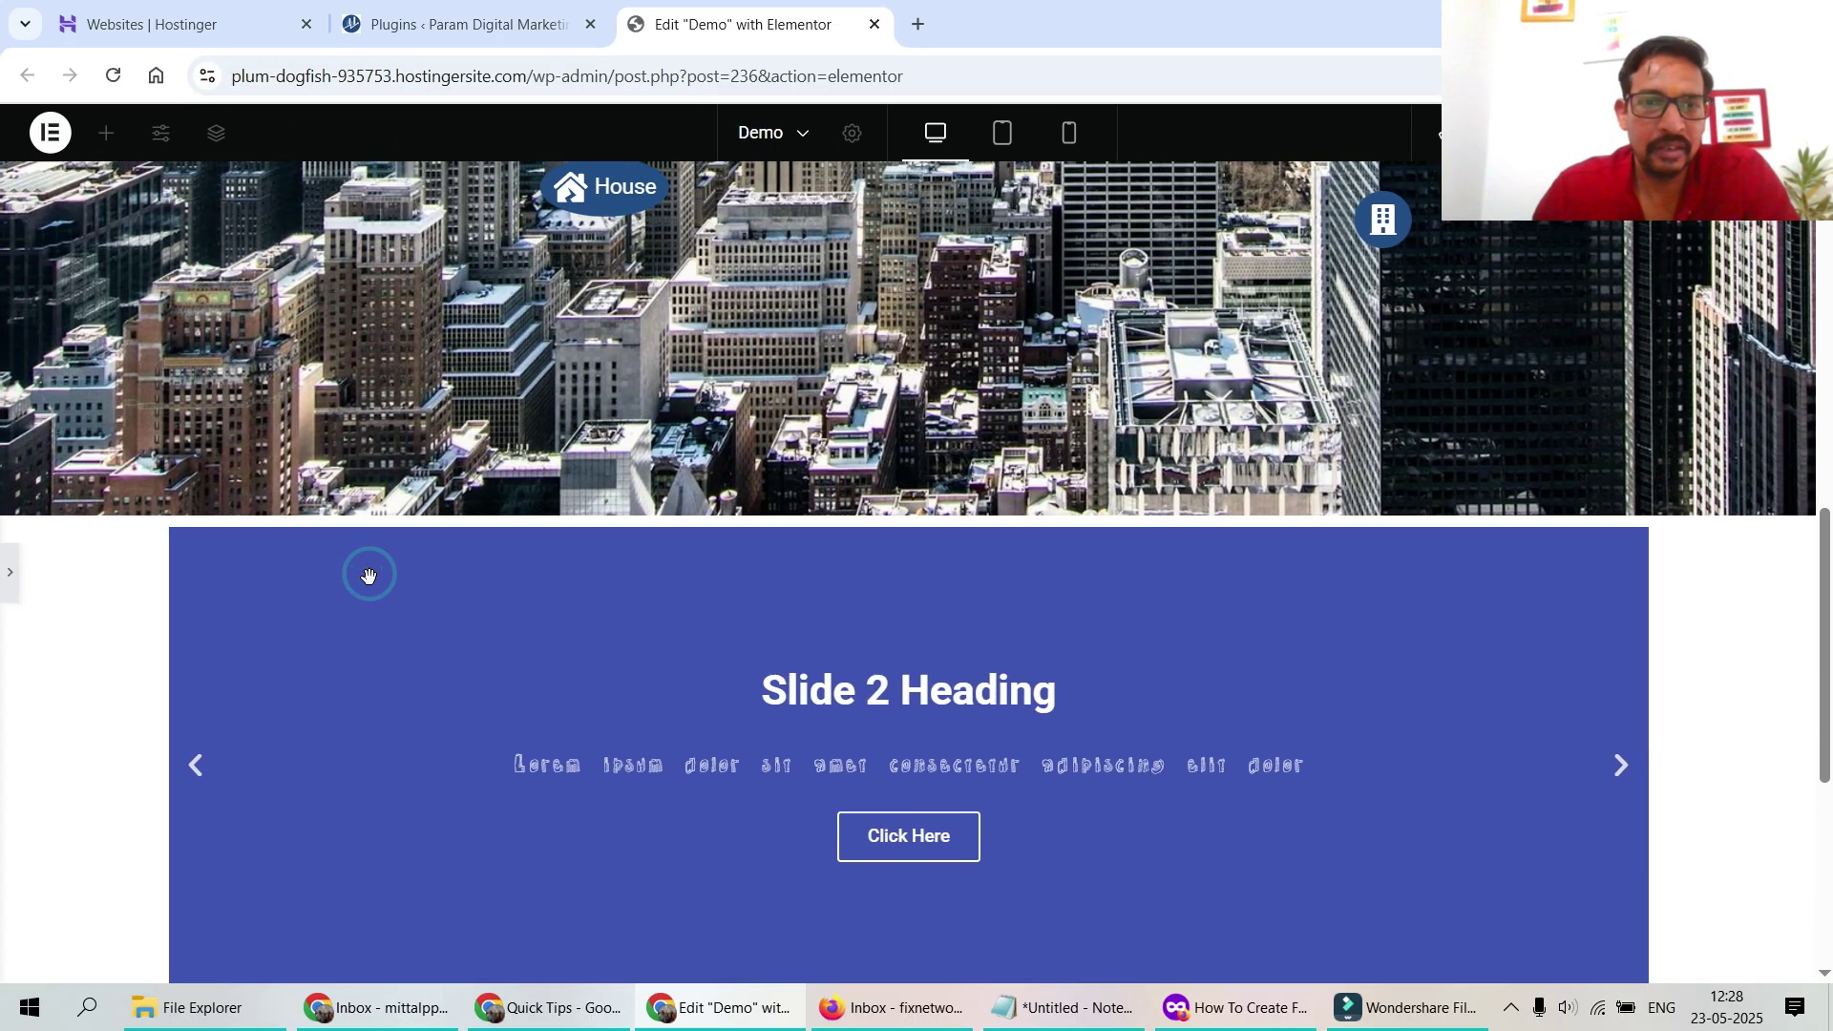
scroll(1235, 557, down, 3)
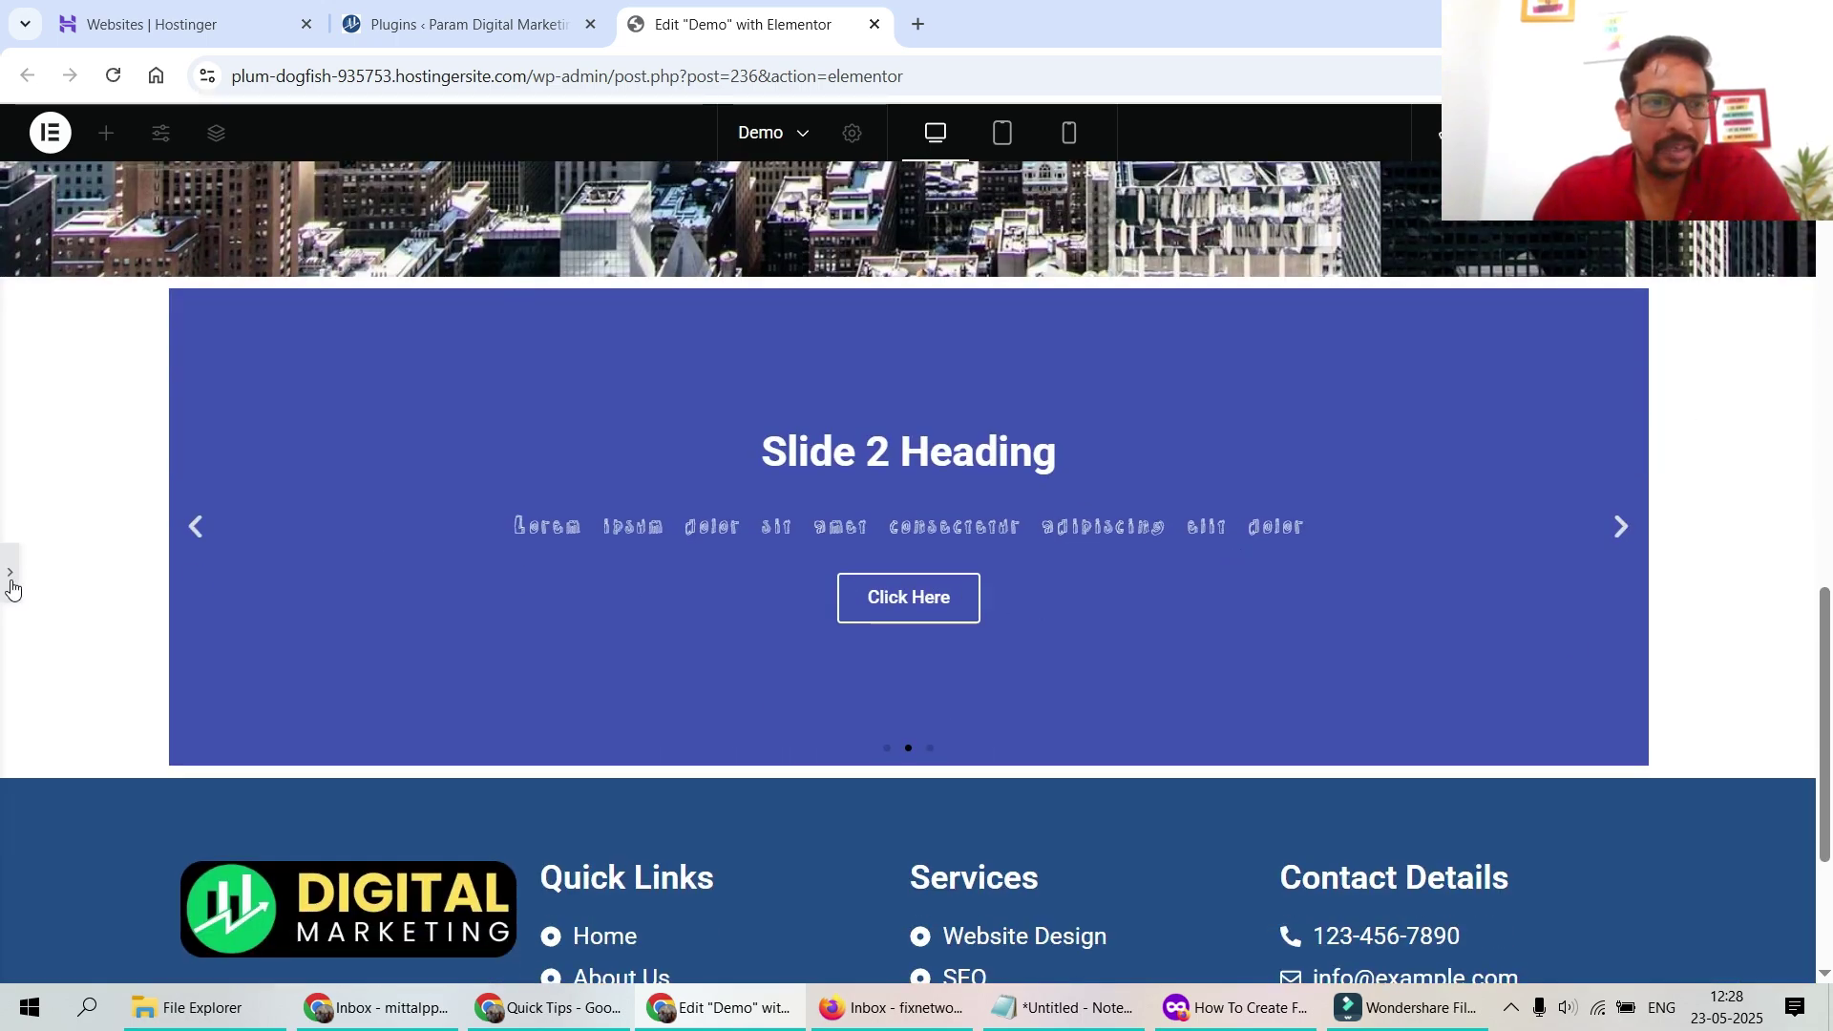
click(11, 587)
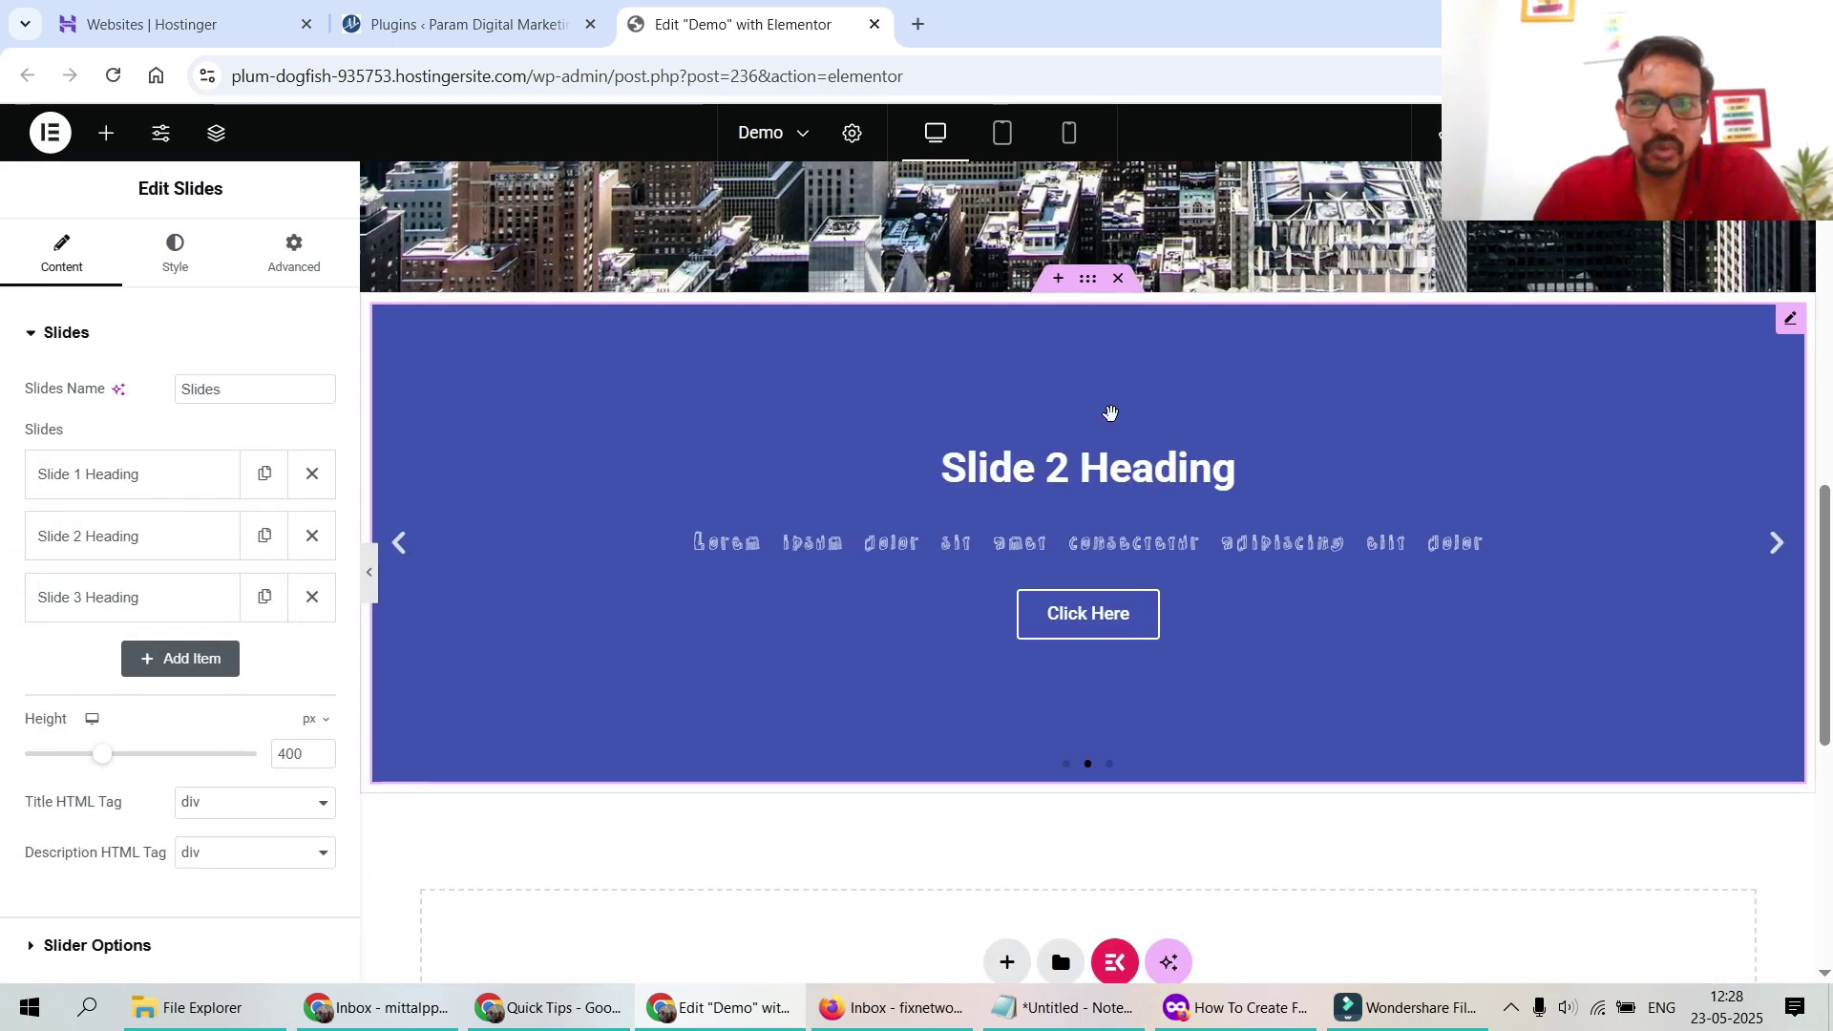
Set the slider container's content width to Full Width and its unlinked margin and padding values to 0
click(1089, 286)
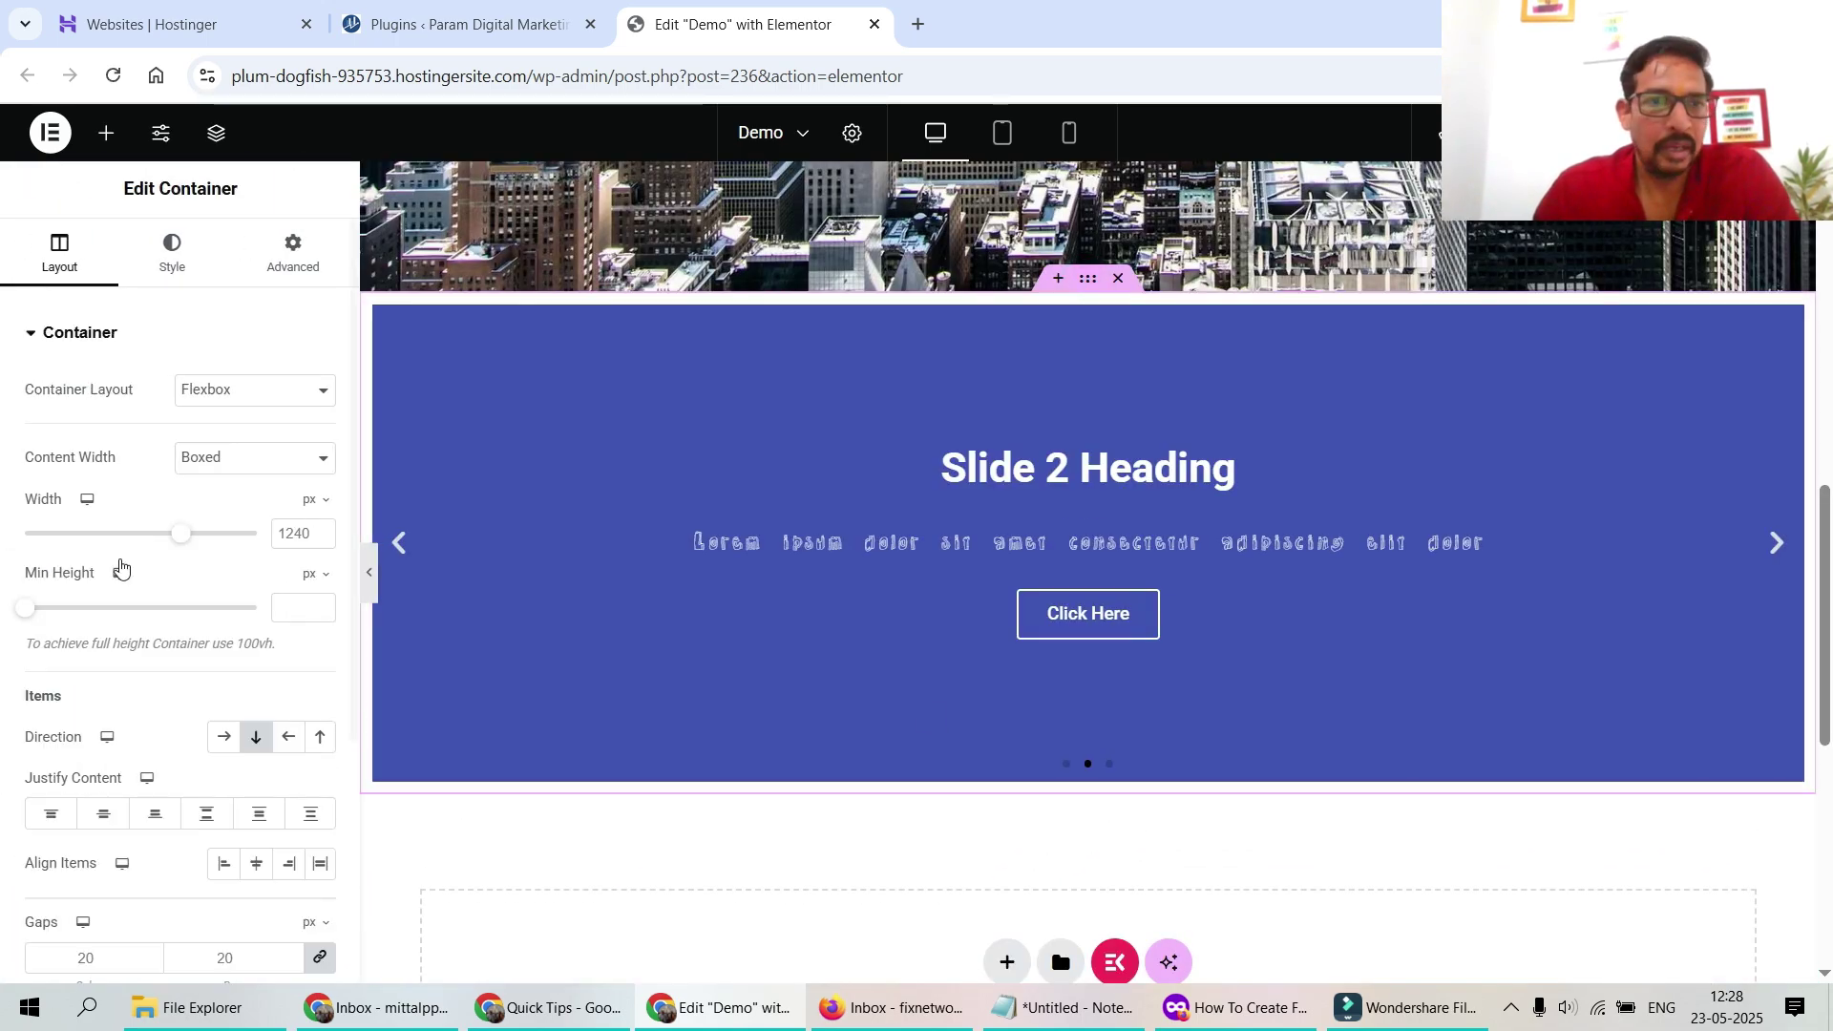
click(219, 468)
click(222, 518)
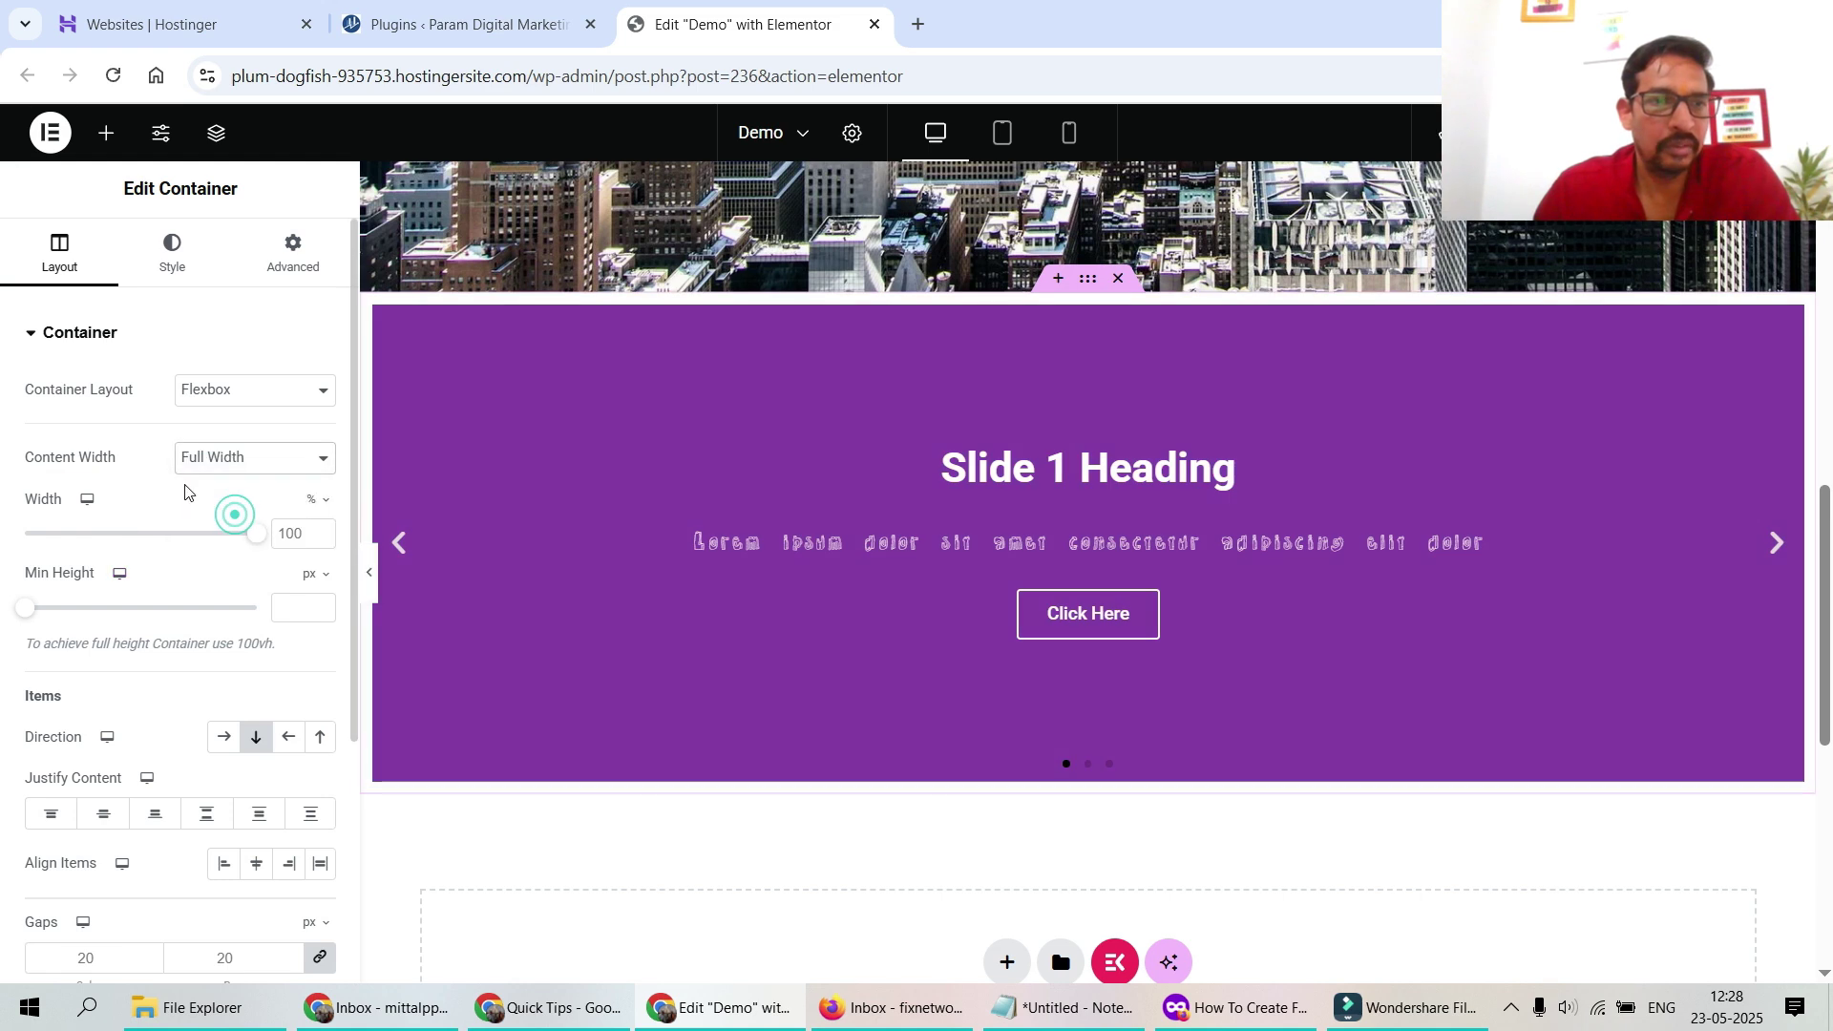
click(291, 253)
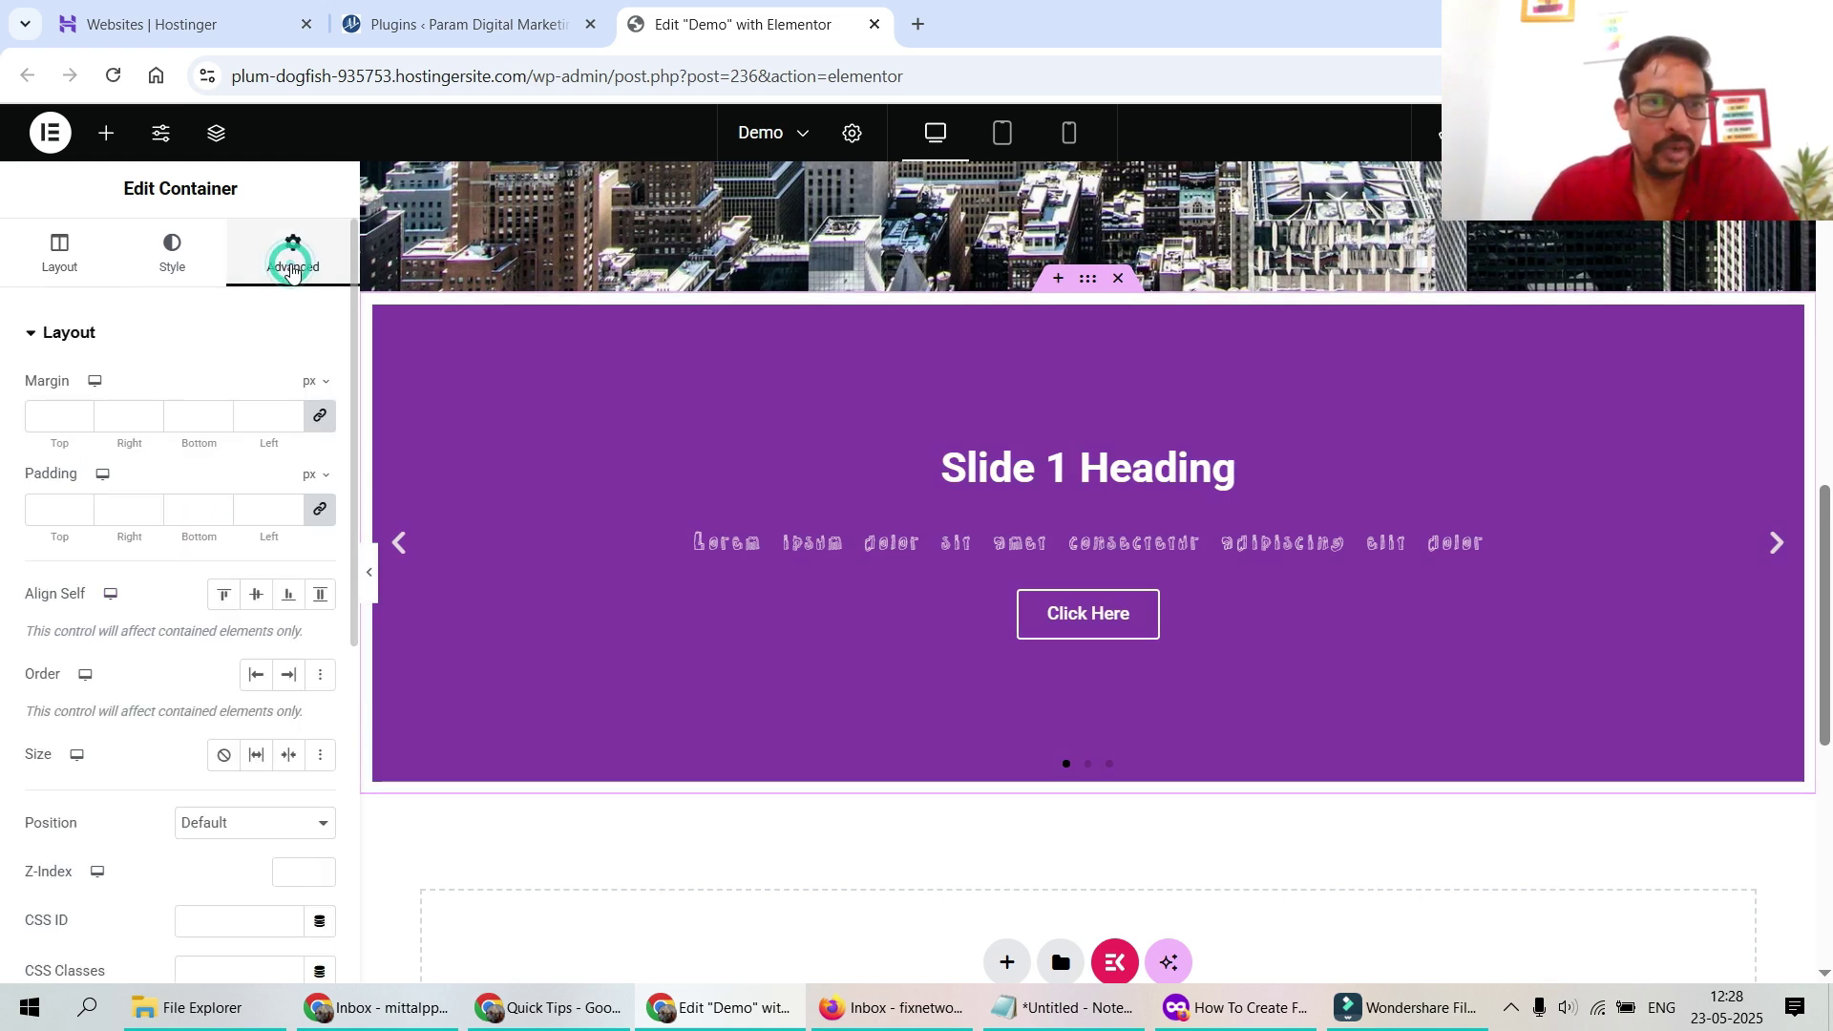
click(319, 508)
click(320, 414)
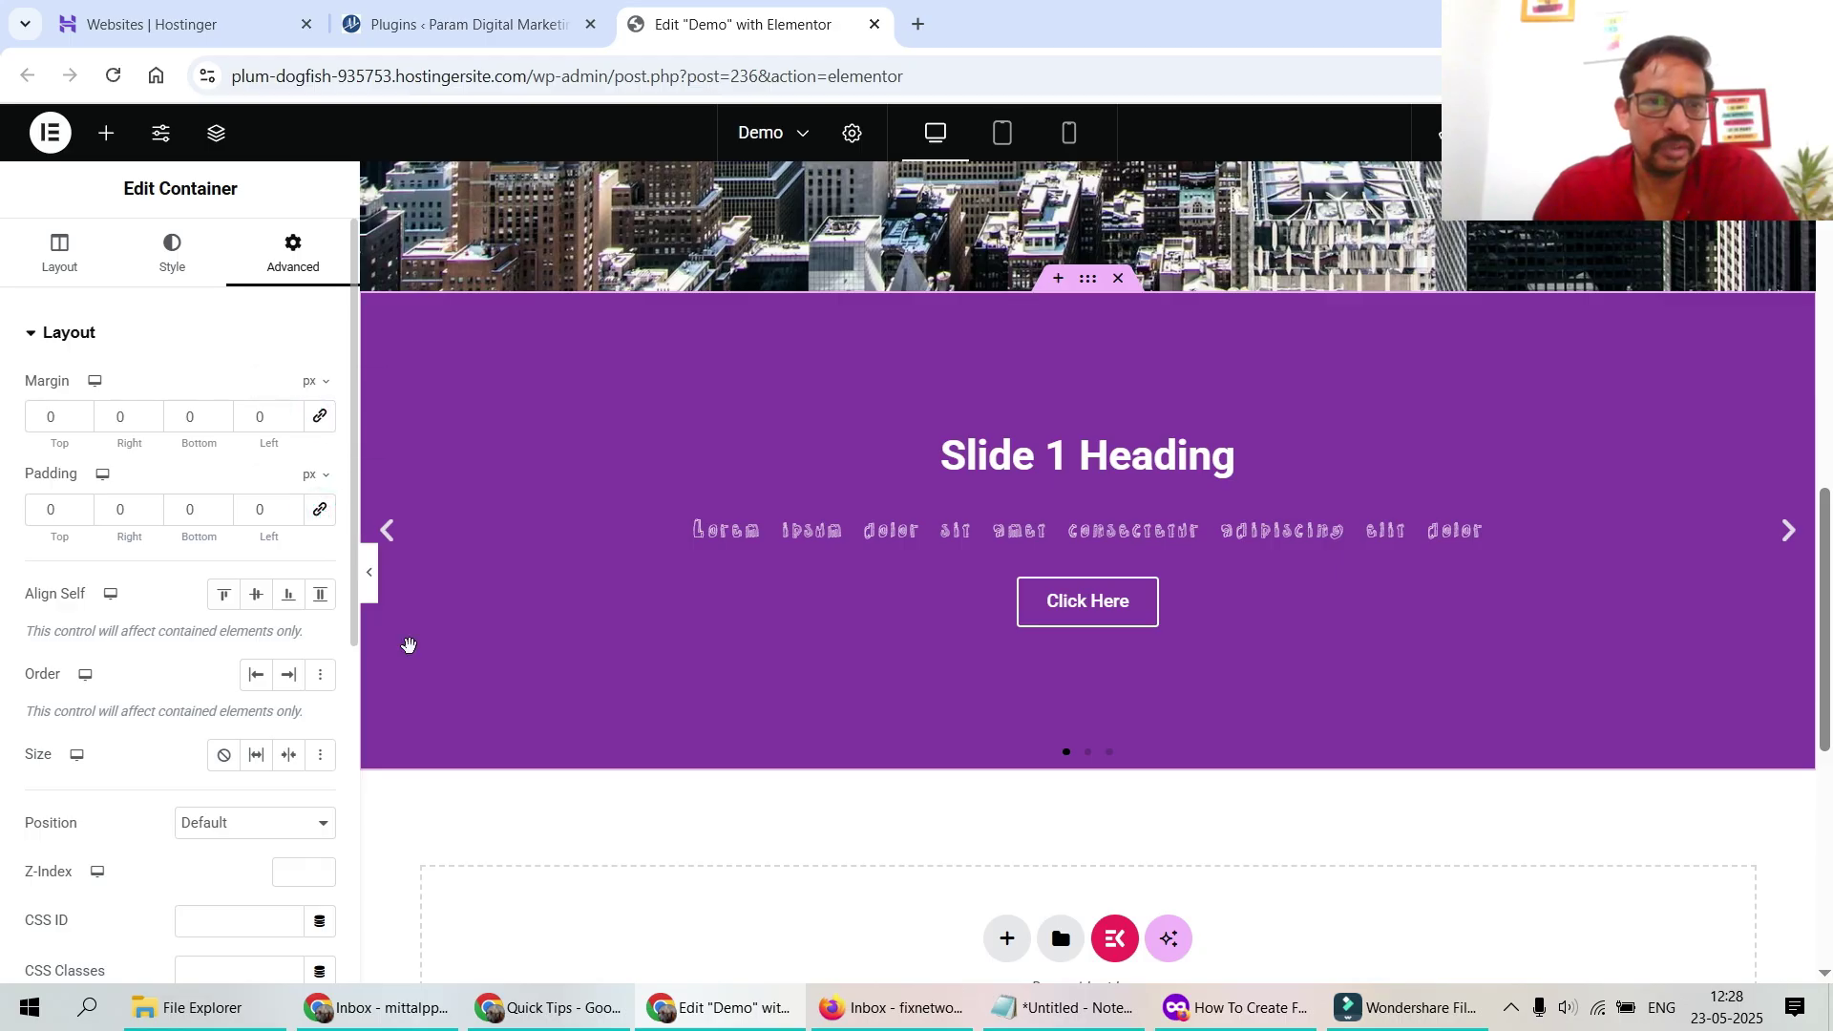
Preview the slider edge to edge on the page, then return to editing
key(ctrl+shift+p)
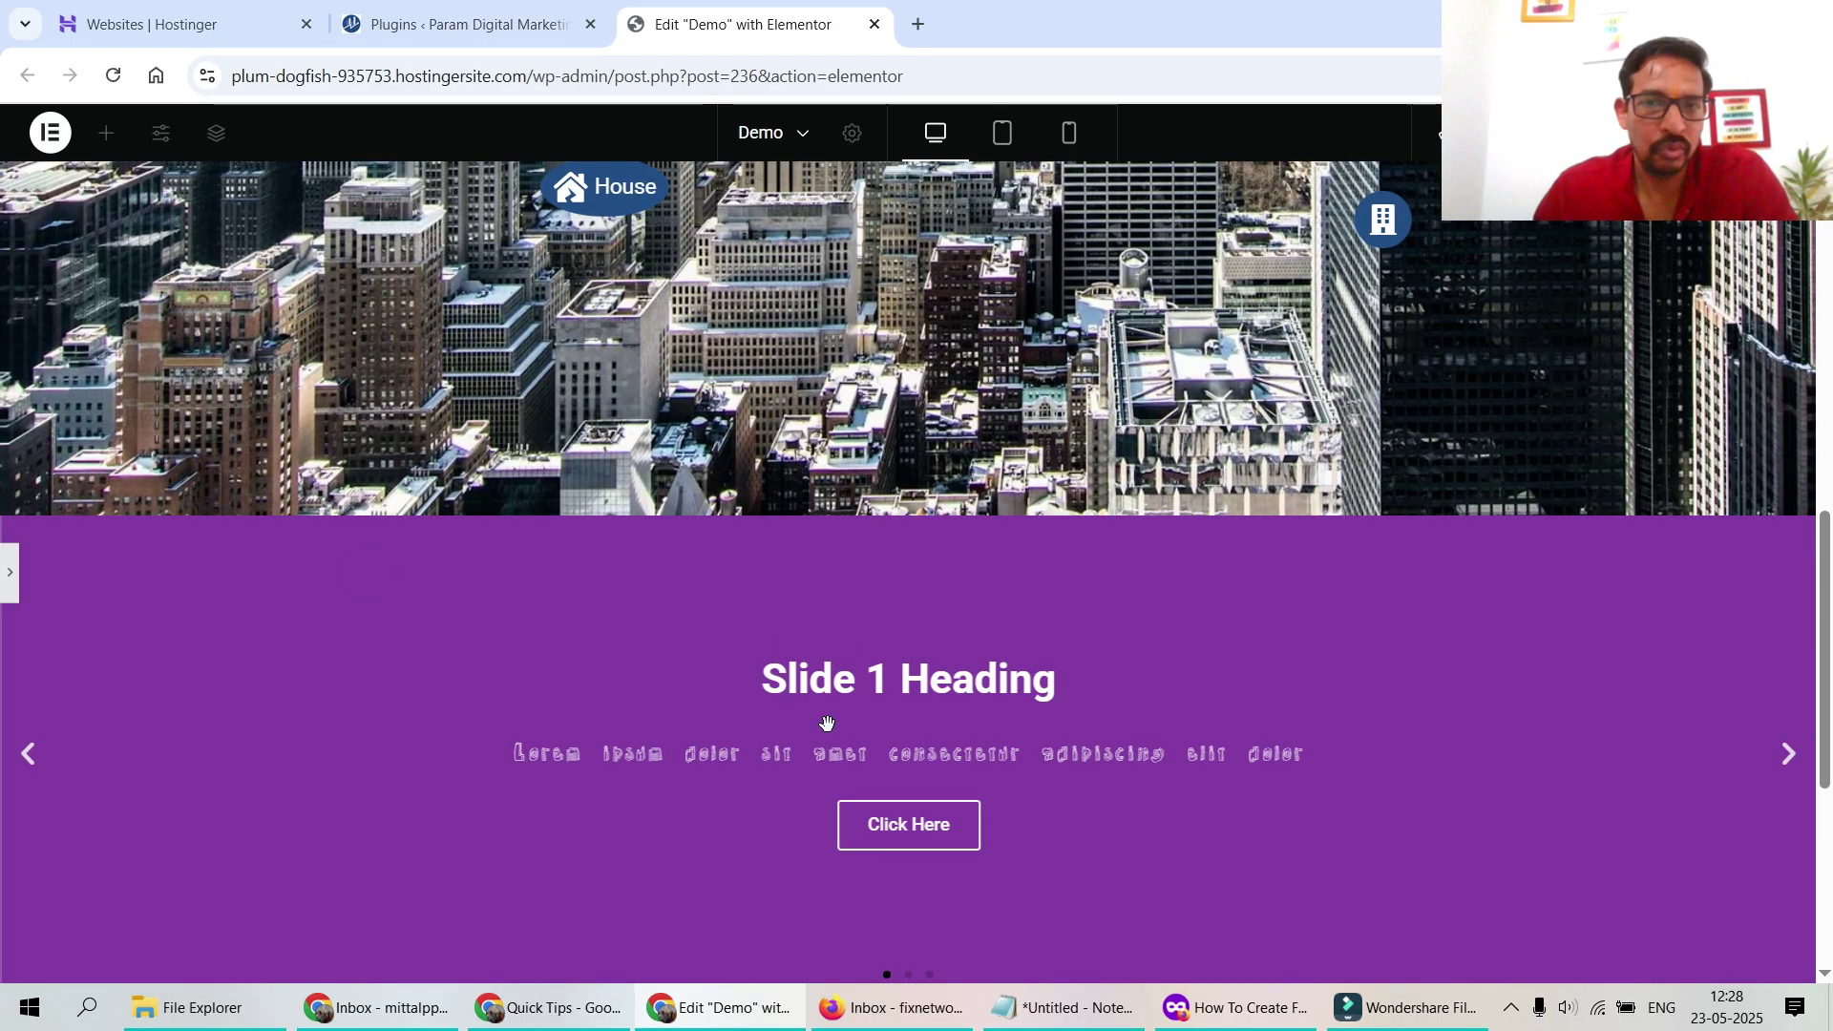
scroll(827, 723, down, 1)
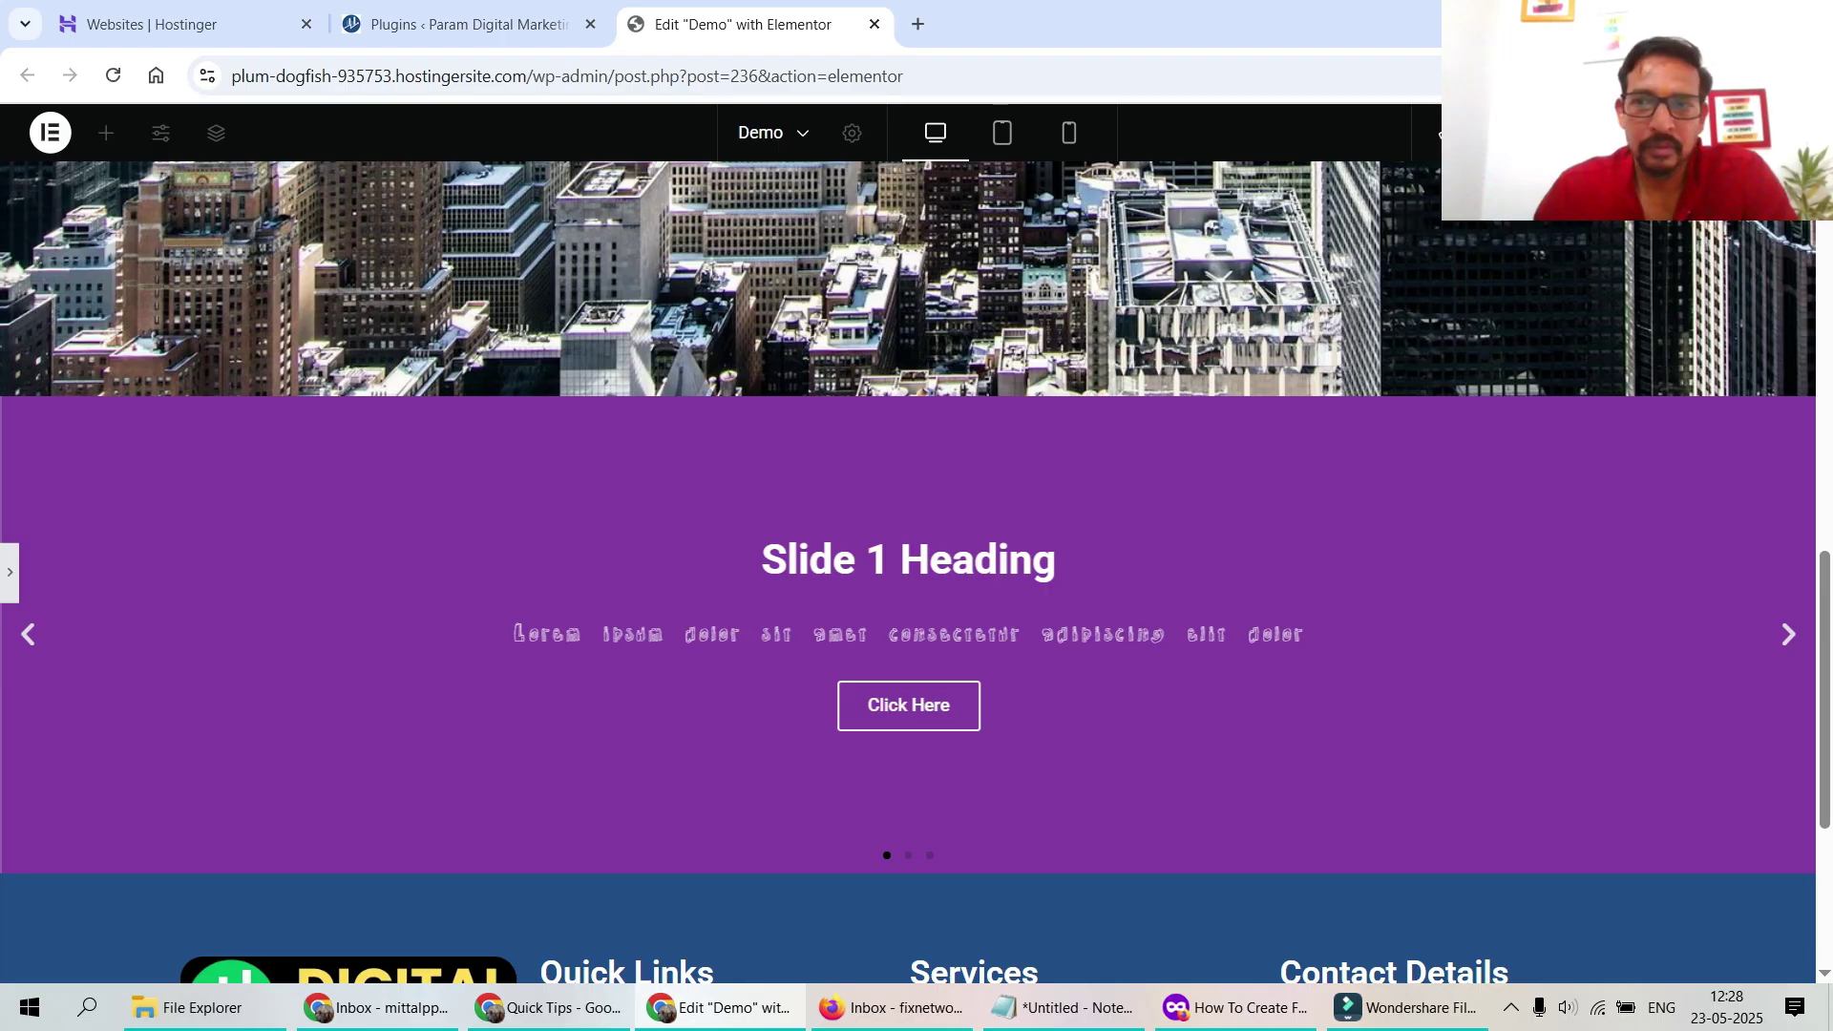
click(12, 572)
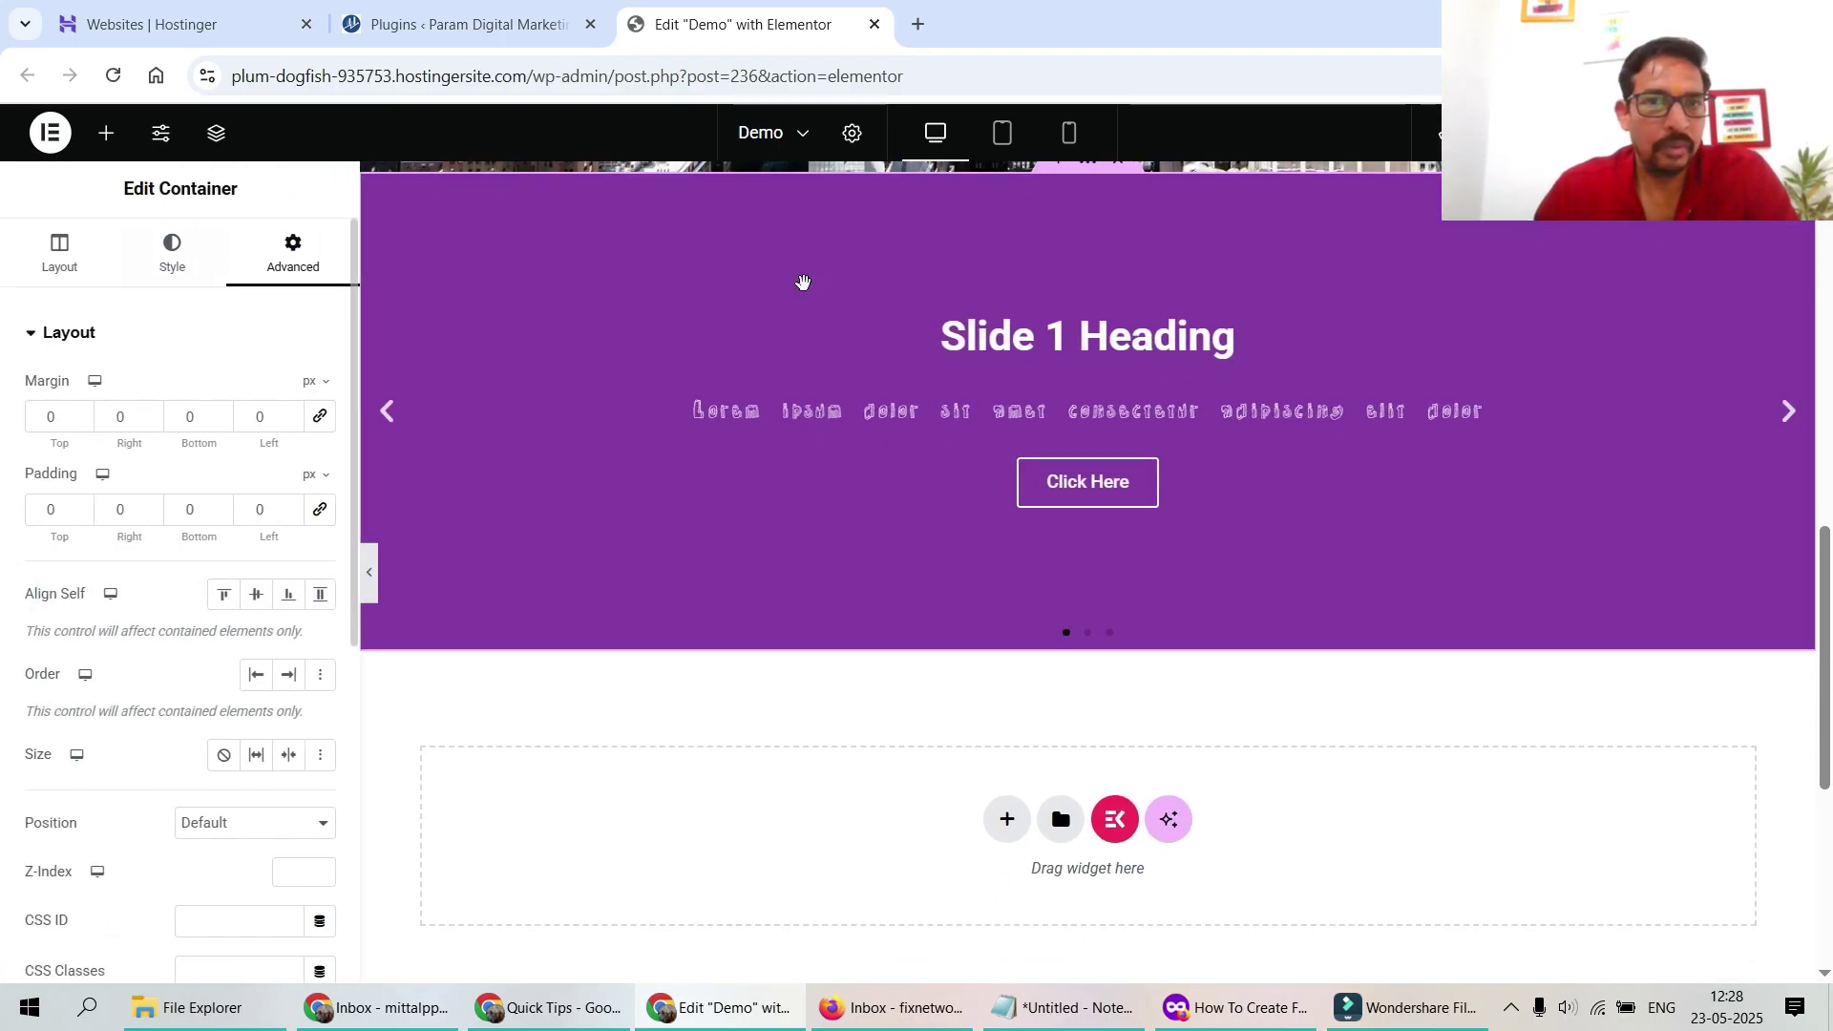
Set the media library image banner-1.jpg as the background of the first slide in the Slides widget
click(1695, 296)
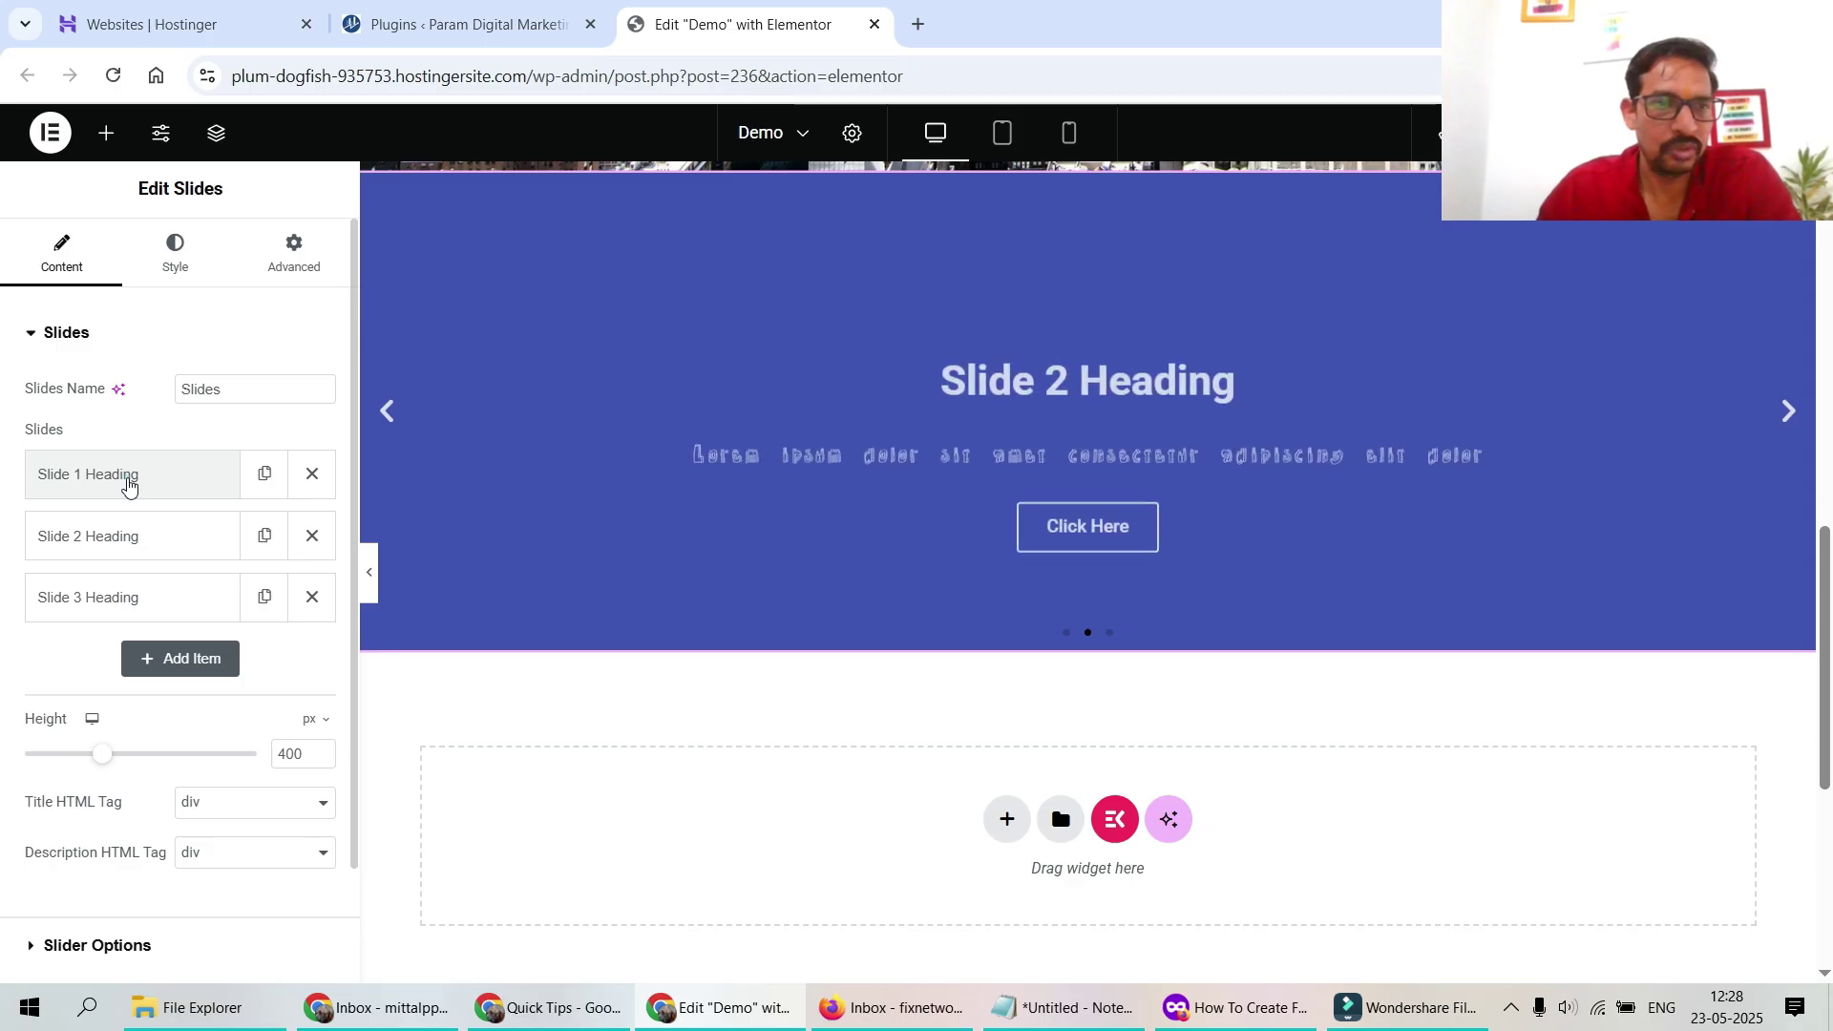
click(127, 480)
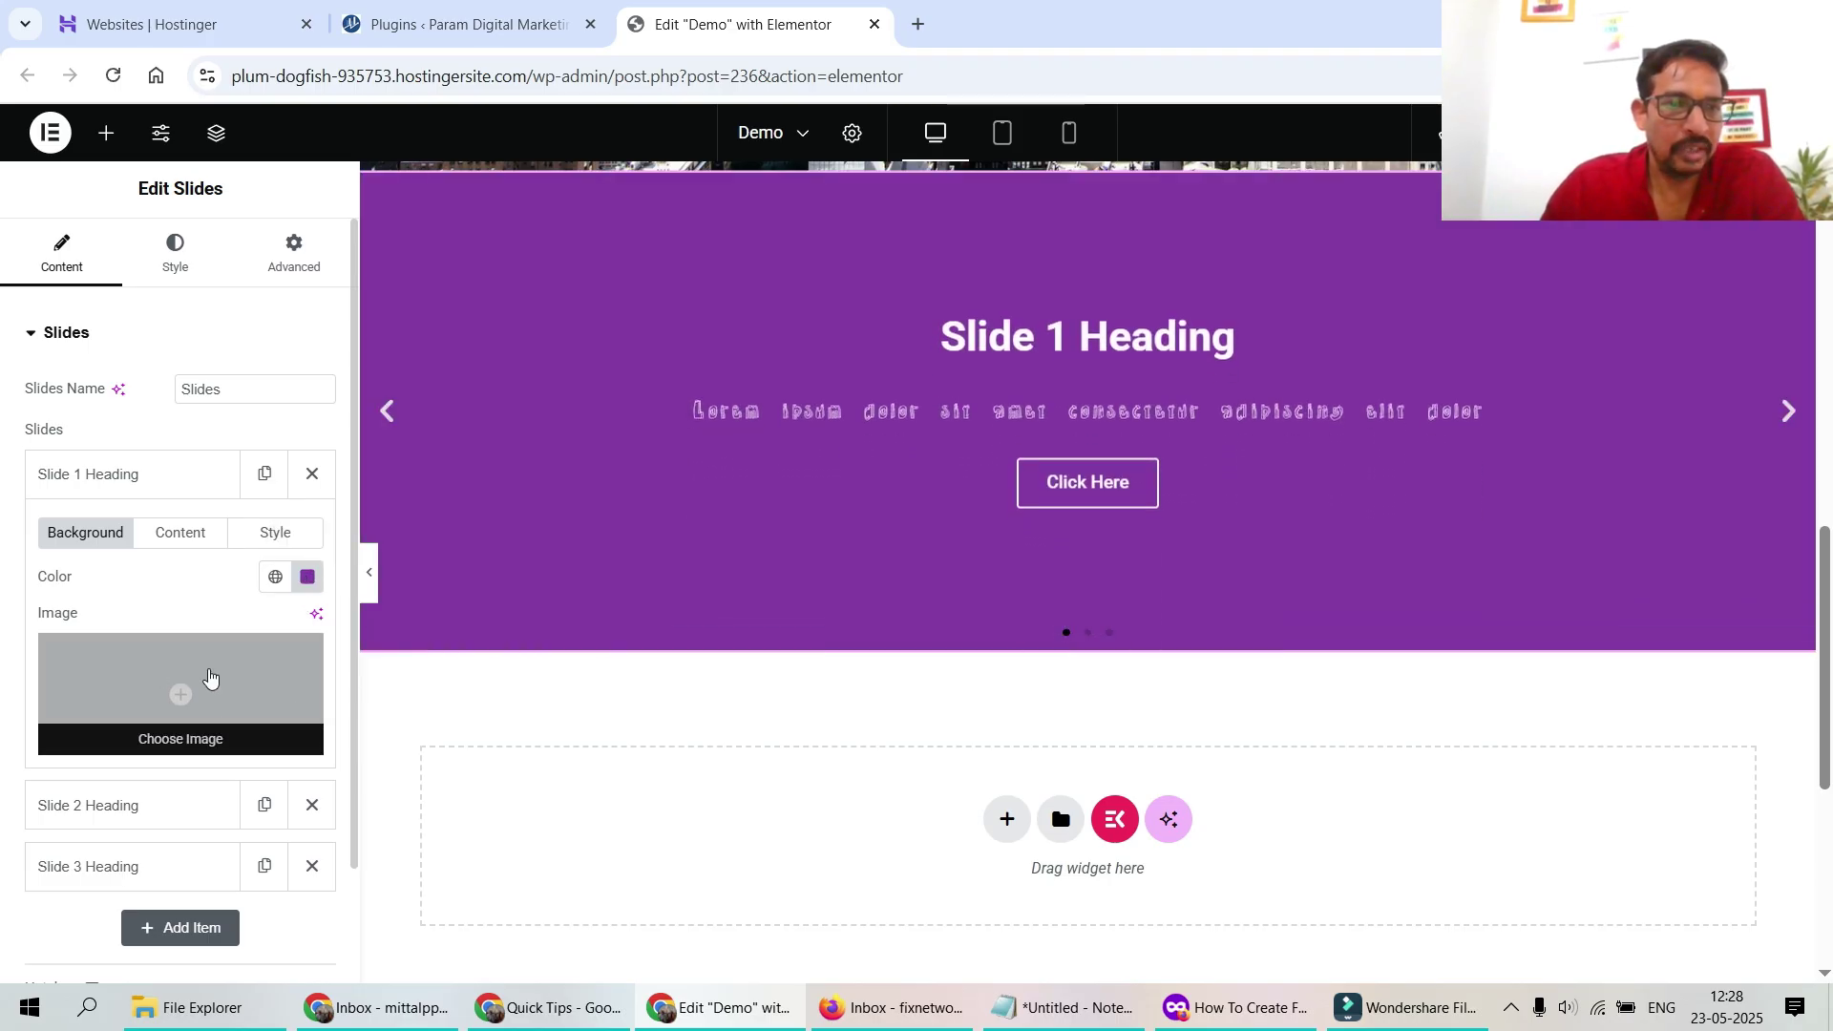
click(208, 676)
scroll(1355, 659, down, 10)
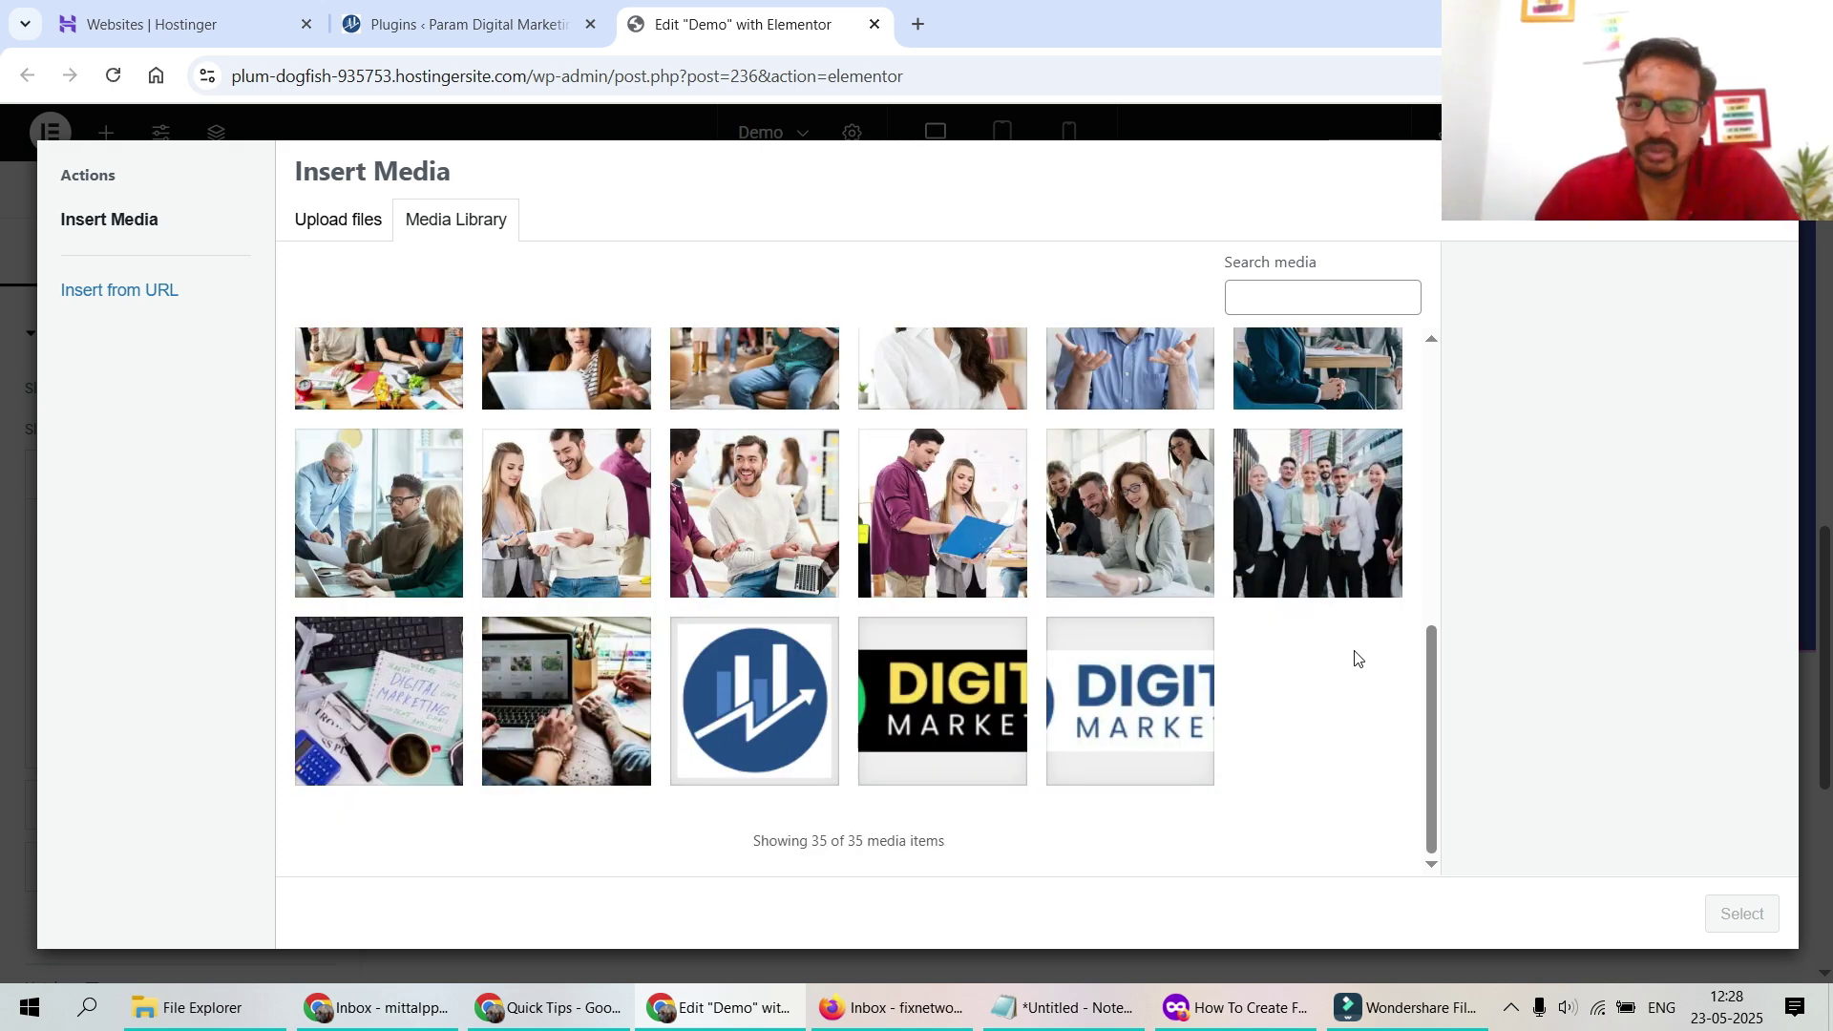
click(576, 762)
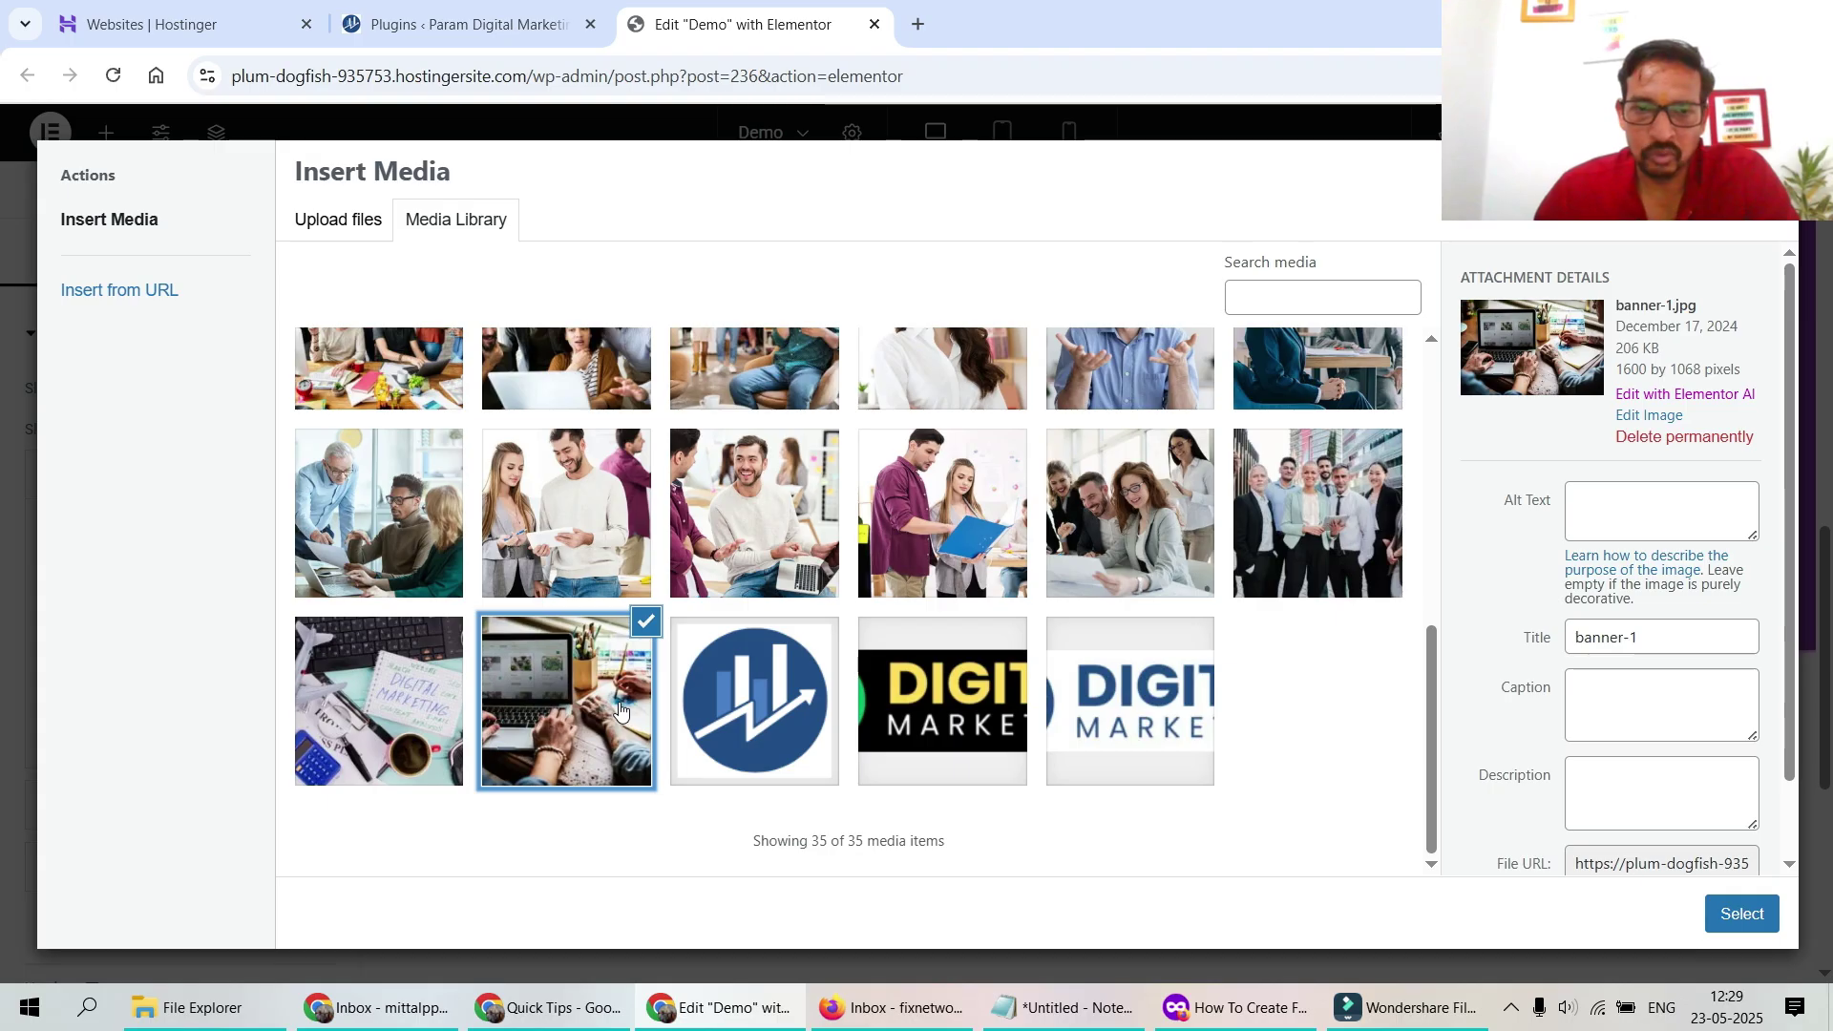
click(1742, 915)
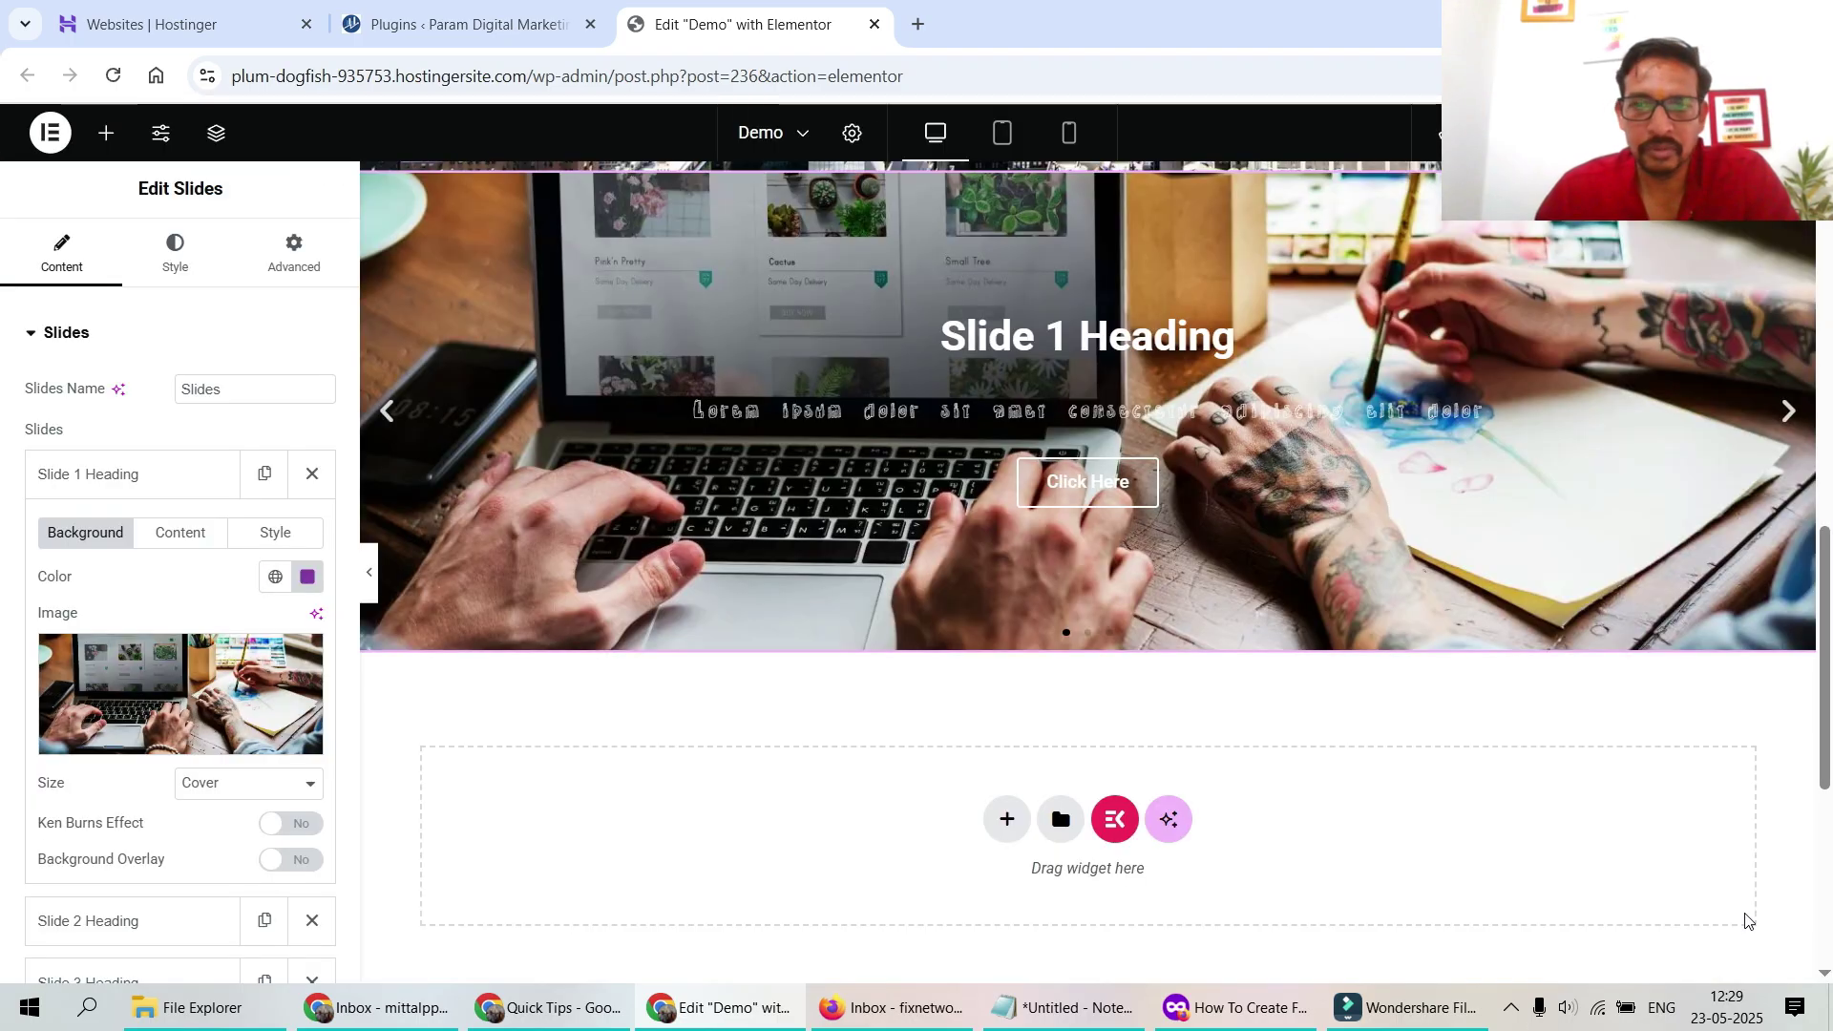
scroll(1099, 436, up, 1)
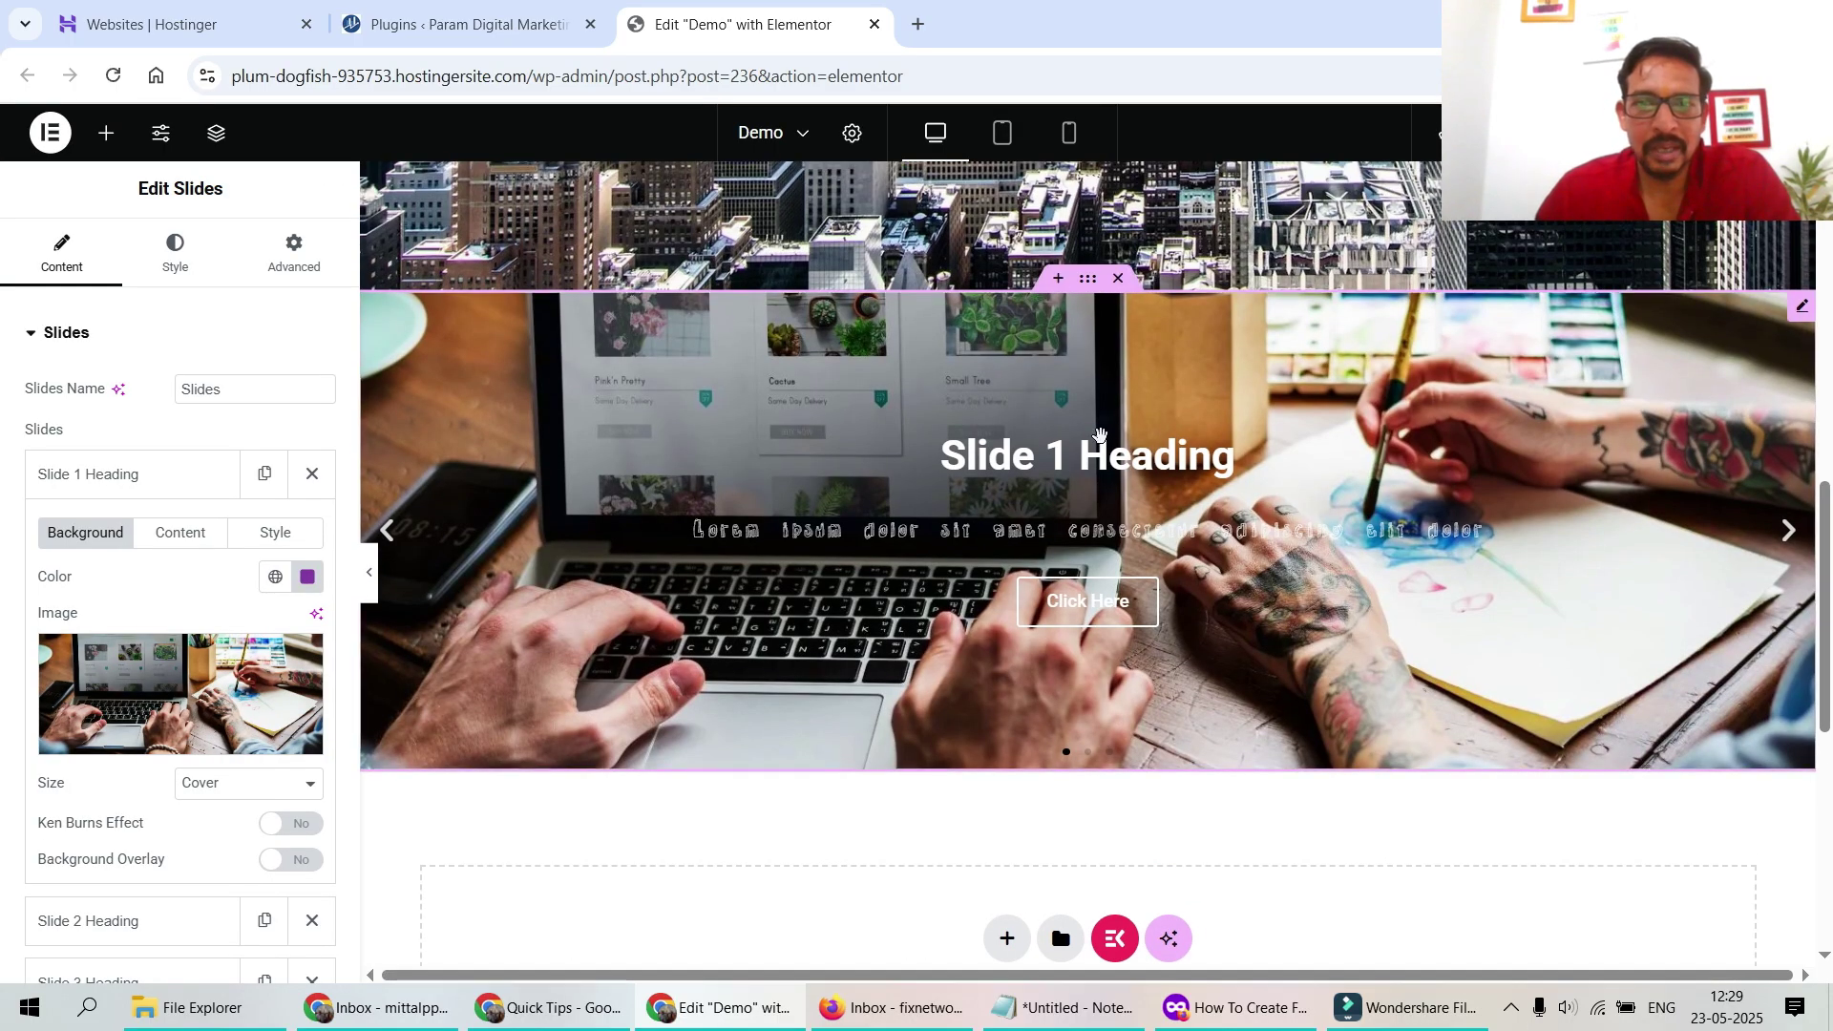
scroll(208, 674, down, 1)
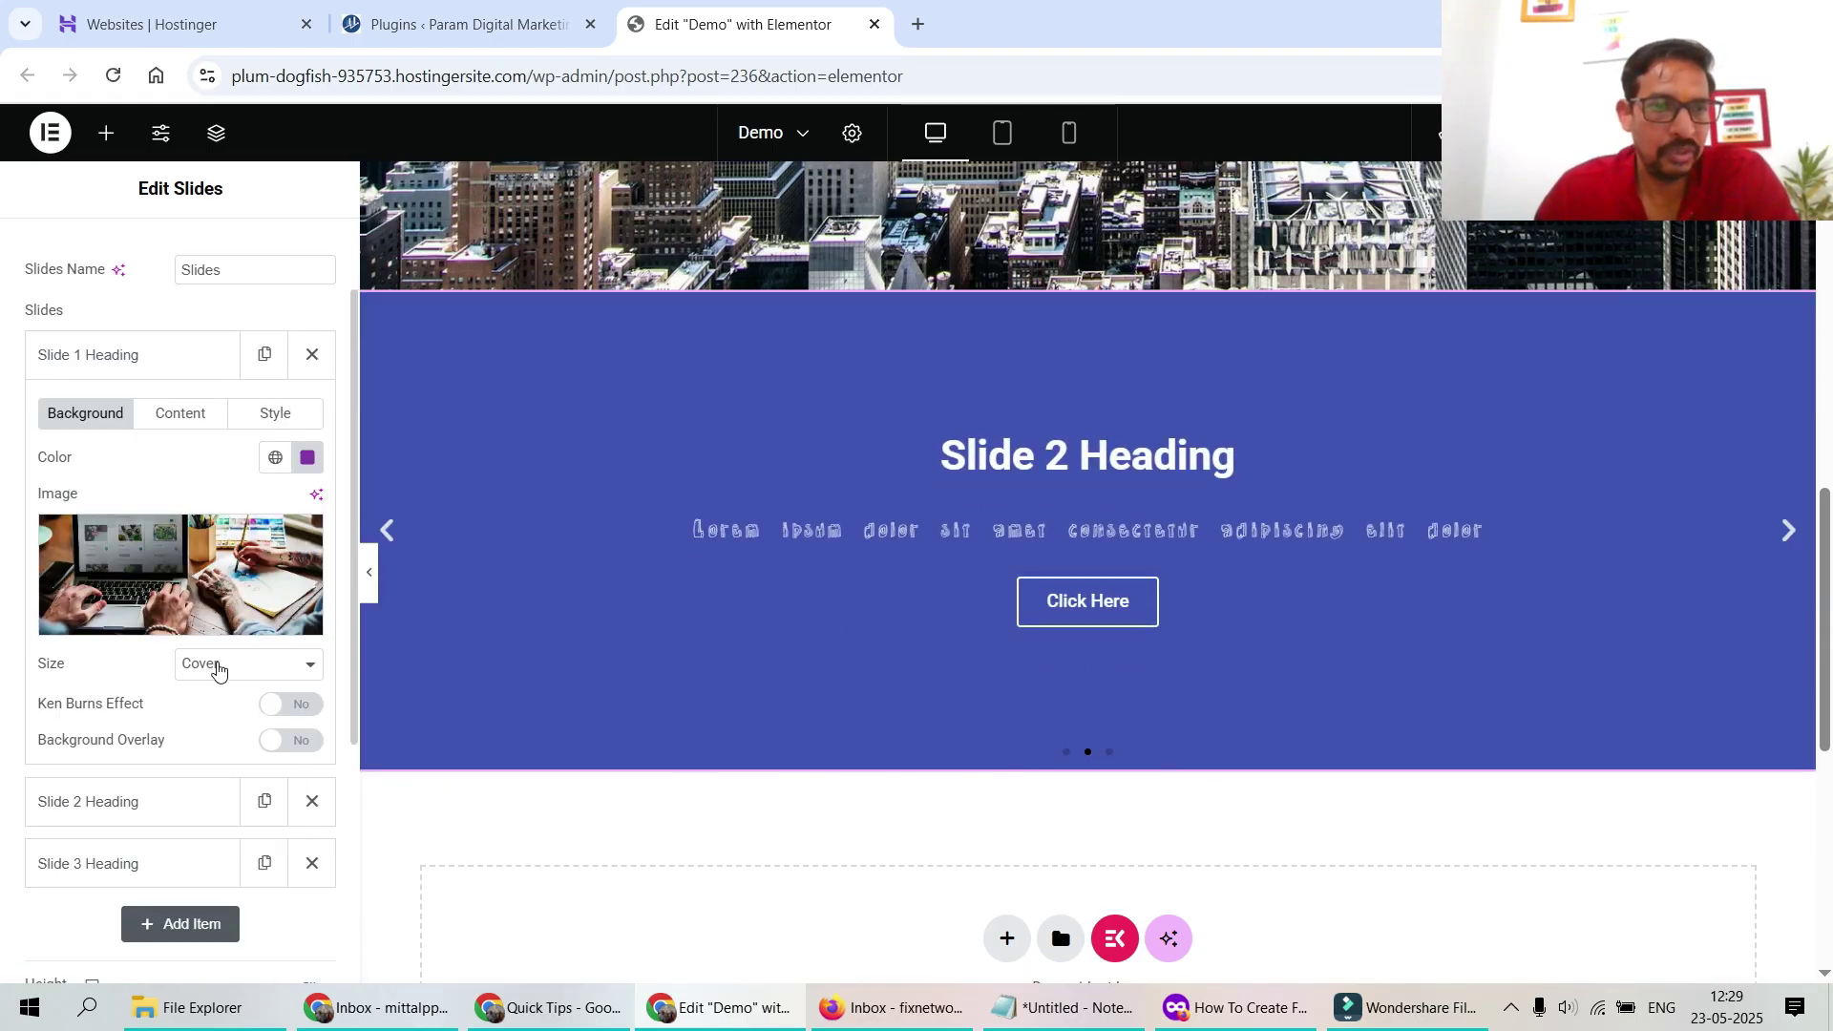
Compare the Contain and Auto background image sizes on the first slide and return the size to Cover
click(224, 664)
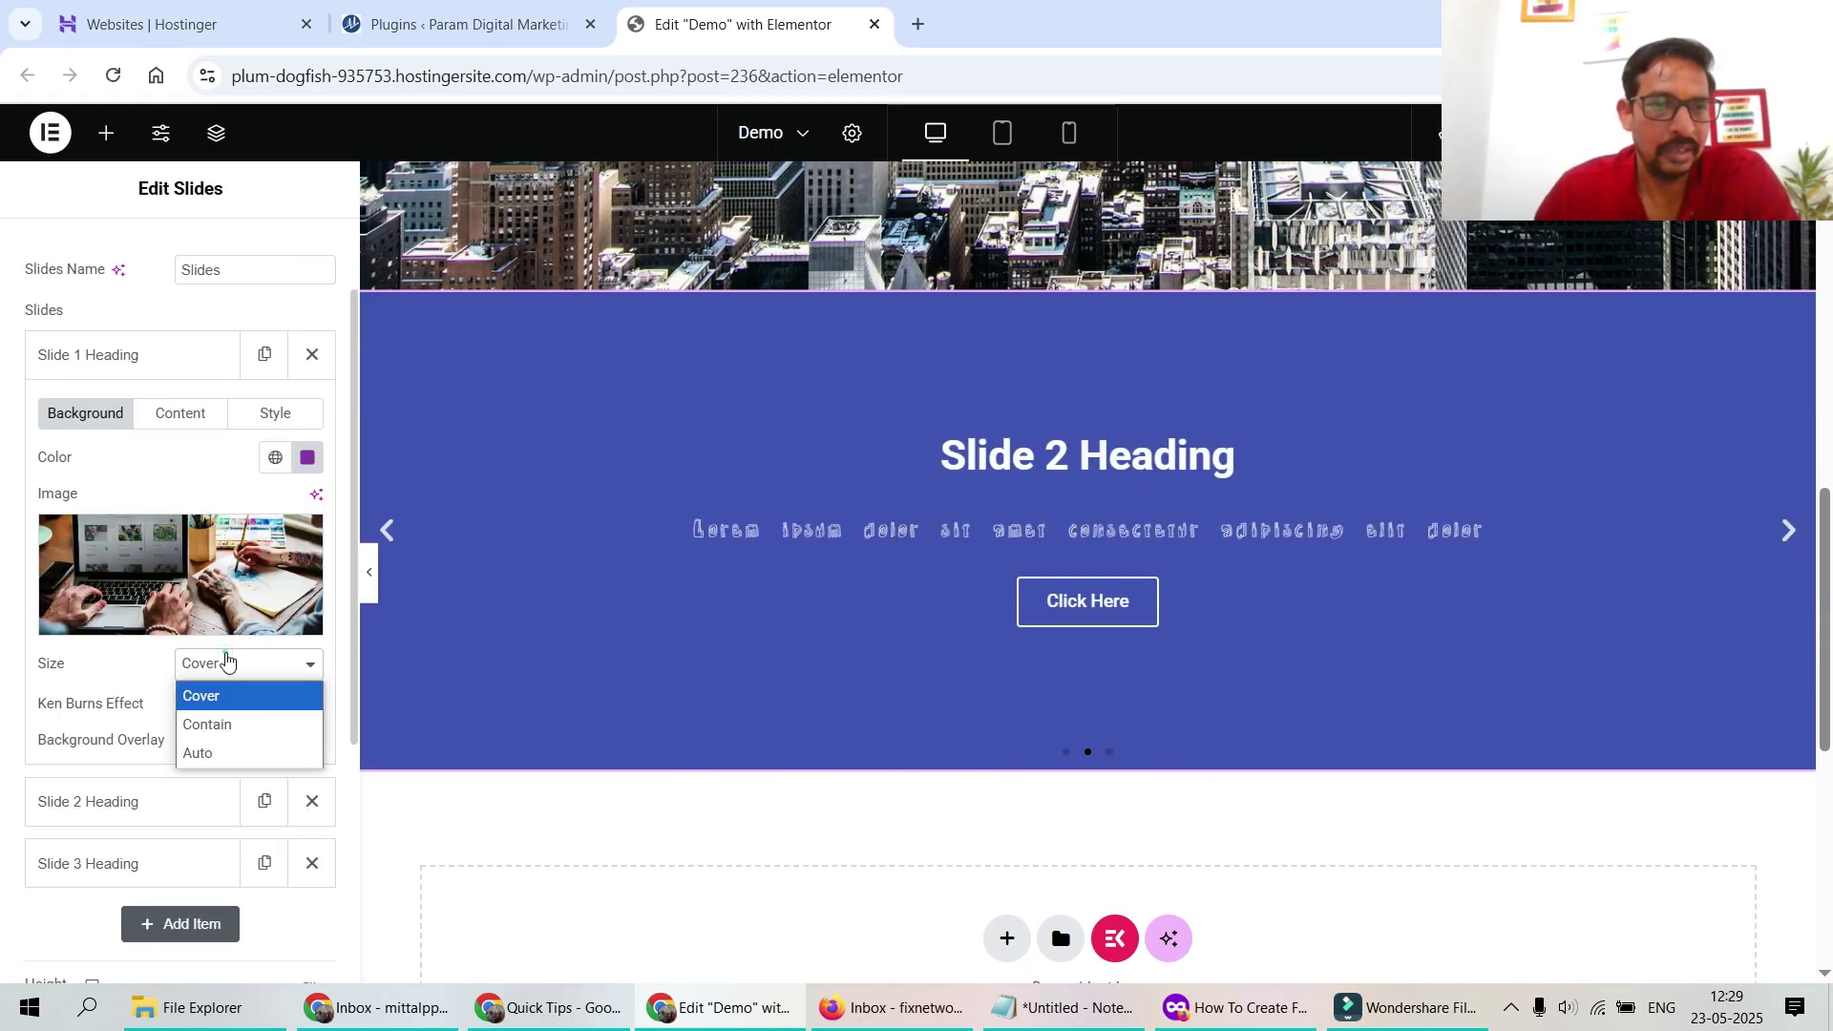
click(226, 723)
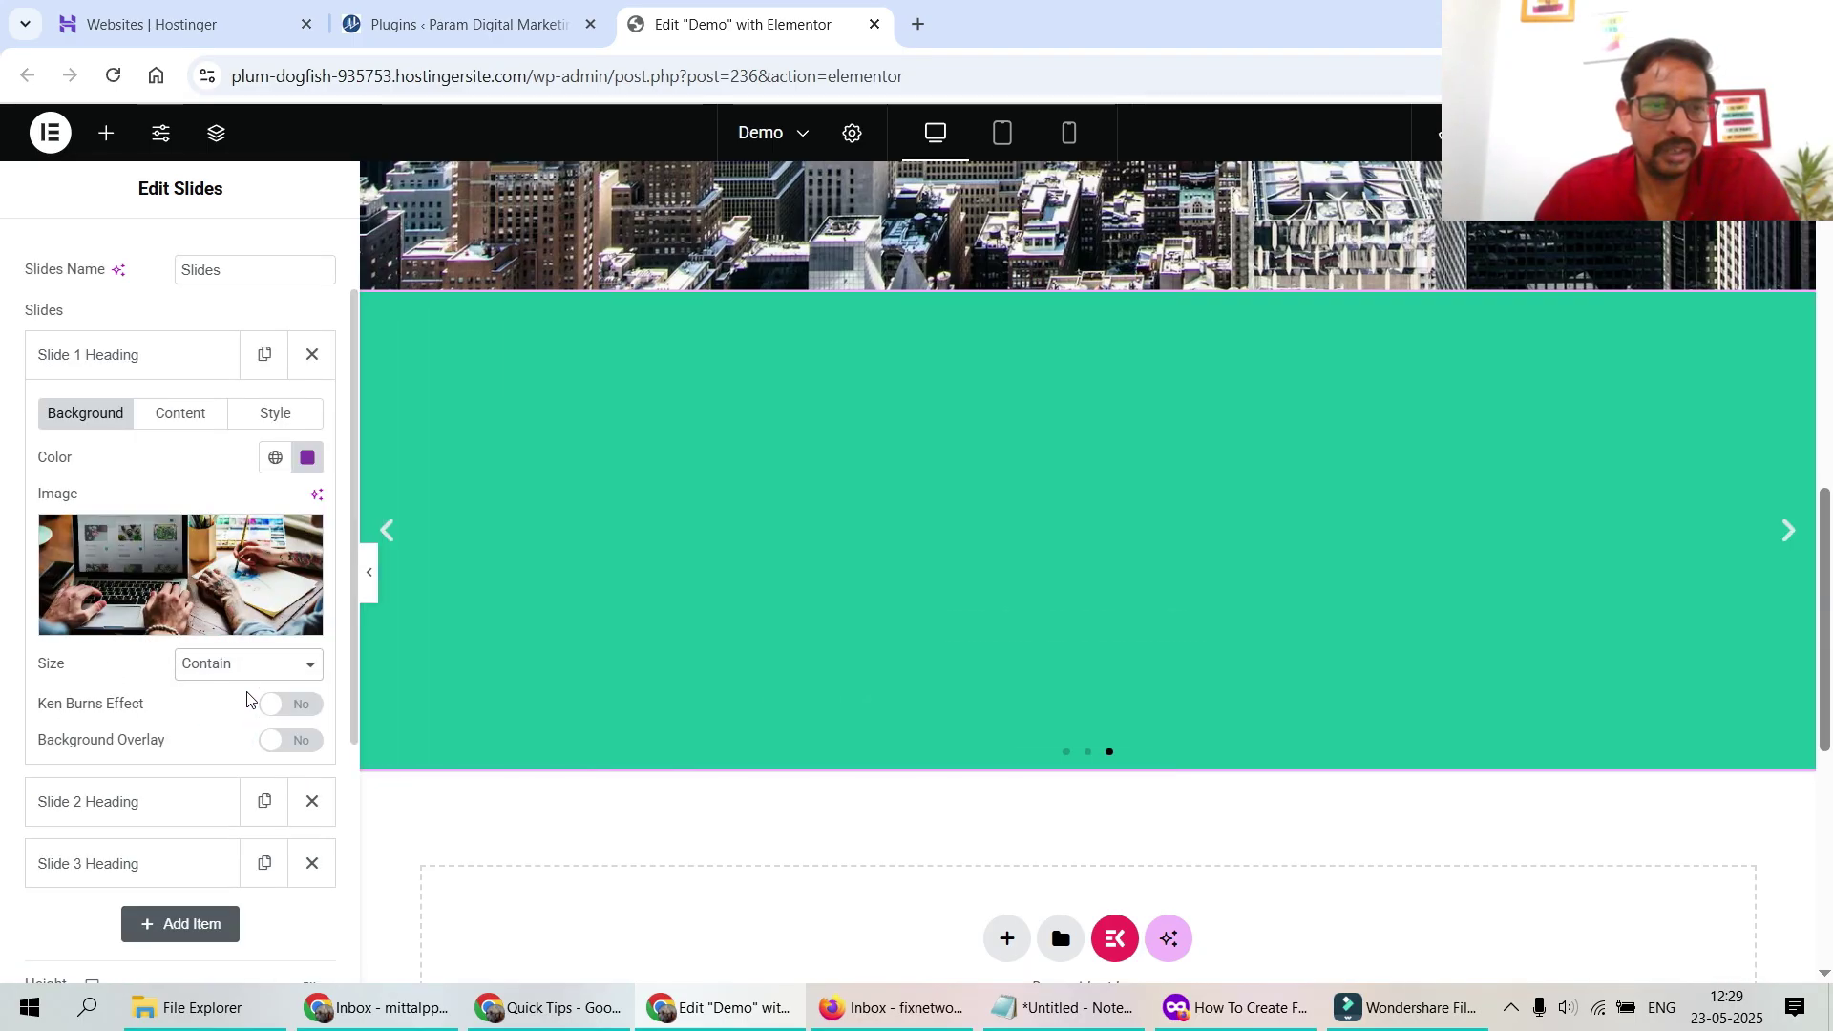
click(238, 662)
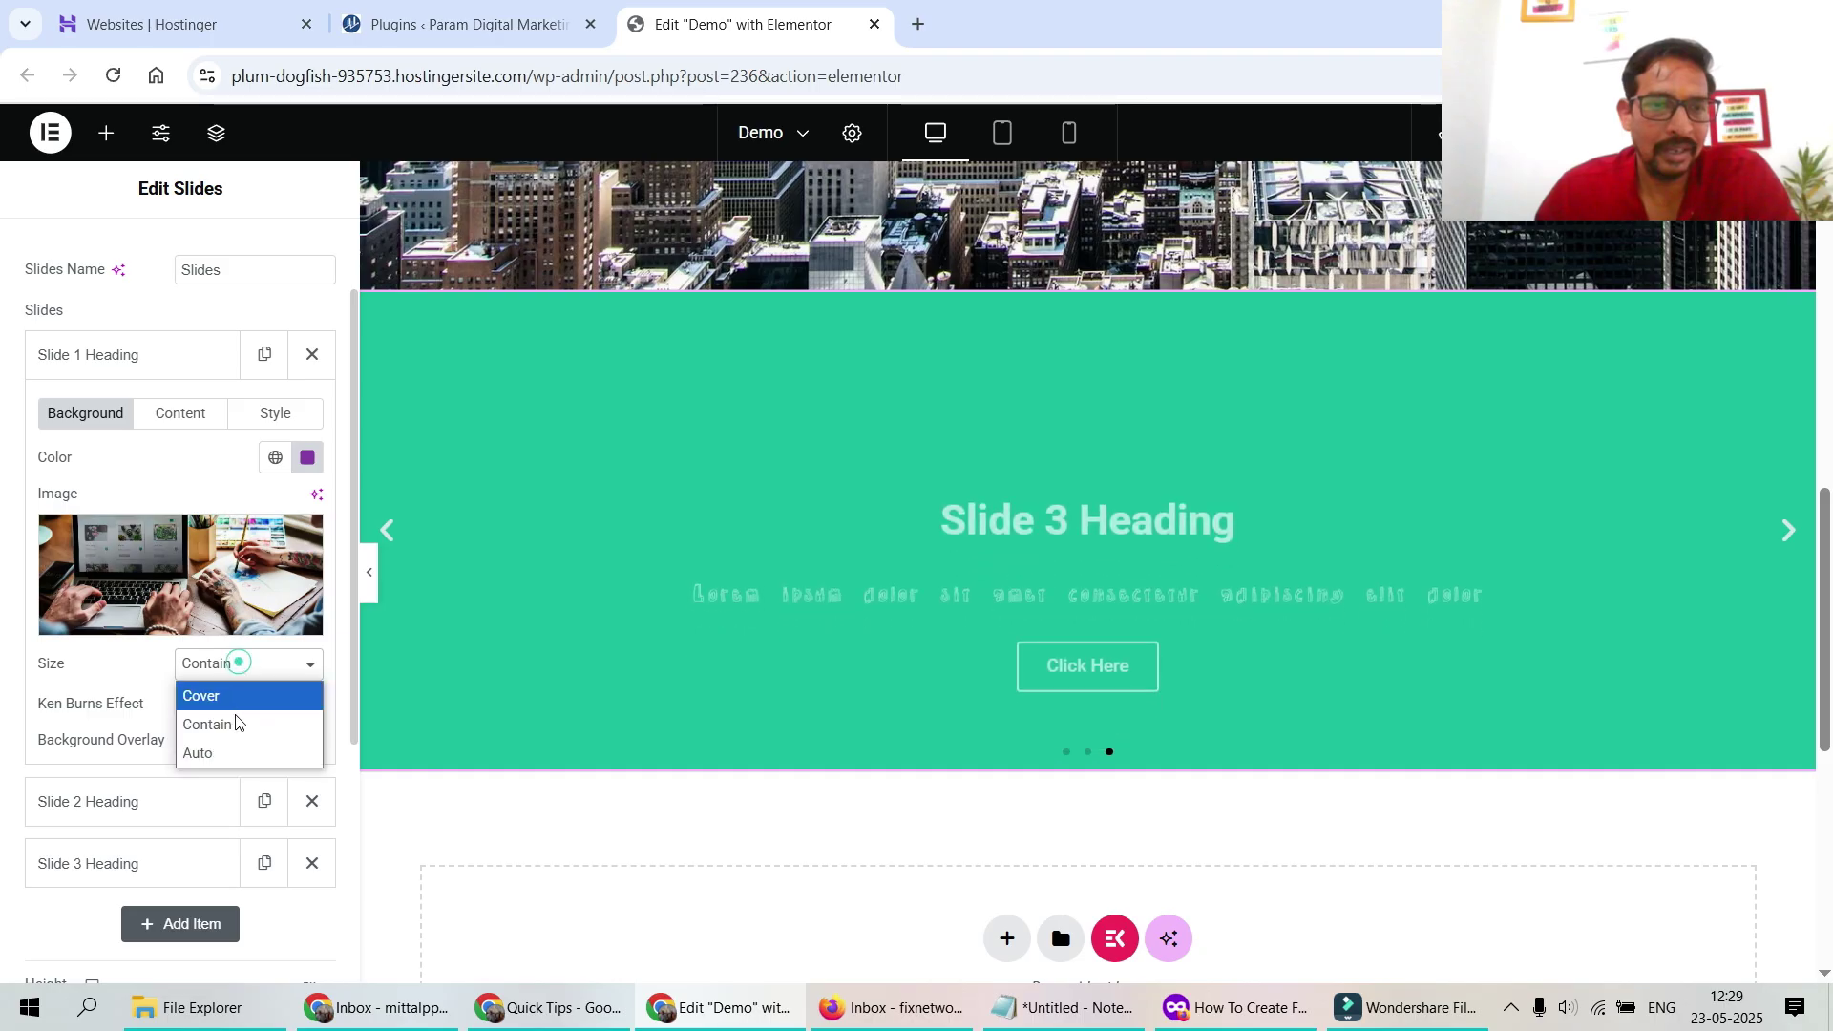
click(225, 752)
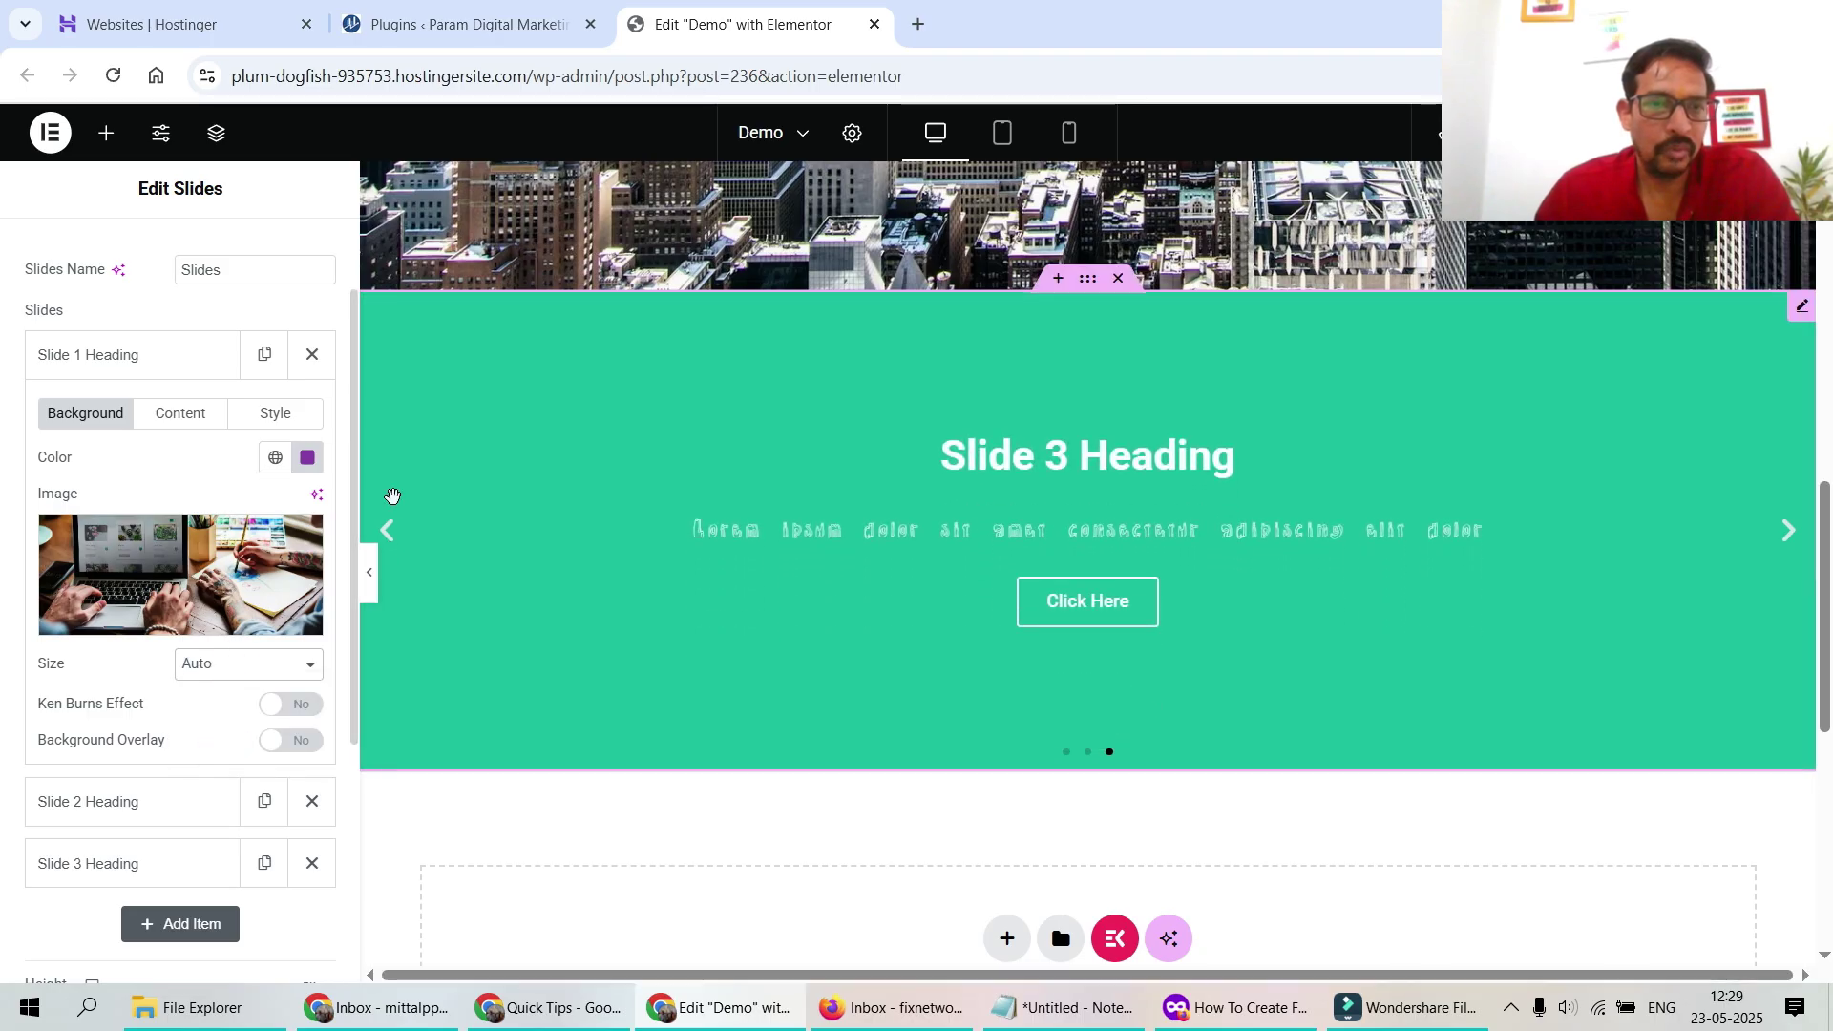
click(1788, 530)
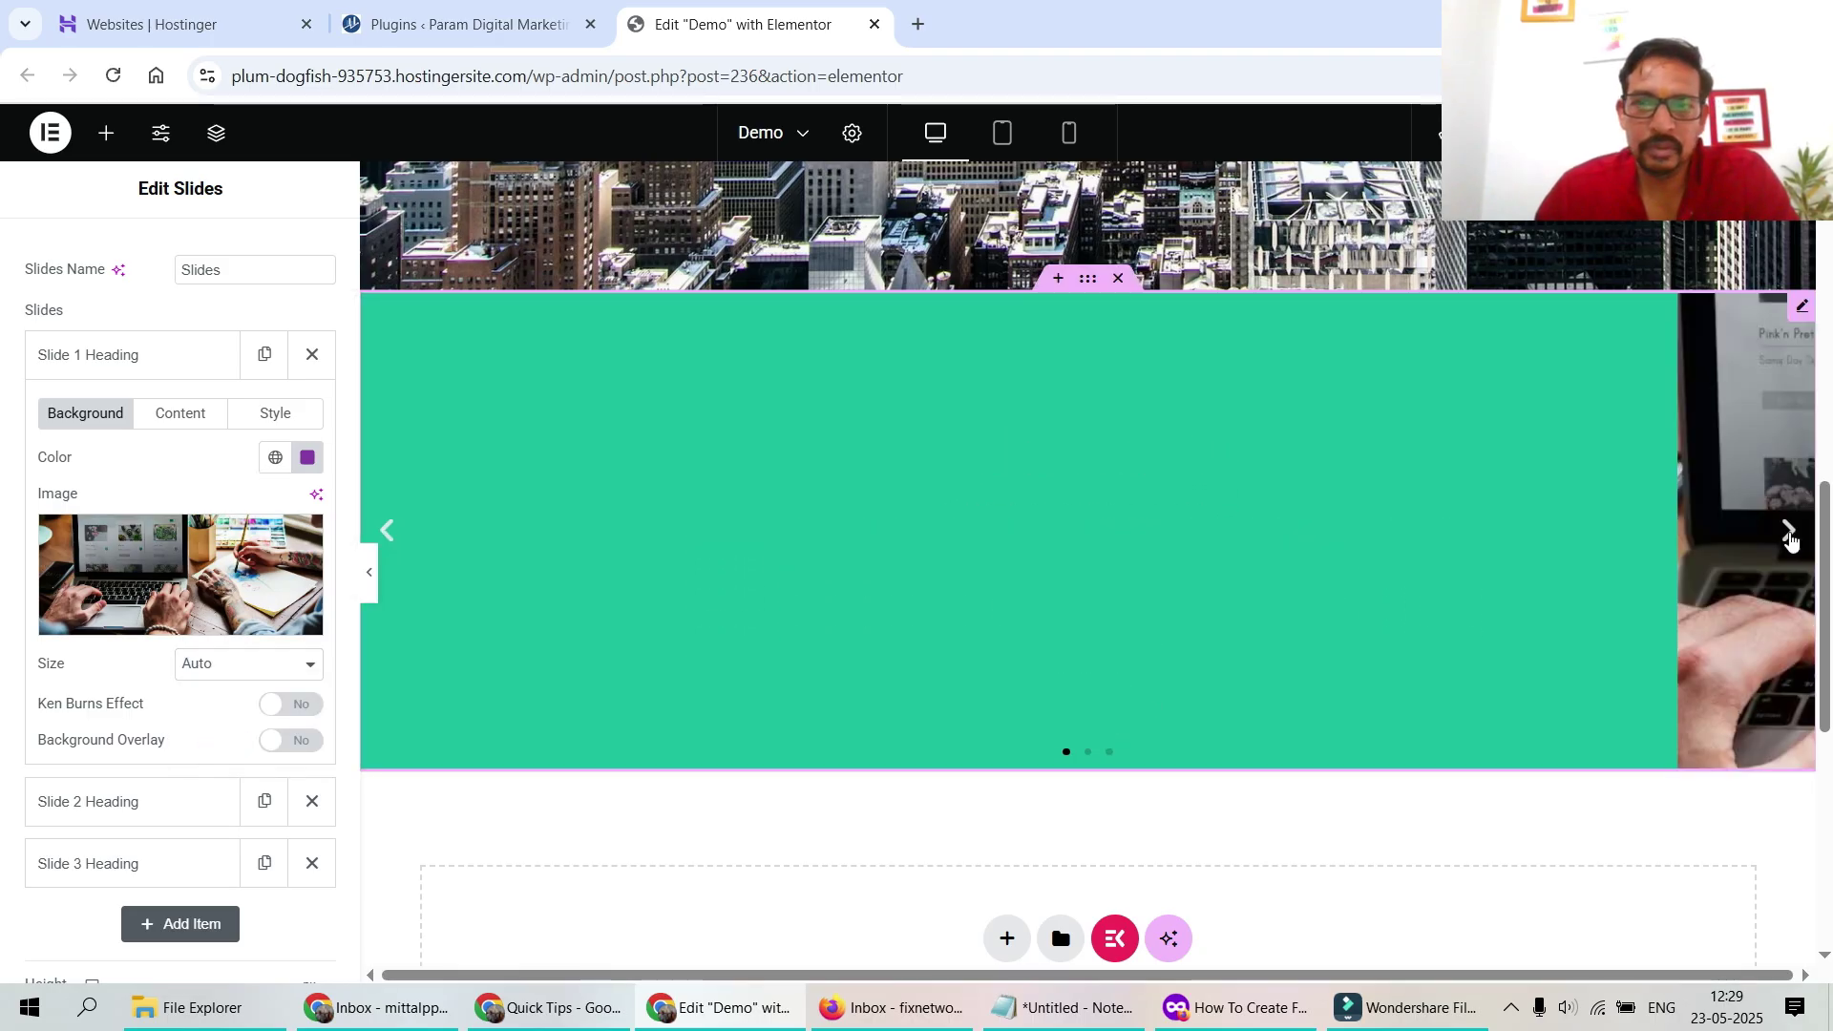
click(239, 664)
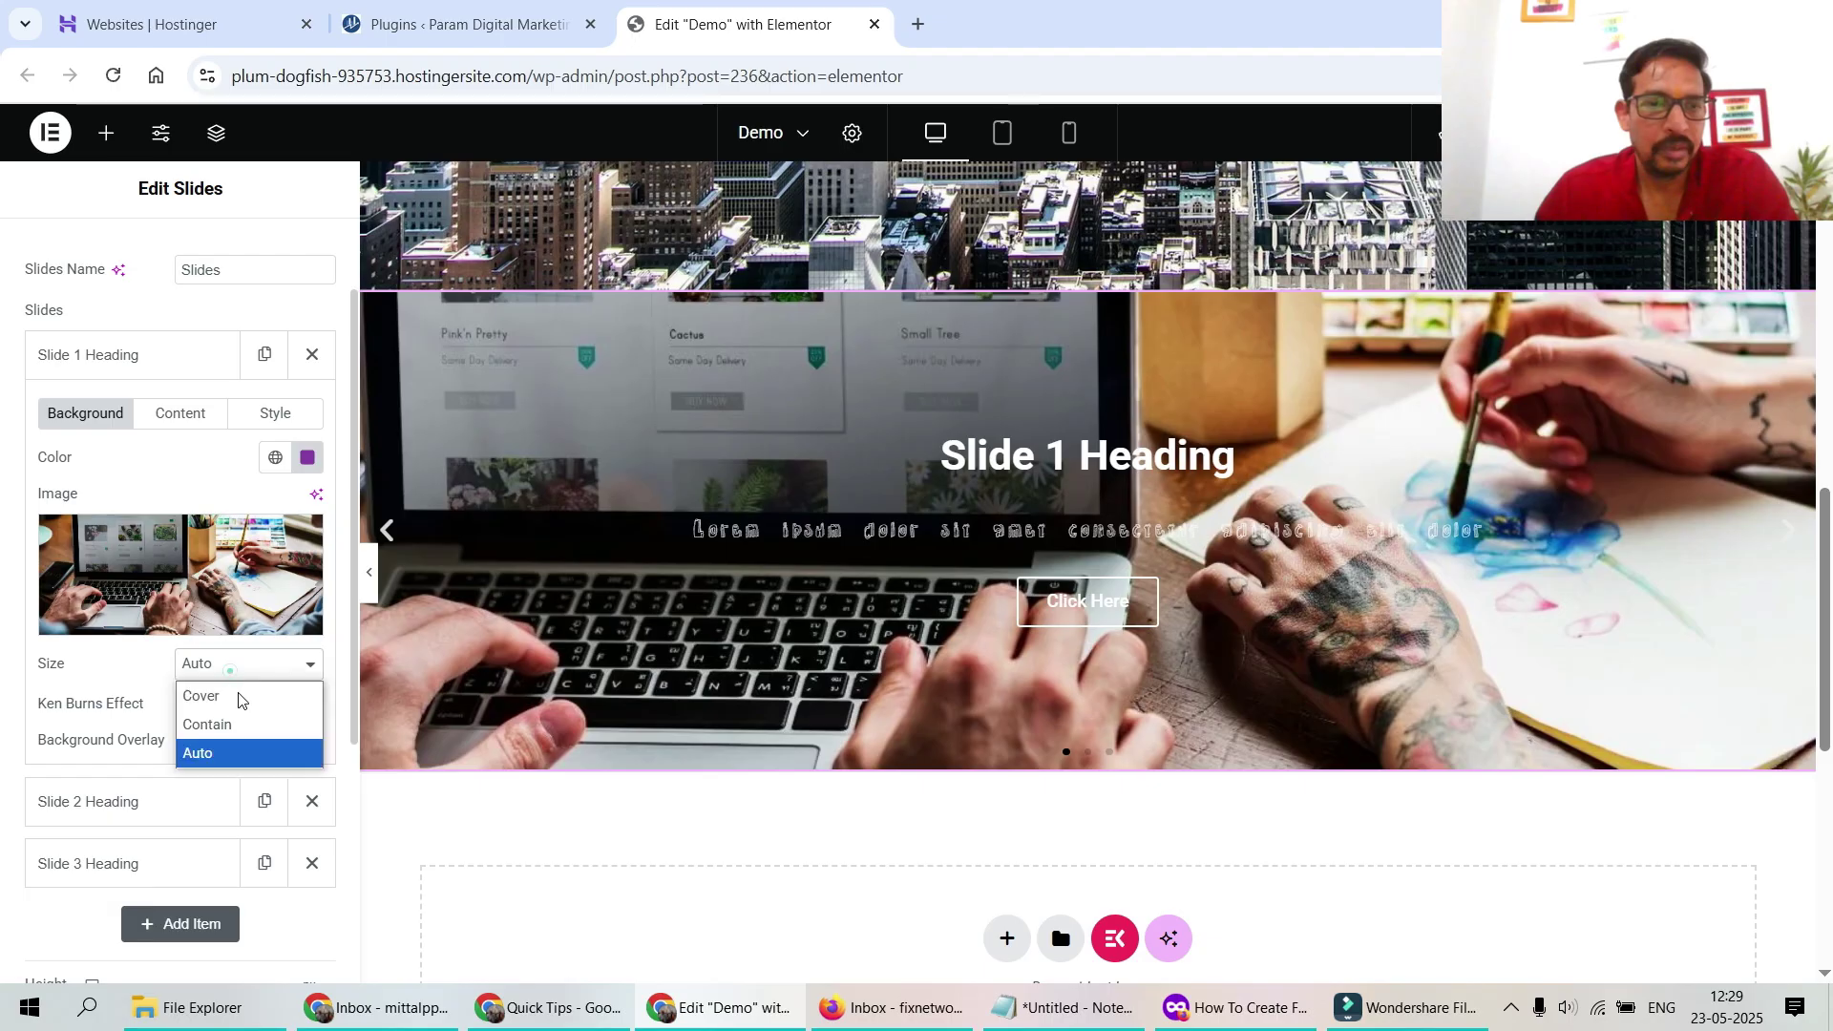
click(243, 725)
click(238, 668)
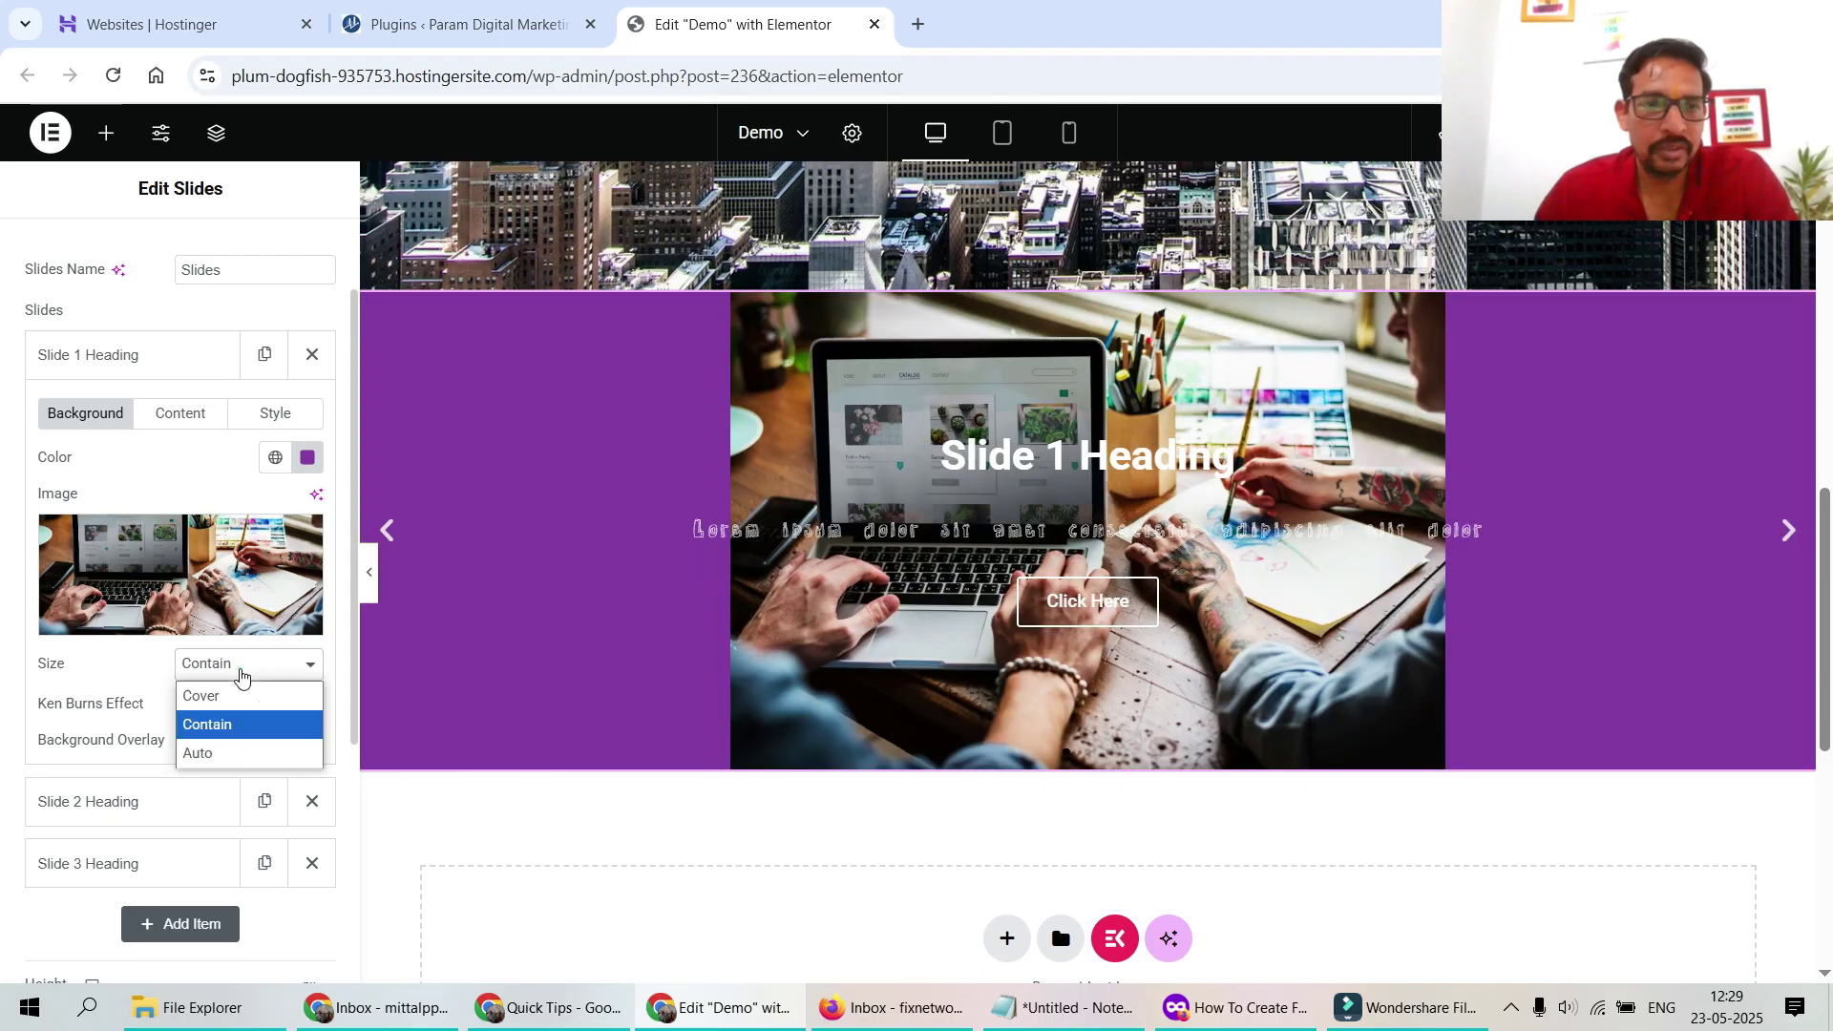
click(237, 698)
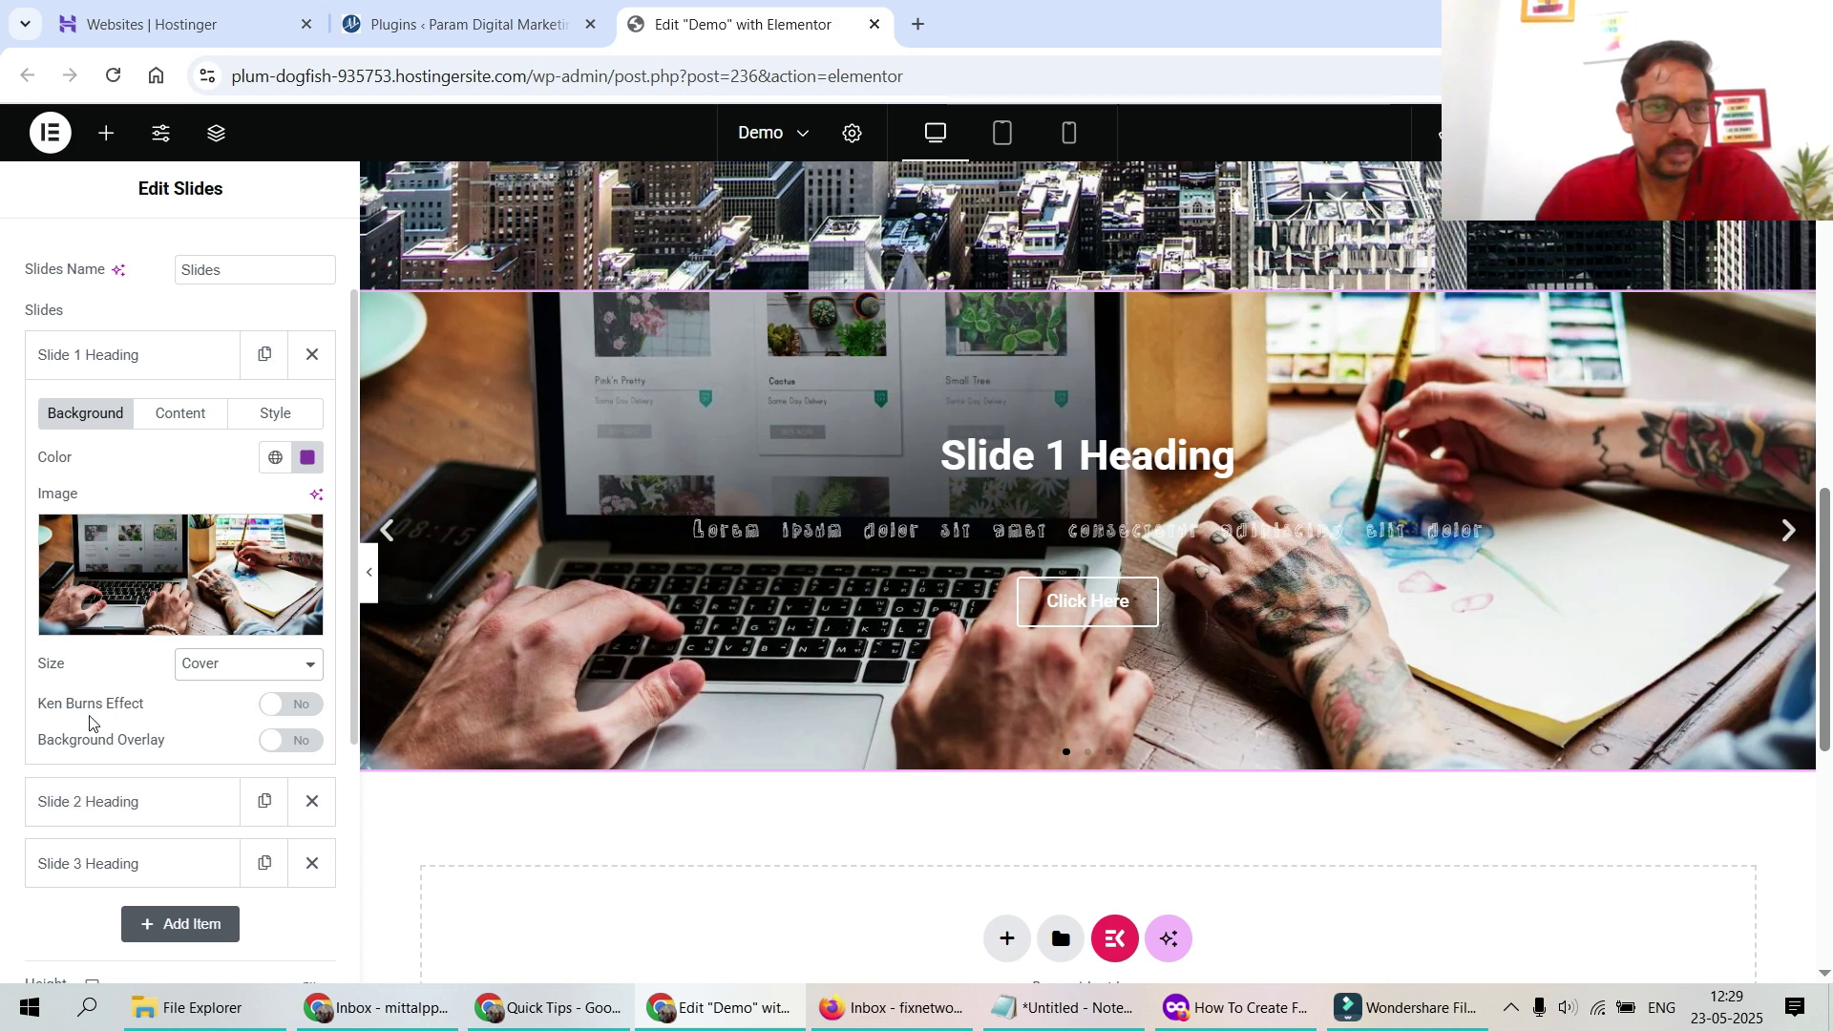
Enable the Ken Burns effect on the first slide, trying the Out zoom direction and setting it back to In
click(288, 706)
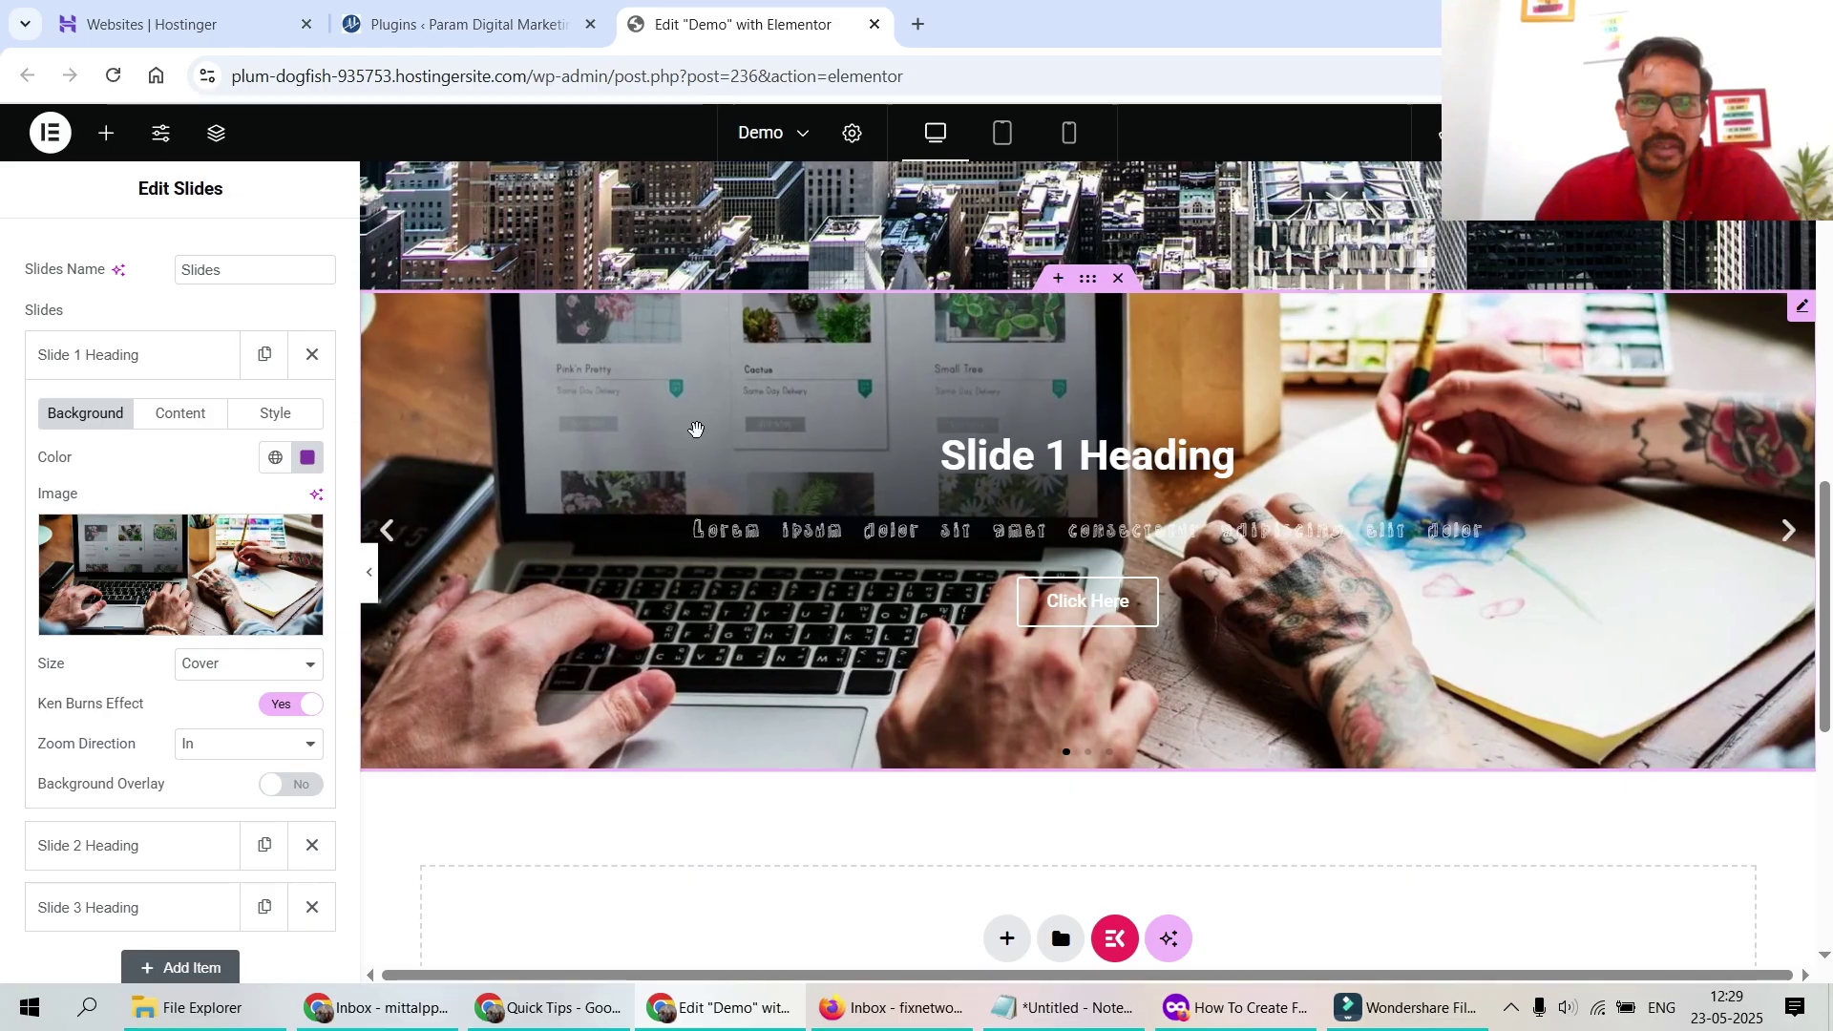
click(225, 759)
click(231, 802)
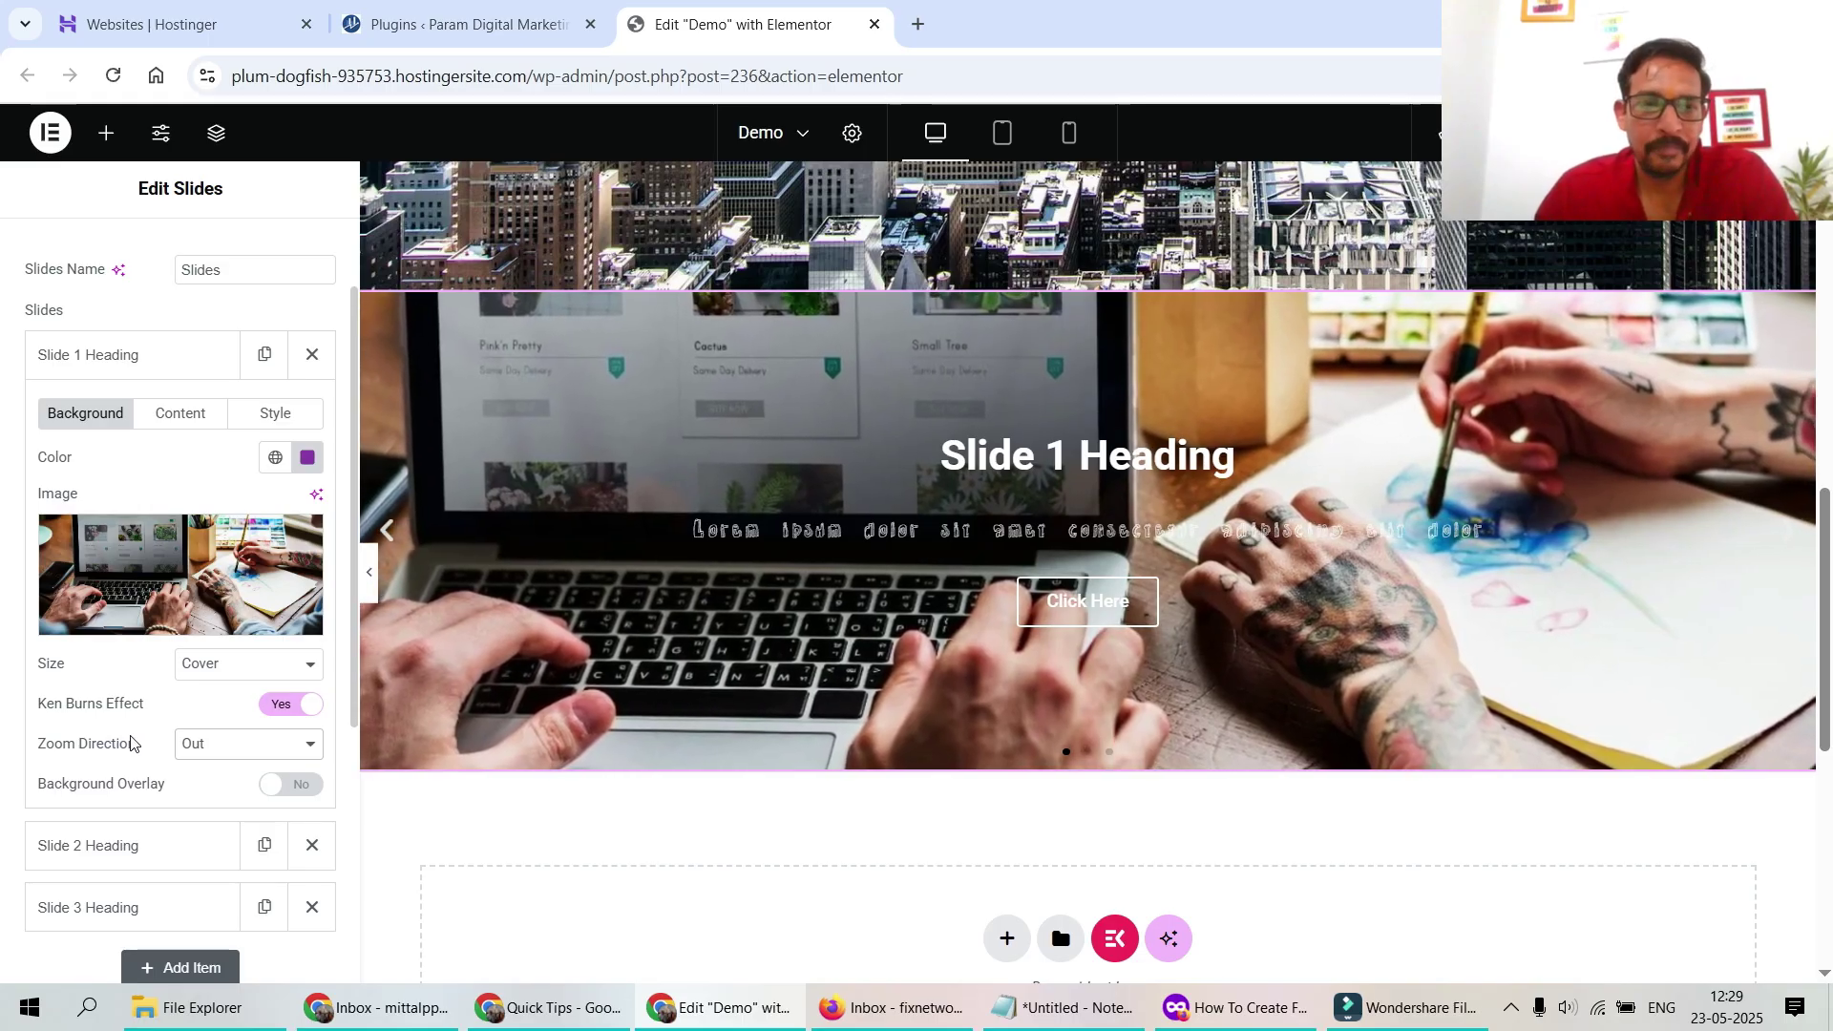
click(251, 745)
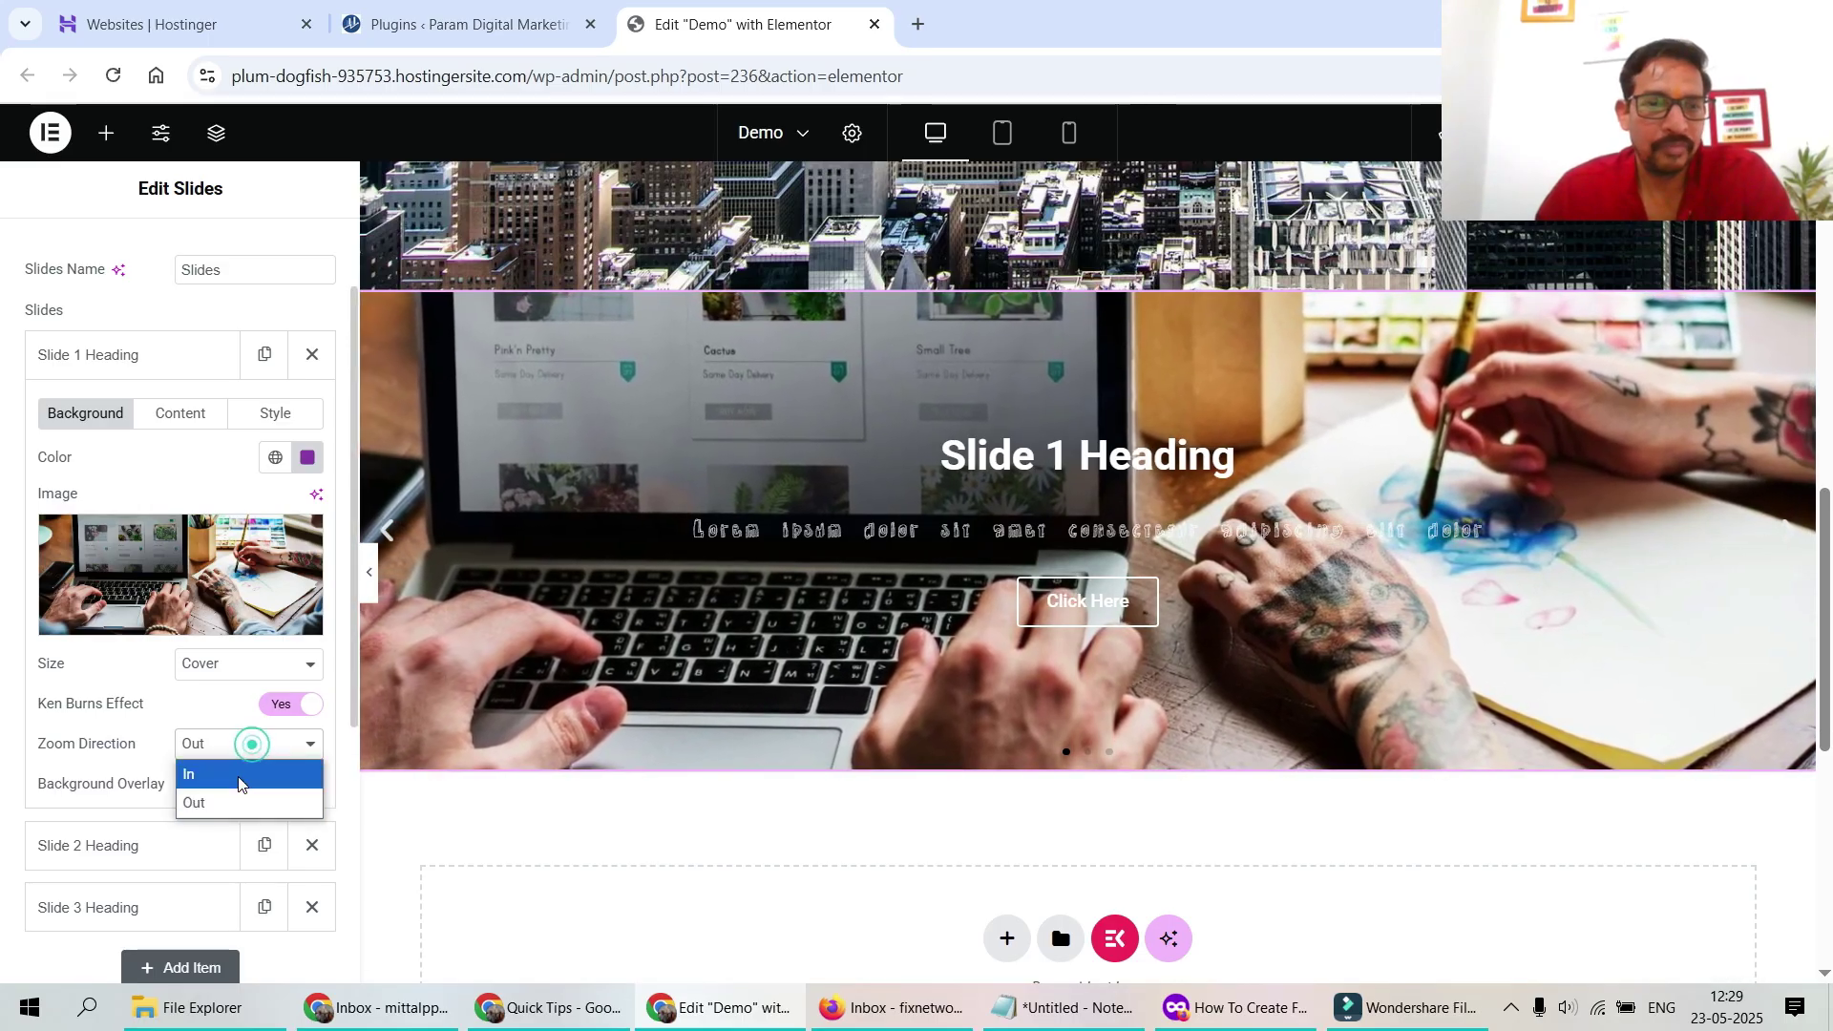
click(239, 779)
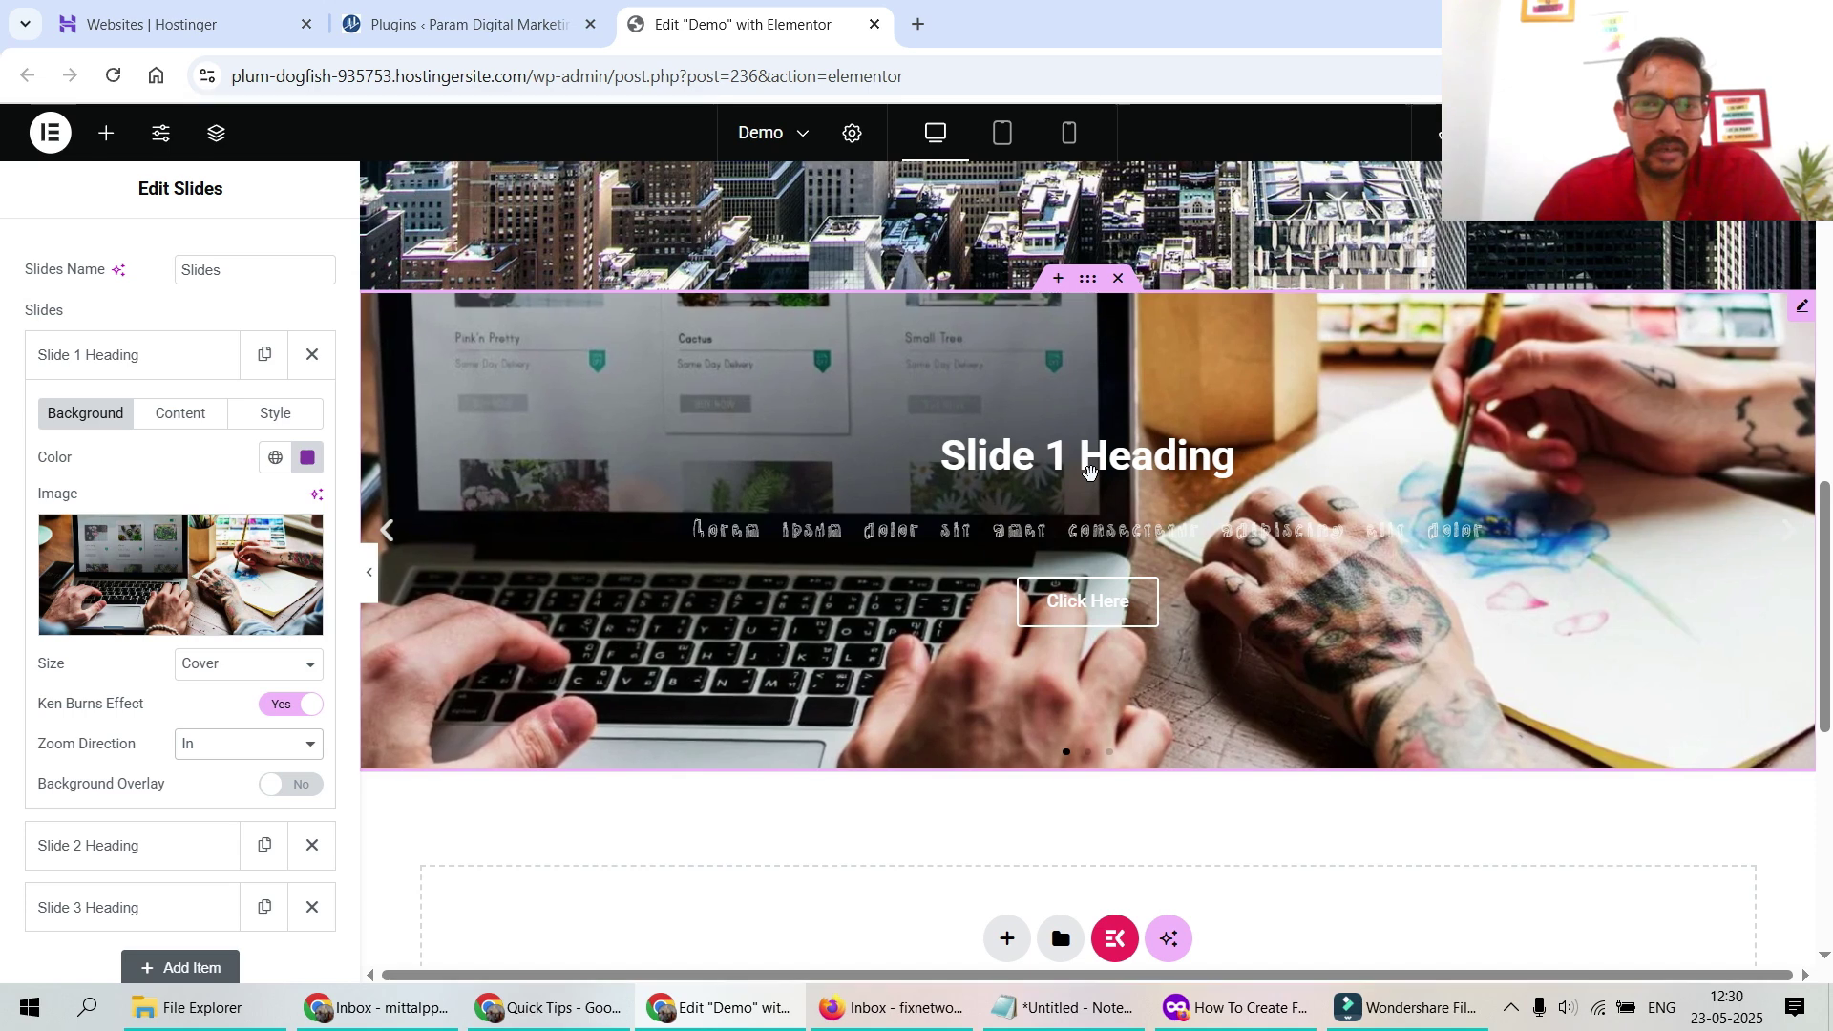
Enable the background overlay on the first slide and give it the global Primary color
click(291, 786)
scroll(161, 656, down, 4)
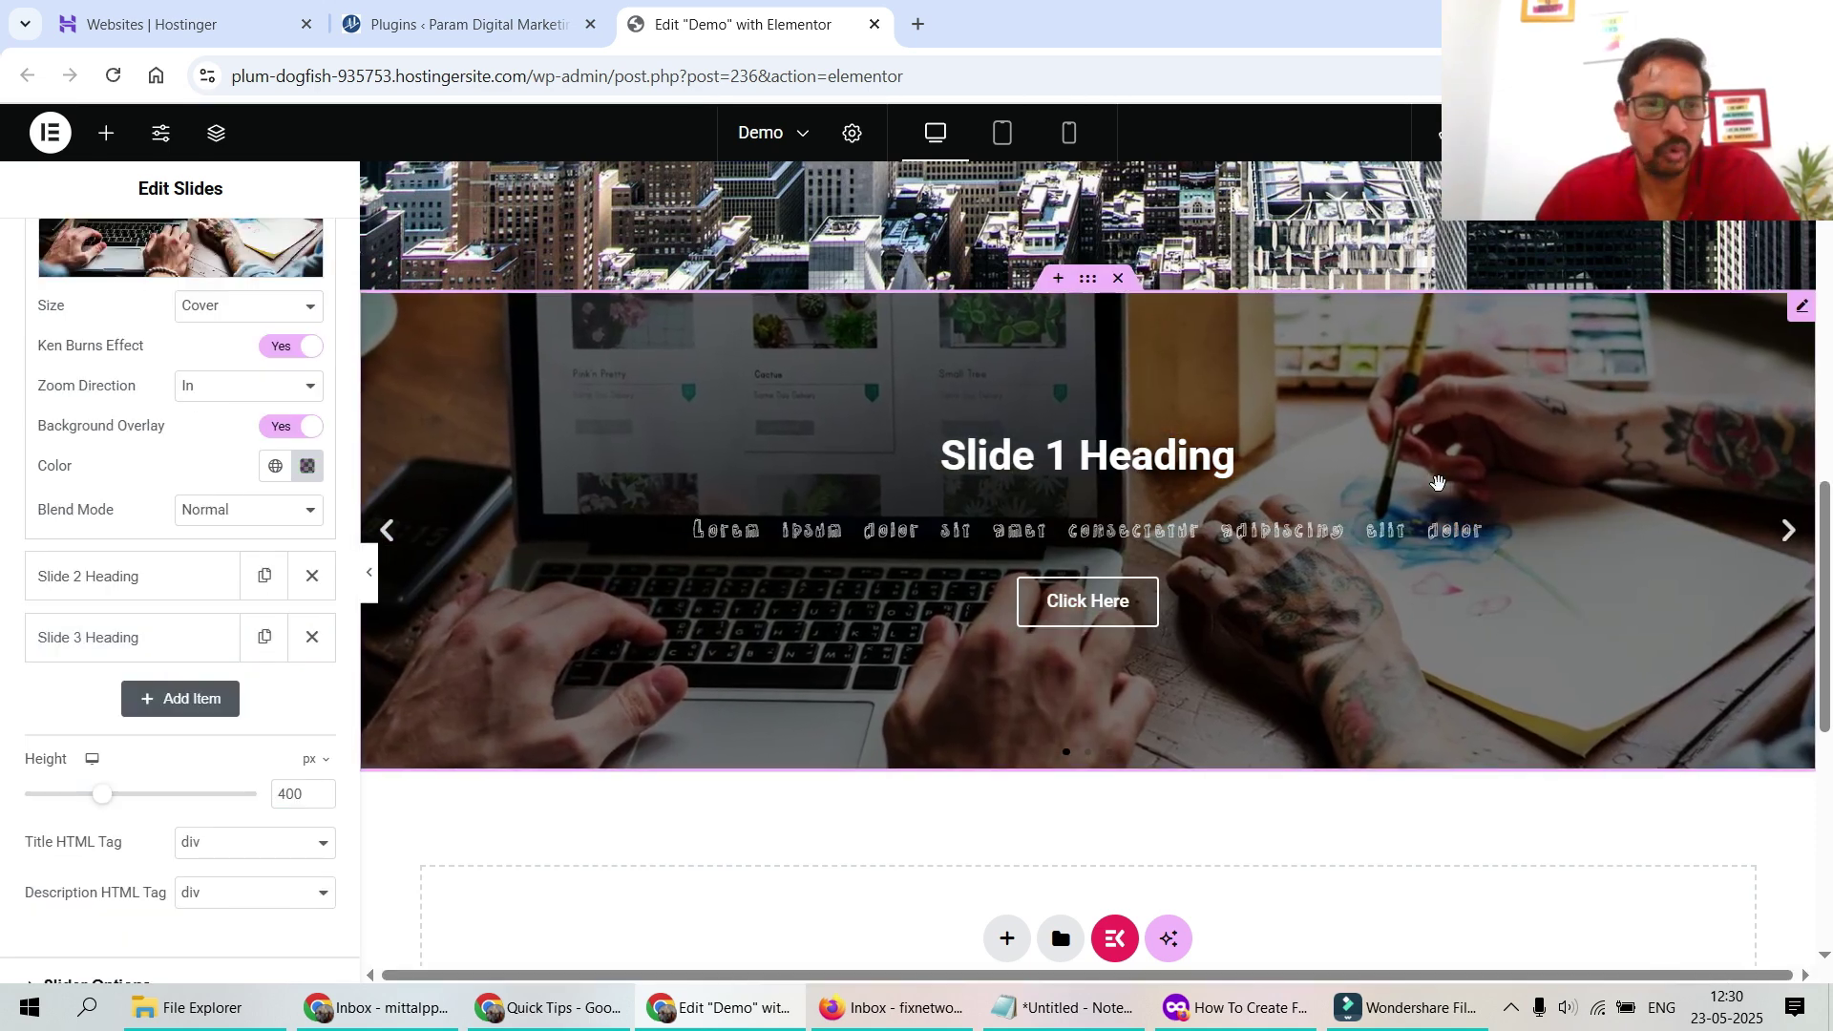
click(274, 467)
click(76, 575)
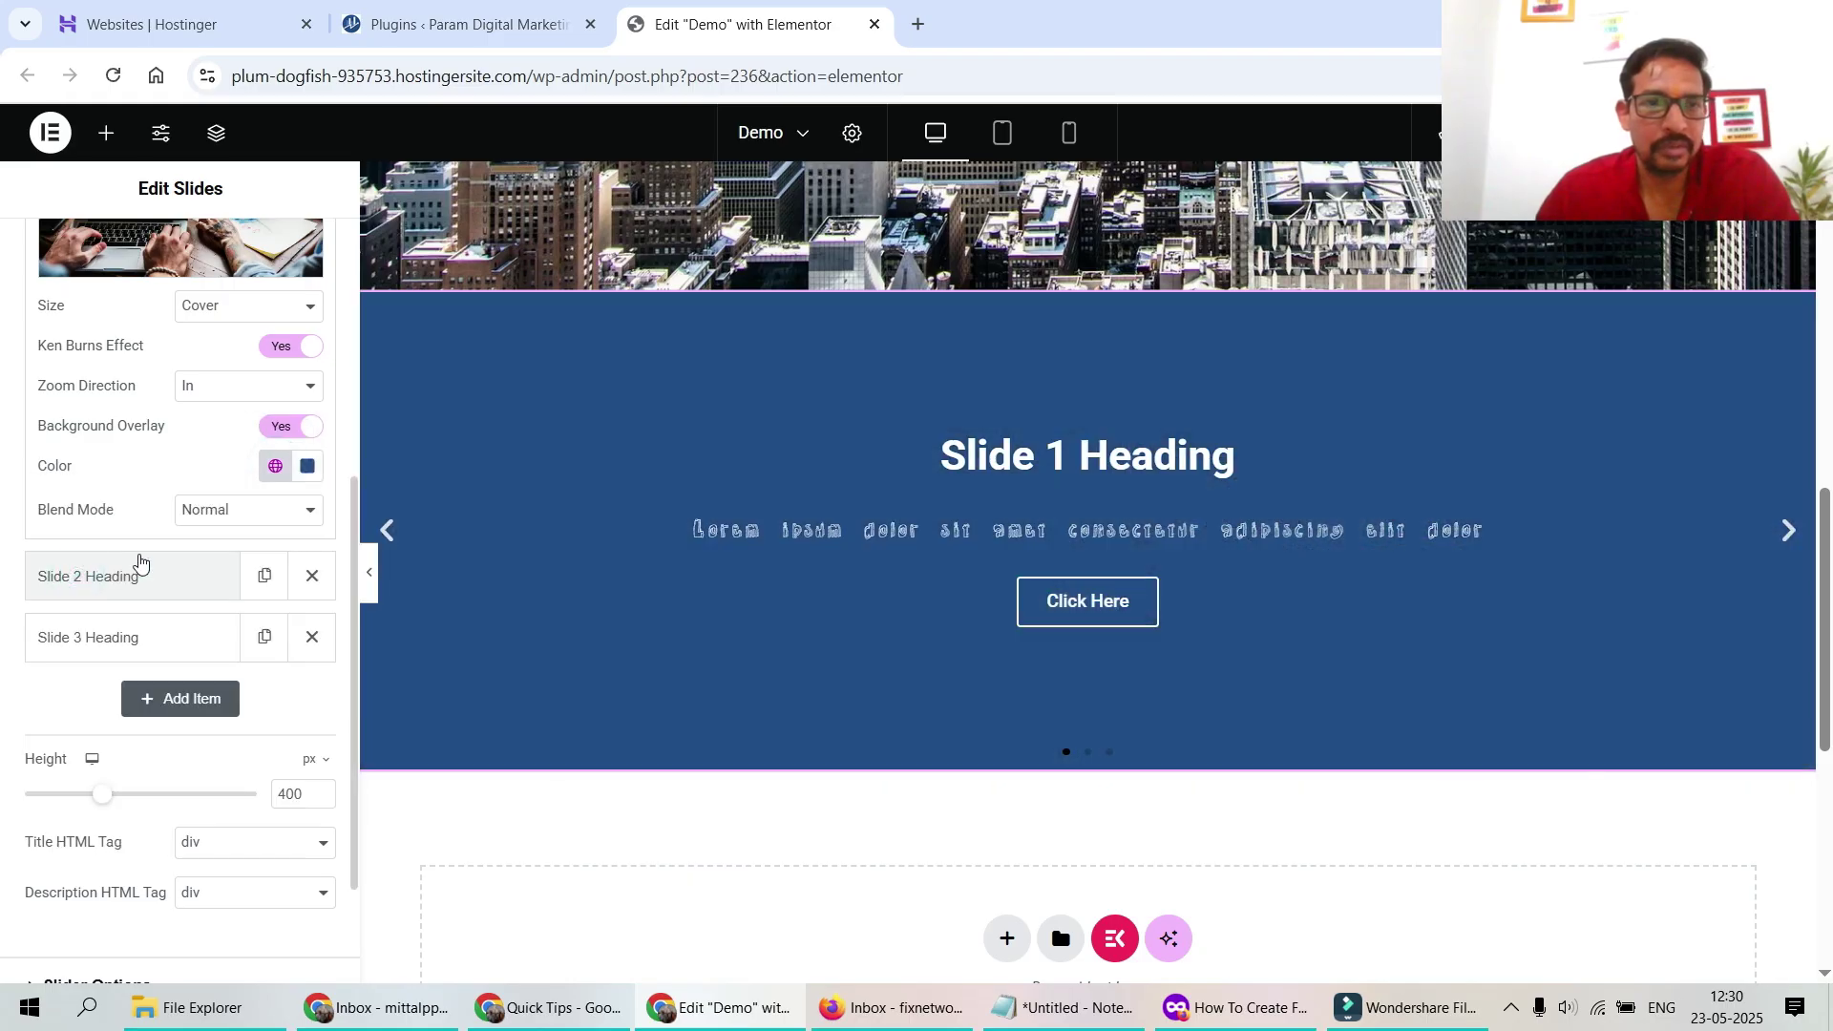
Reduce the overlay color's opacity to about half (#224E8780) and cycle the slider around to the first slide
click(274, 466)
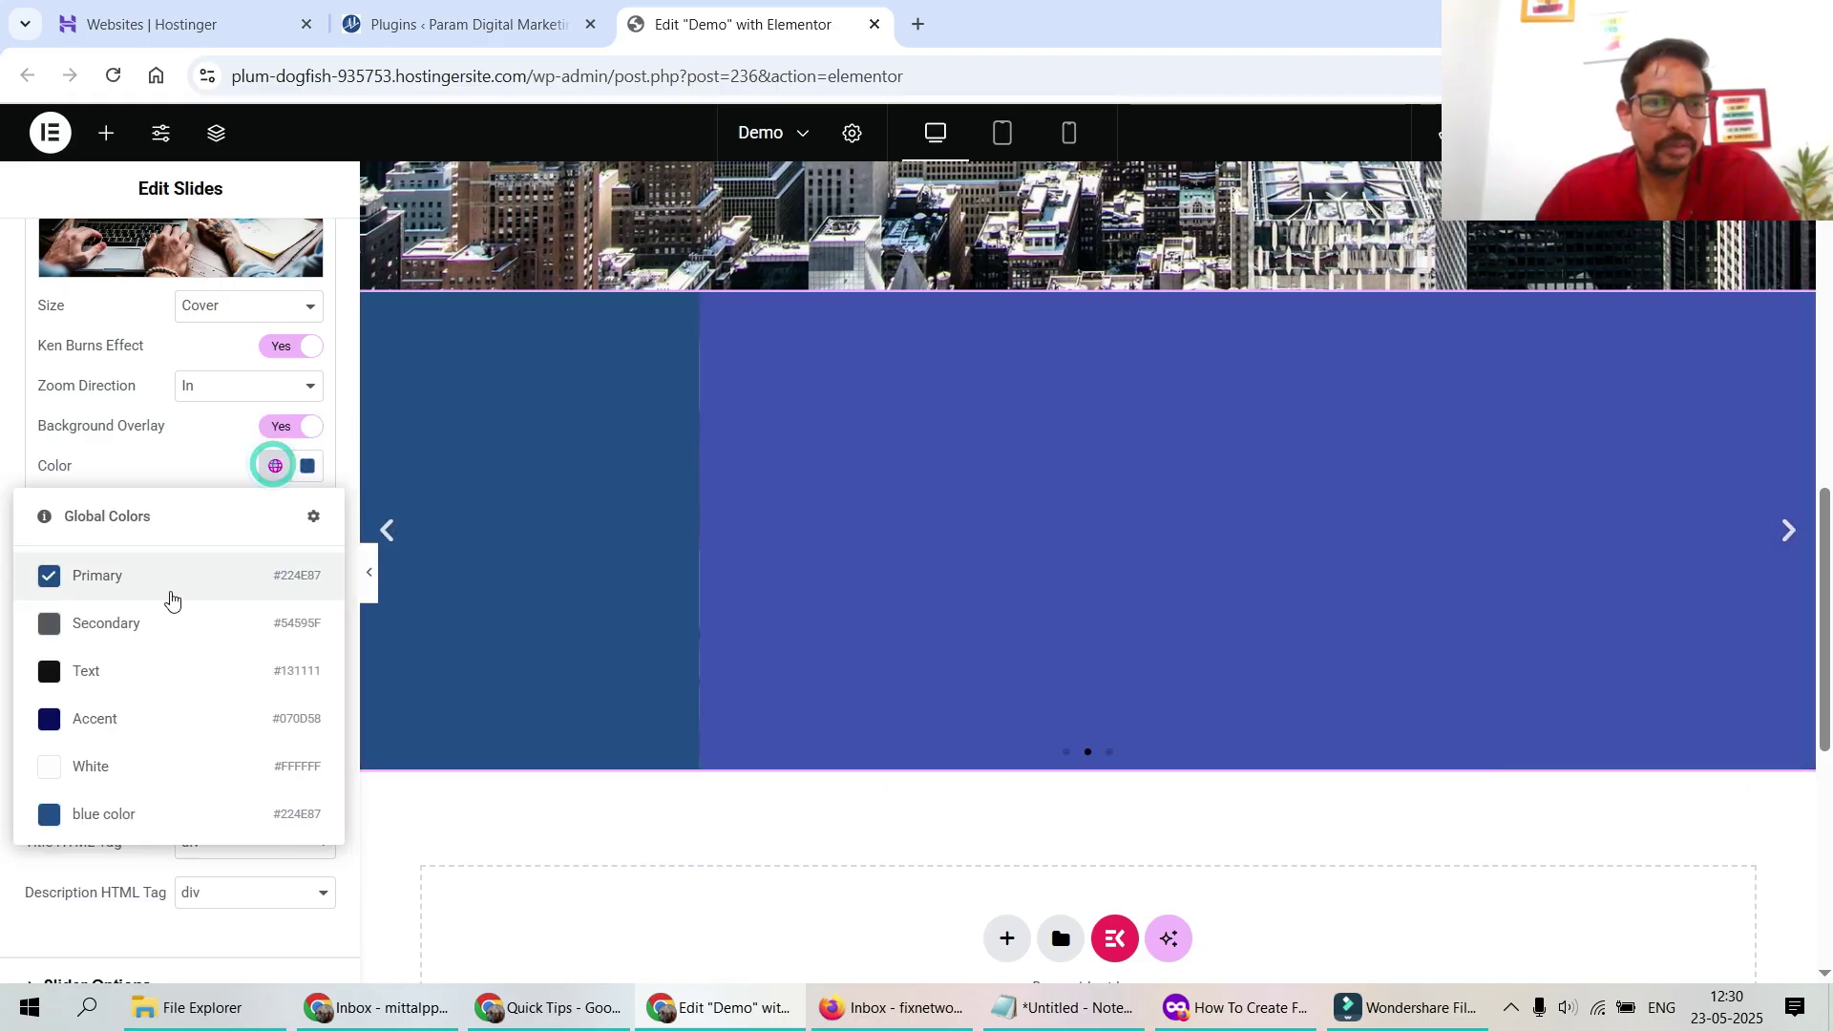
click(307, 465)
drag(439, 783, 307, 779)
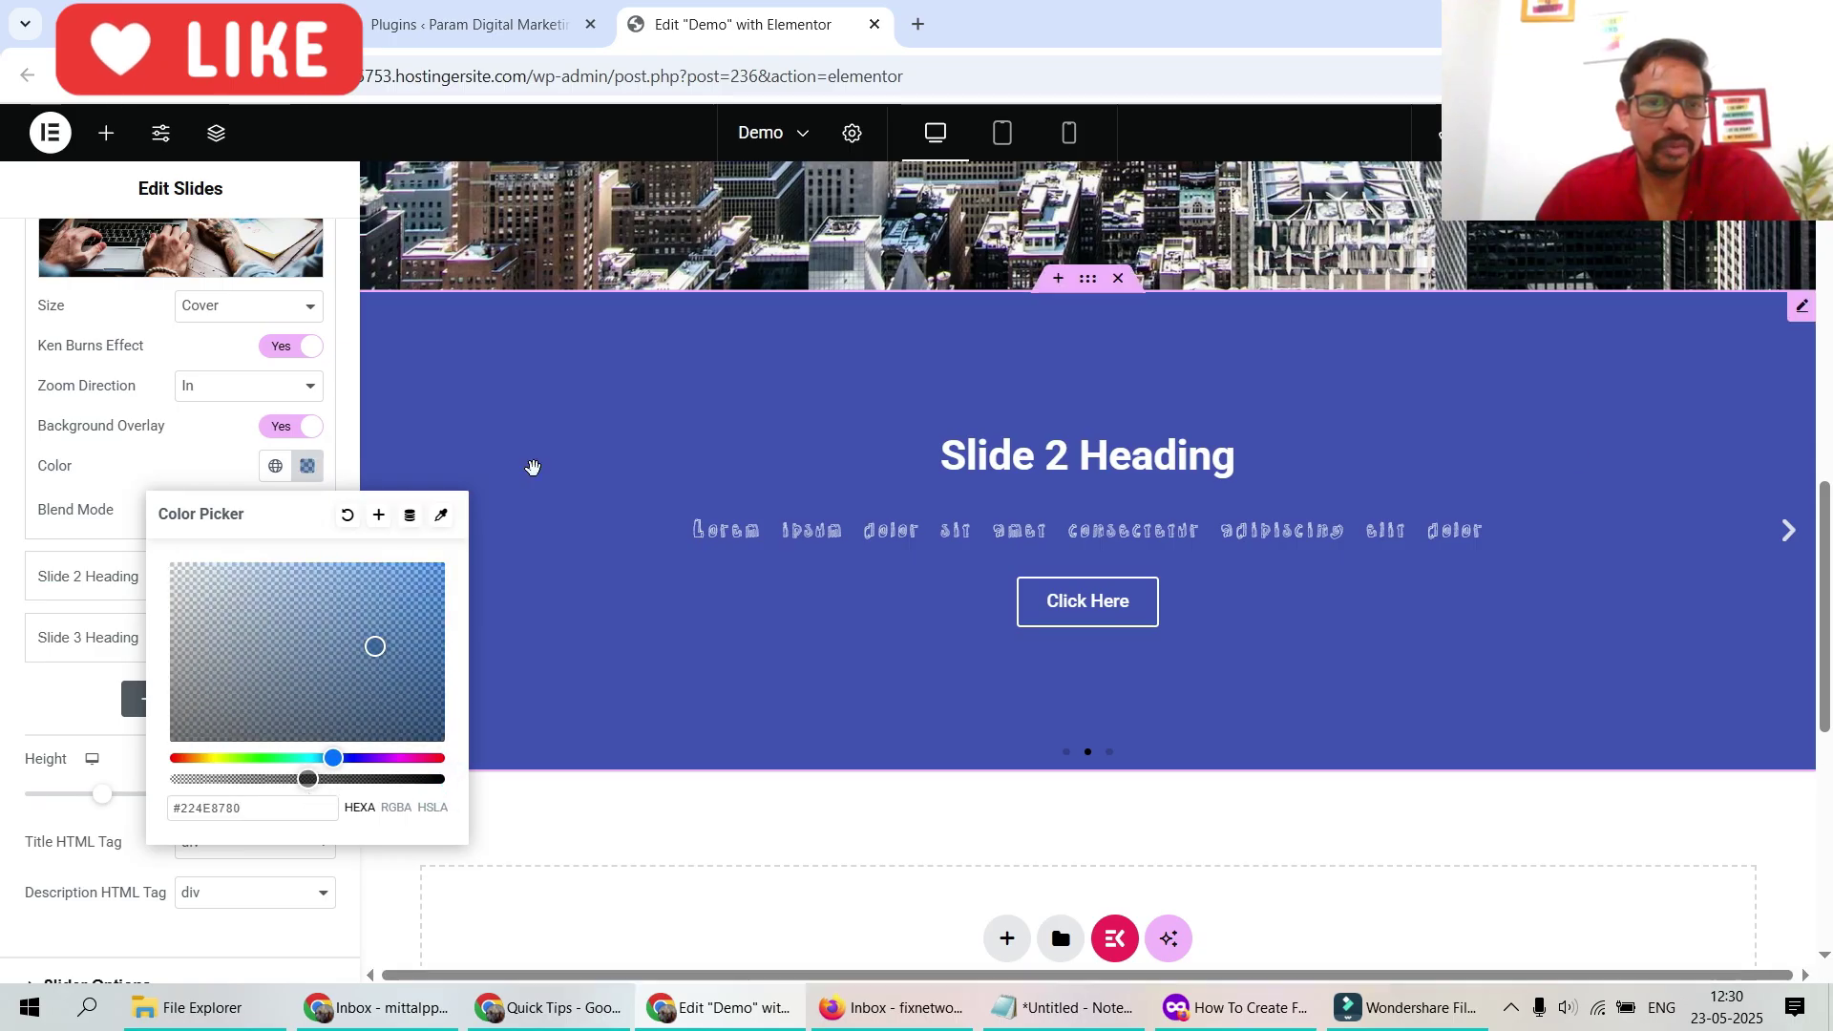
click(1787, 531)
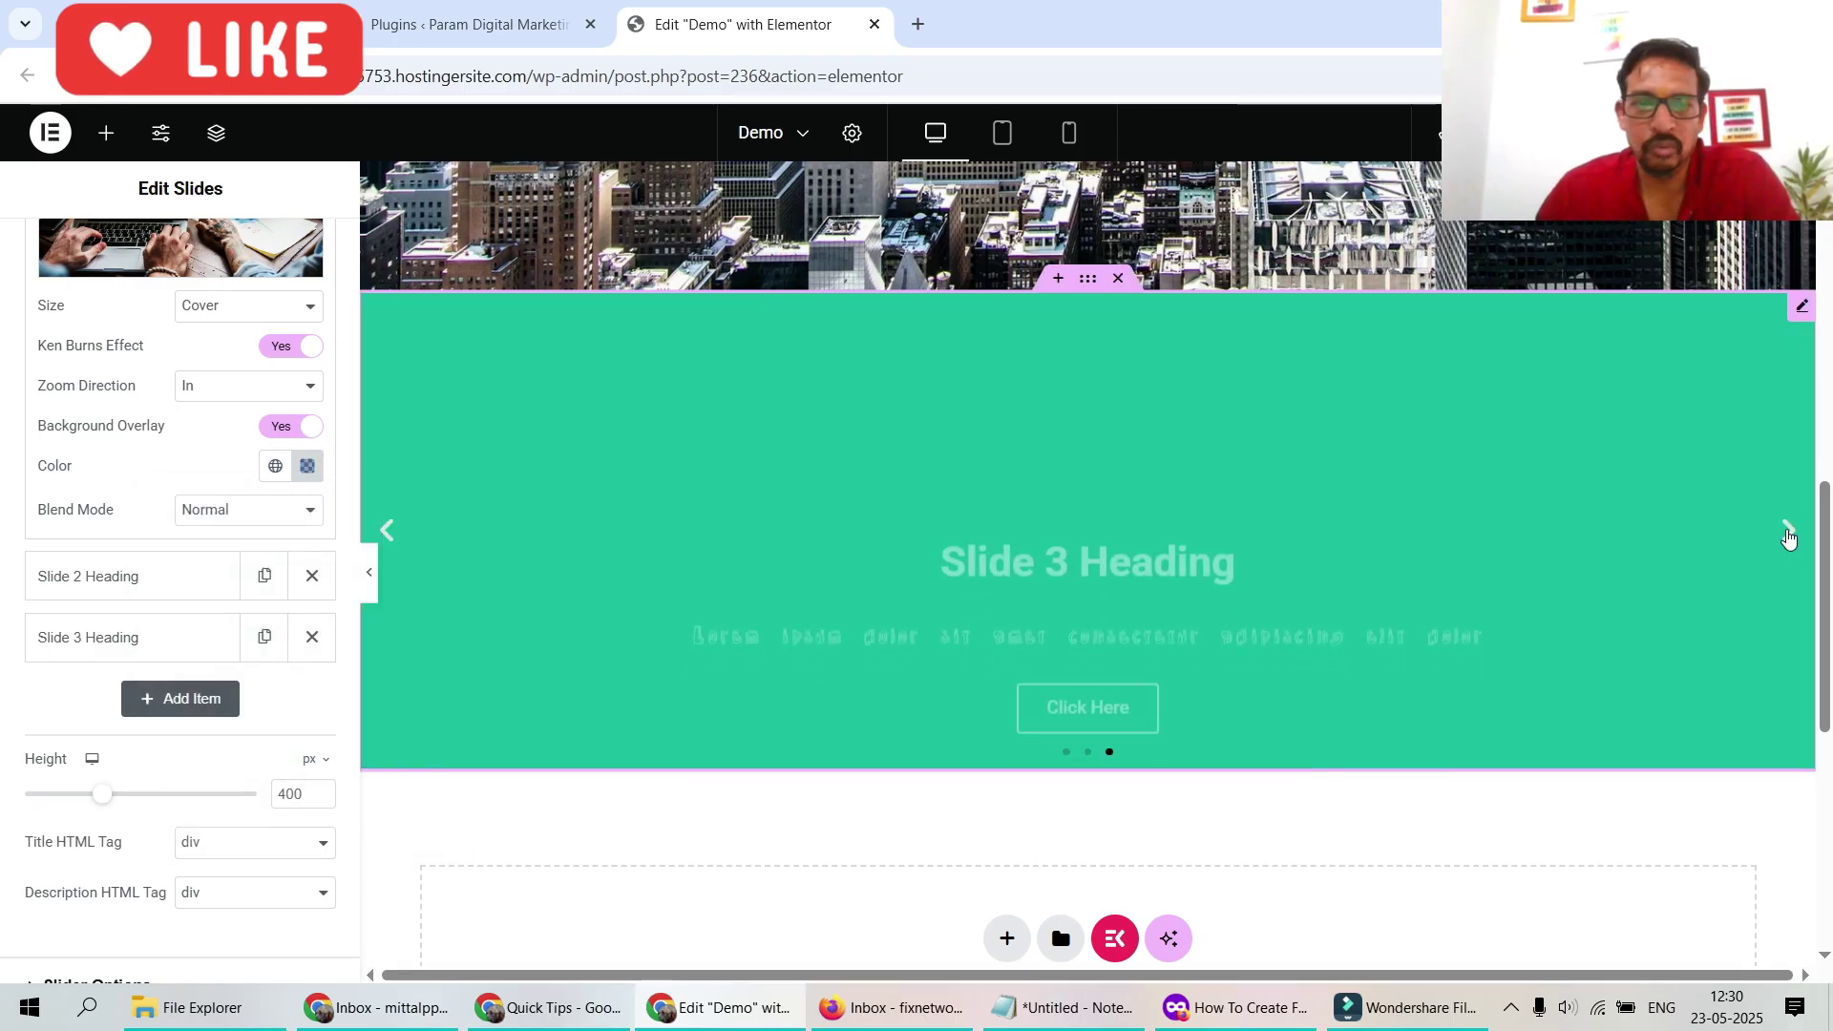
click(1788, 530)
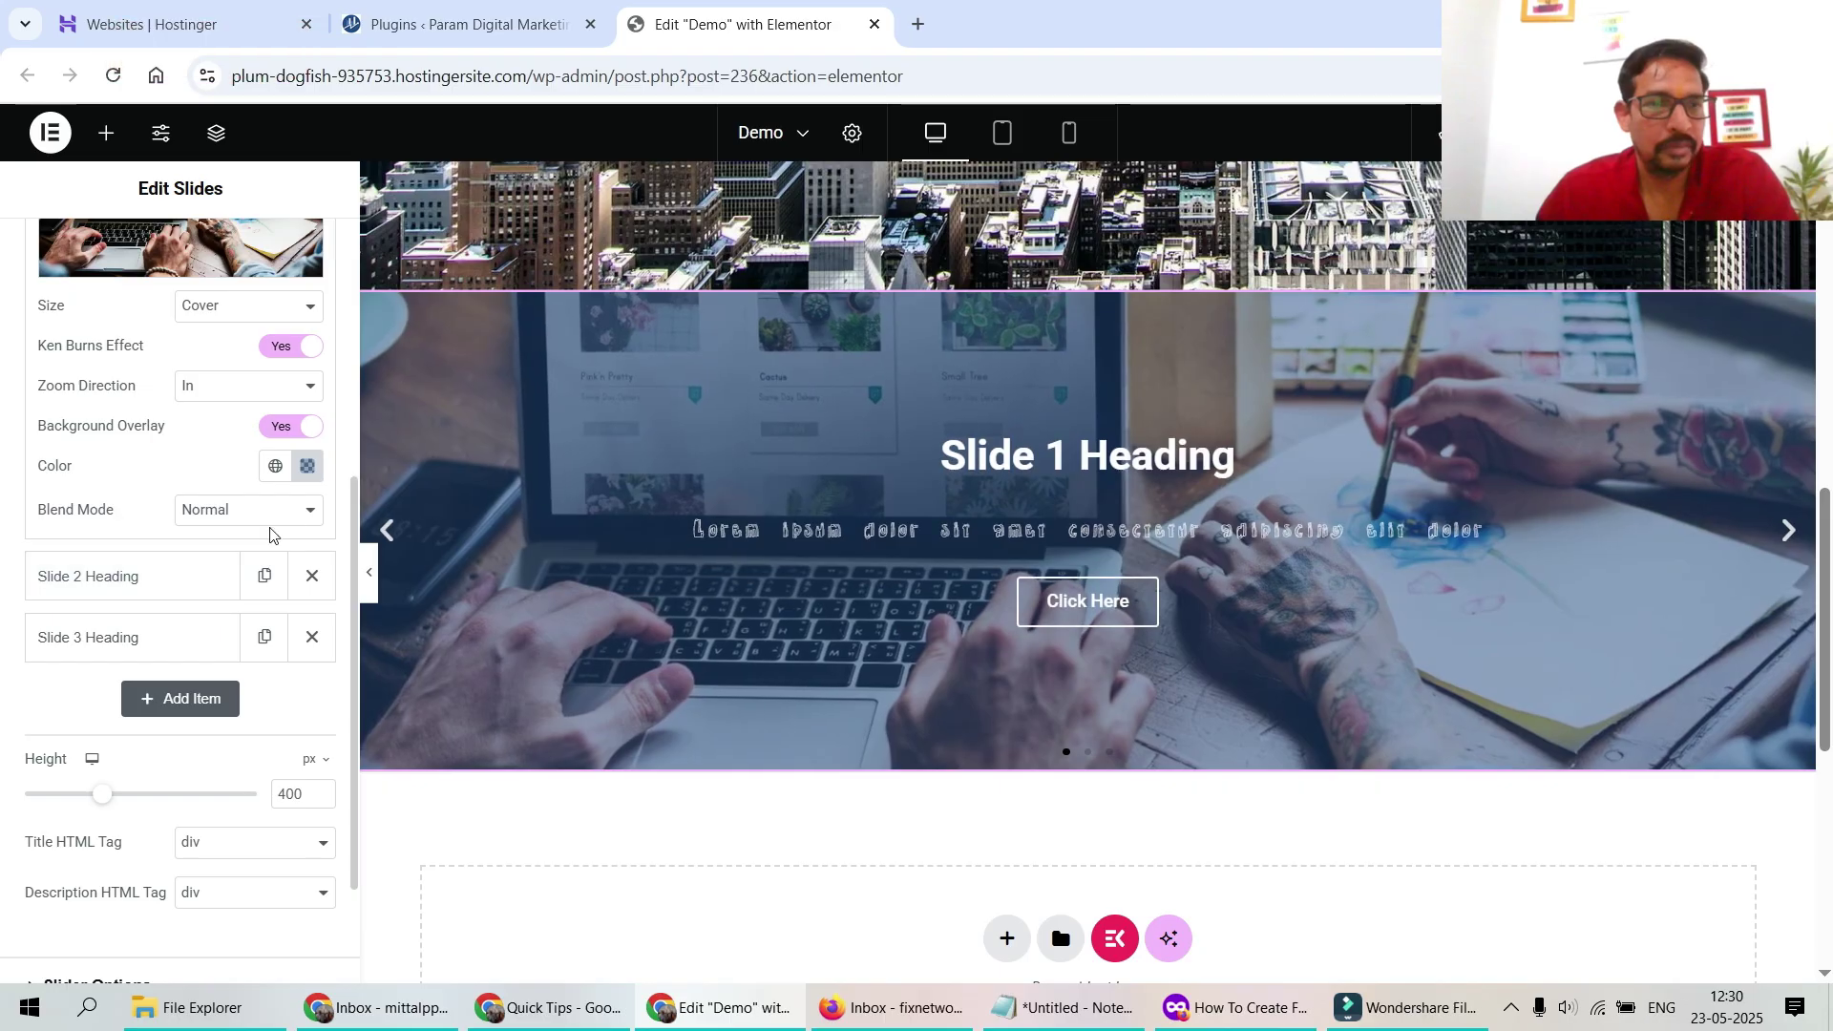
Darken the first slide's overlay and raise its opacity, using the color #0A18299C
click(305, 466)
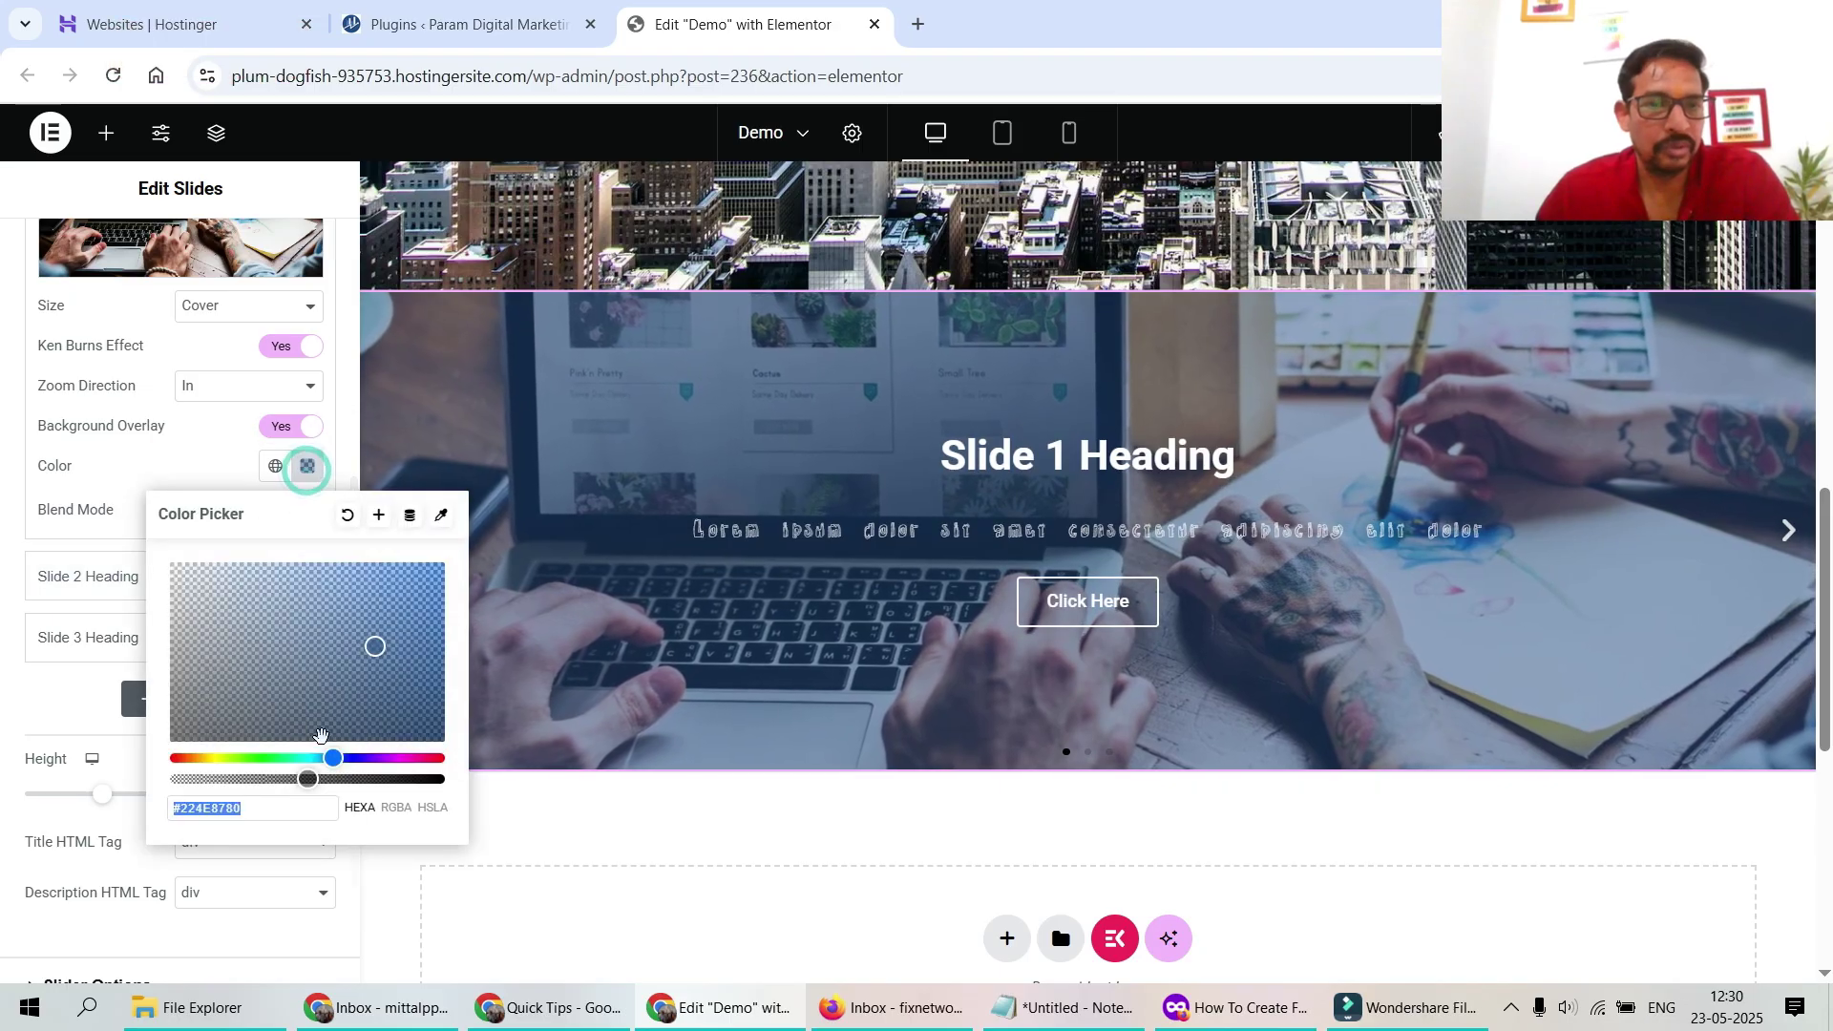
drag(304, 781, 336, 780)
click(302, 818)
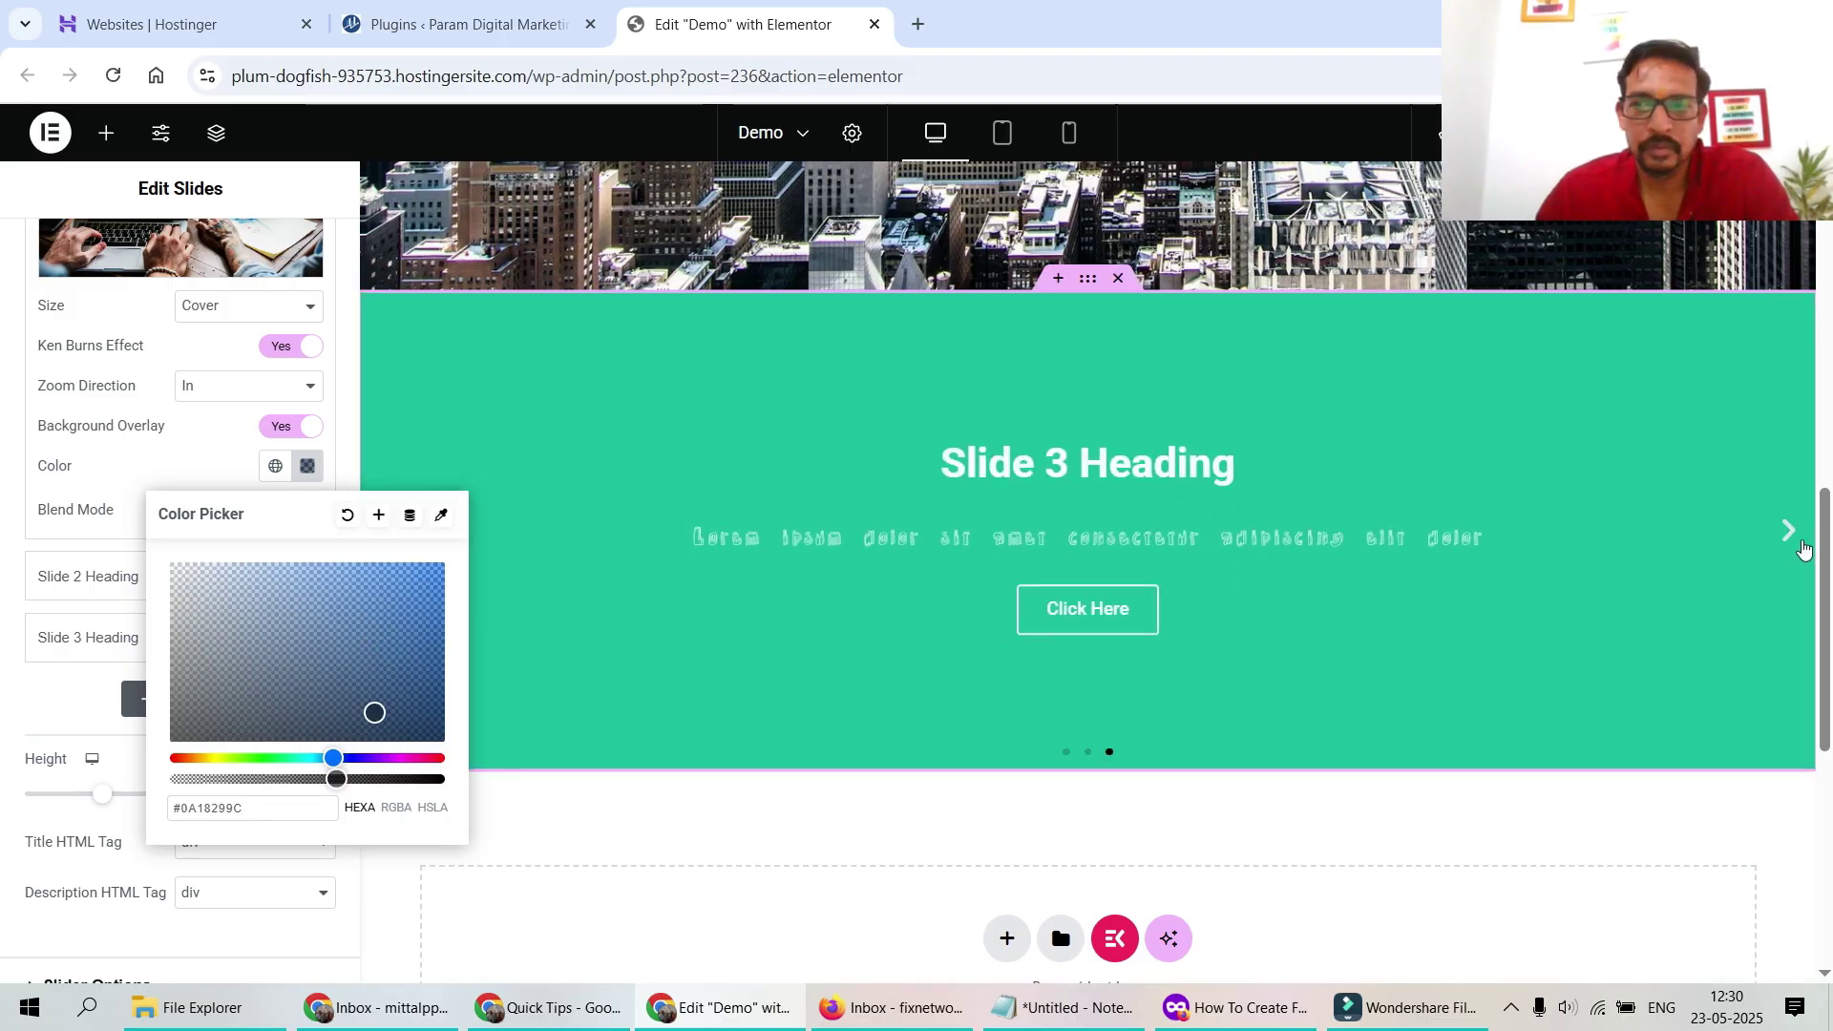
click(627, 455)
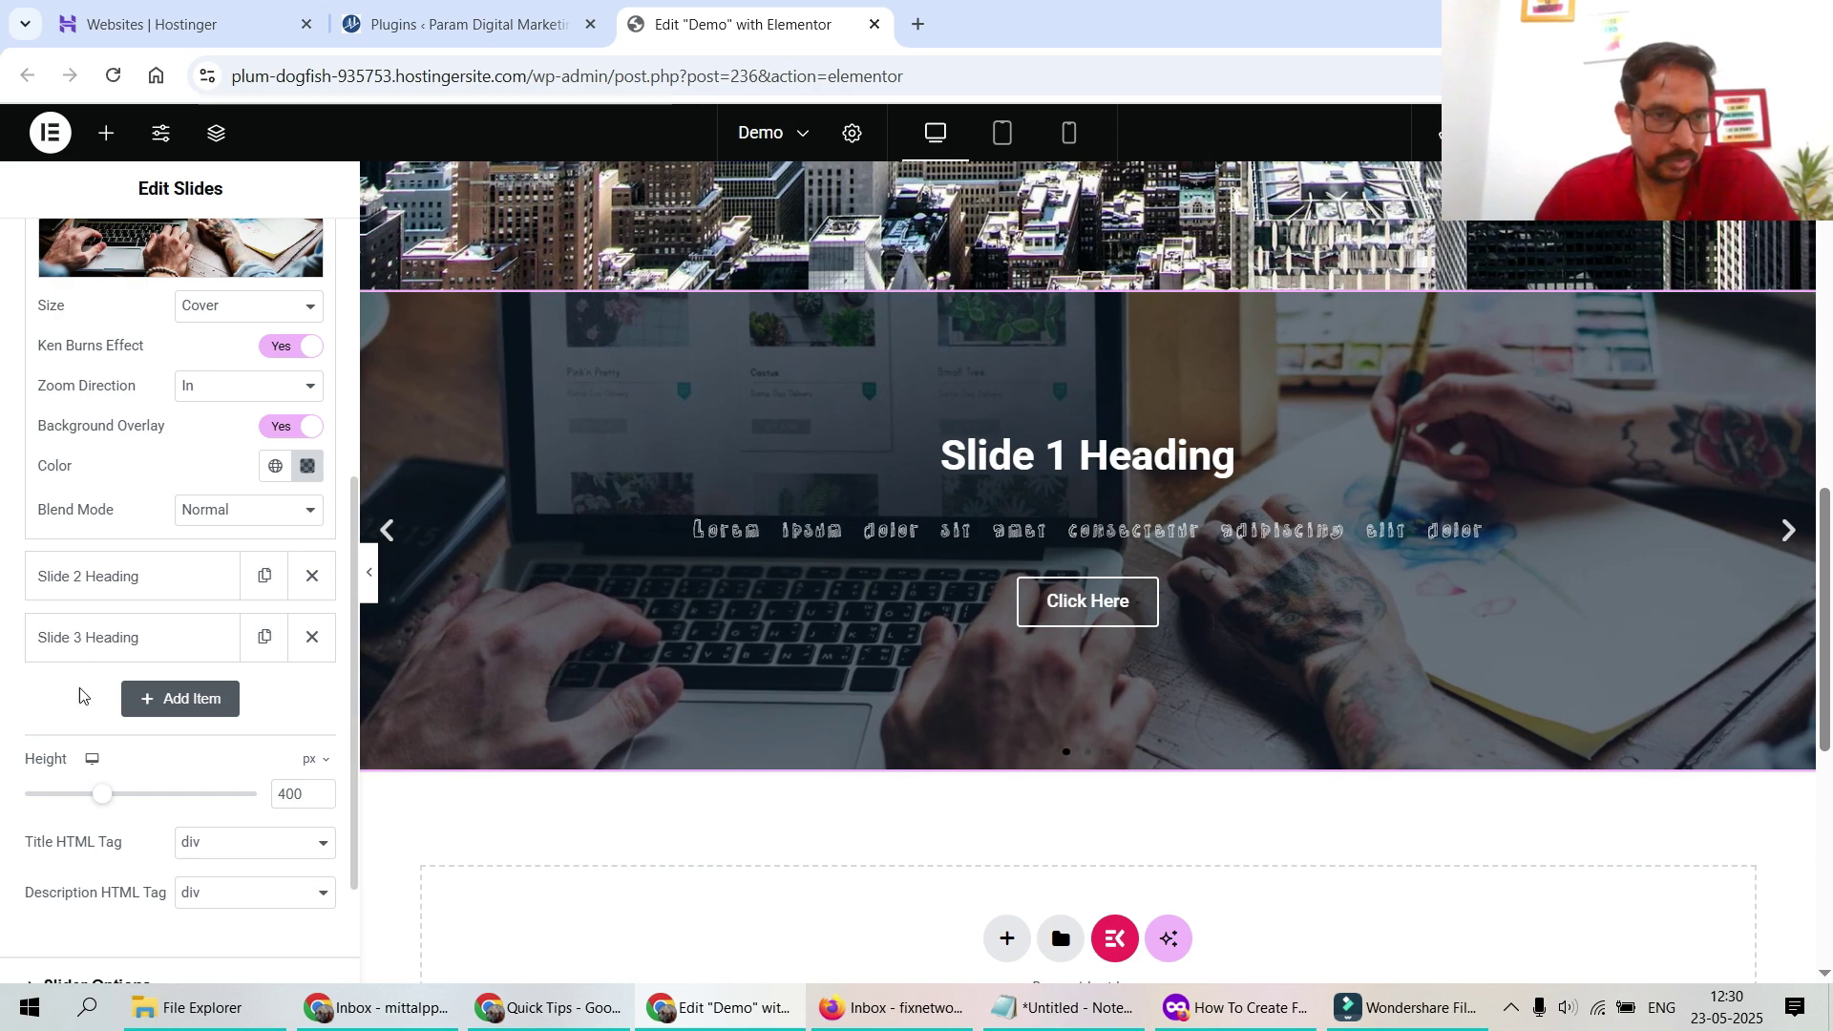
Change the first slide's title to "Param Freelance"
scroll(213, 401, up, 3)
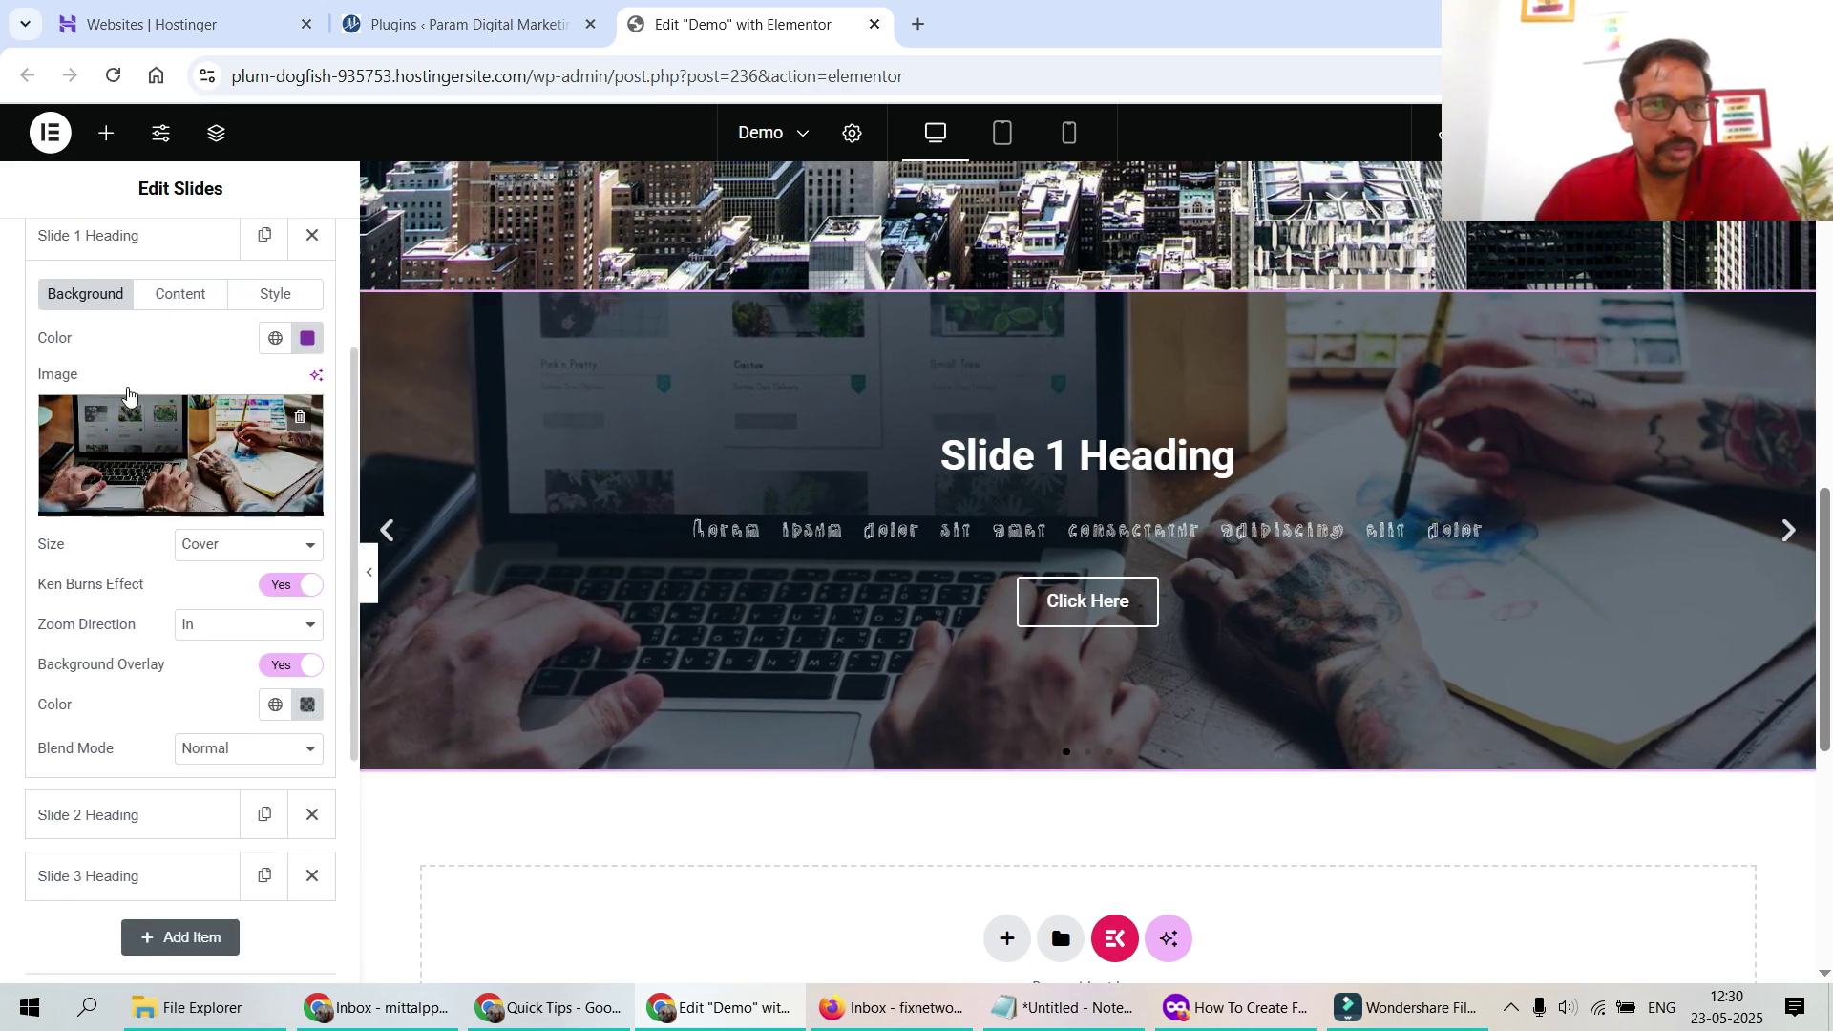
click(175, 304)
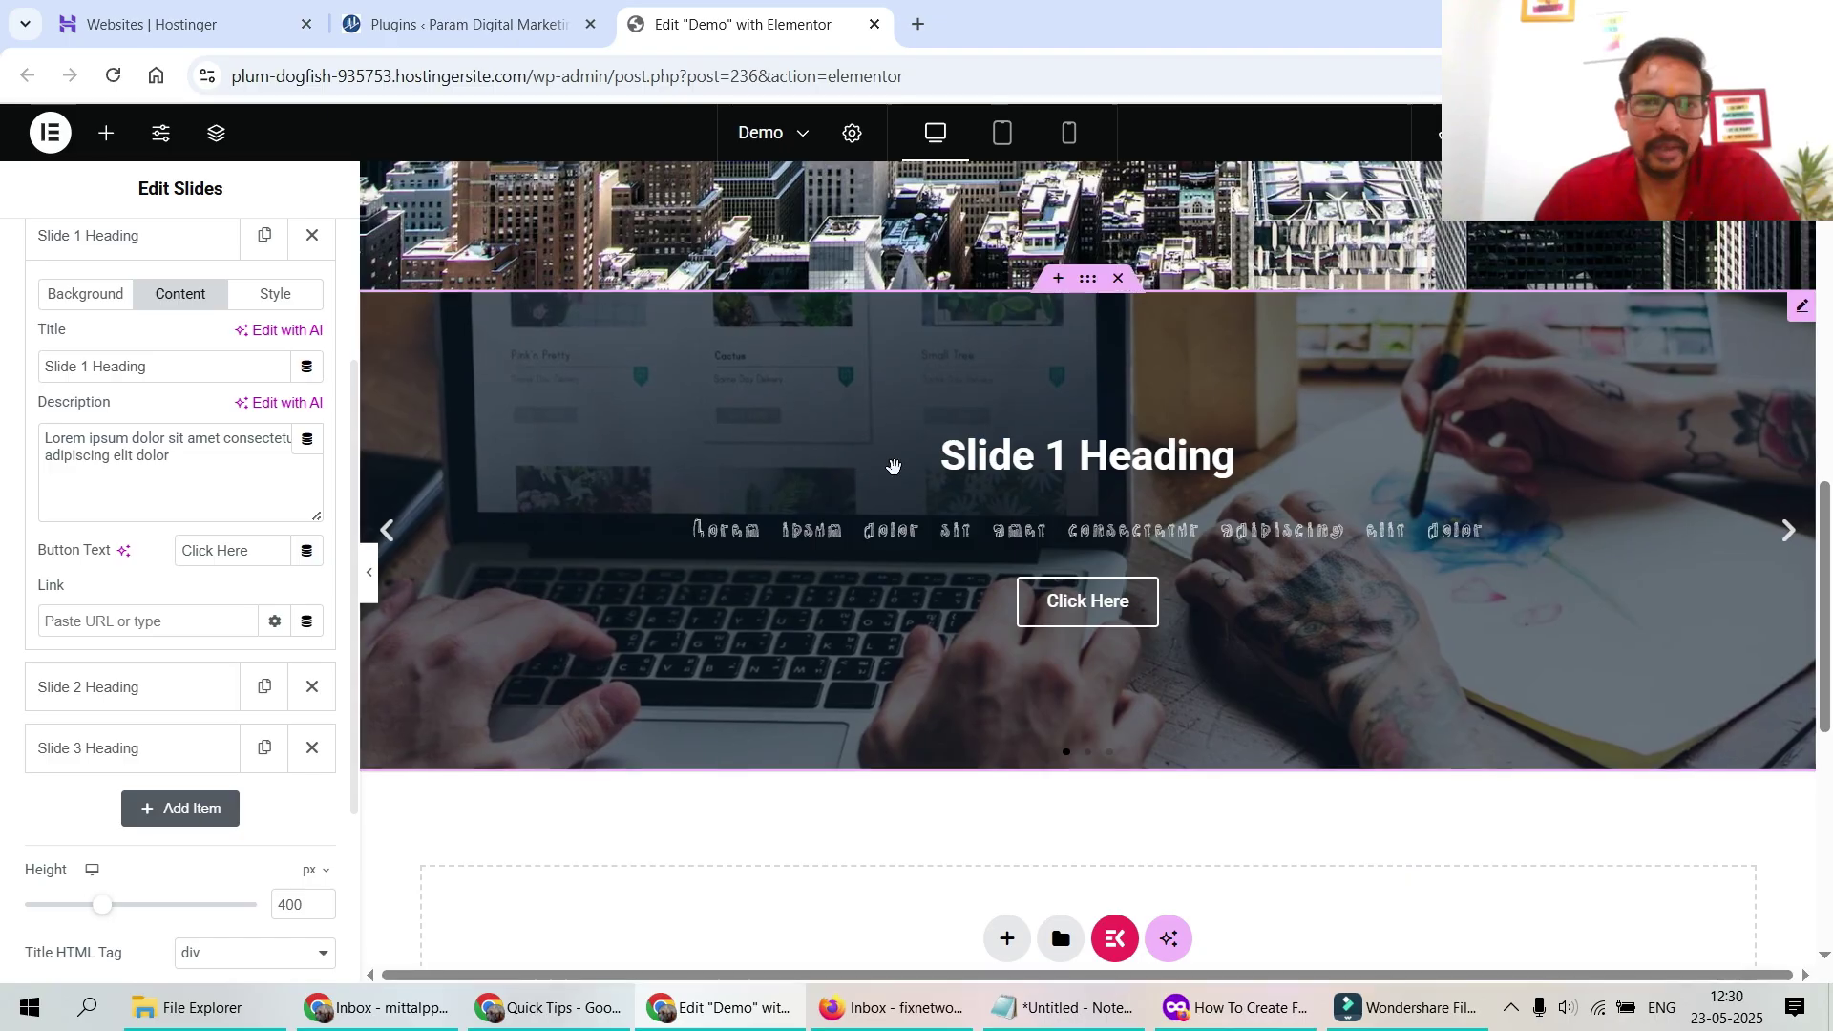
triple_click(72, 446)
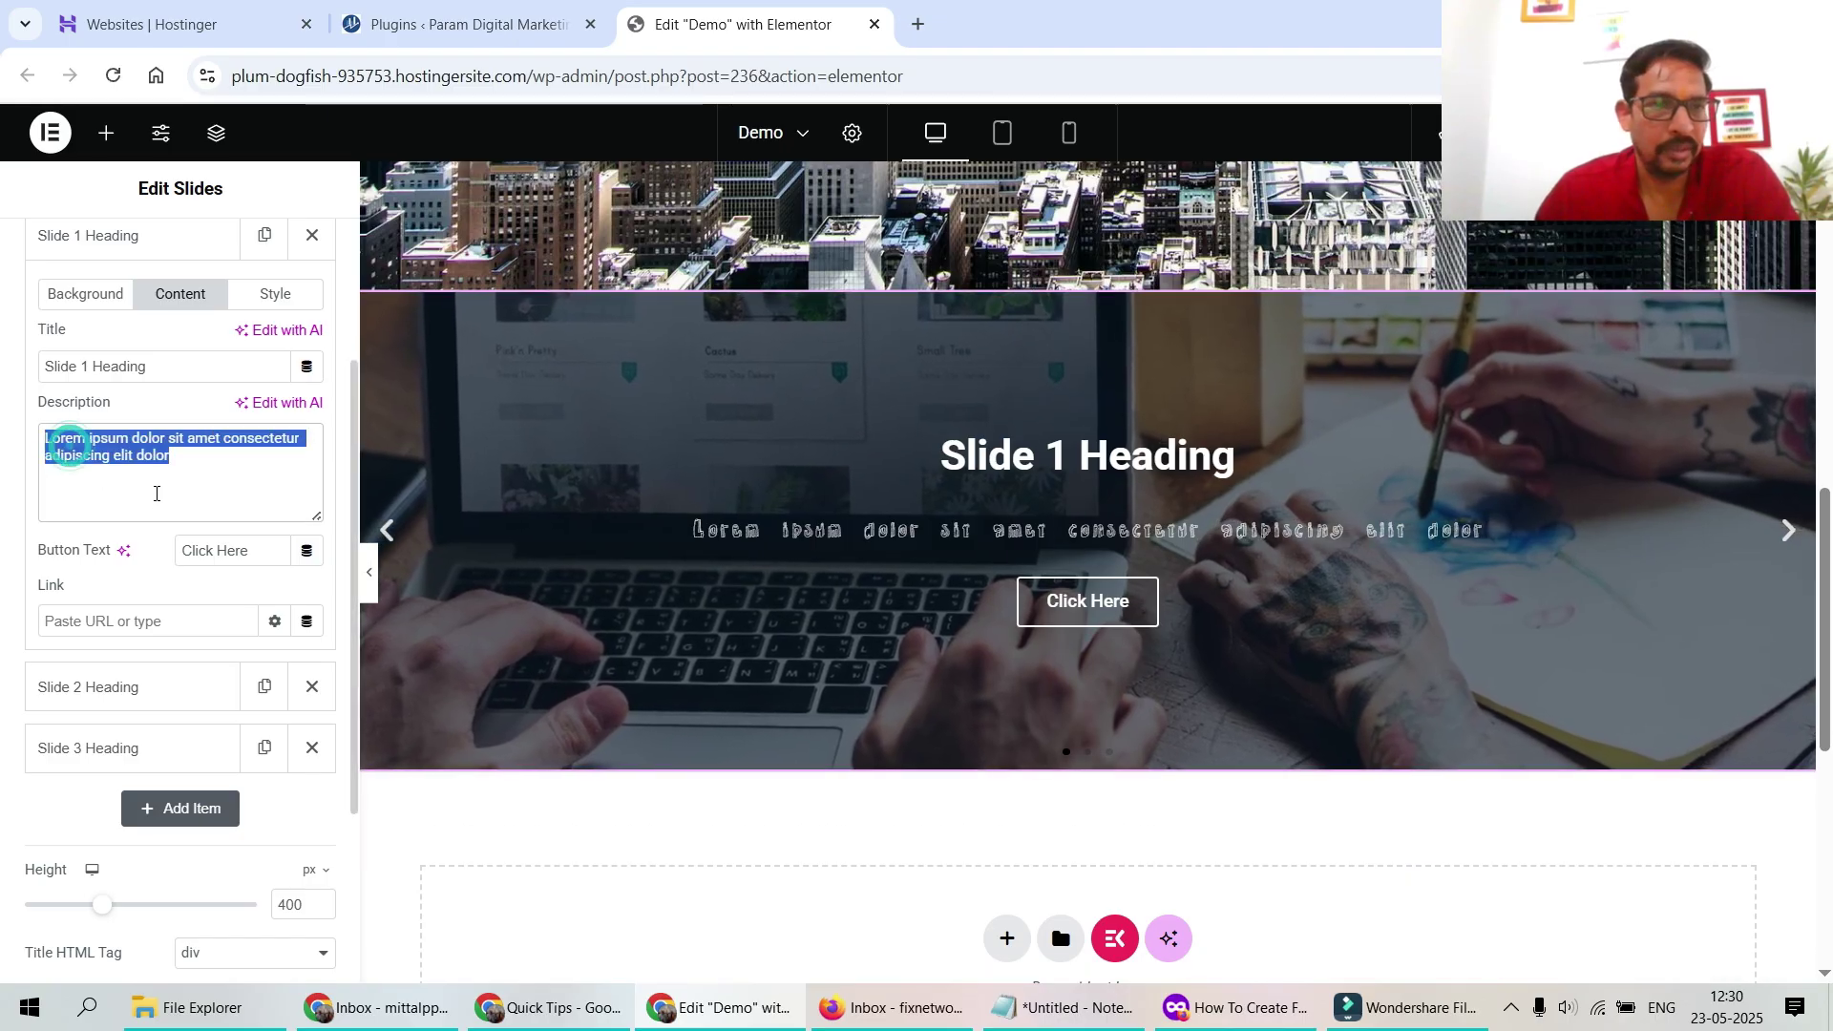
double_click(175, 371)
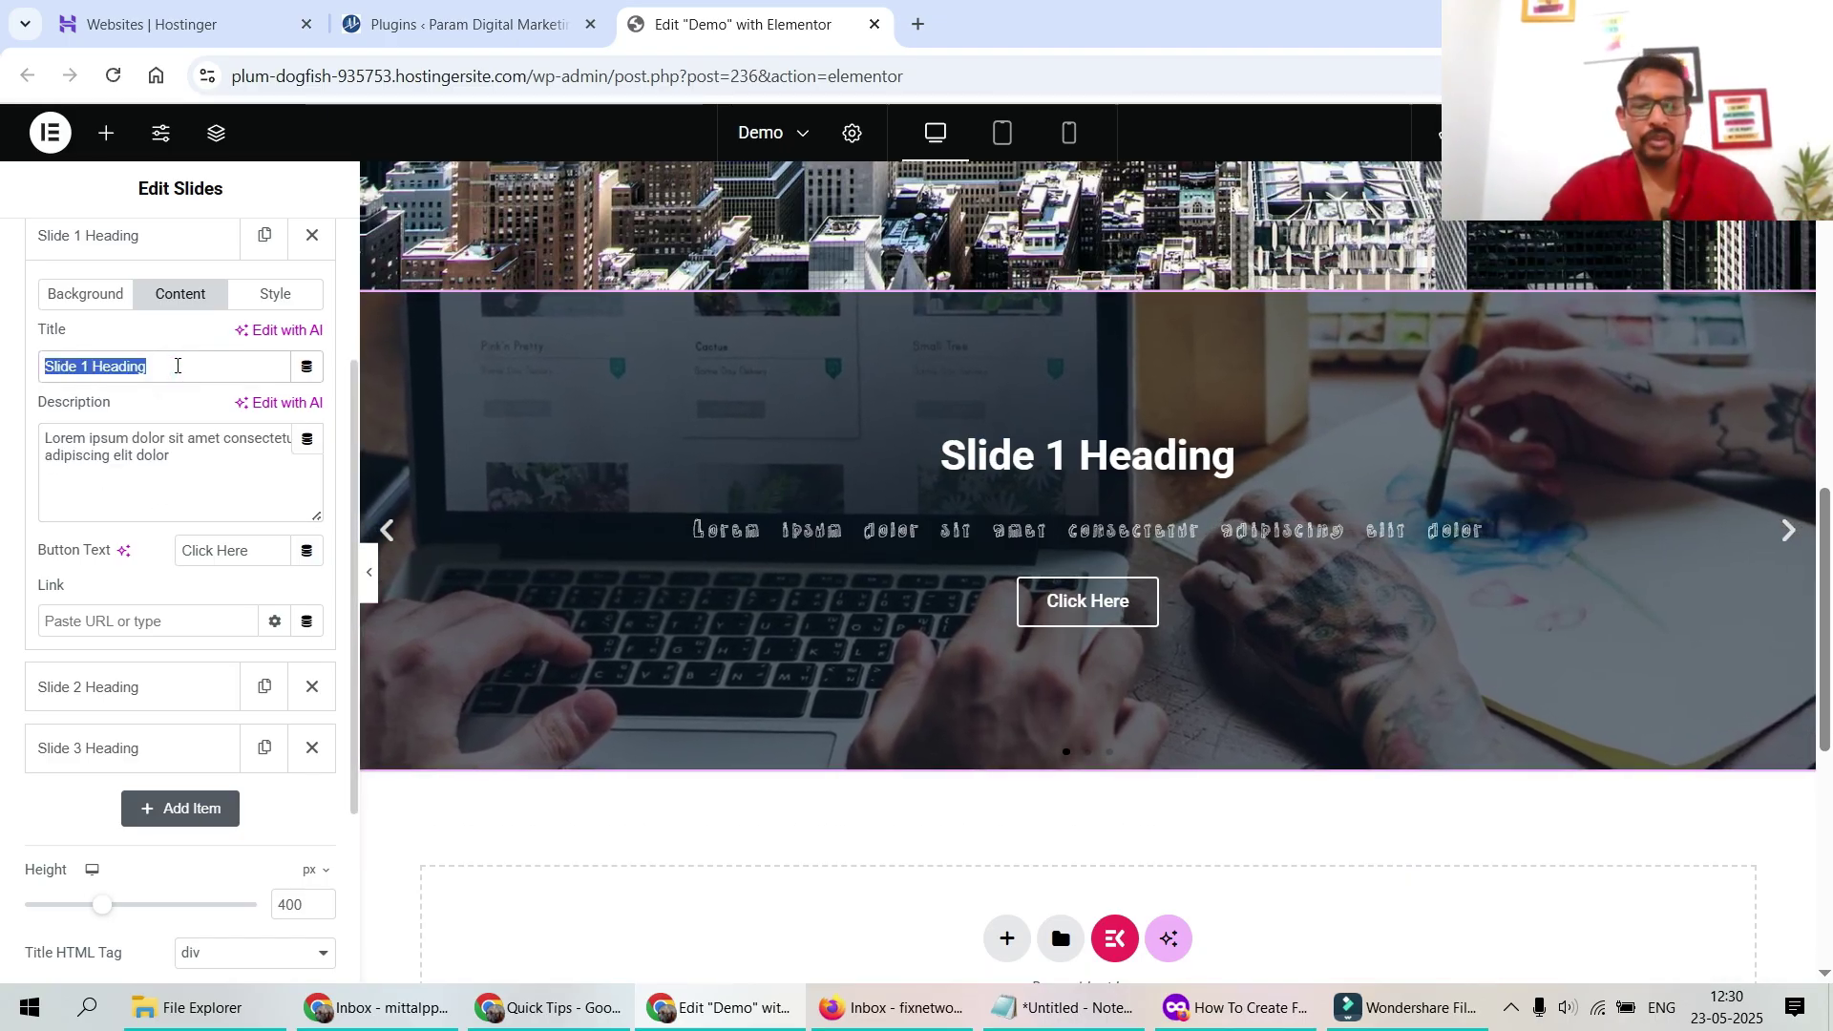
text(Paa)
key(BackSpace)
text(ram Freelance)
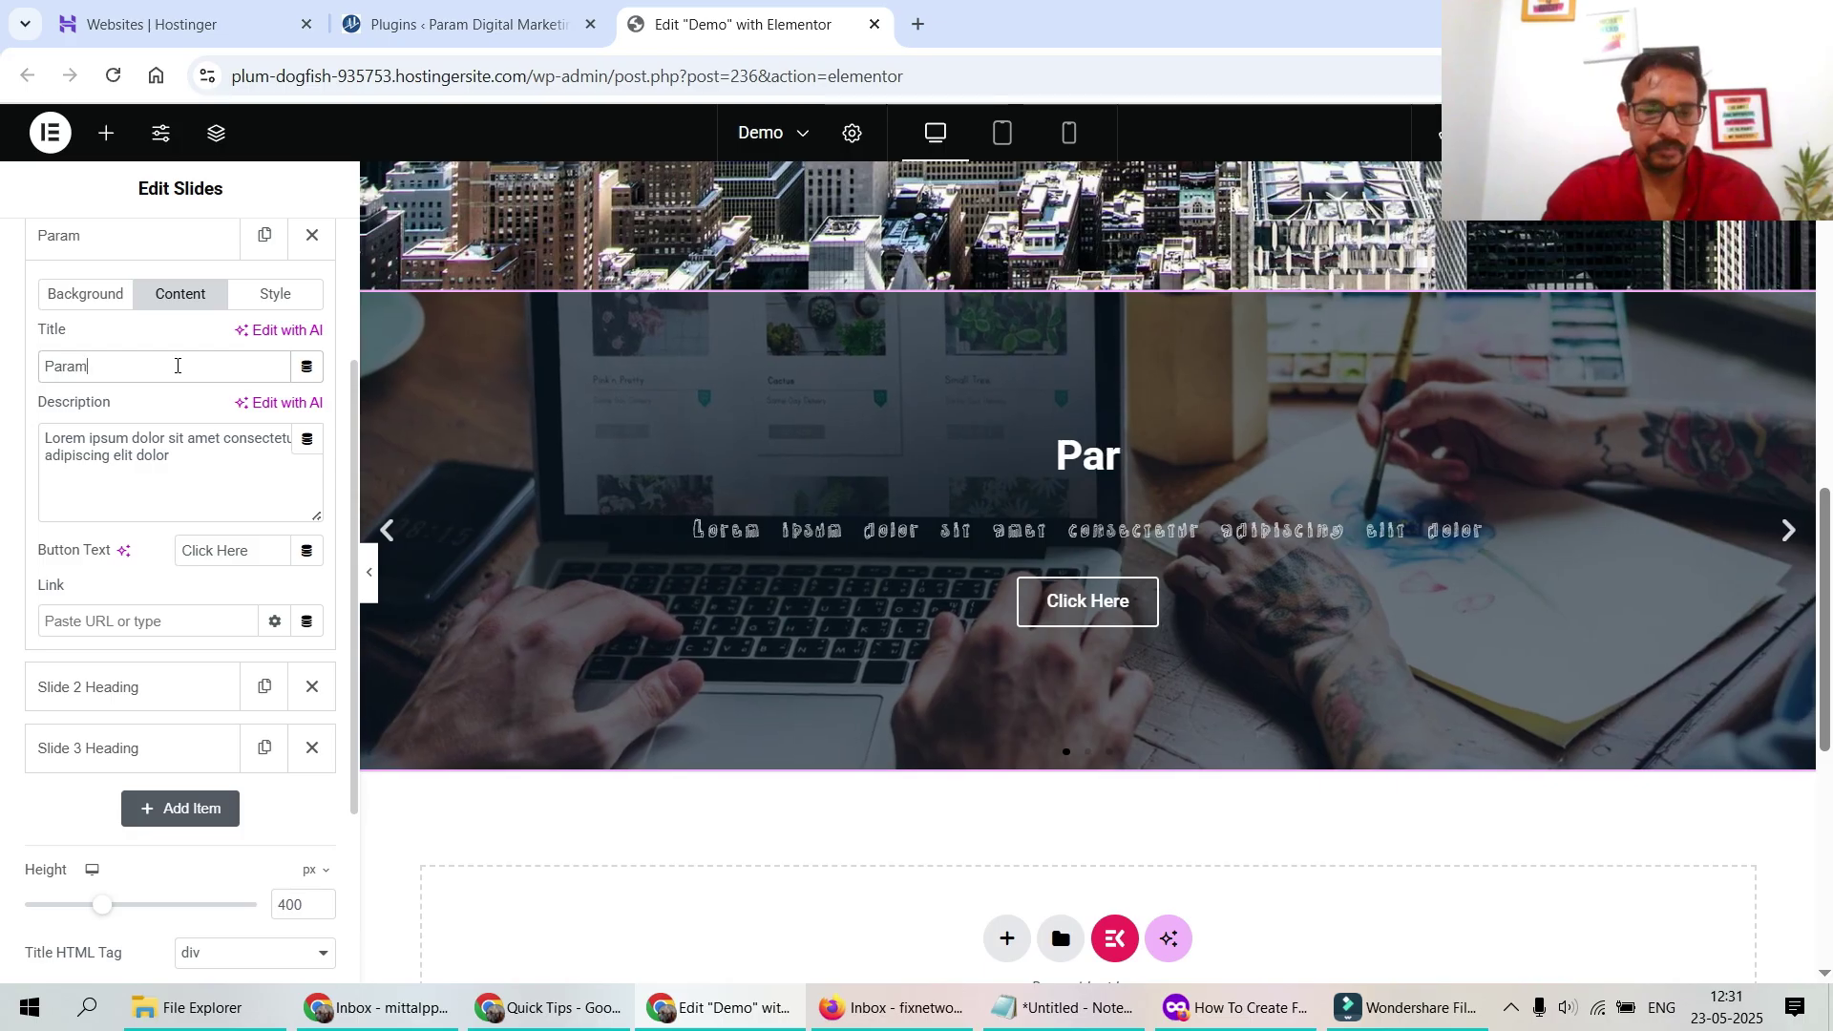
Set the slide's description to "Welcome to Quick Tips YT channel by Param Freelance. Press the subscribe button to watch more videos on Website design and Auomation."
click(186, 478)
key(ctrl+a)
text(Welcome to Quick Tips YT channel by Param Freelance. Press the subscribe button to watch more videos on Website design and Auomation.)
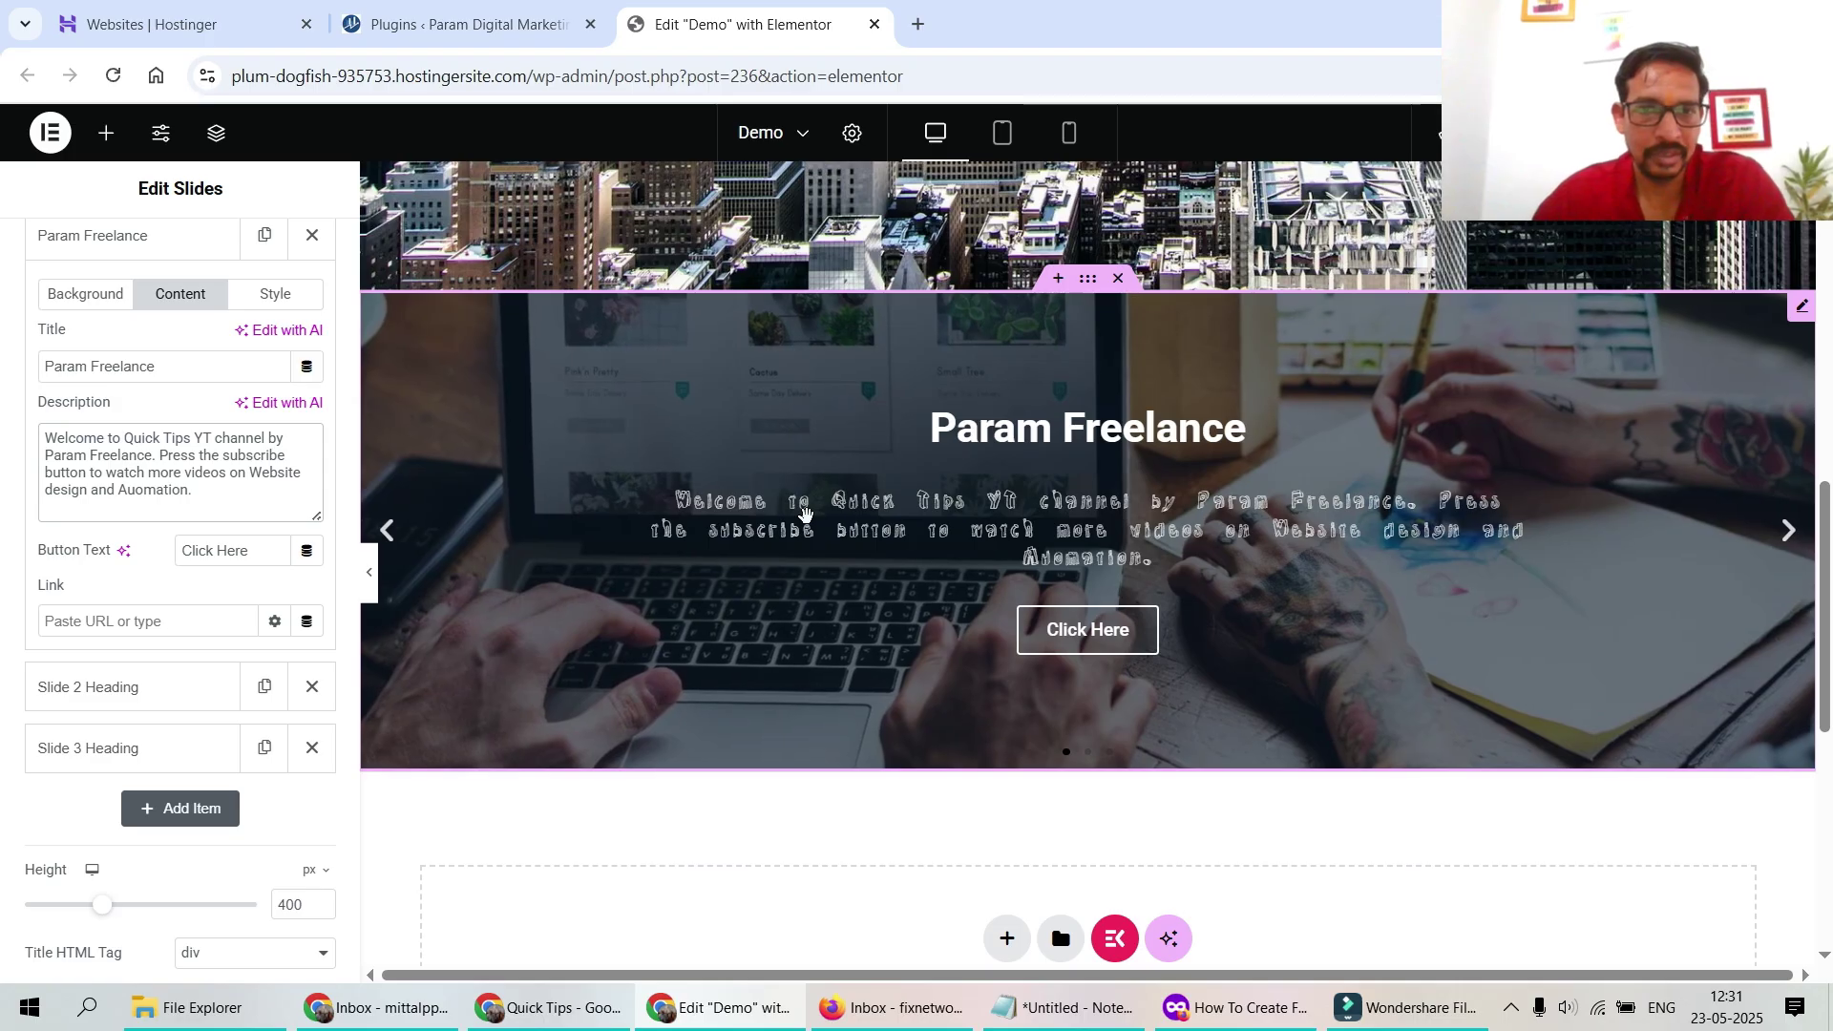
Change the first slide's button text to "Contact Us"
click(268, 562)
key(ctrl+a)
text(Contact)
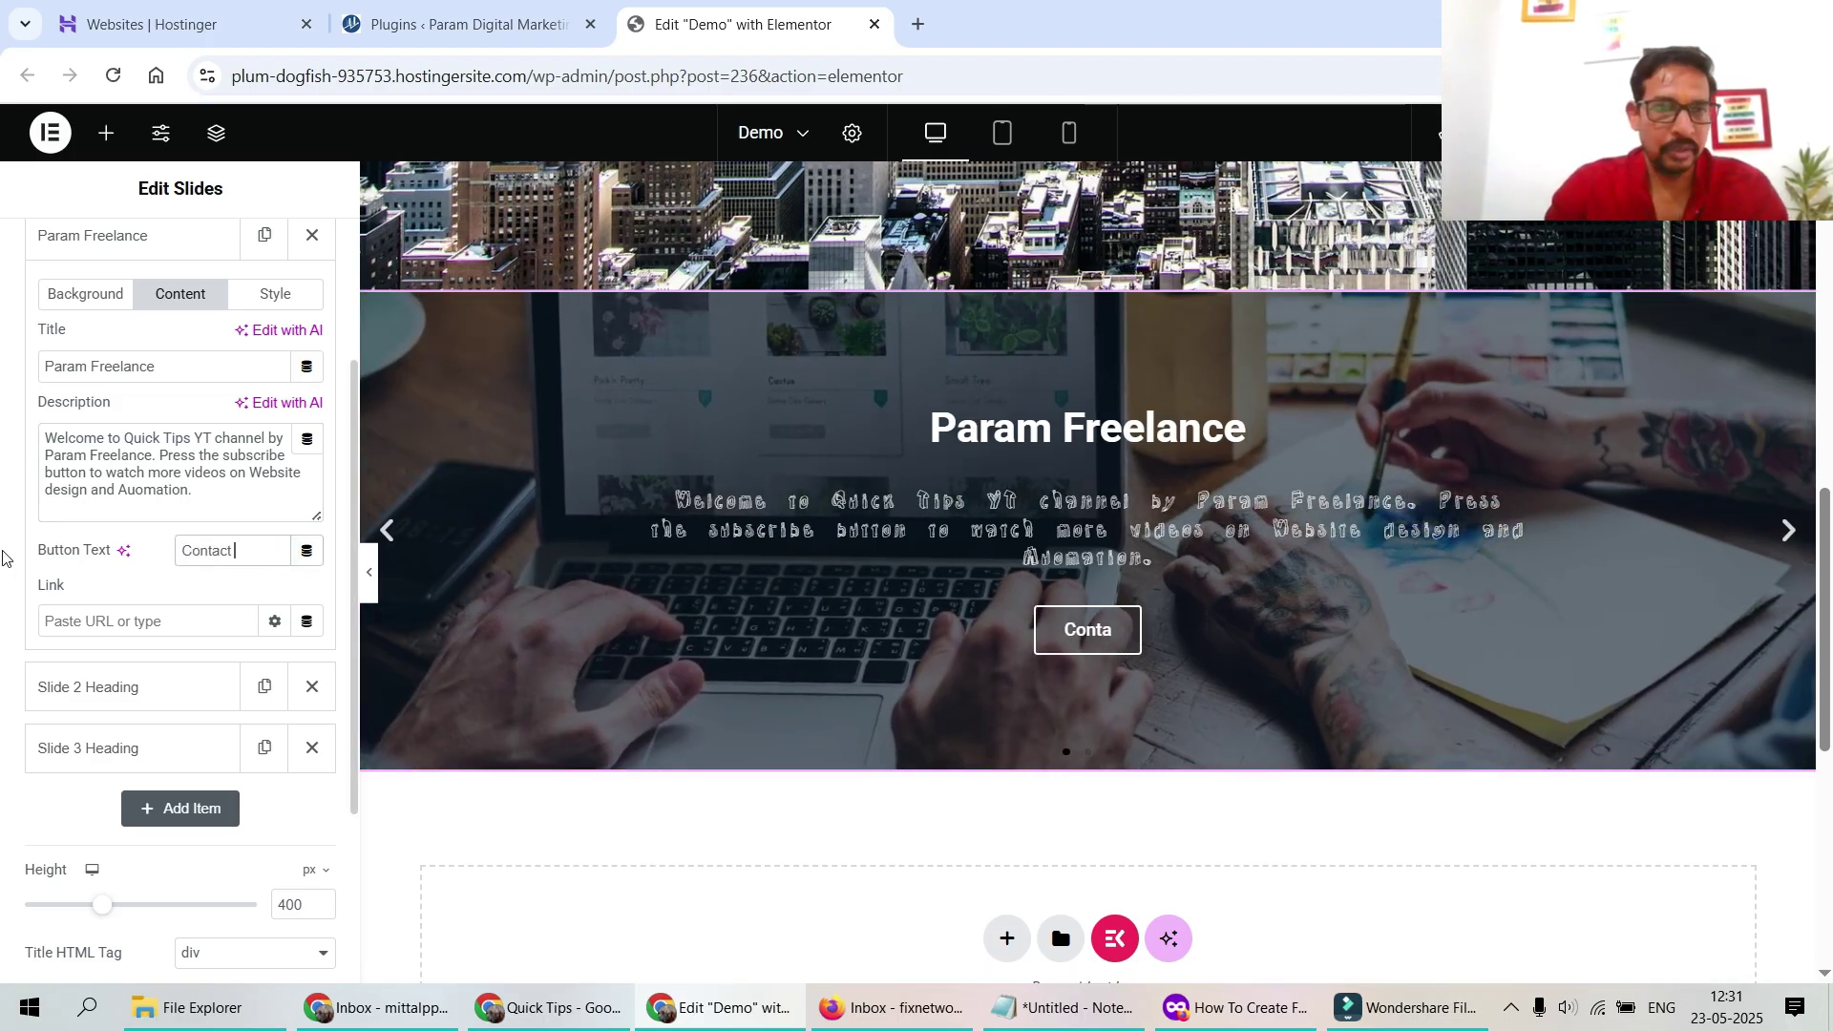
text( Us)
Link the first slide dynamically to an Internal URL of type Content, selecting the Contact Us page
click(74, 617)
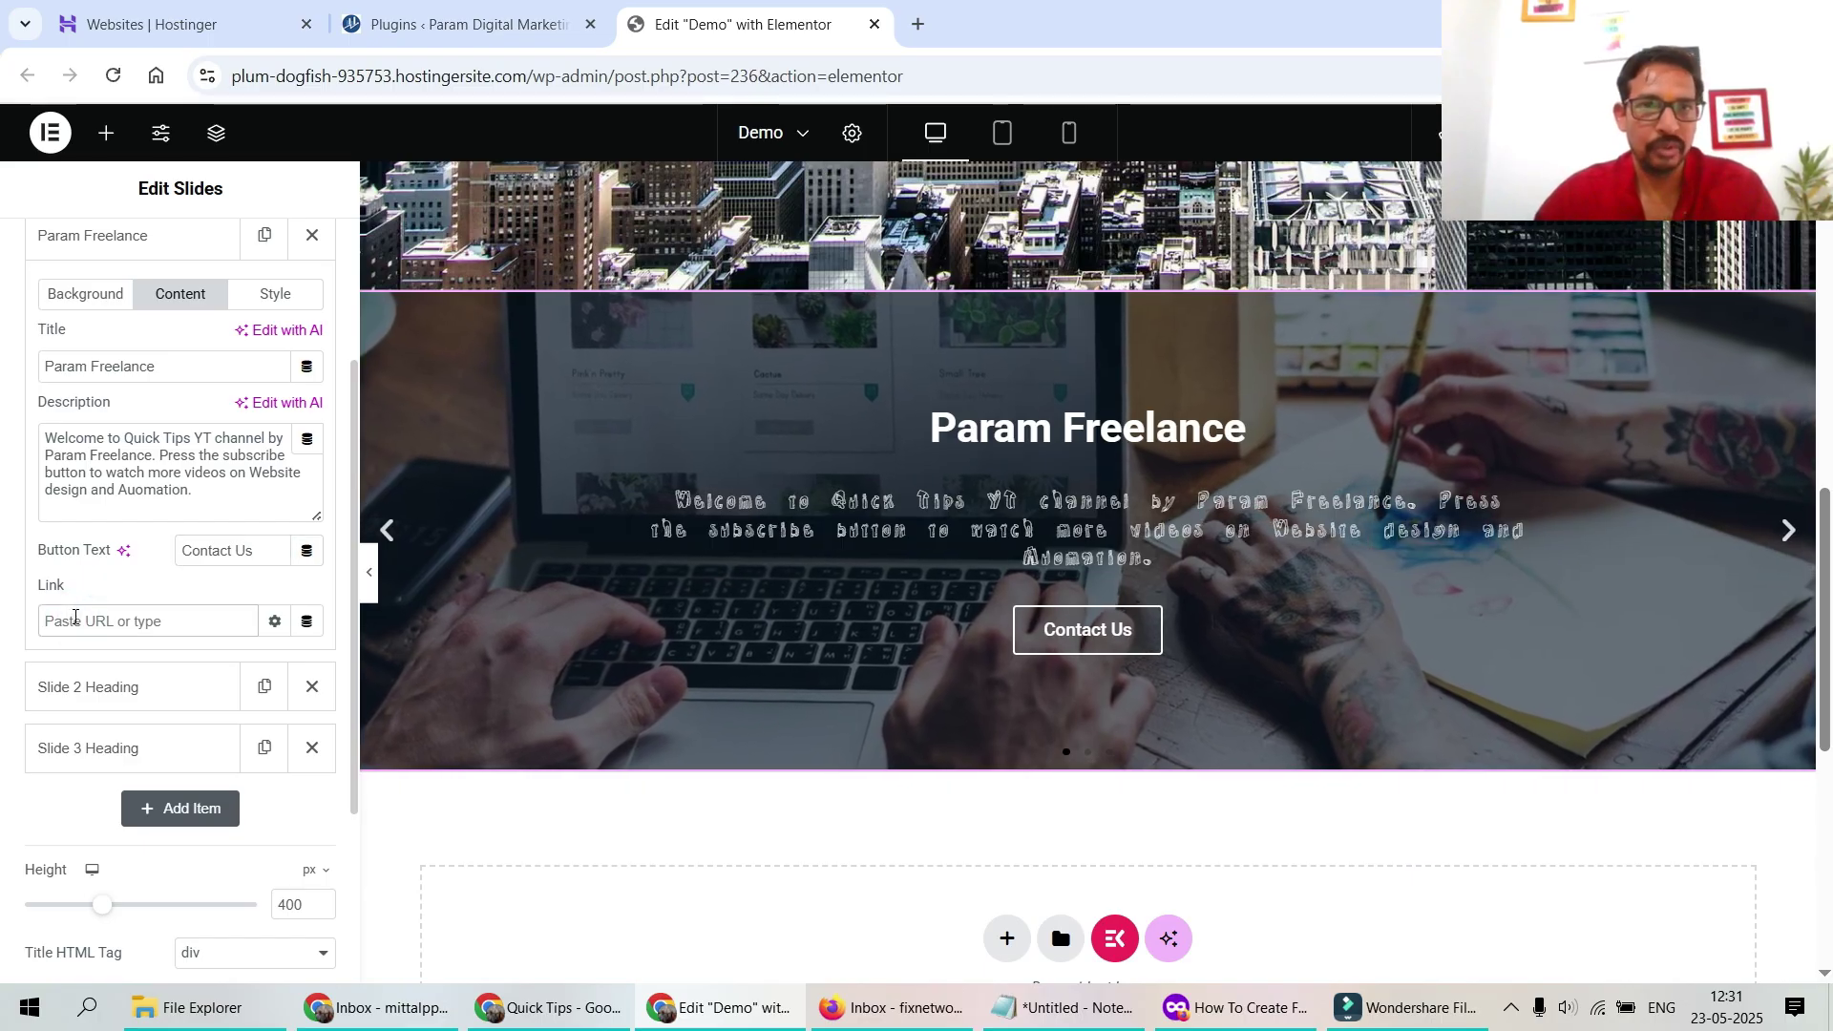
click(308, 623)
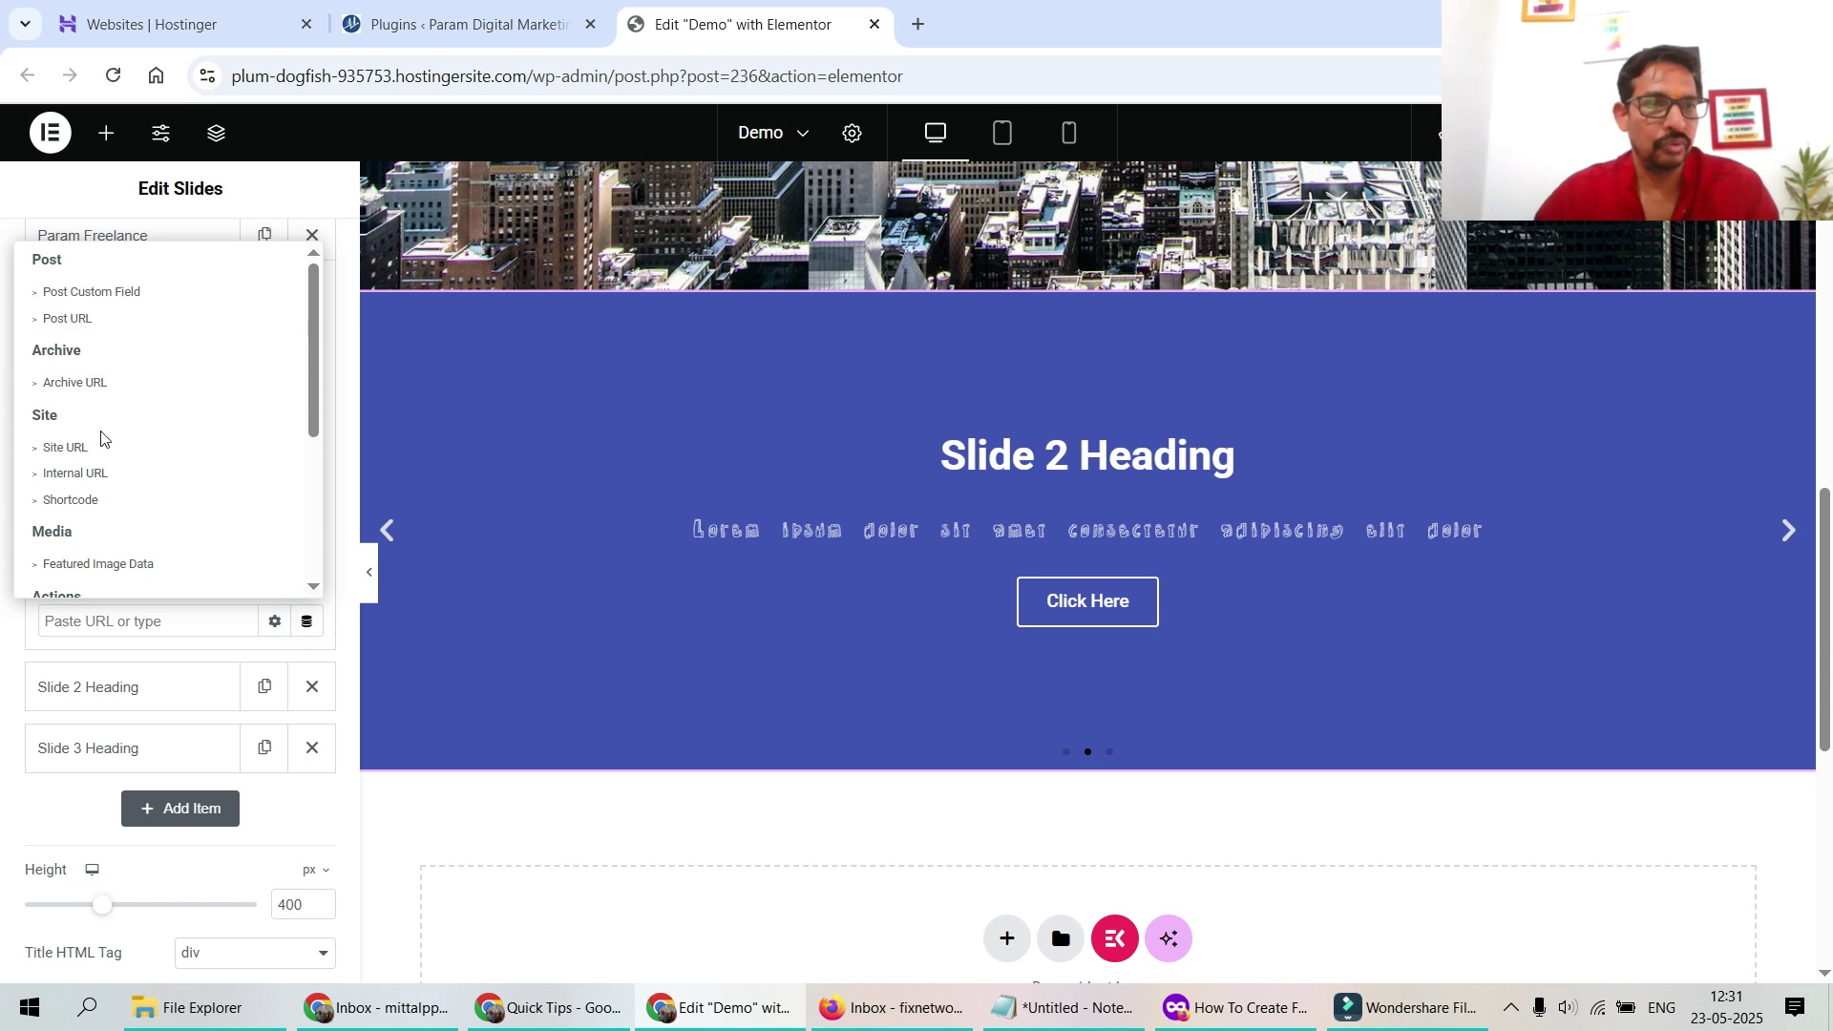
click(107, 471)
click(167, 622)
click(250, 728)
click(244, 759)
click(114, 808)
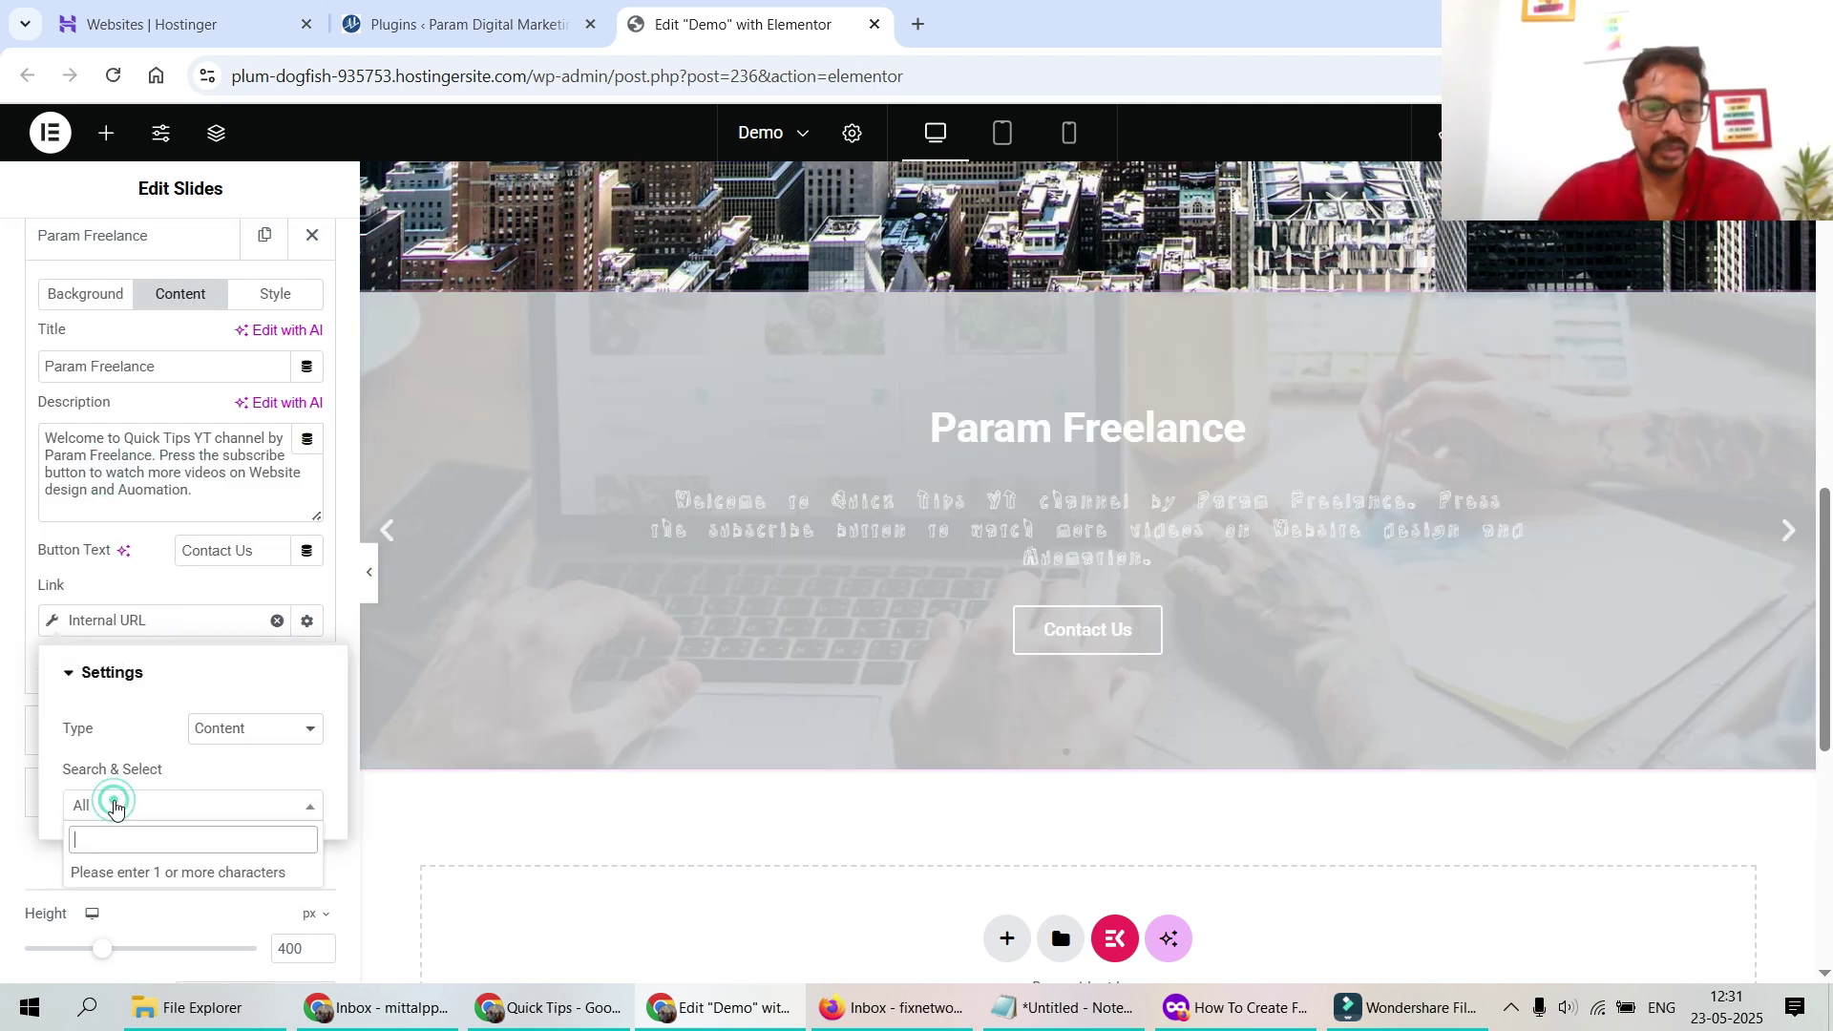
text(contact)
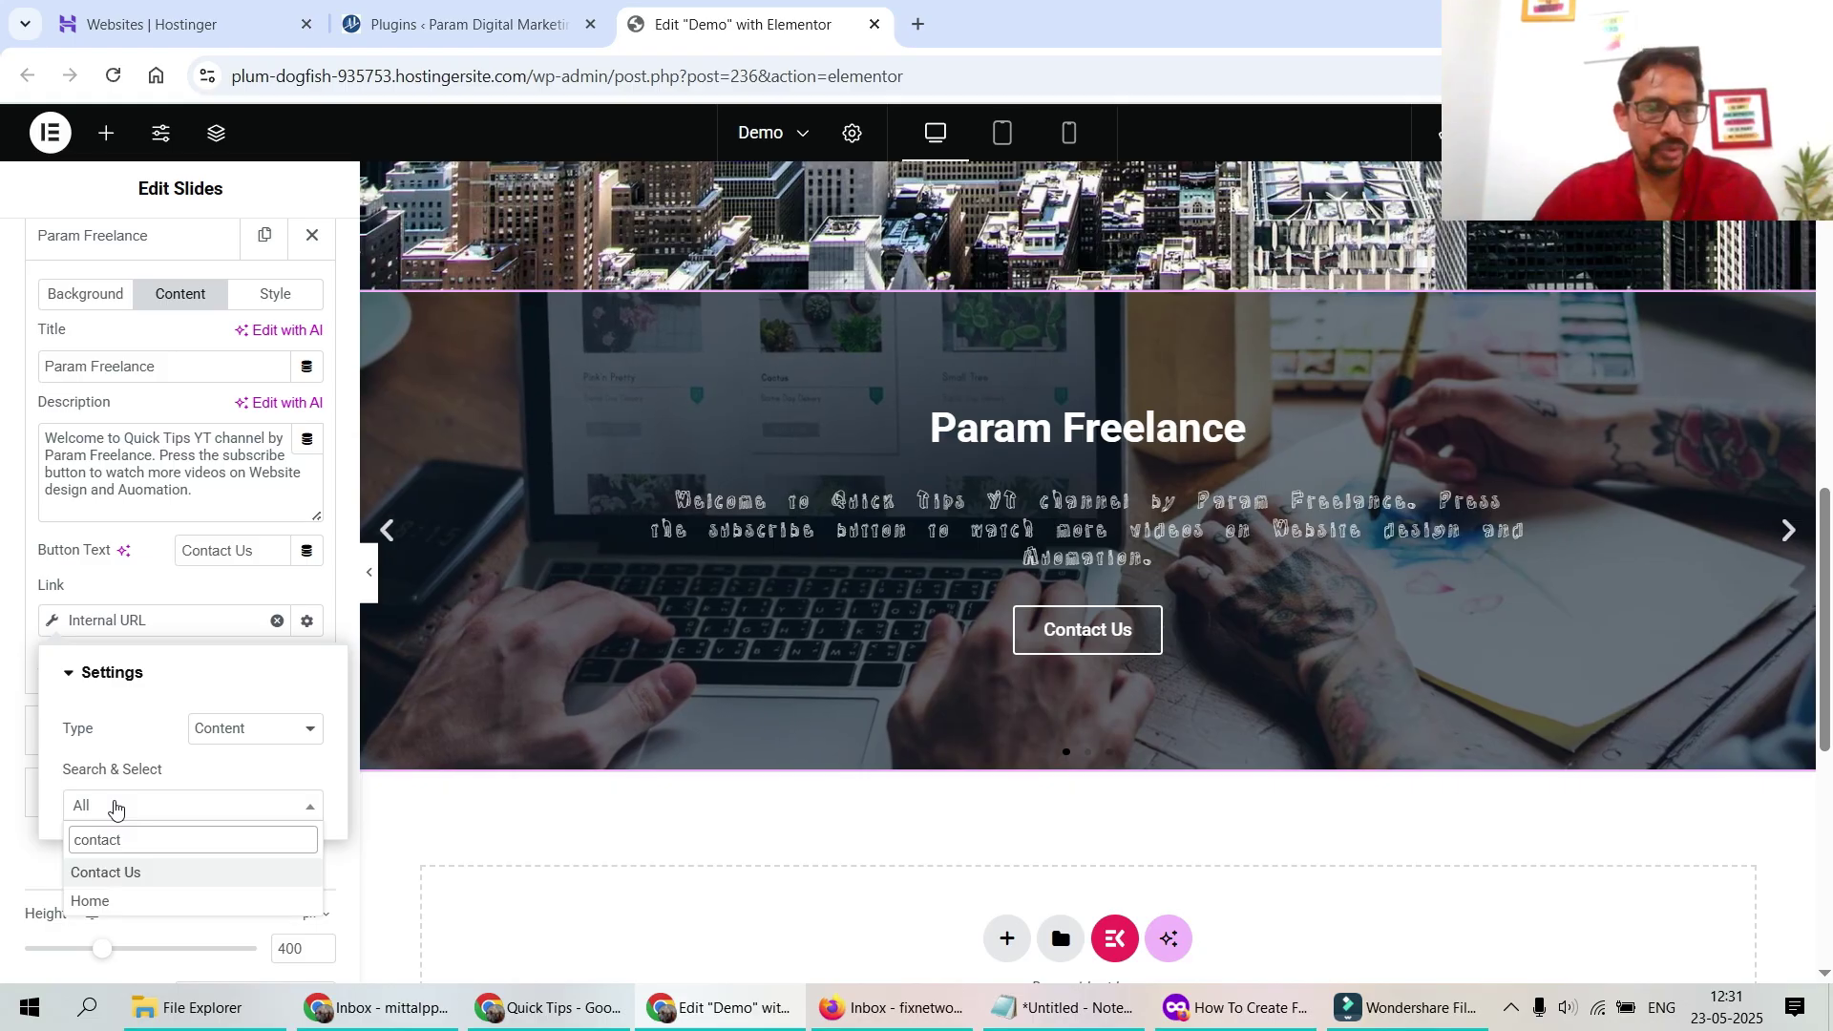
click(124, 878)
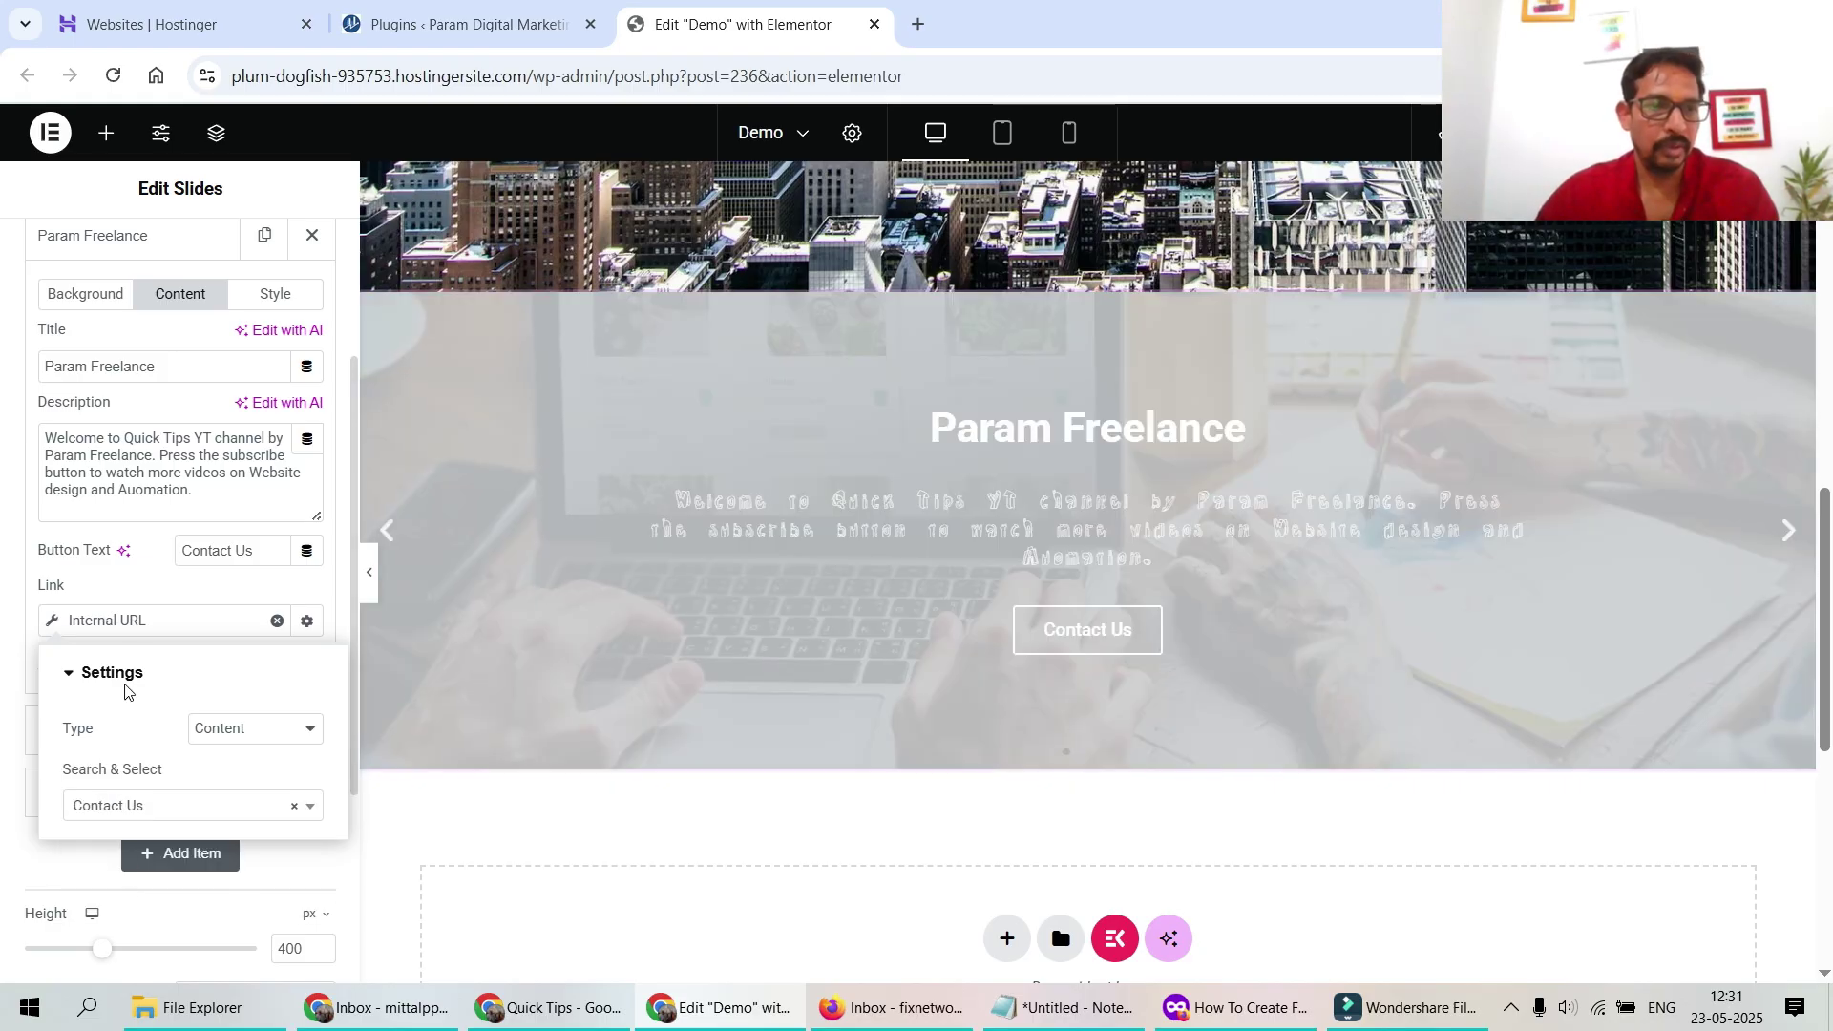
click(137, 585)
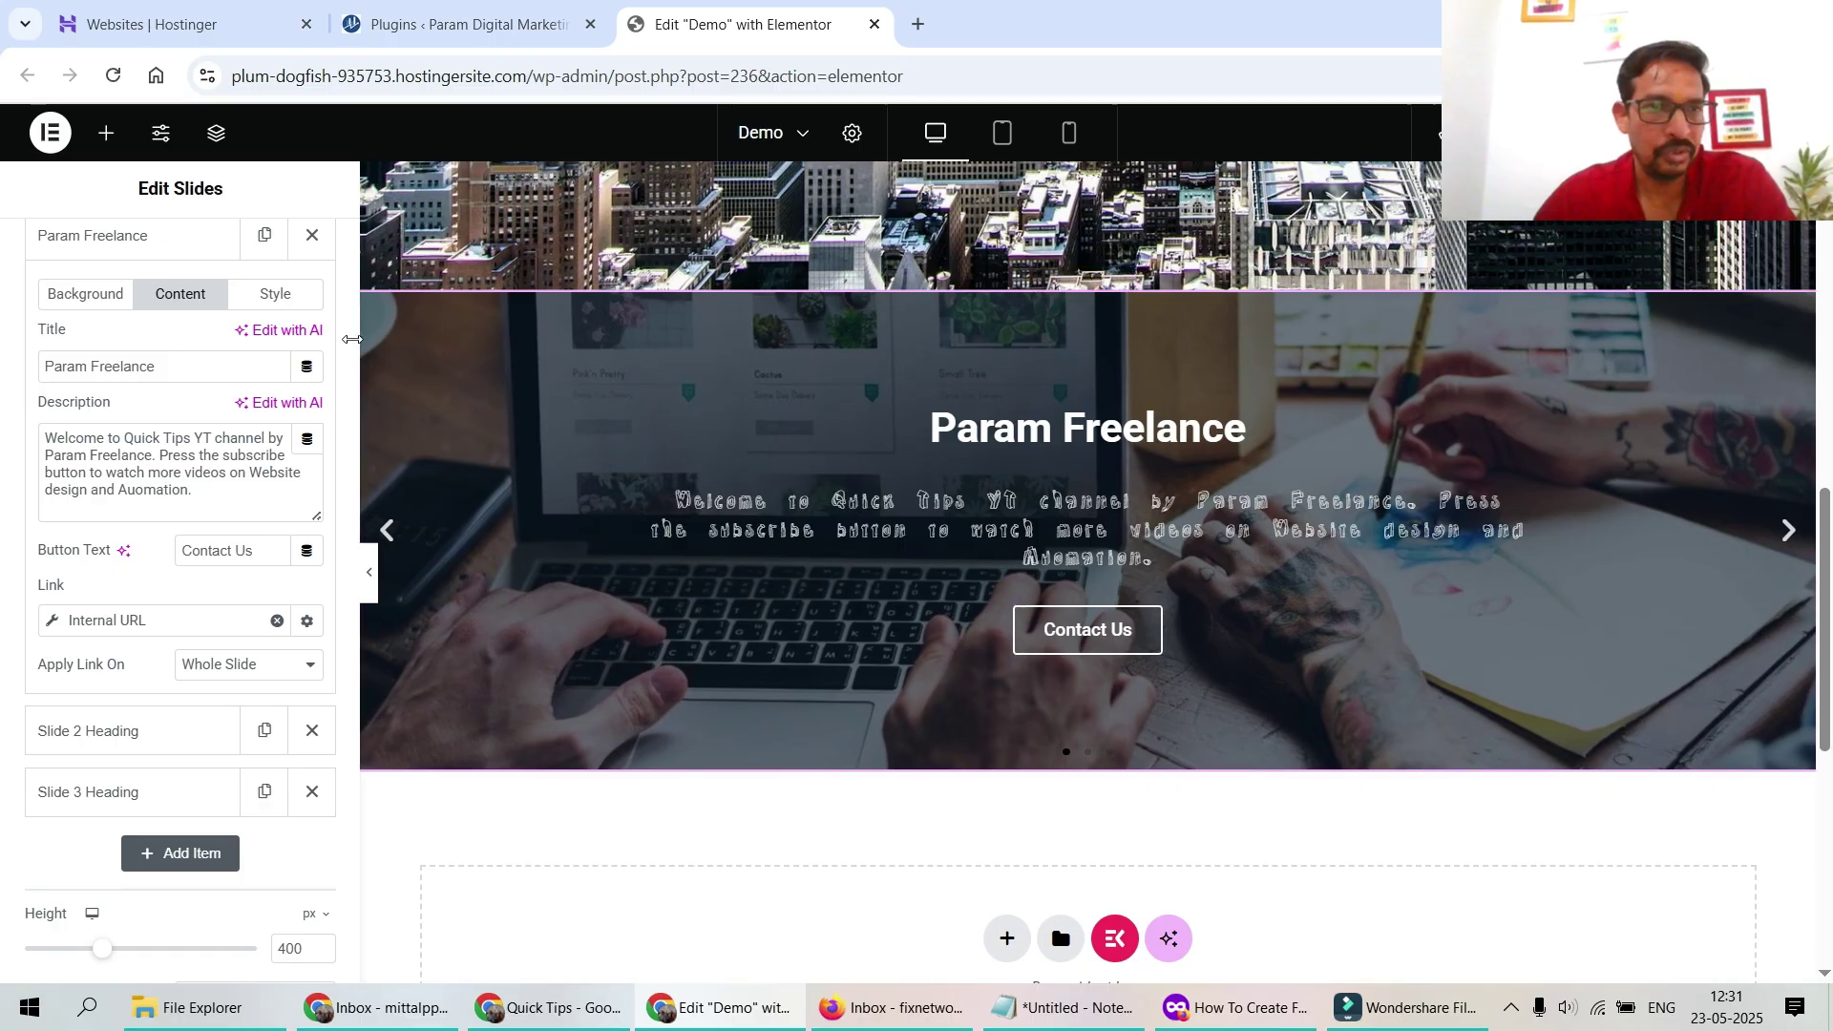
Set banner-2.jpg from the Media Library as the second slide's background image
click(263, 295)
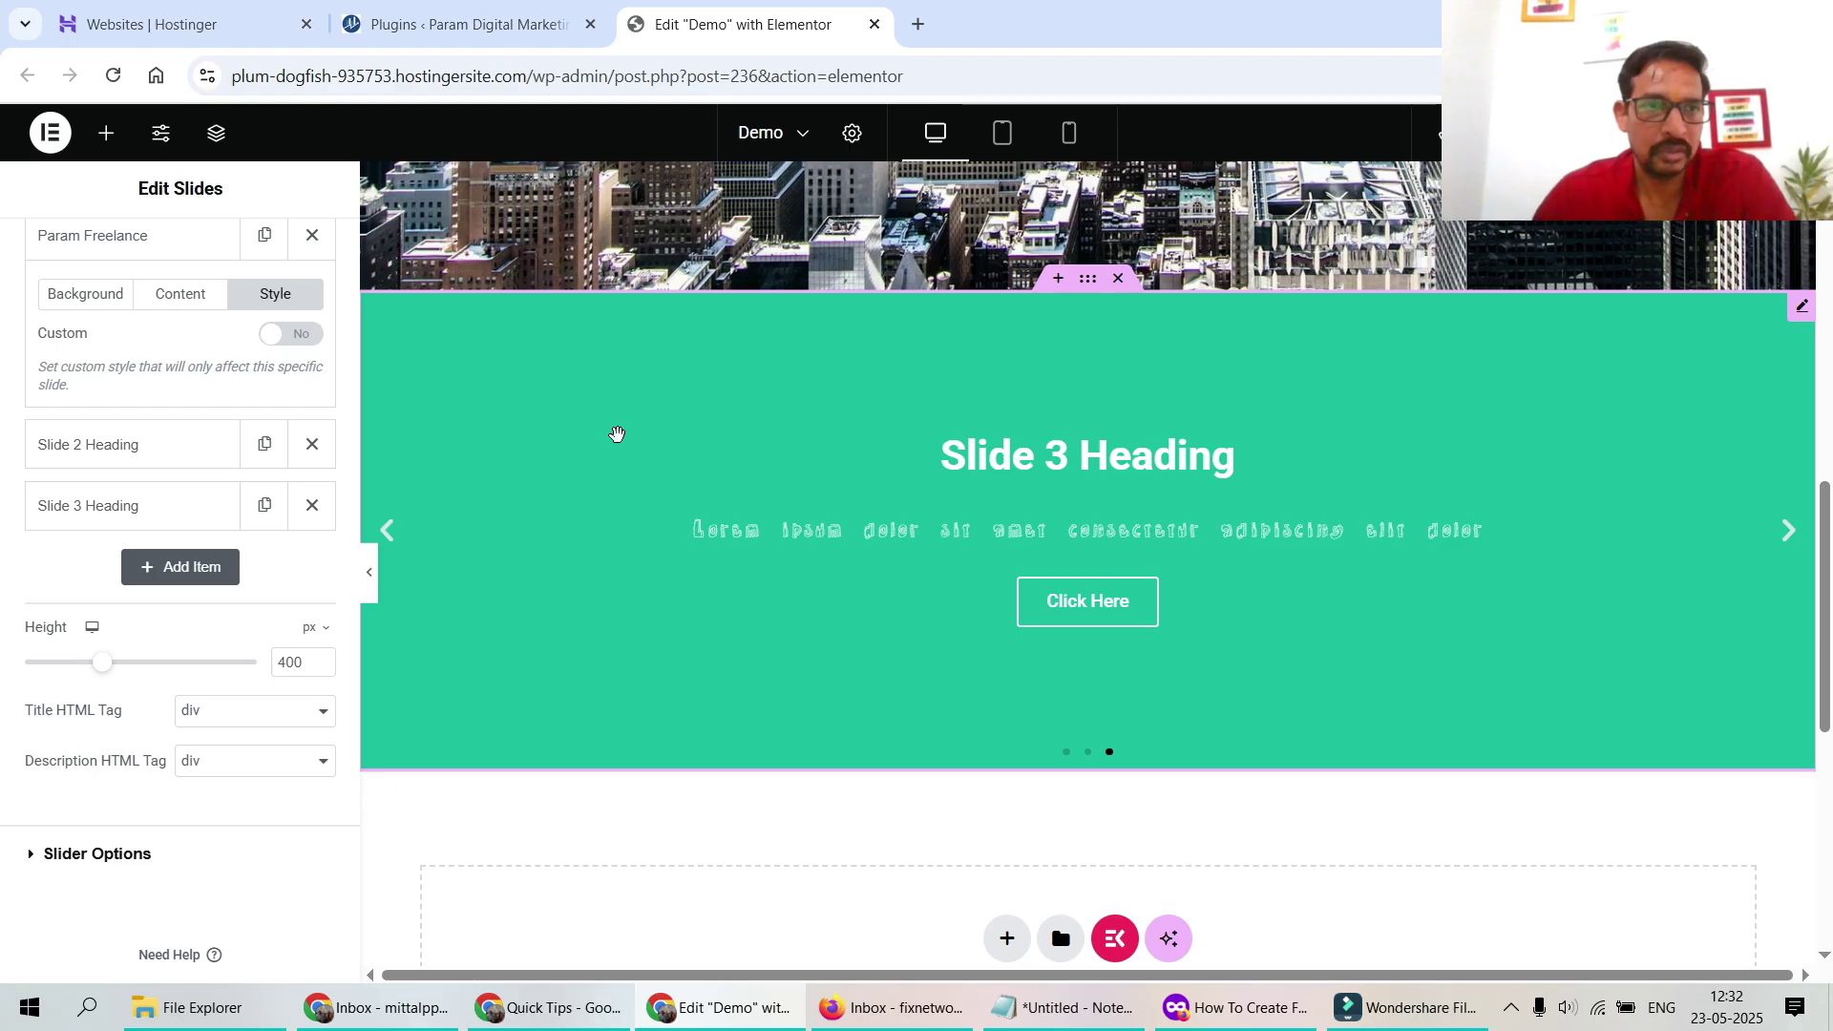
click(93, 444)
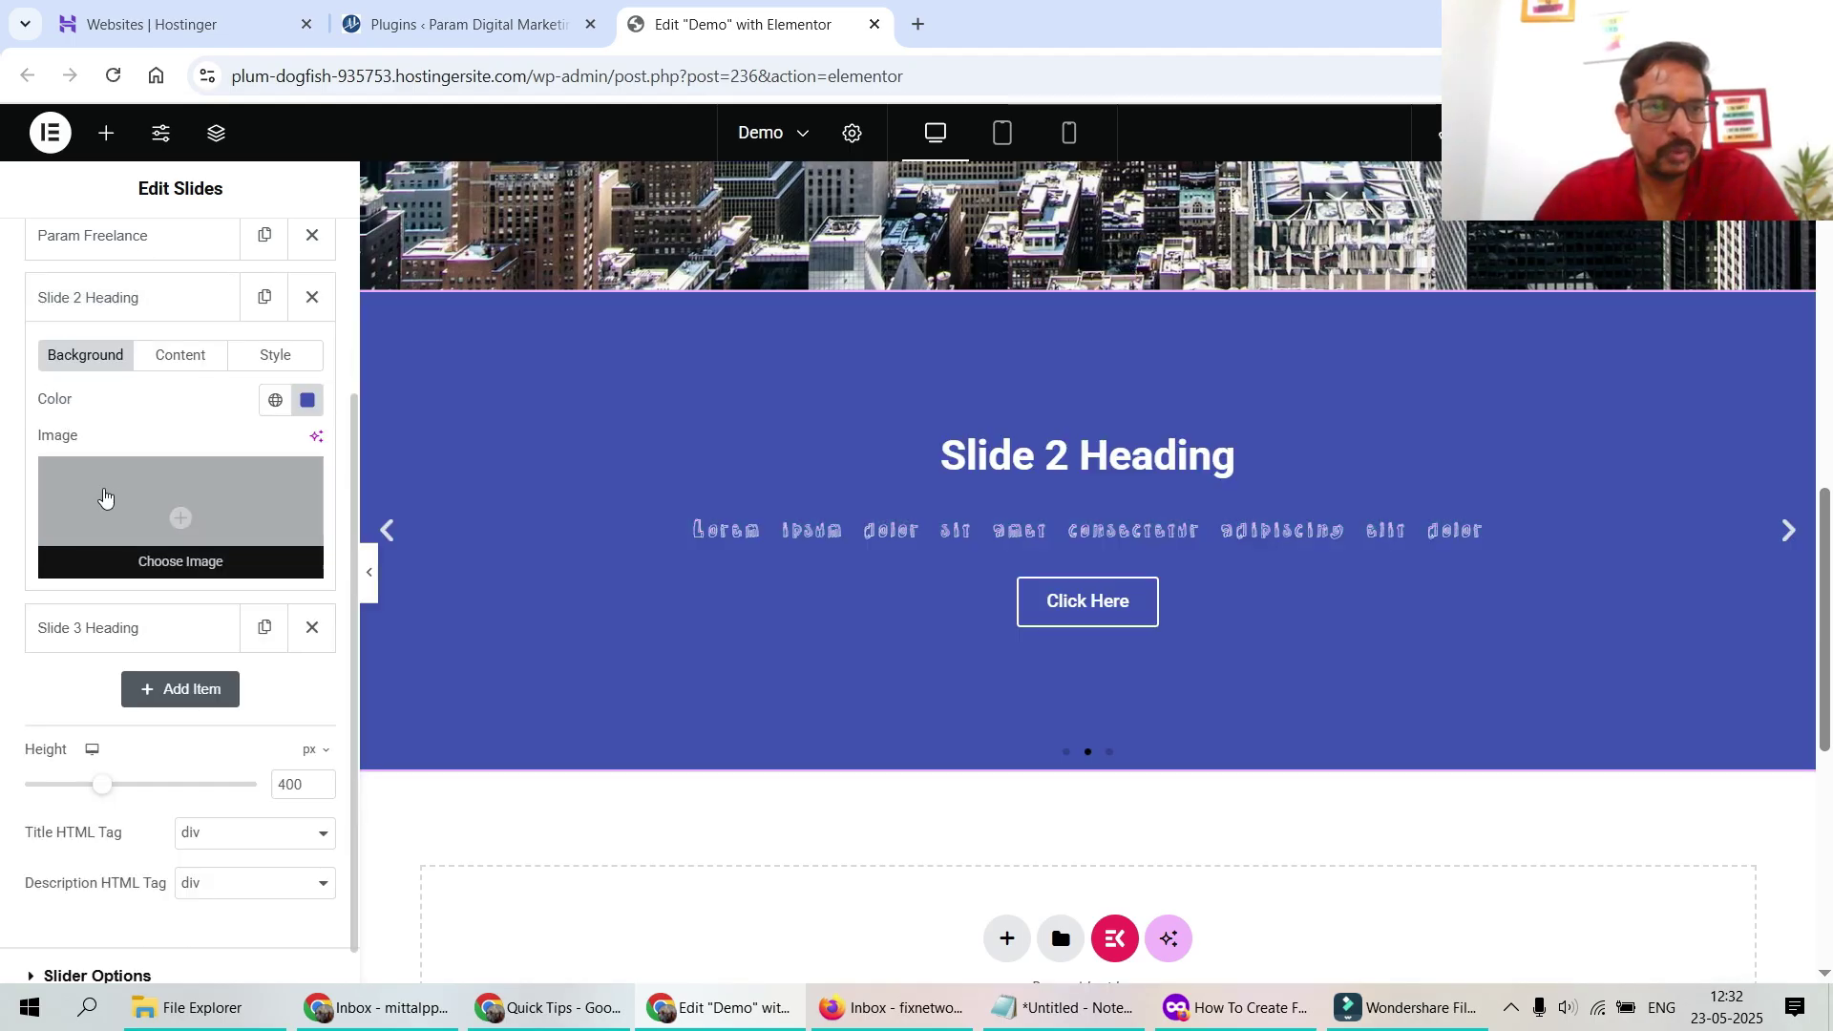
click(142, 504)
scroll(350, 687, down, 10)
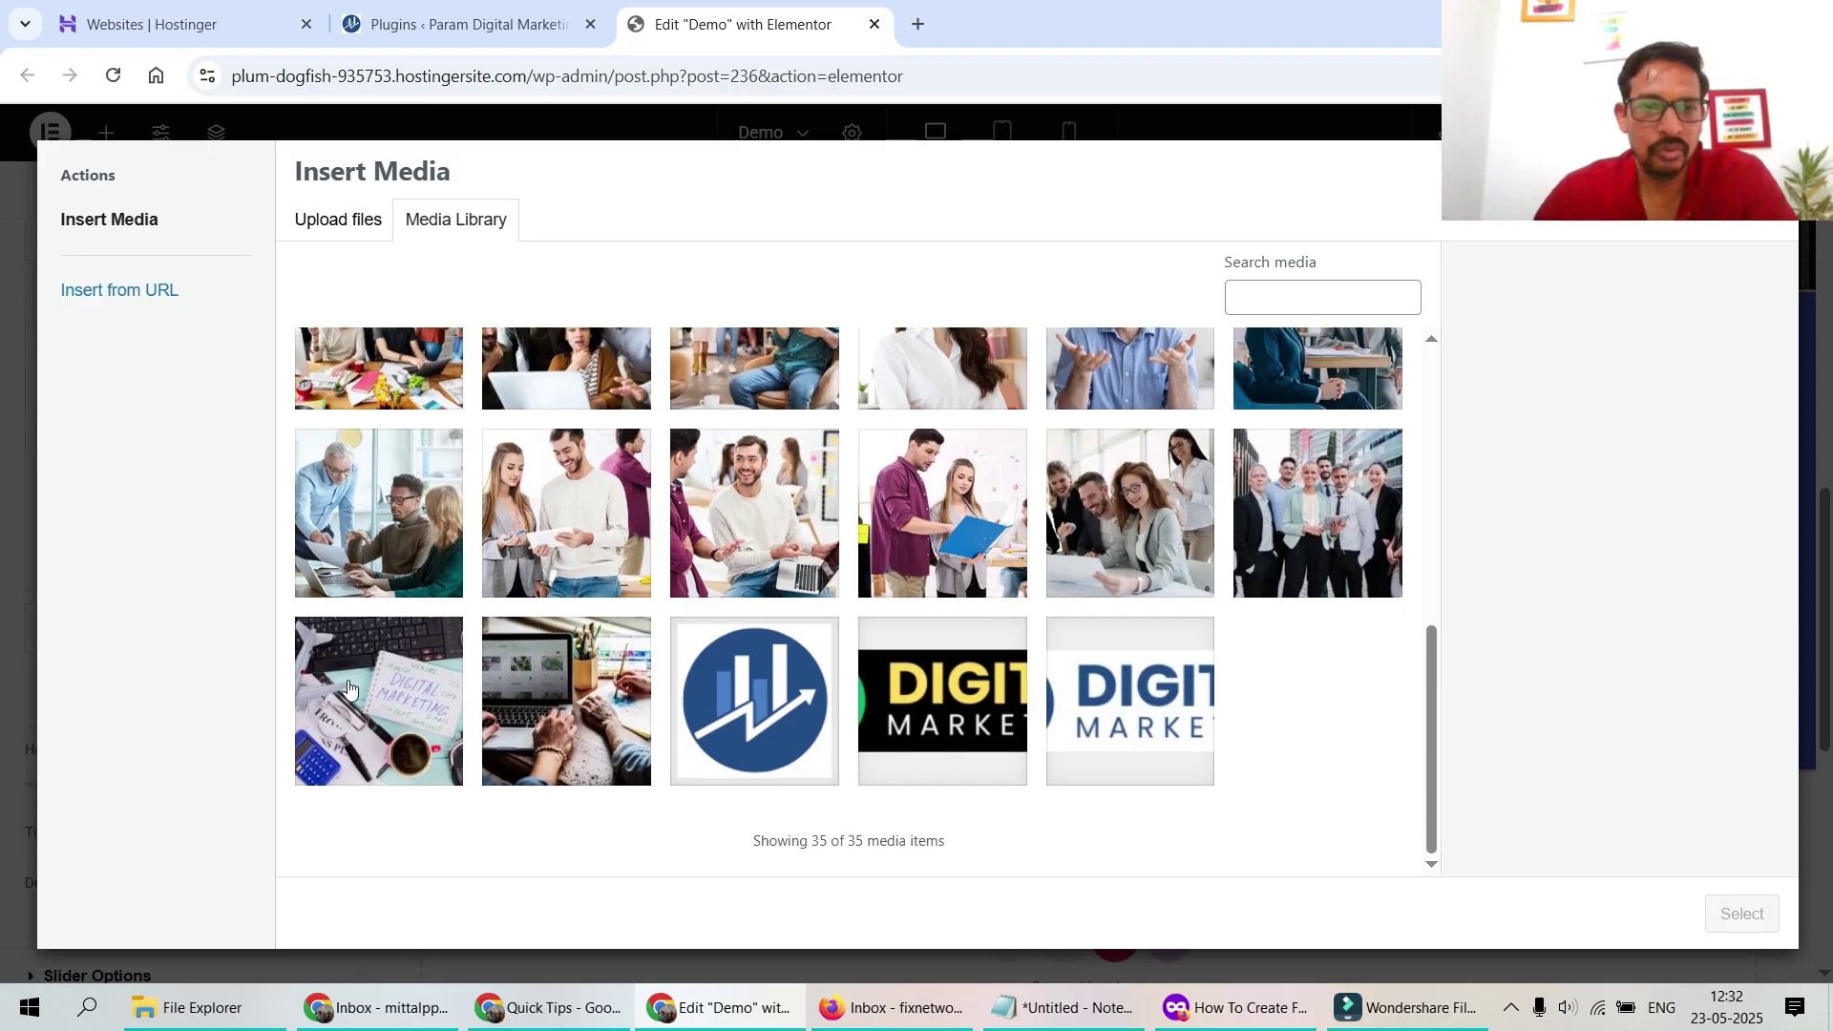
click(341, 689)
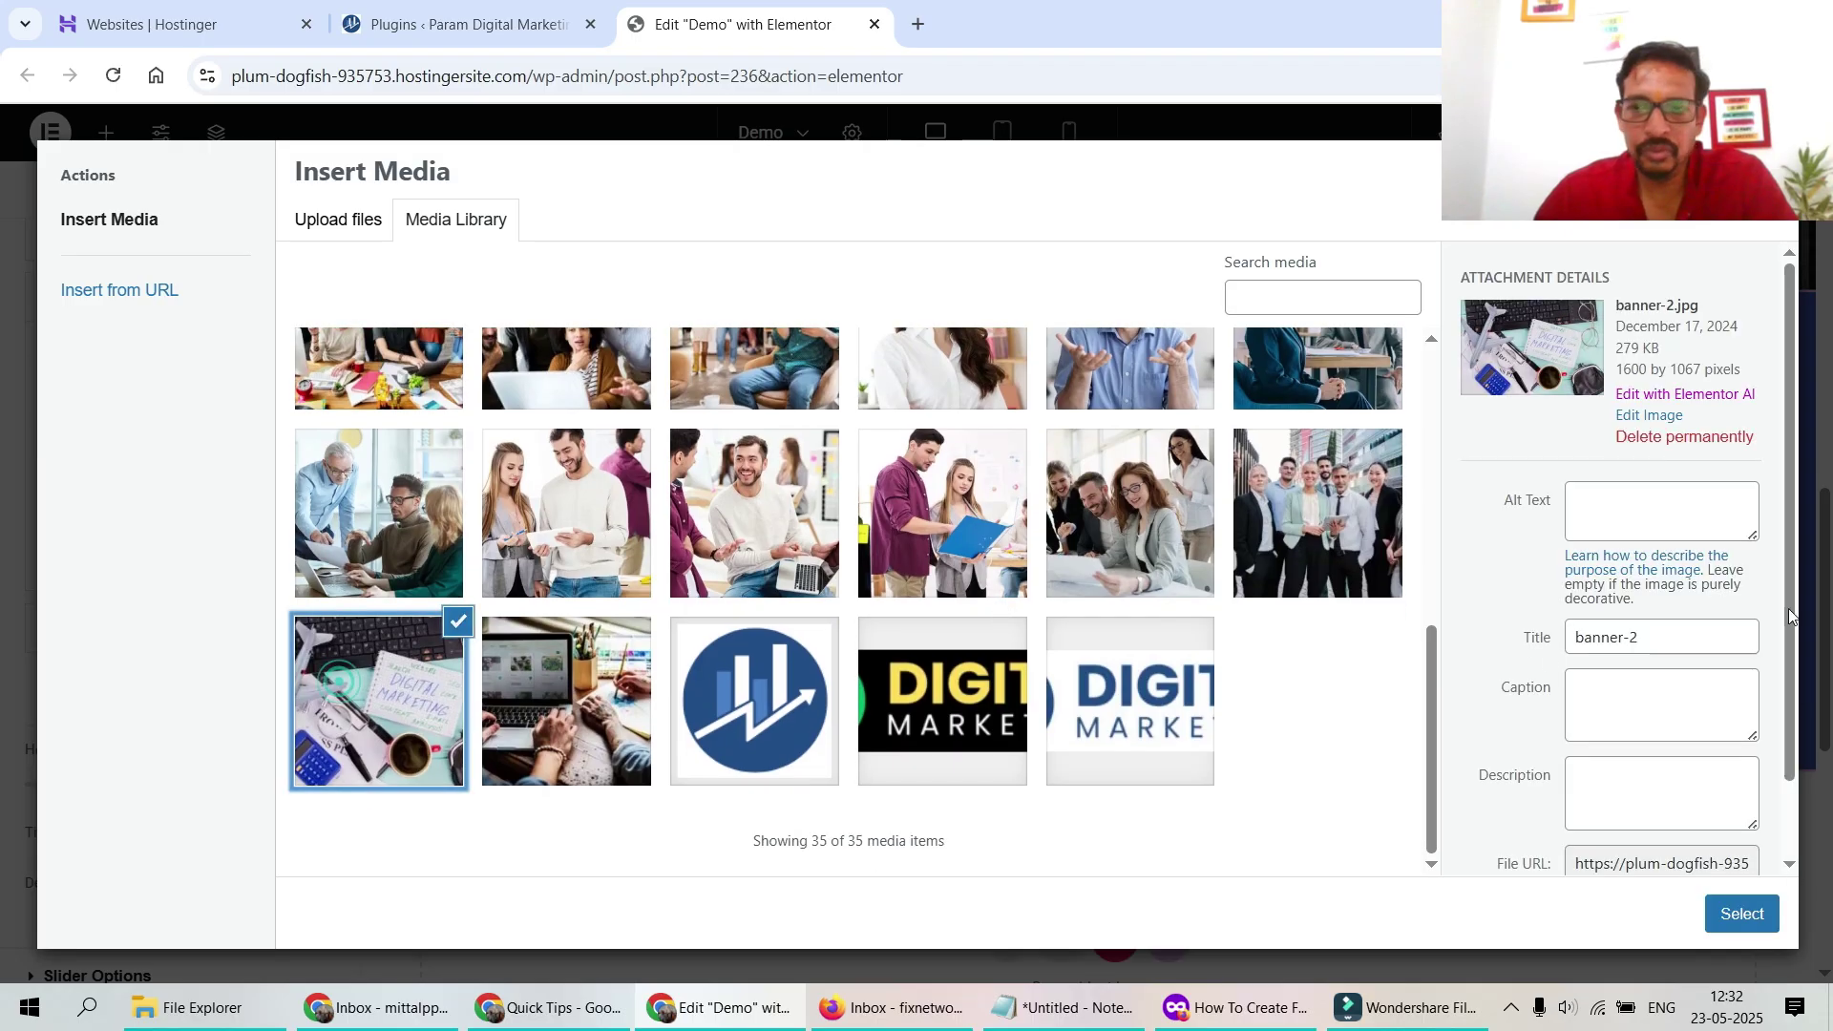
click(1735, 918)
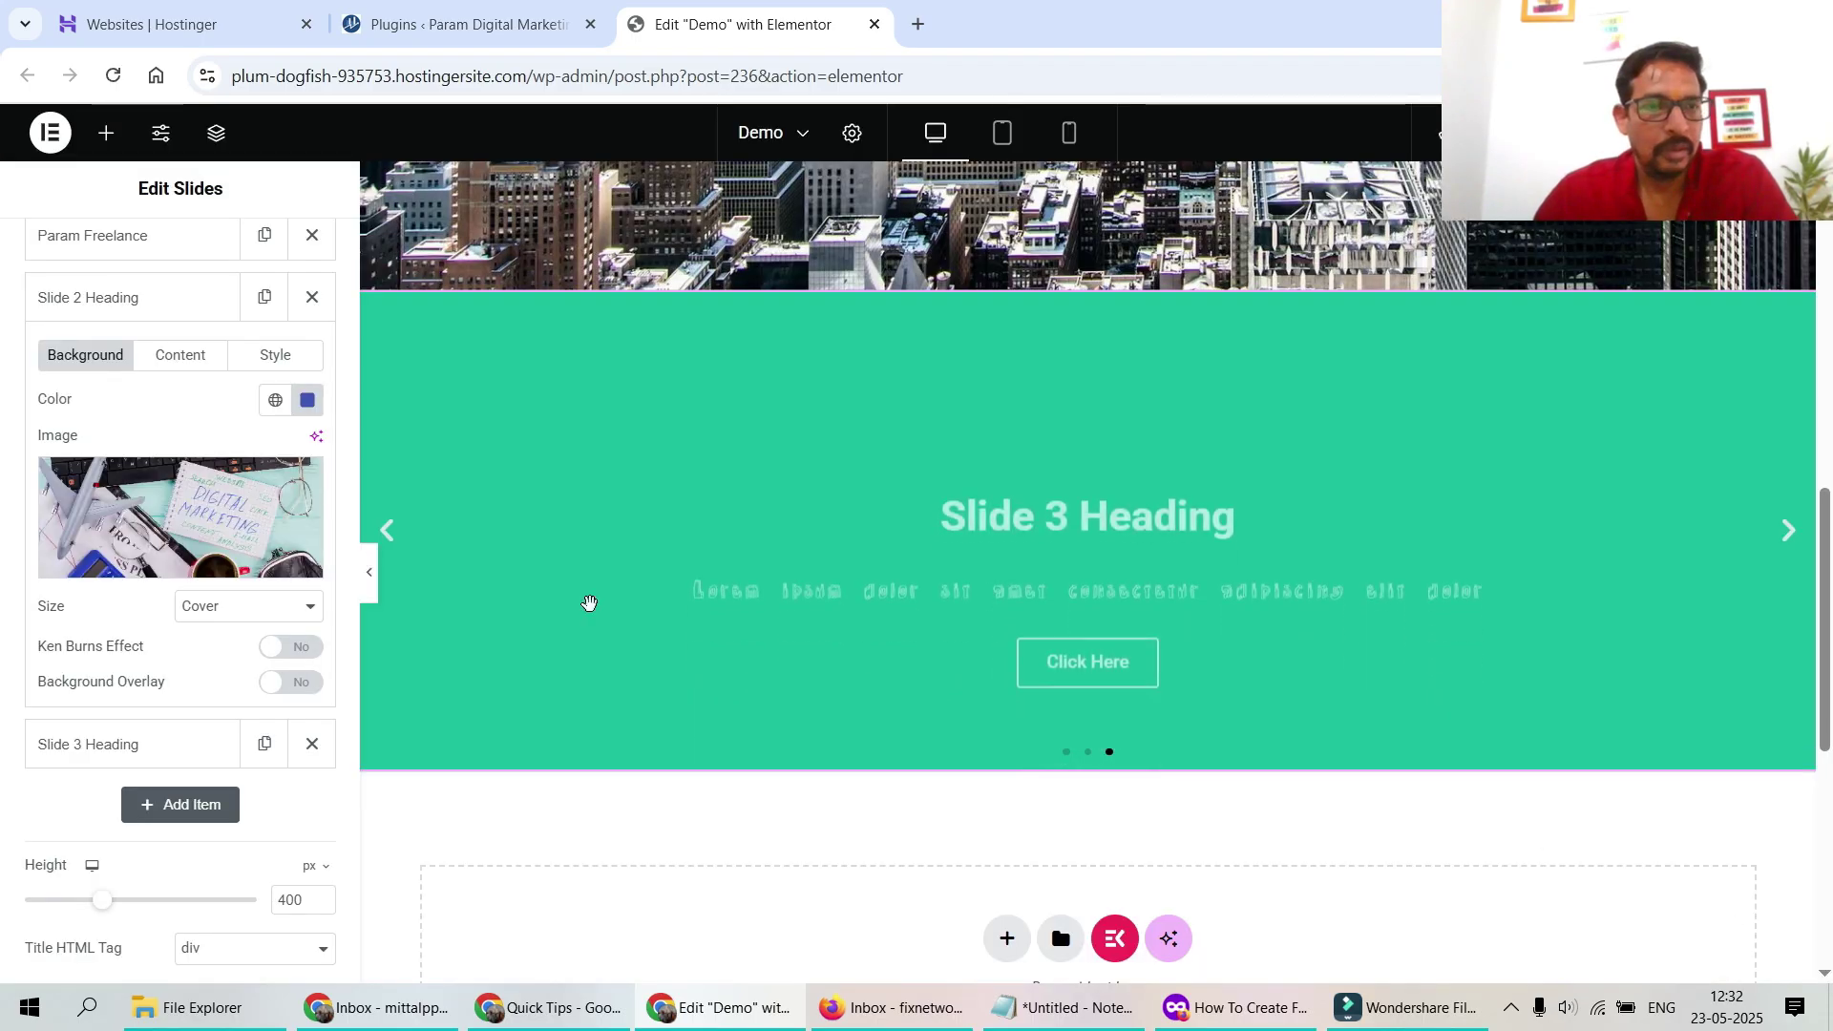
Enable the Ken Burns Effect and the Background Overlay on the second slide
click(272, 653)
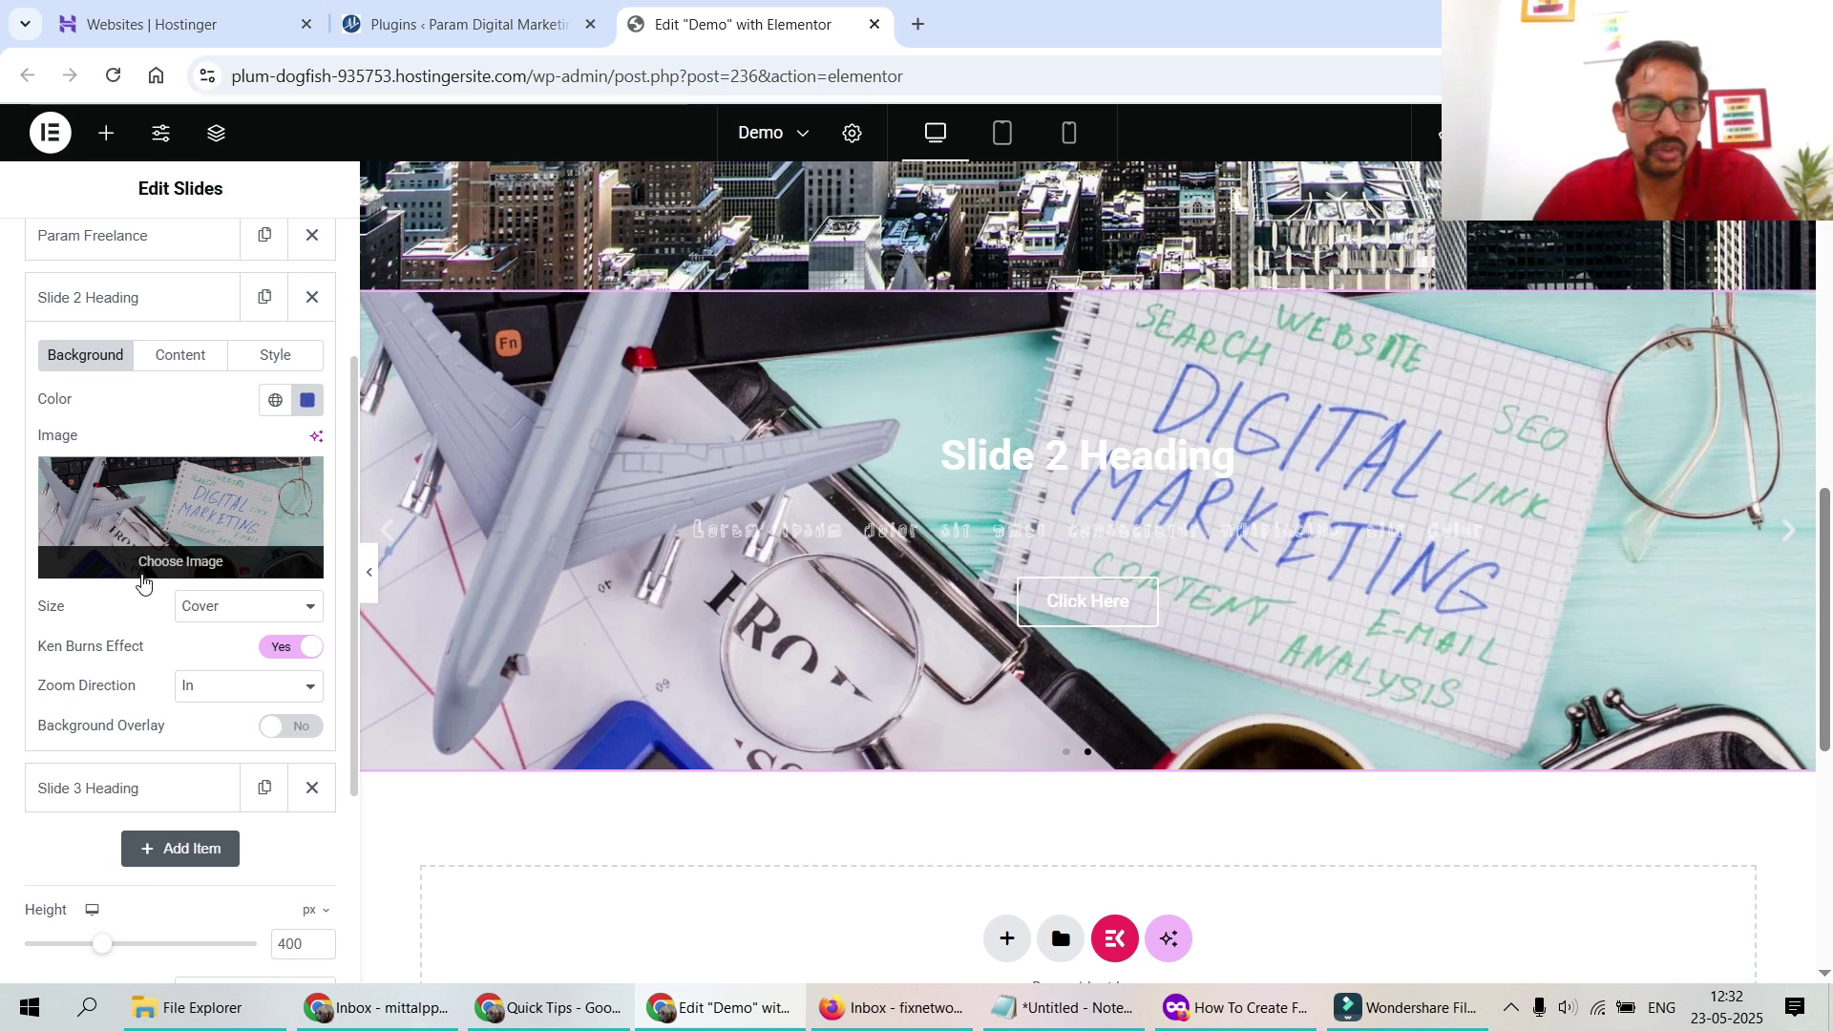
click(286, 725)
scroll(240, 657, down, 2)
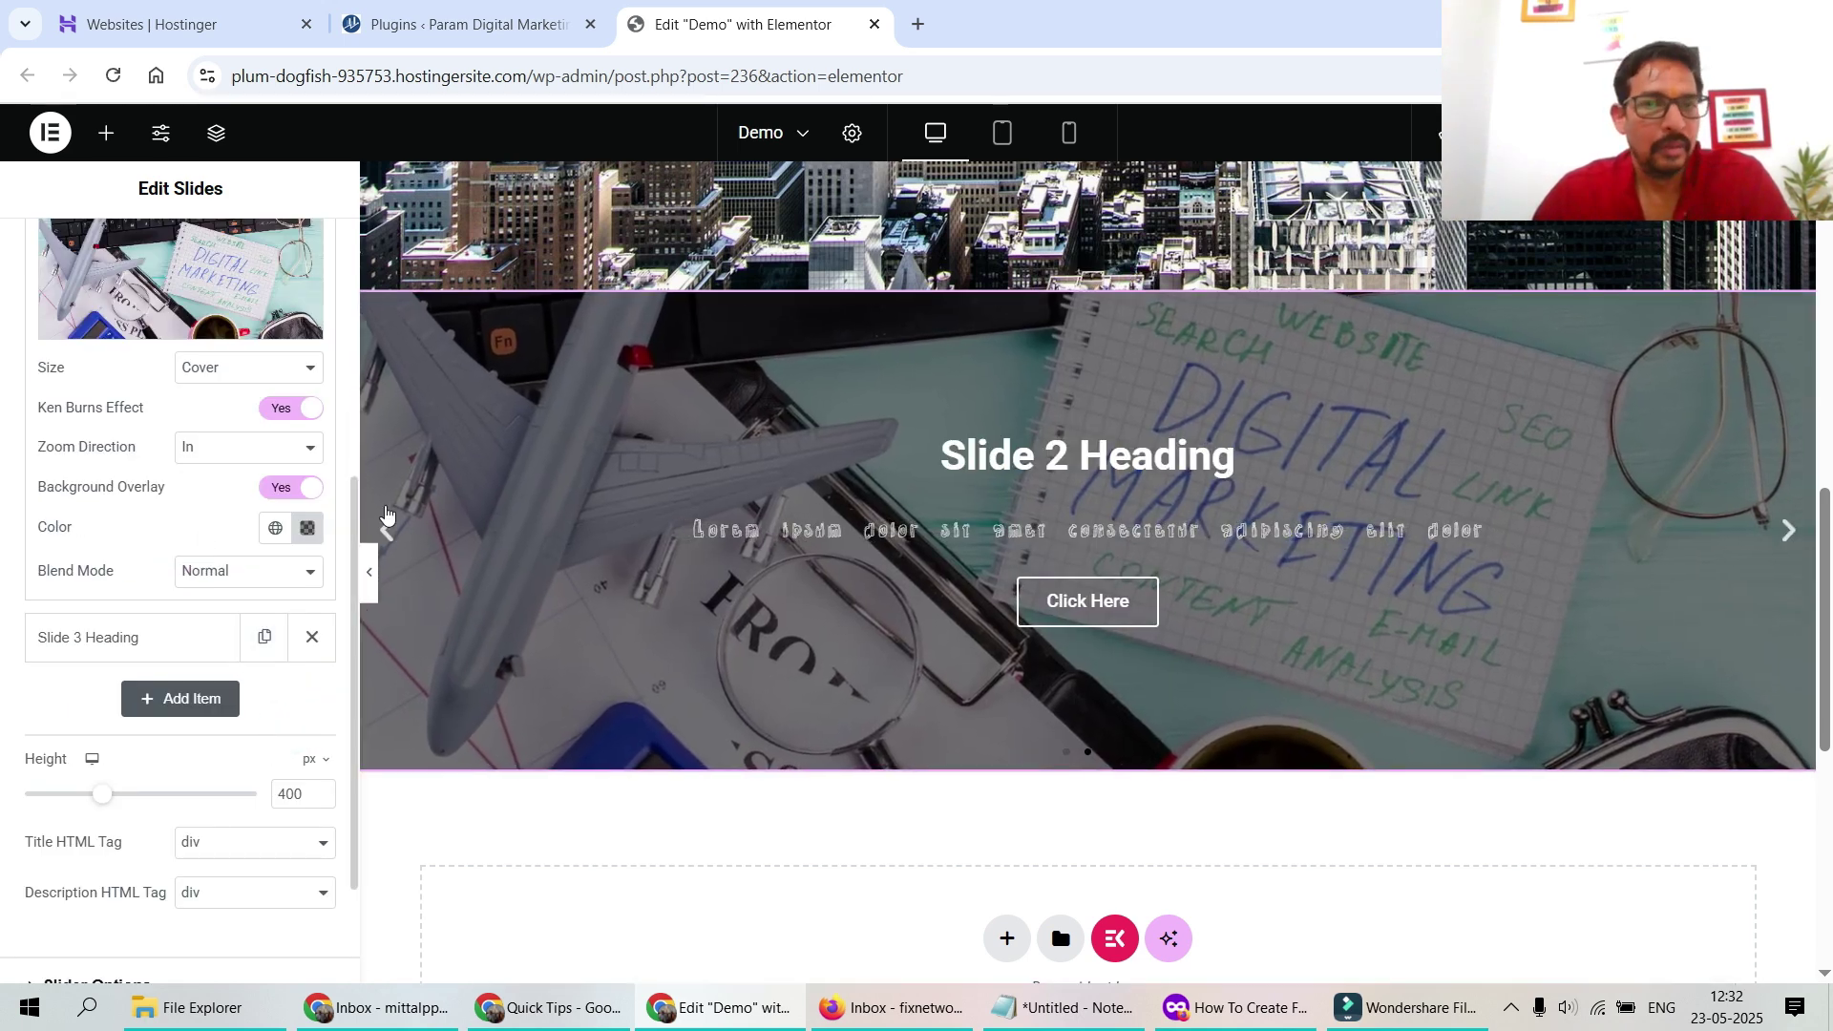
scroll(163, 434, up, 4)
click(148, 425)
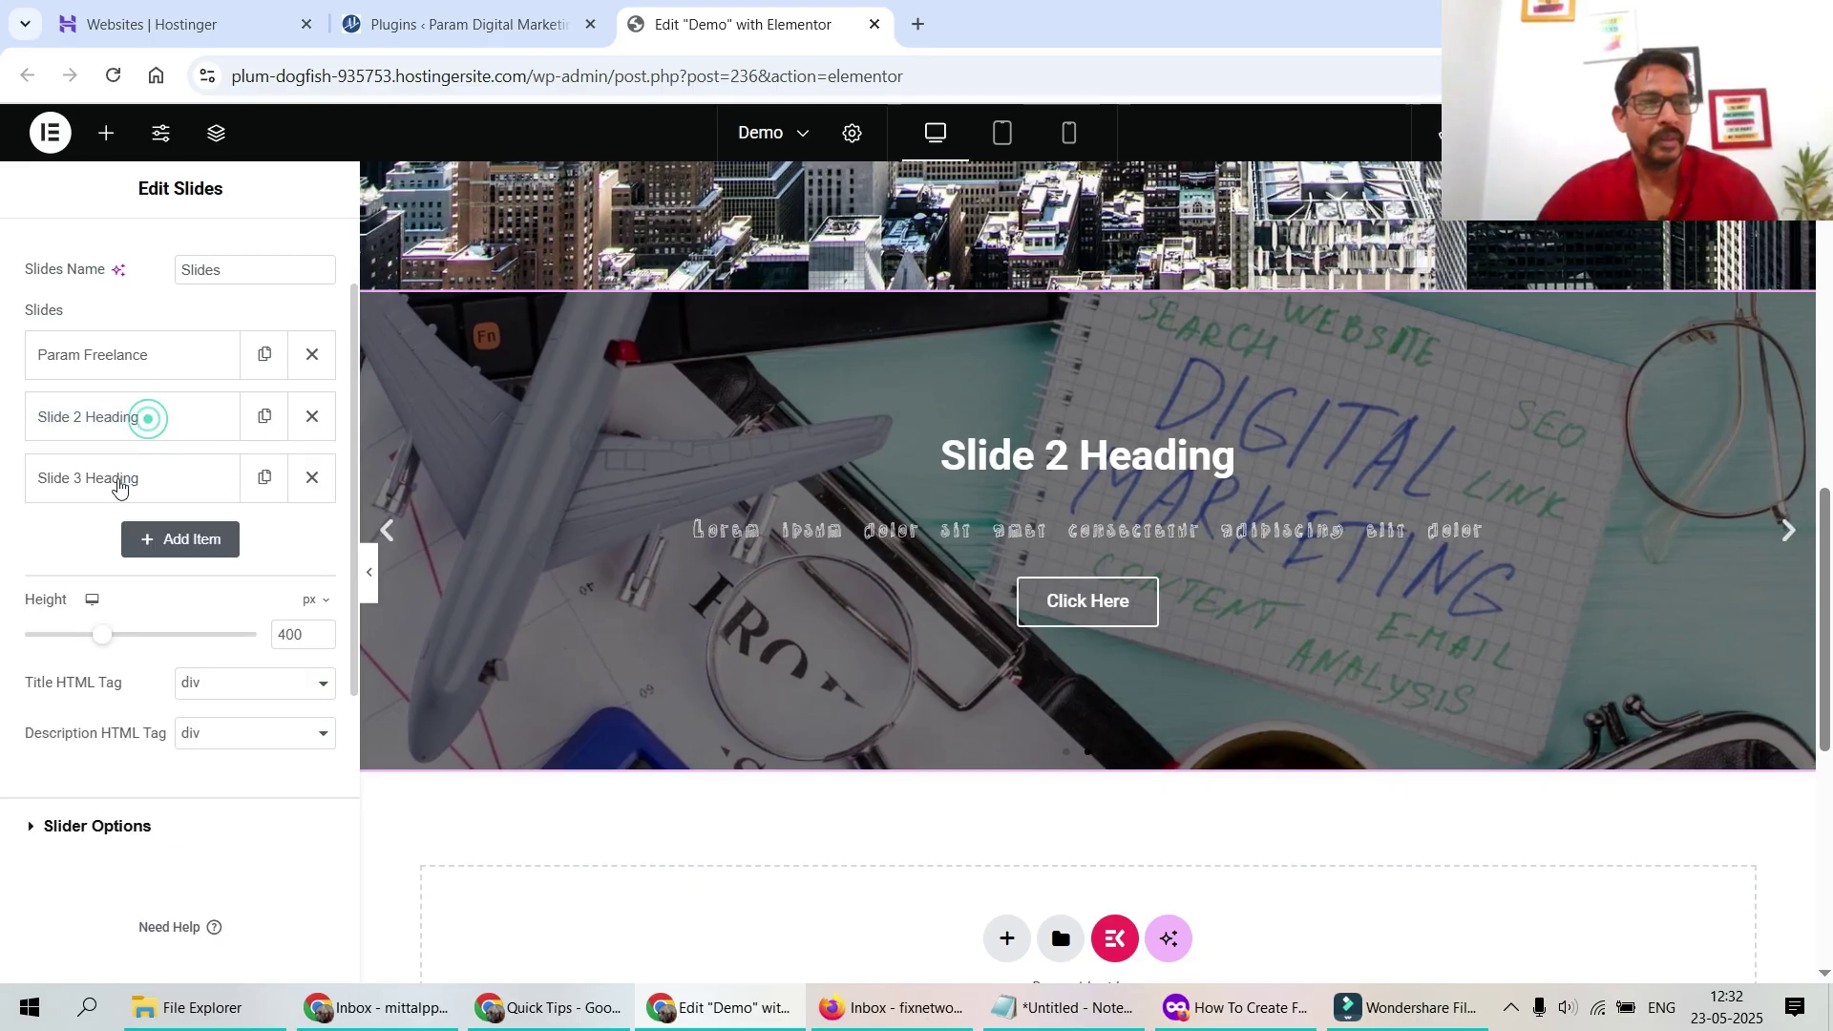
Change the second slide's title to "Quick Tips" and replace its description with the same text as the first slide's
click(151, 416)
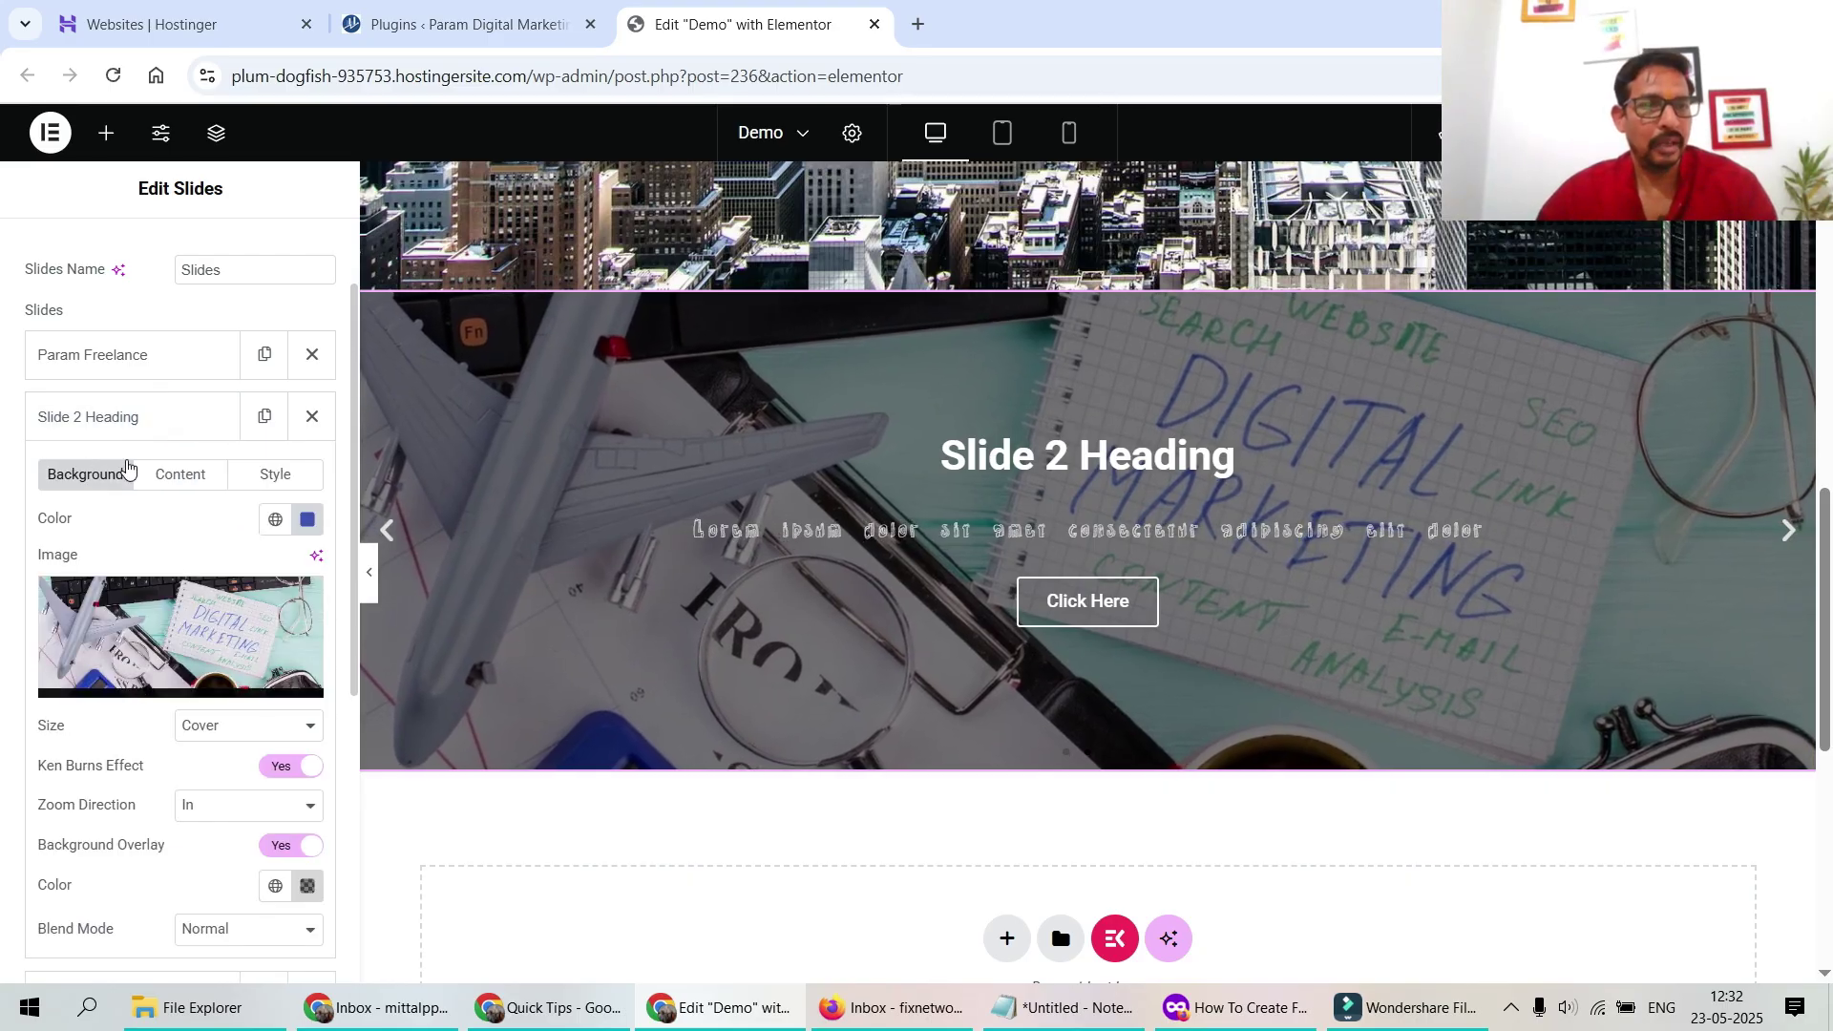
click(180, 474)
triple_click(186, 549)
text(Quick Tips)
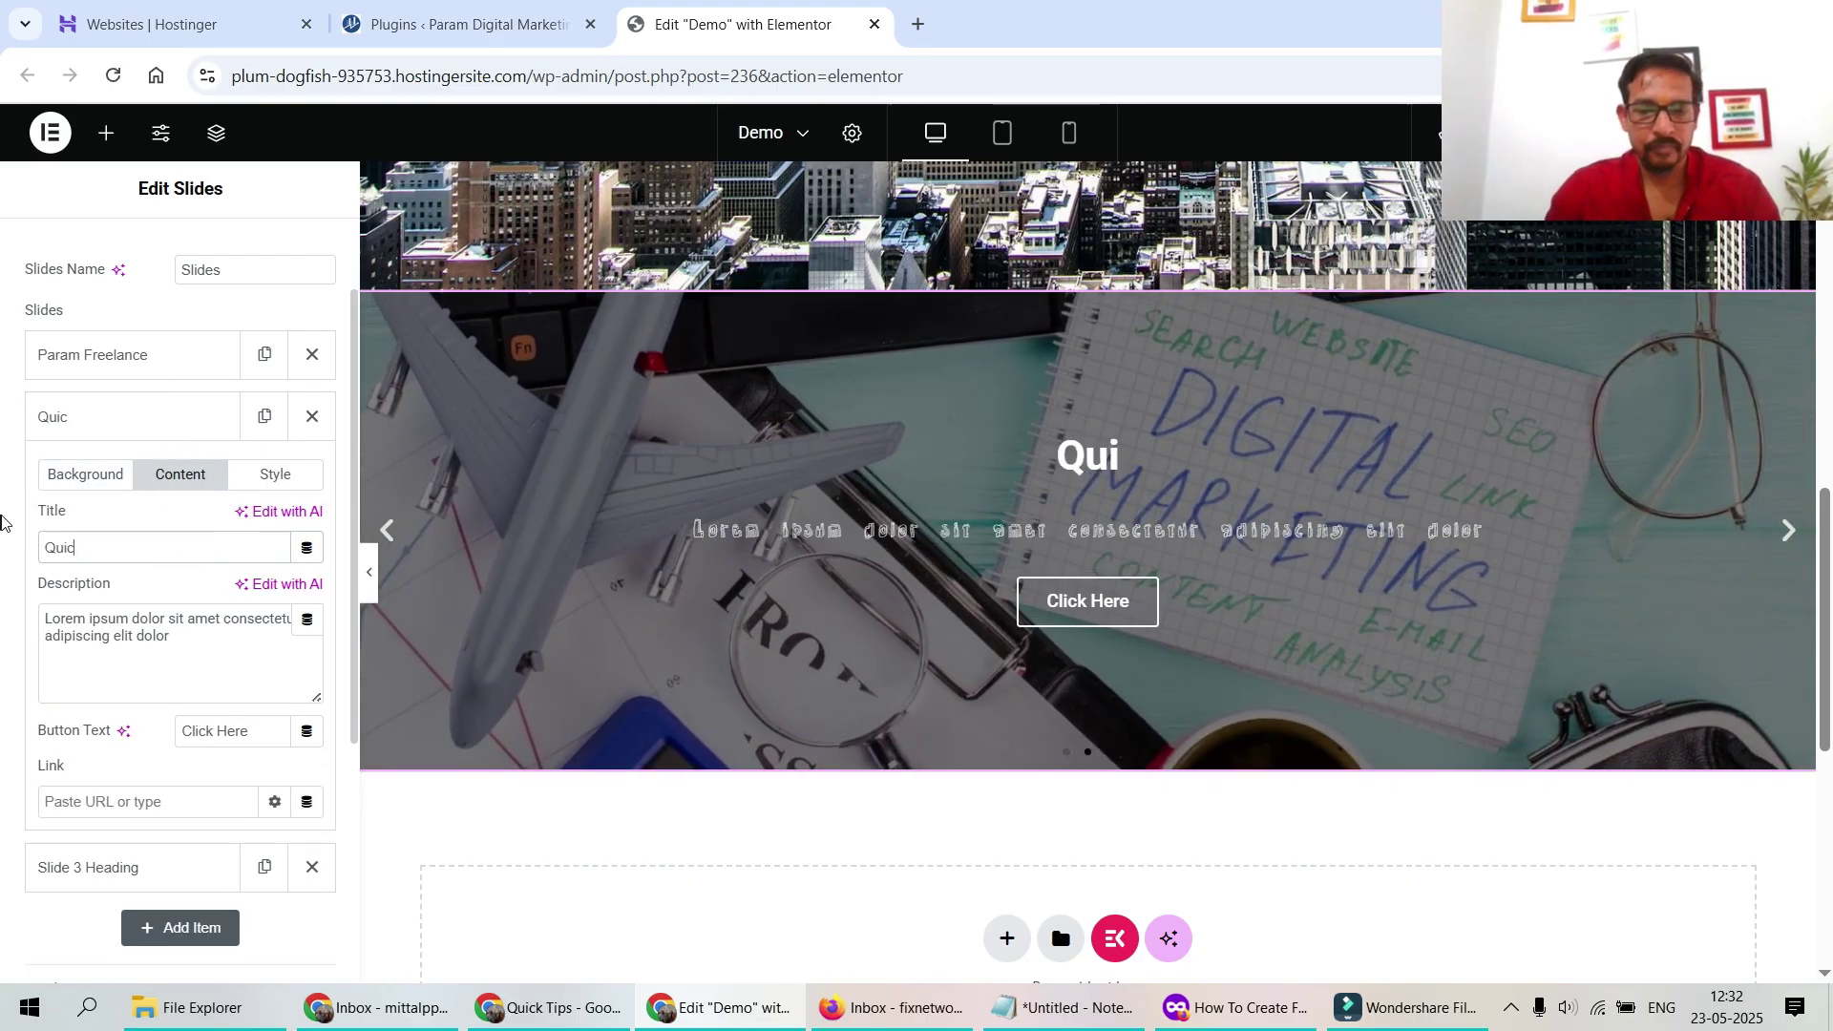
triple_click(190, 638)
text(Welcome to Quick Tips YT channel by Param Freelance. Press the subscribe button to watch more videos on Website design and Automation.)
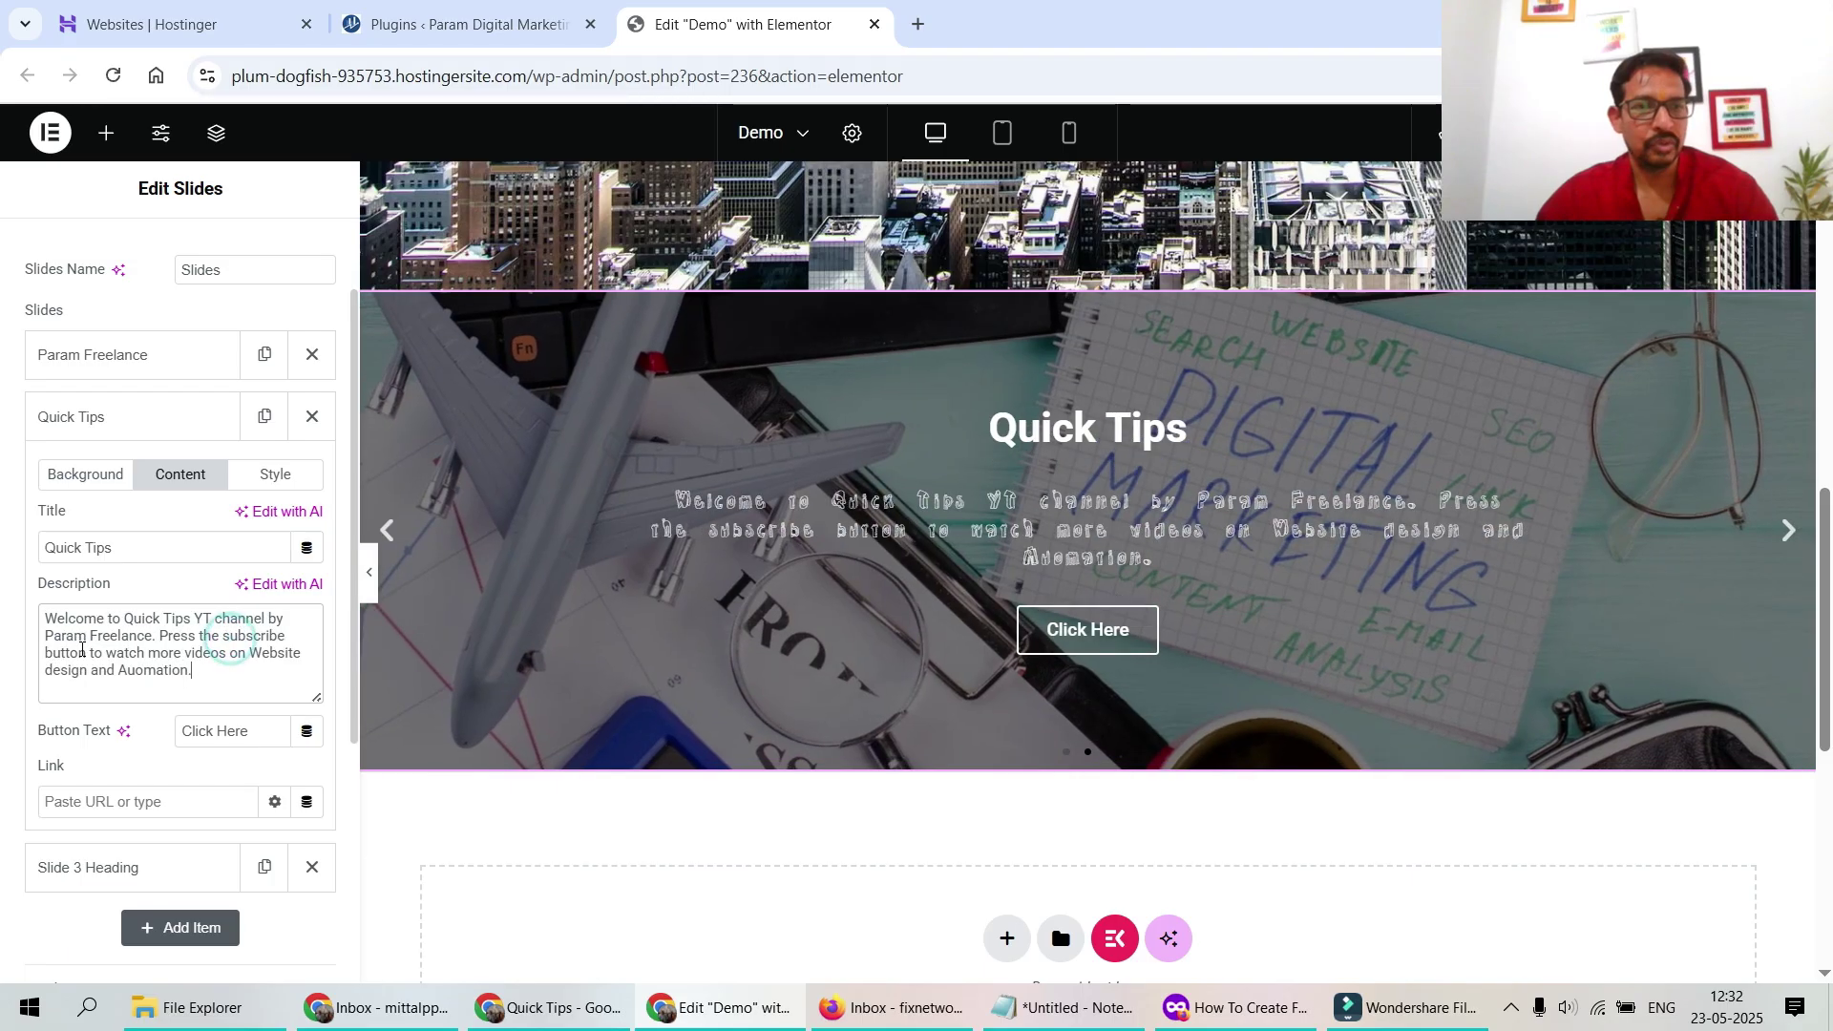
Change the second slide's button text to "Get a Quote"
key(Tab)
text(G)
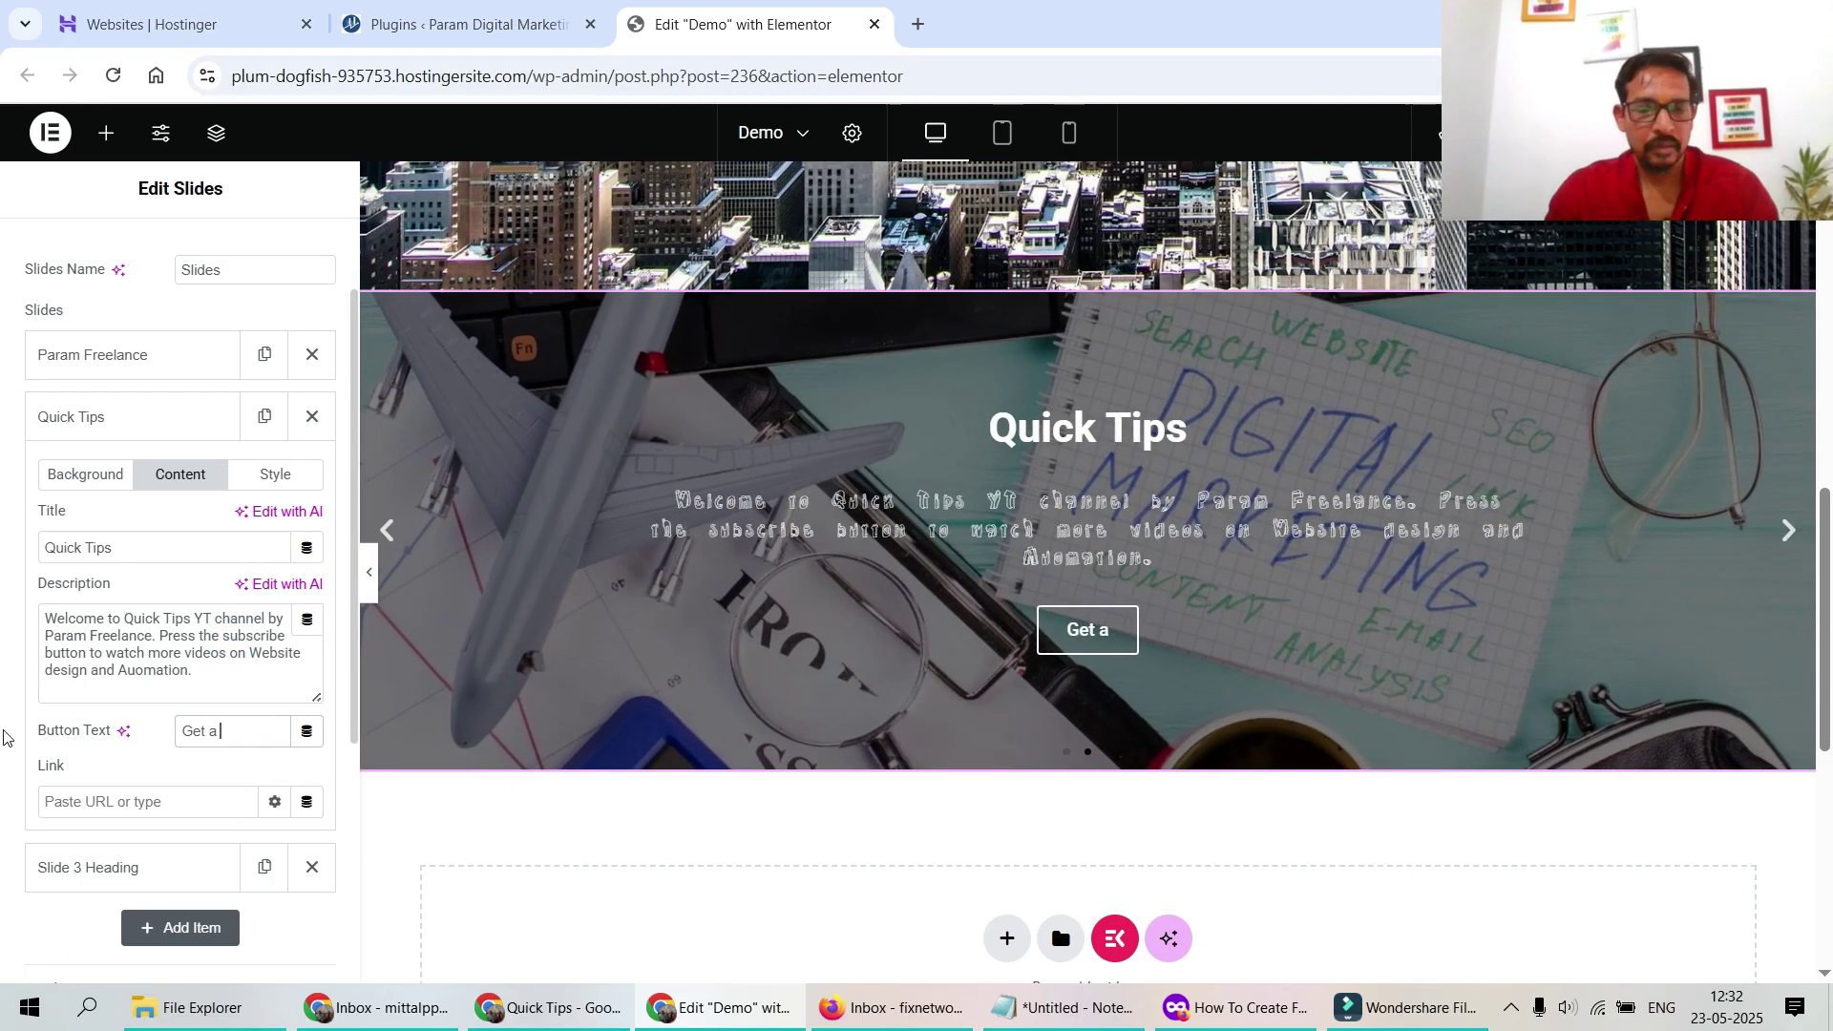
text(et a Quote)
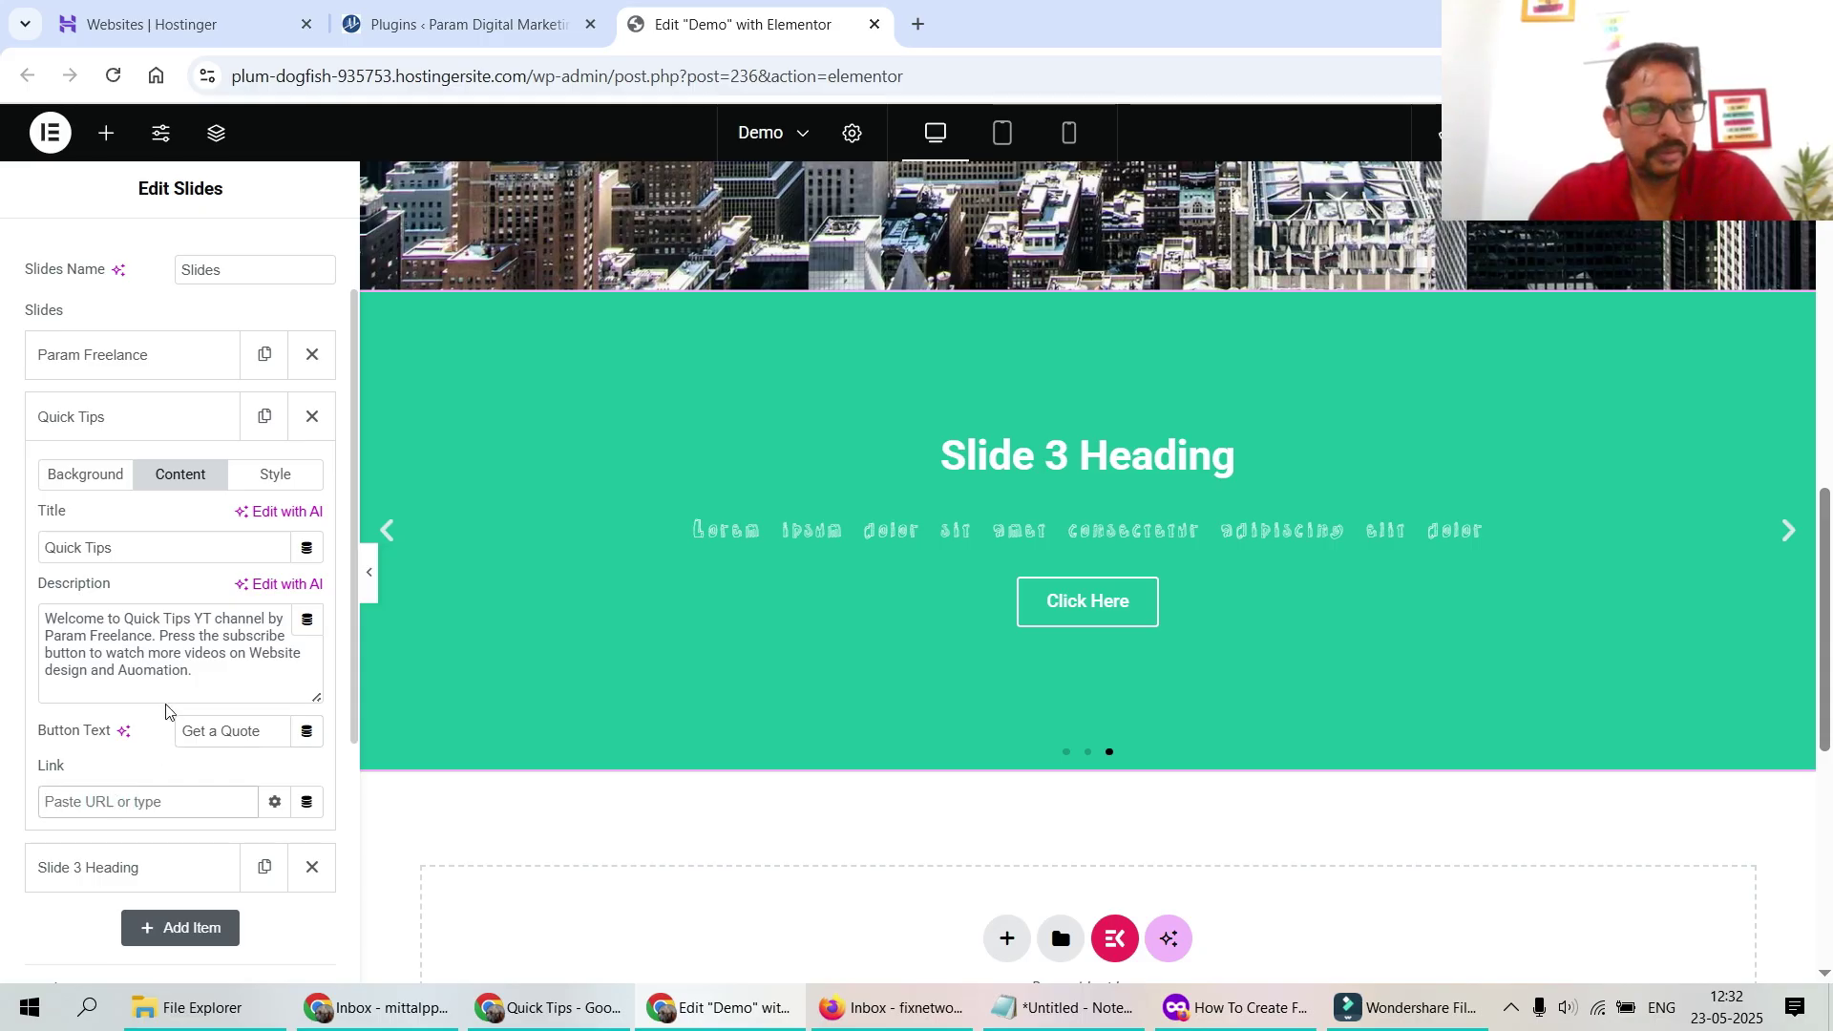
click(272, 474)
click(170, 475)
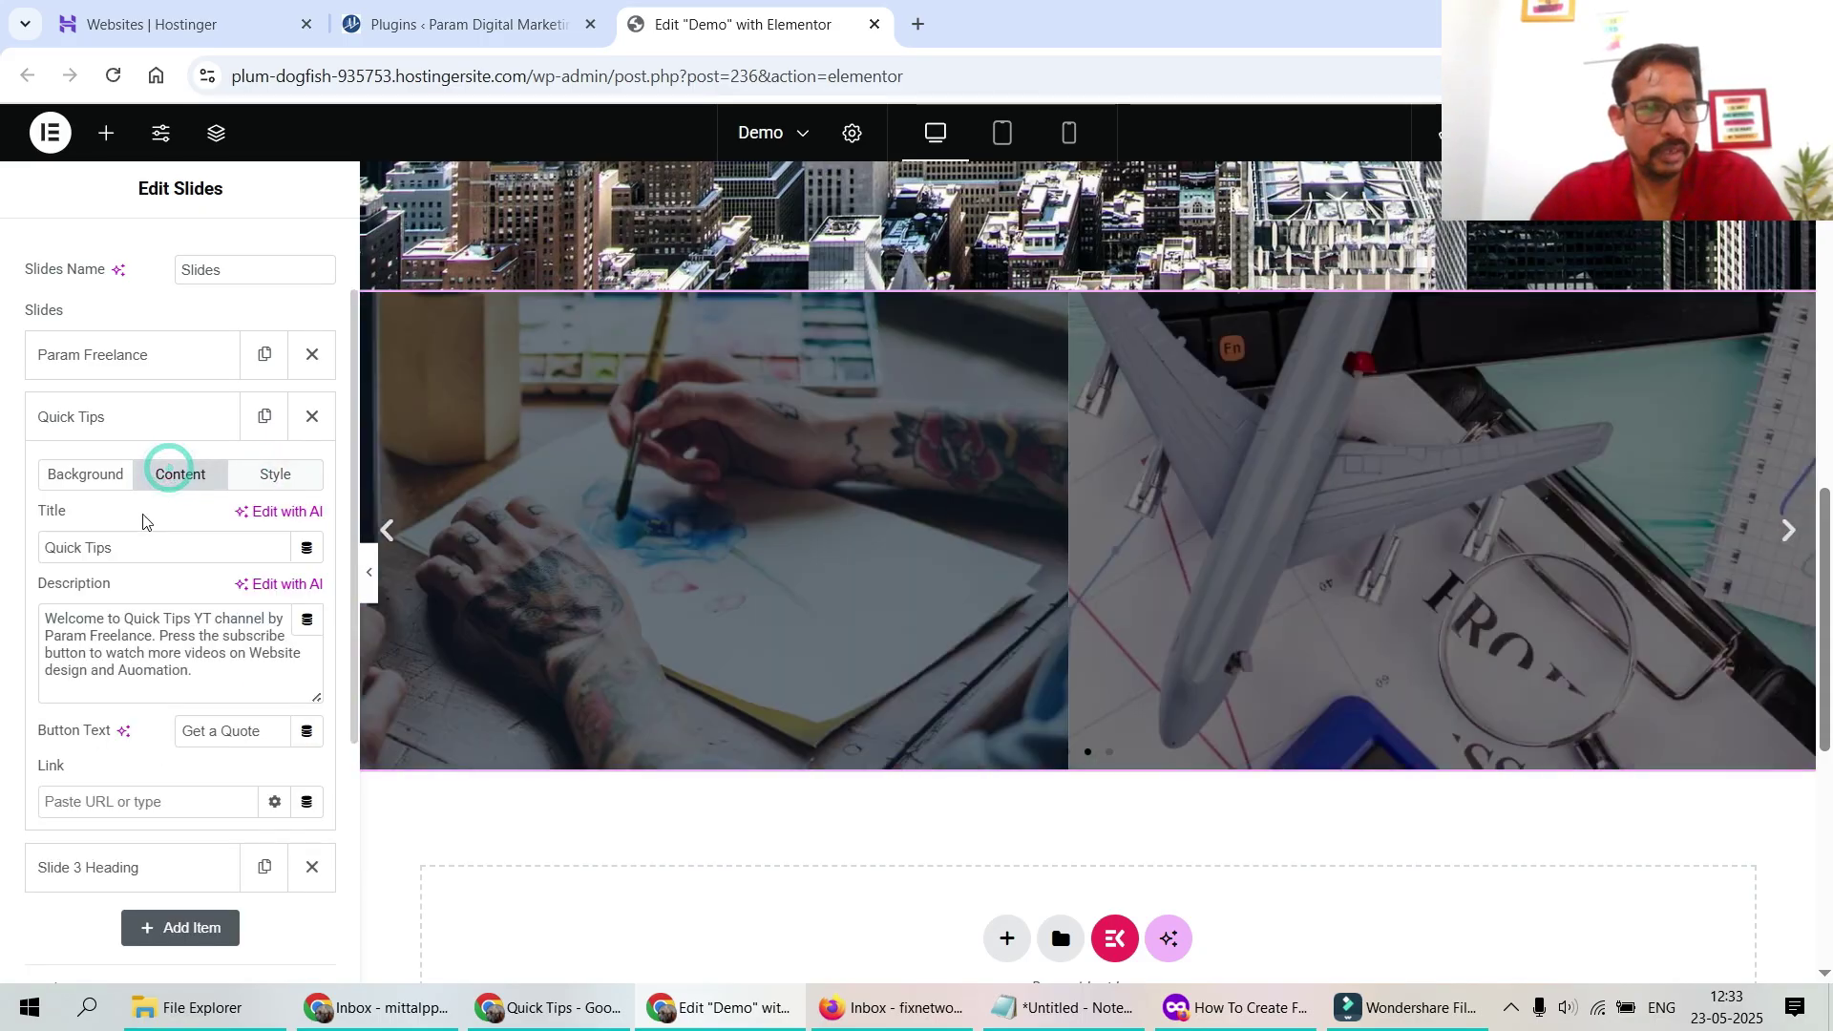
click(82, 415)
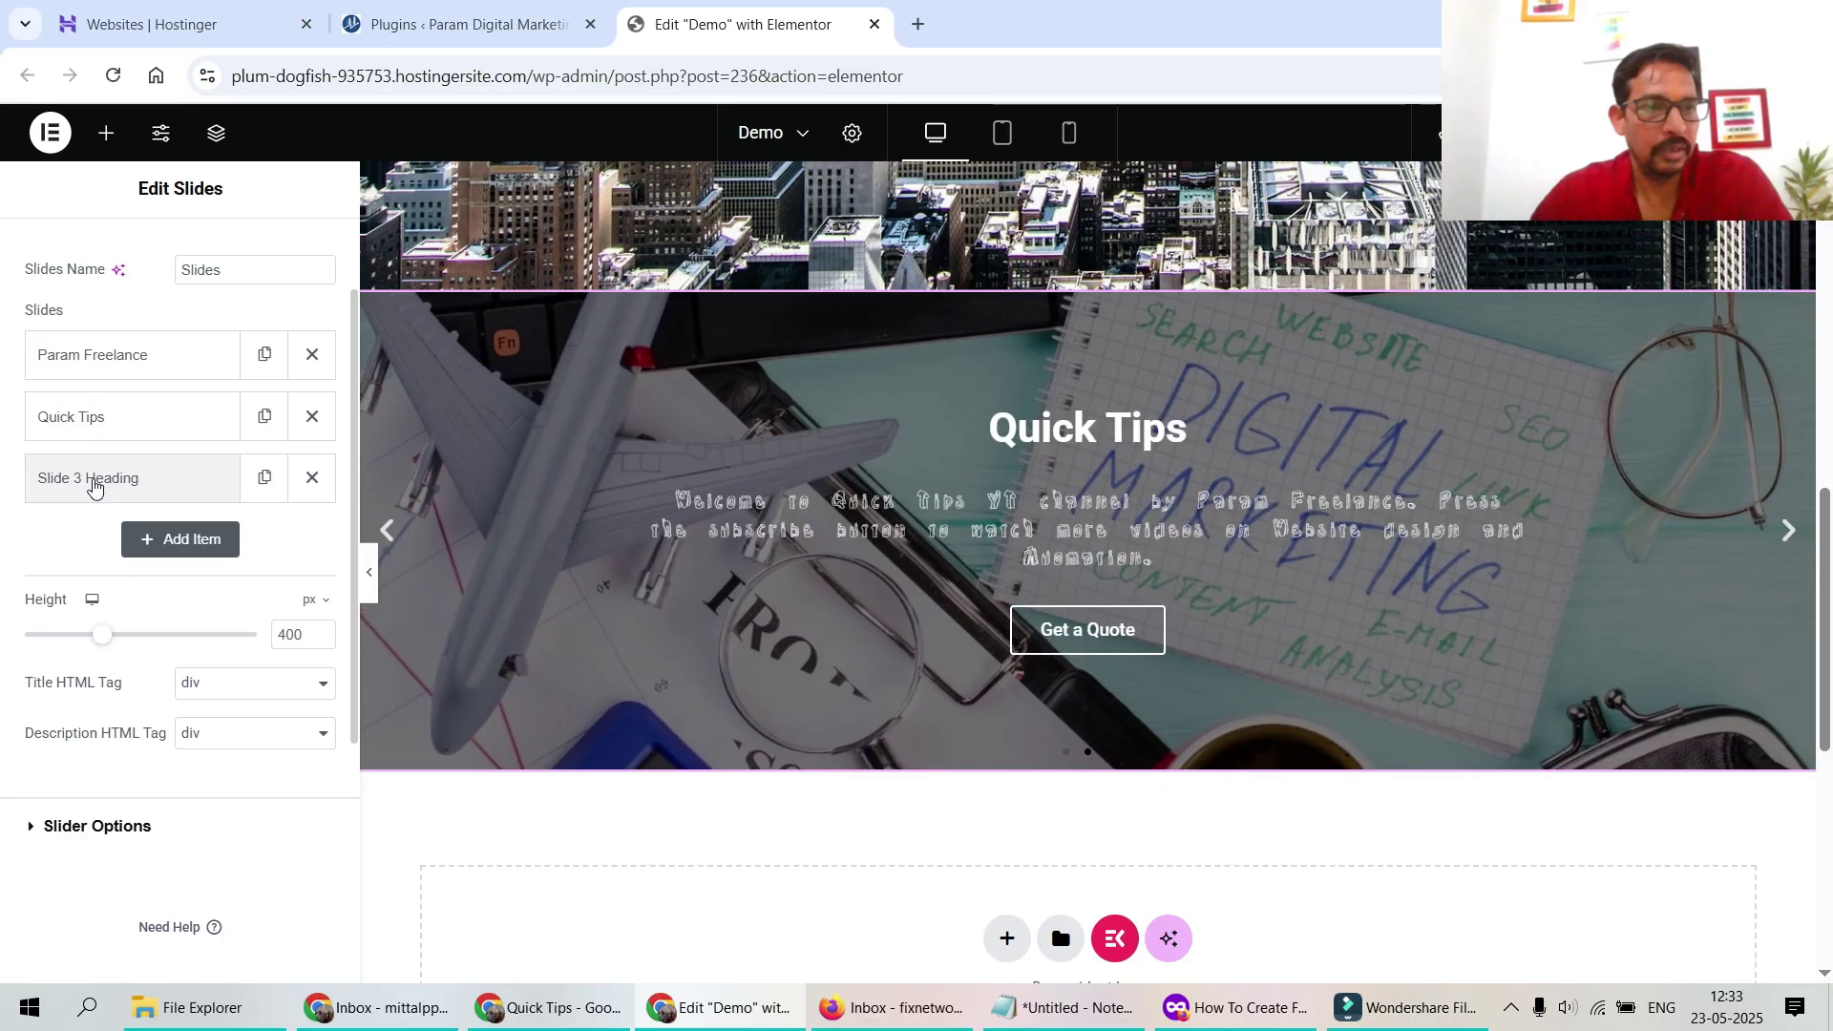
Change the third slide's background color to the dark green #0C5A4B
click(93, 482)
click(167, 678)
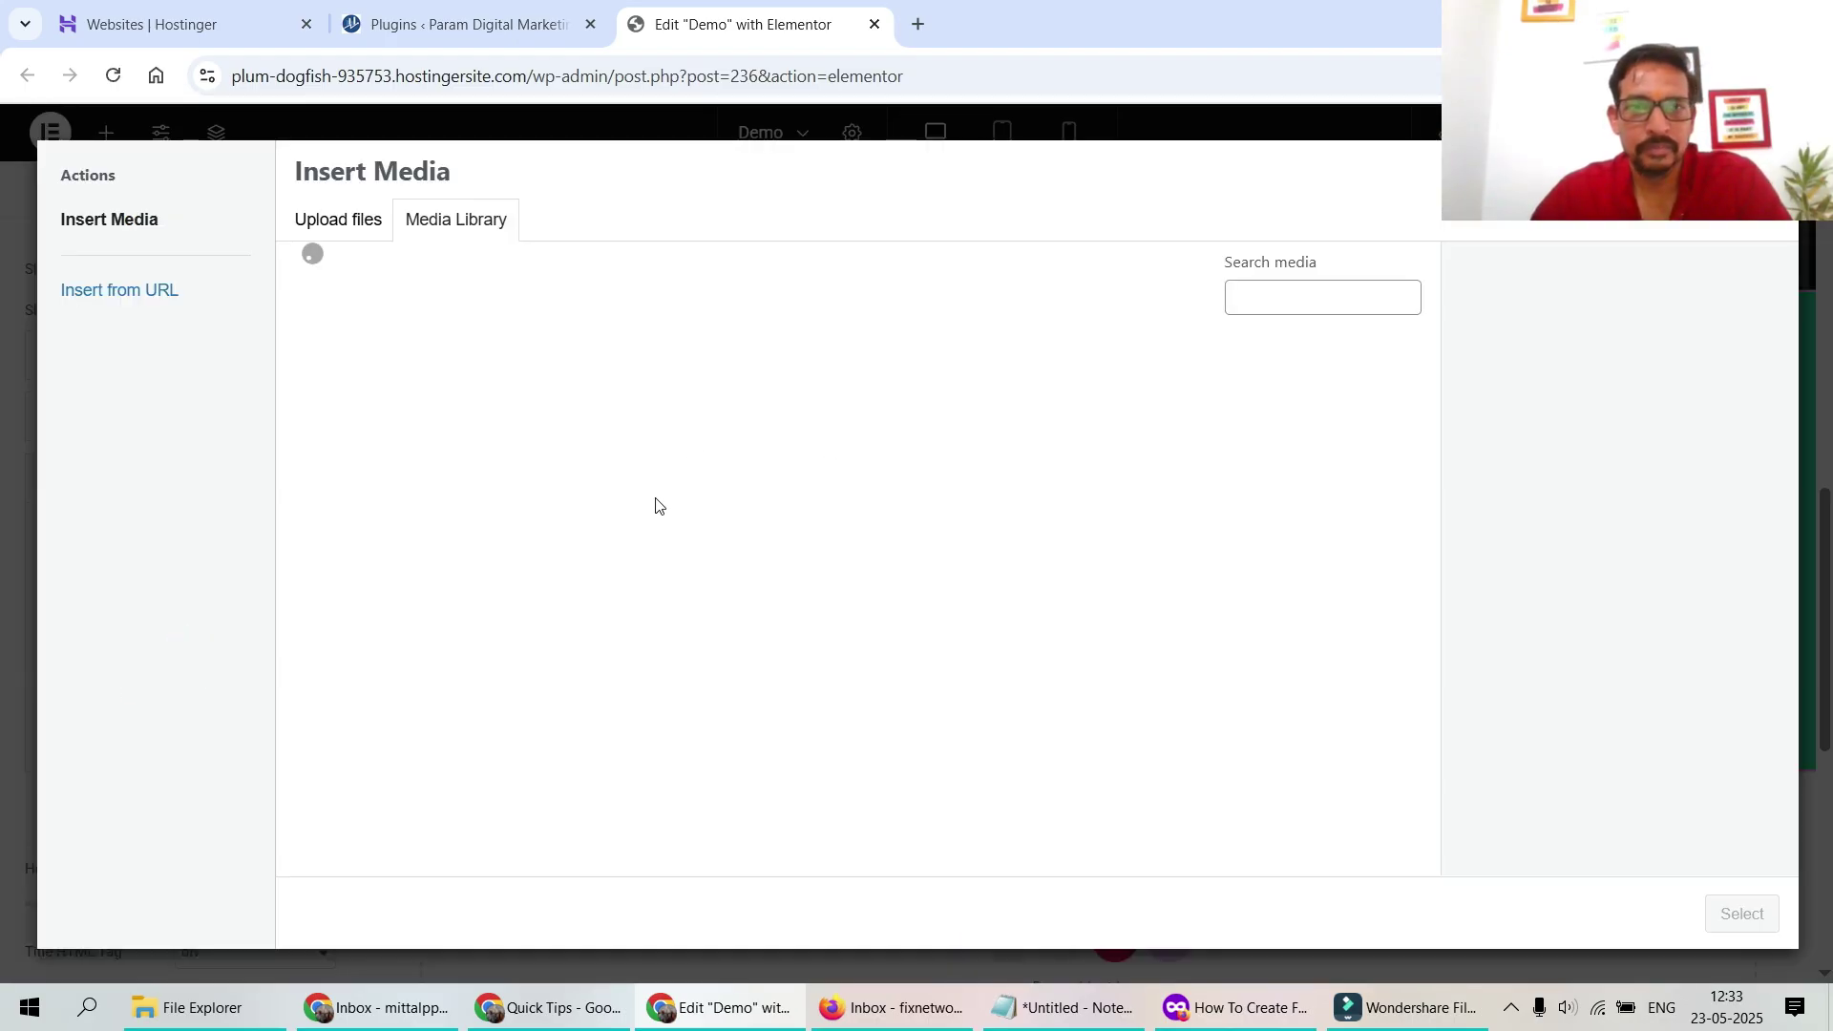
key(Escape)
click(307, 582)
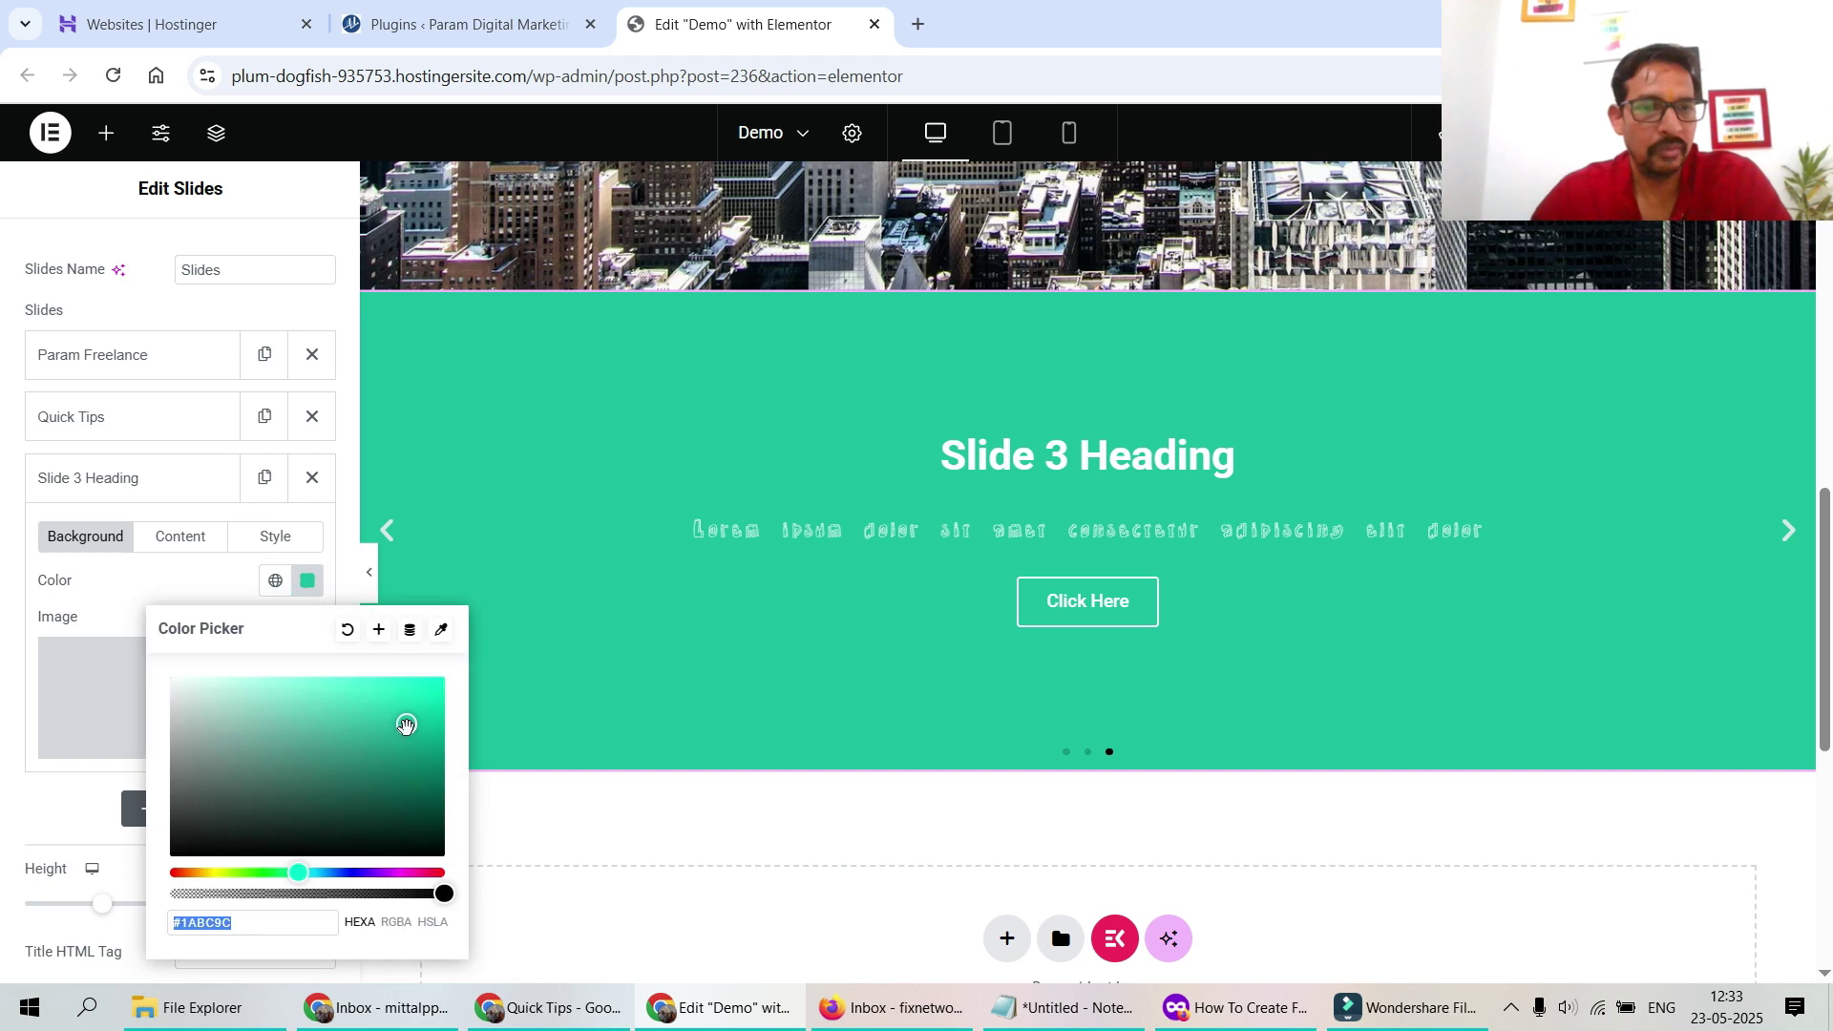
mouse_move(390, 798)
mouse_down()
mouse_move(397, 768)
mouse_move(408, 794)
mouse_up()
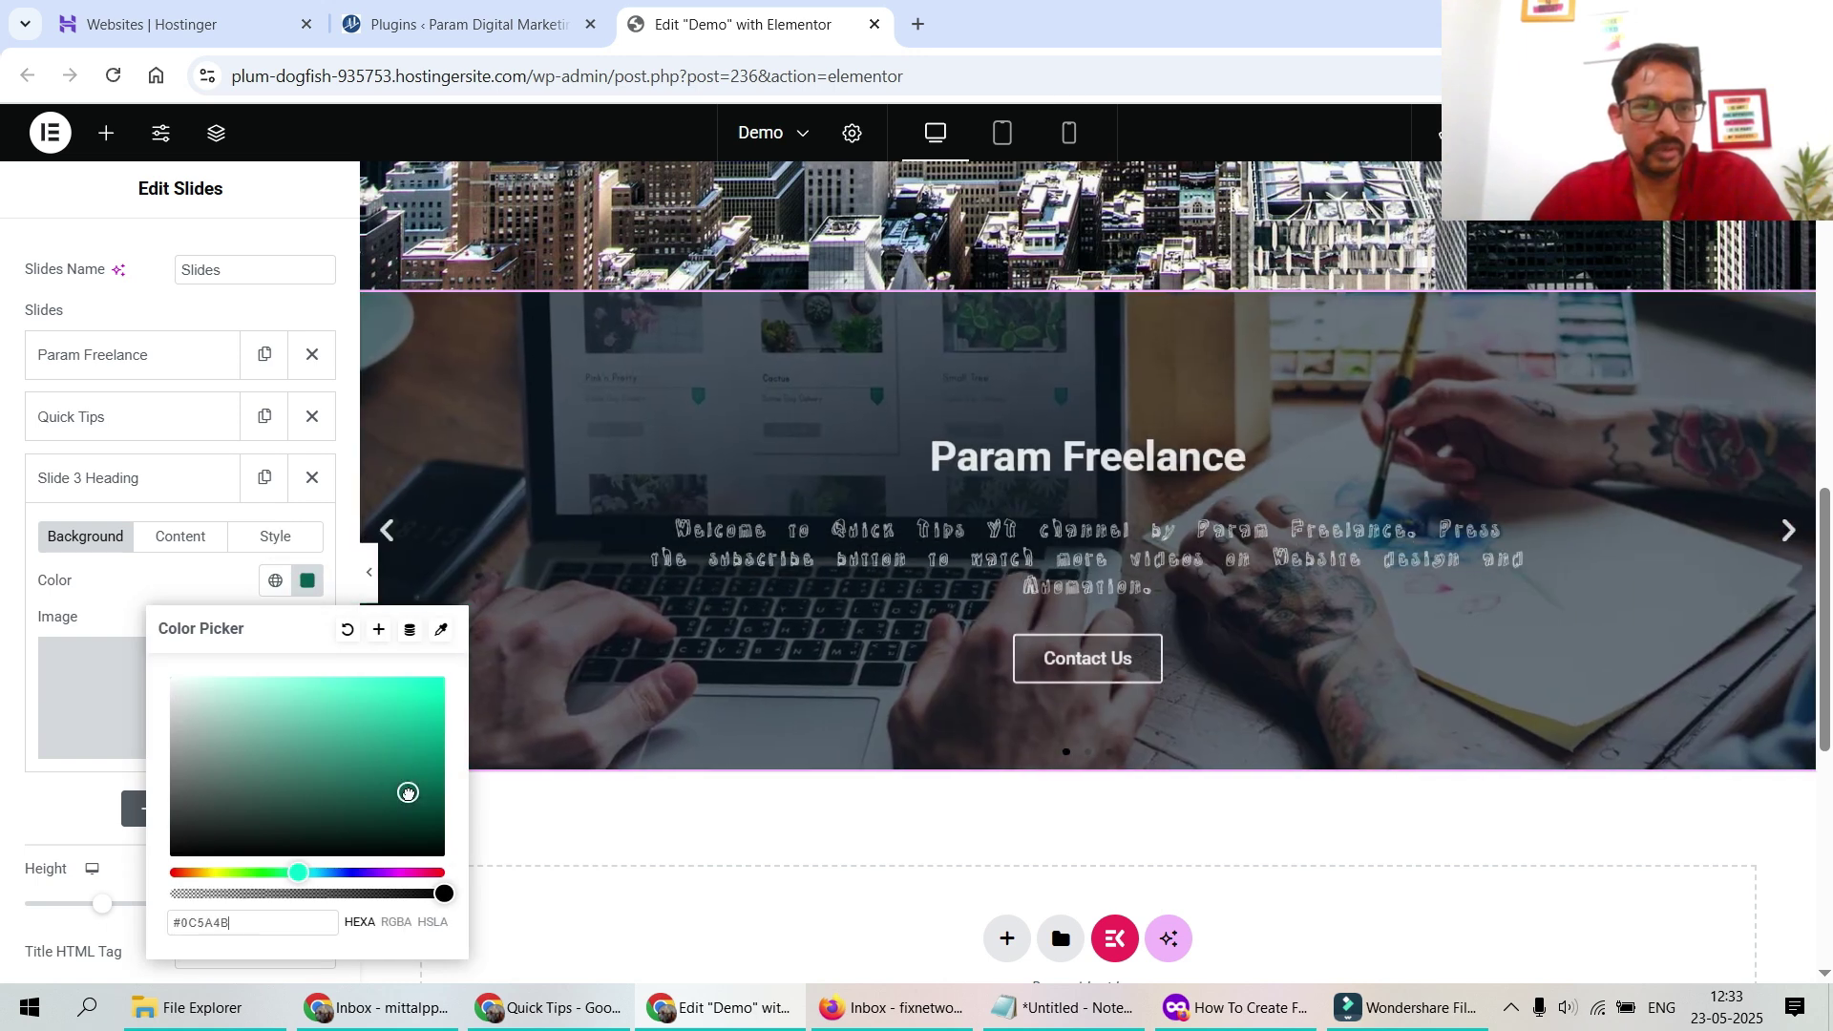
click(168, 561)
Fill in the third slide with the title "Param Freelance", the first slide's description and the button text "Contact Us"
click(181, 535)
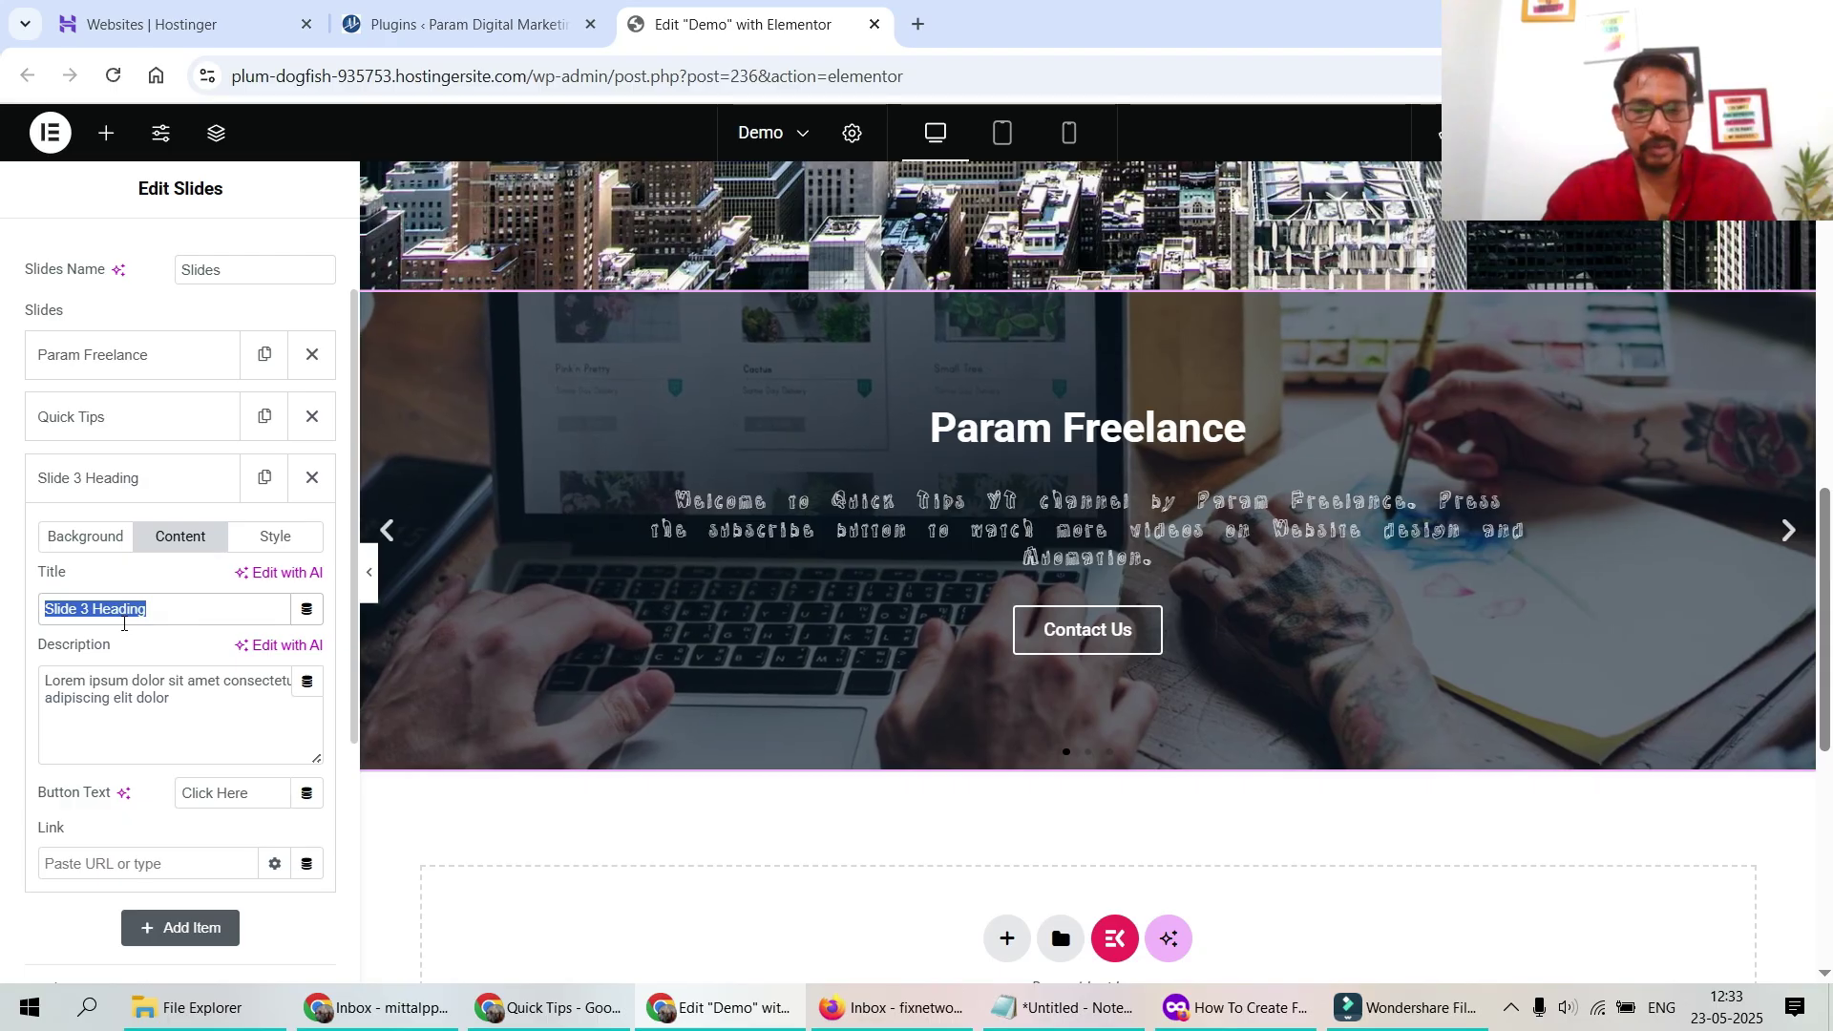
text(Param Freelance)
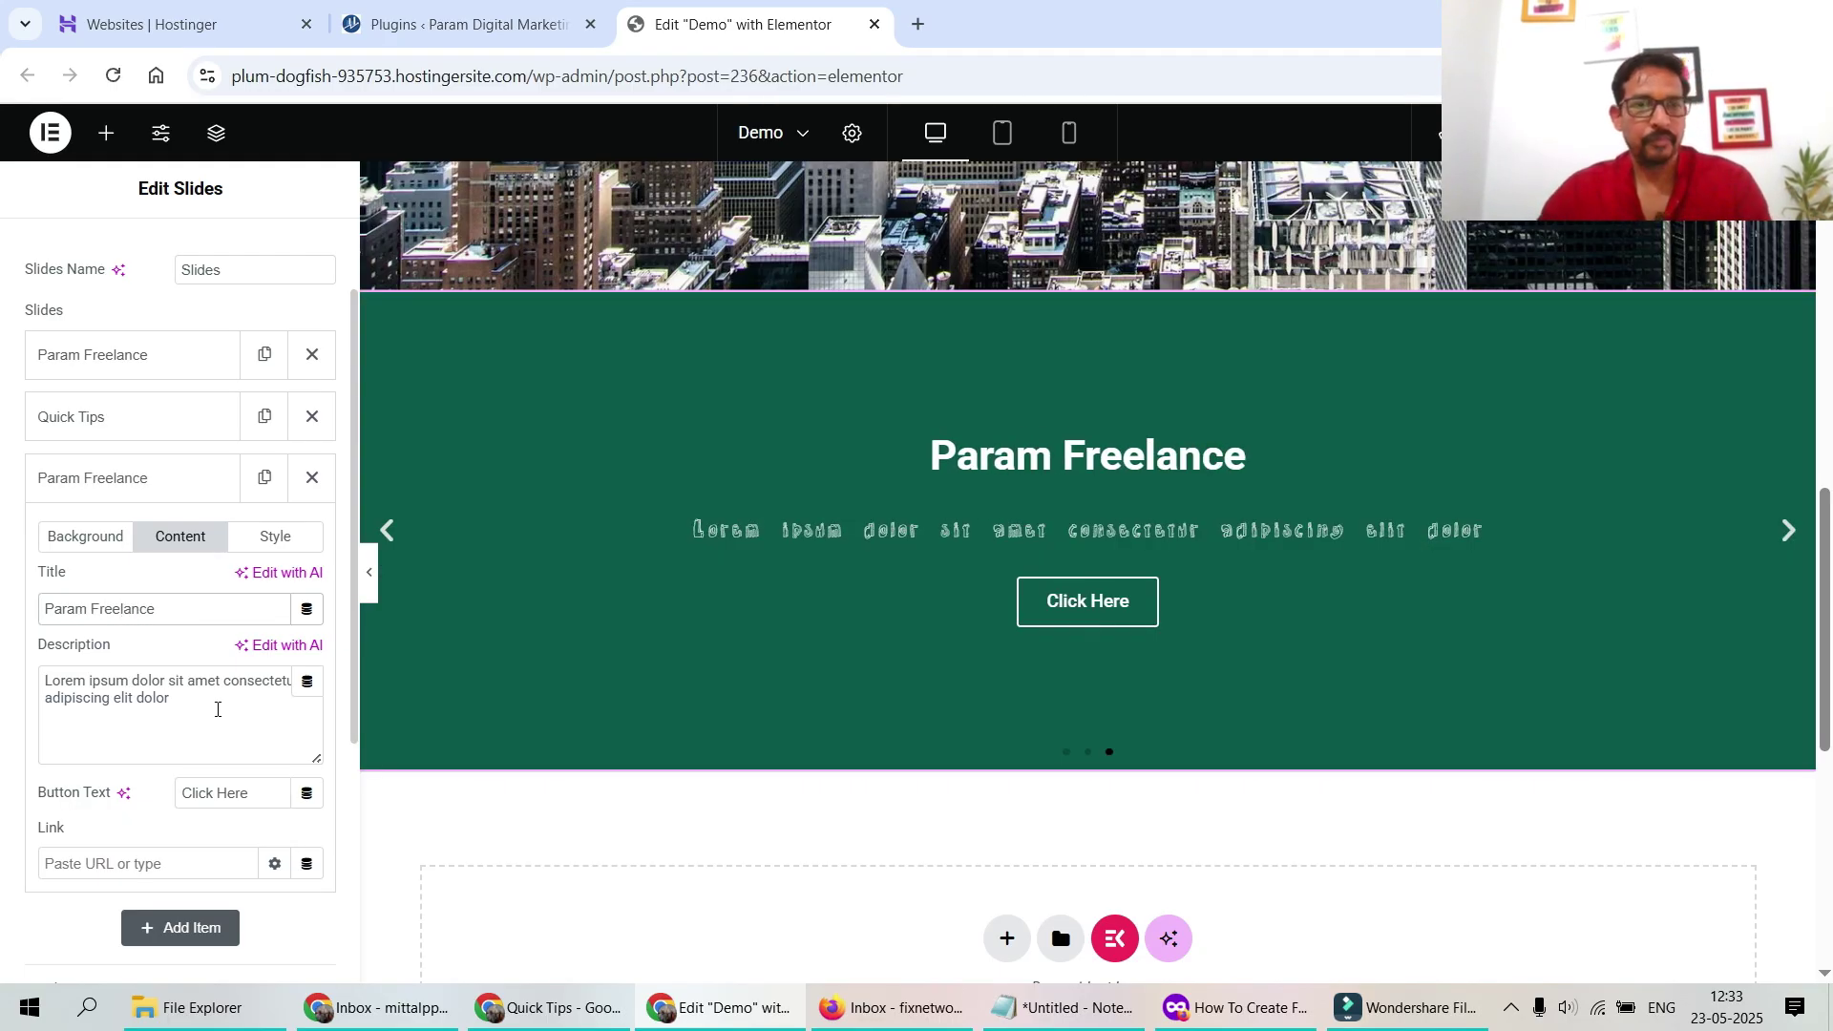
triple_click(212, 704)
text(Welcome to Quick Tips YT channel by Param Freelance. Press the subscribe button to watch more videos on Website design and Automation.)
triple_click(250, 794)
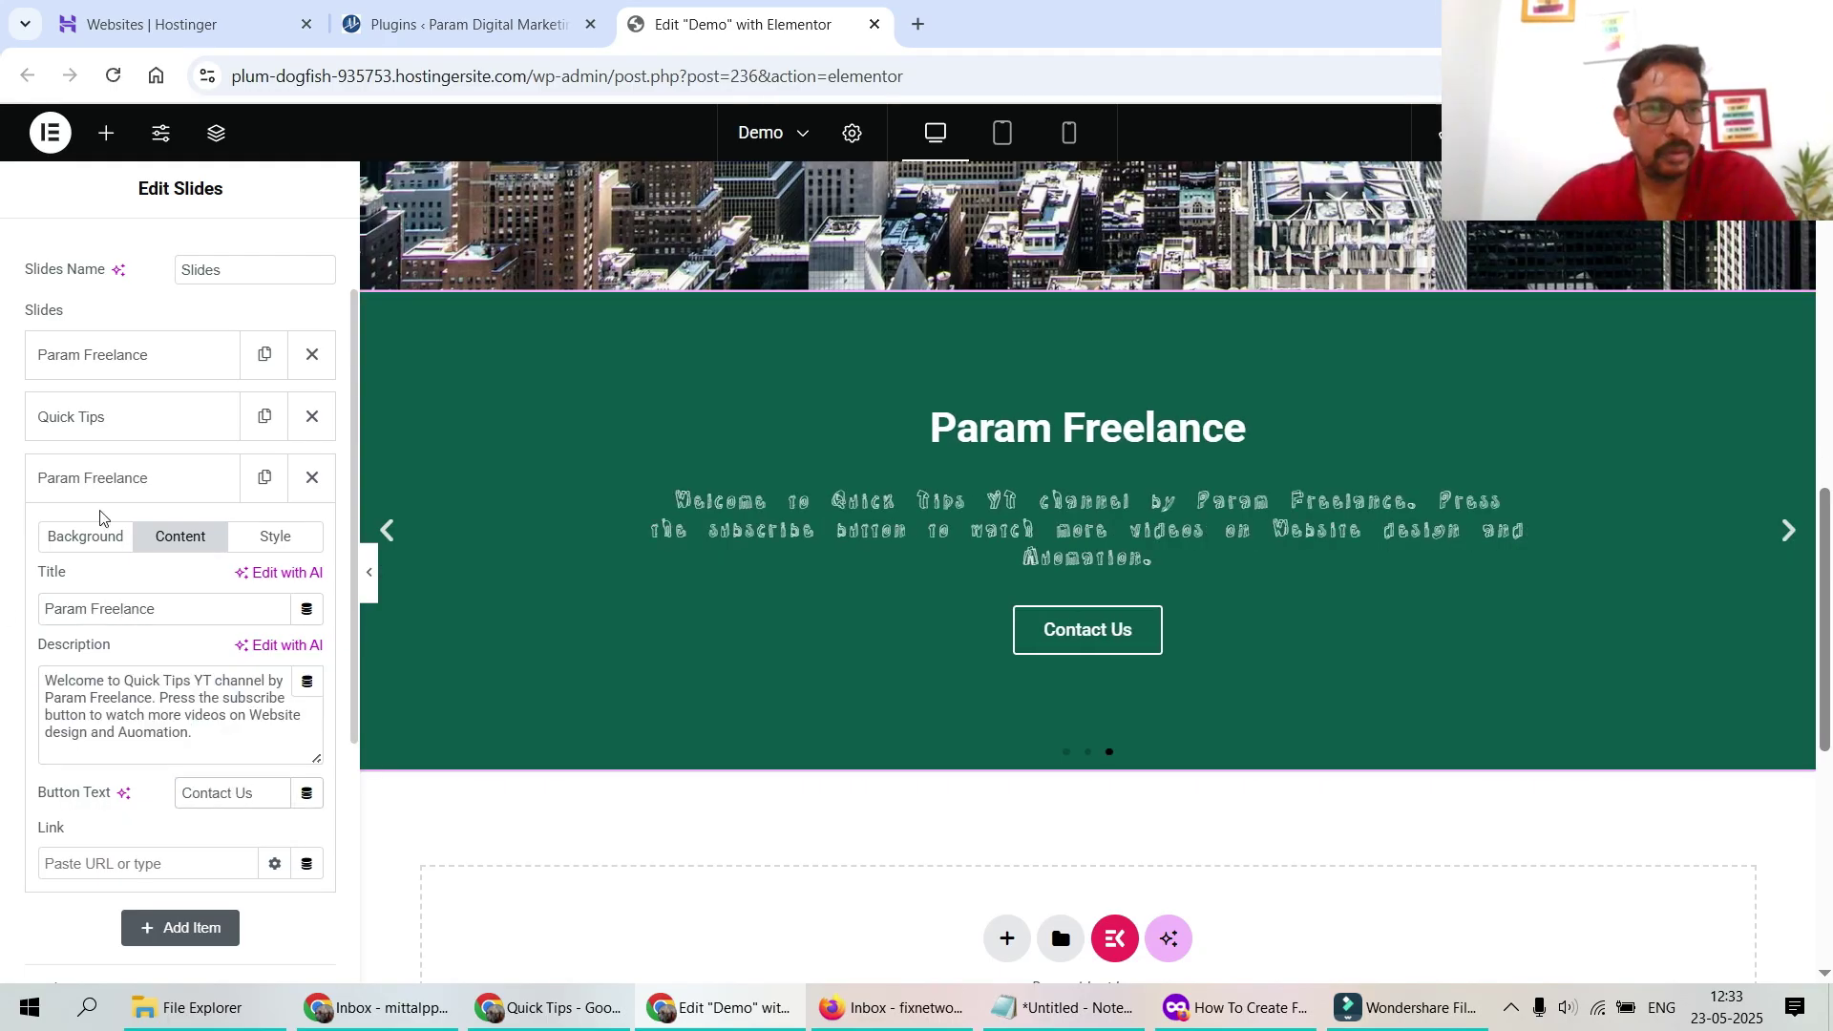
click(138, 478)
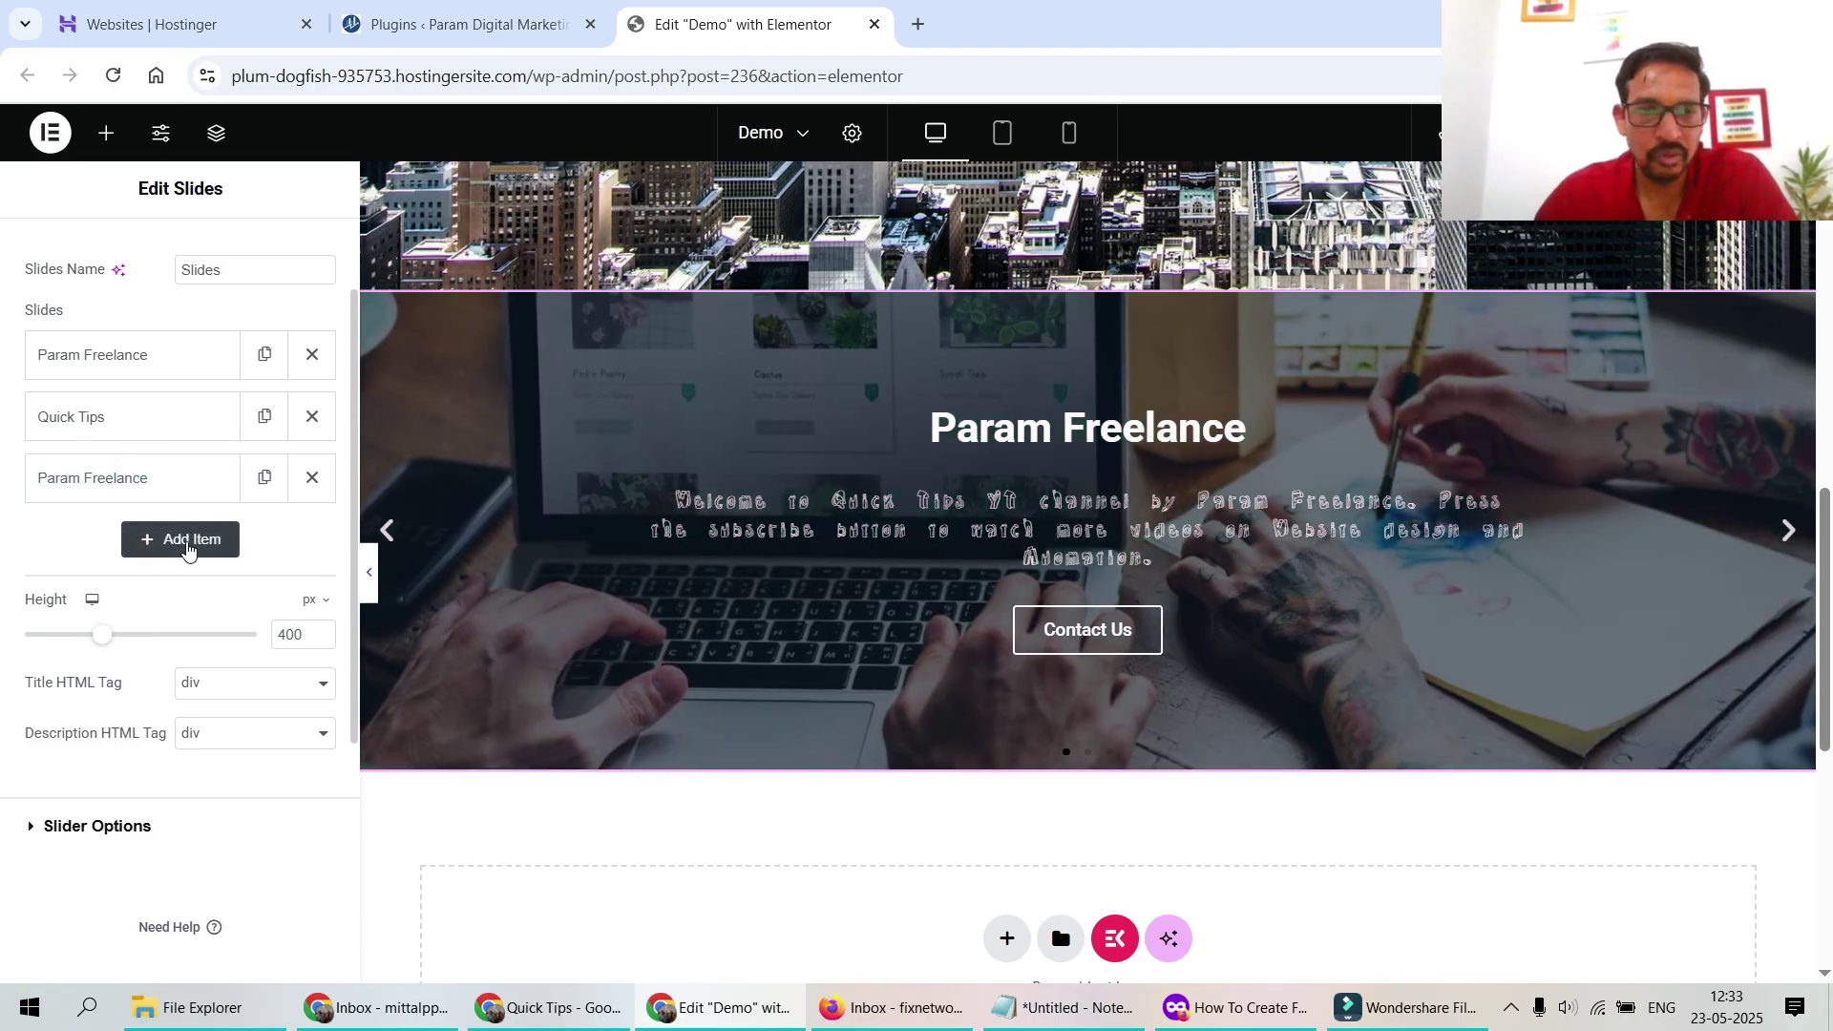
Increase the slider height to 500 px and then to 600 px
scroll(28, 601, down, 1)
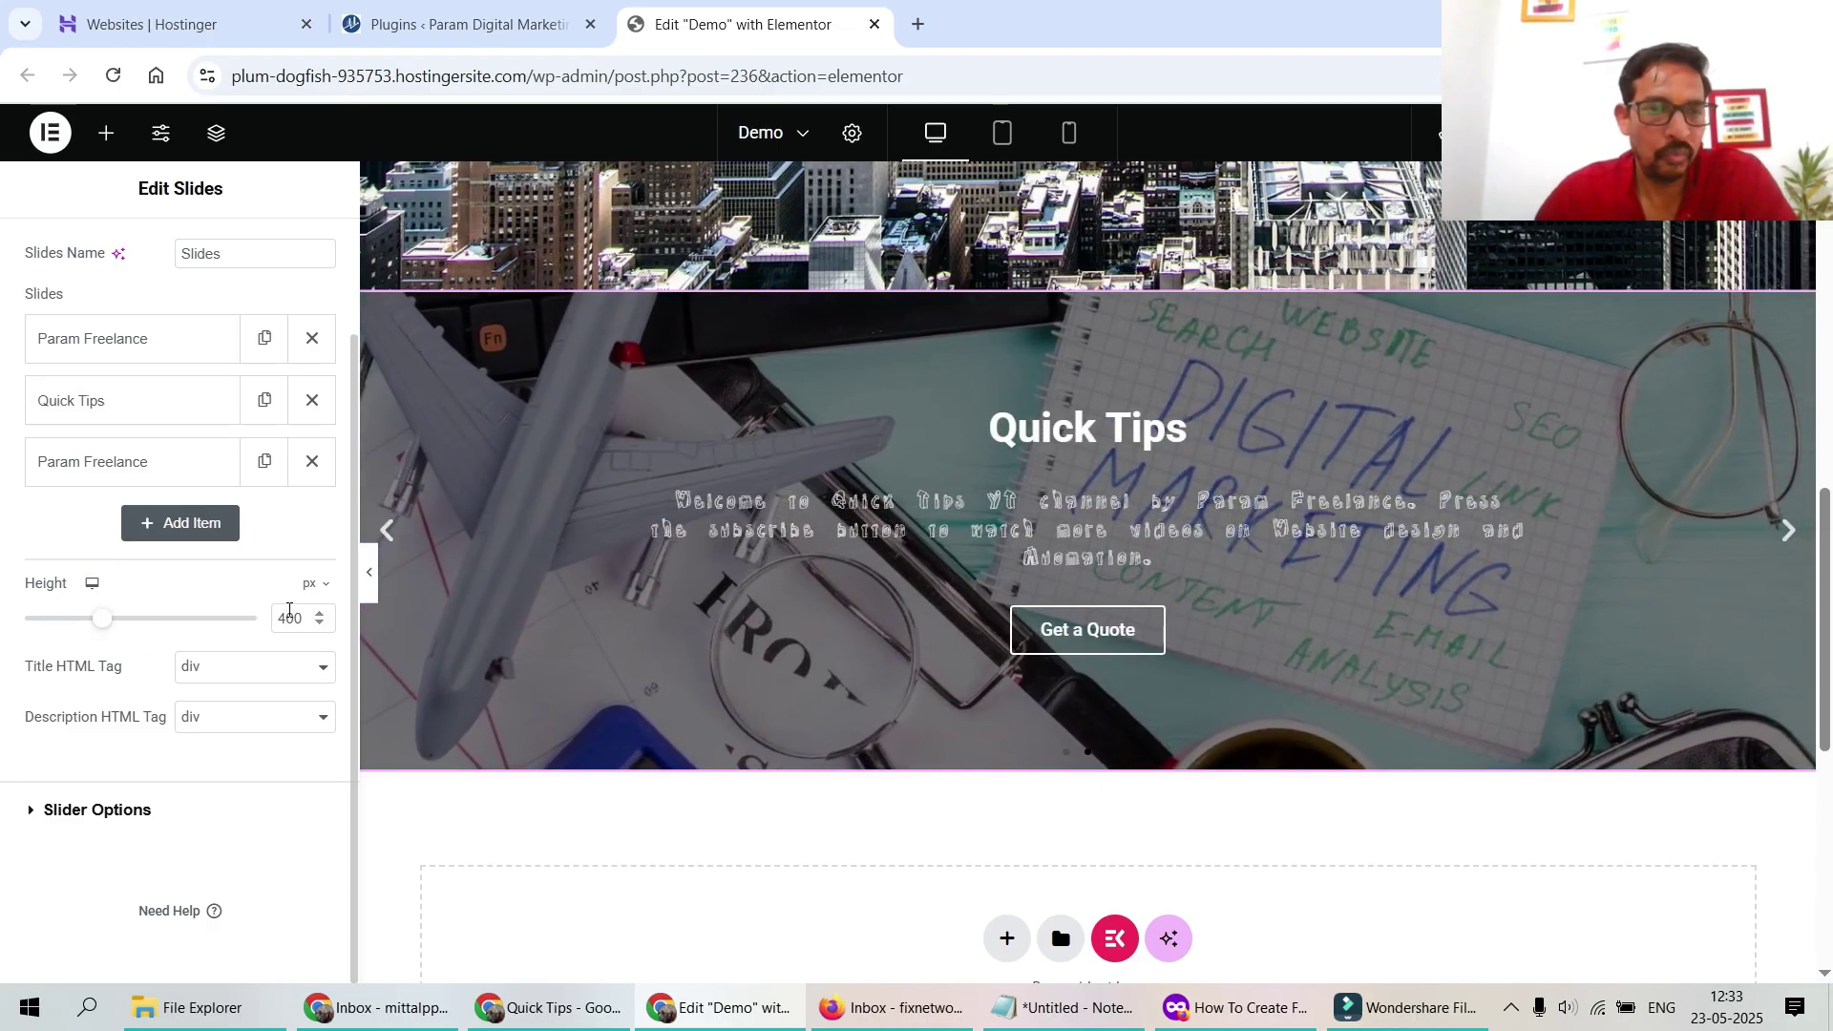
drag(289, 611, 241, 594)
text(5)
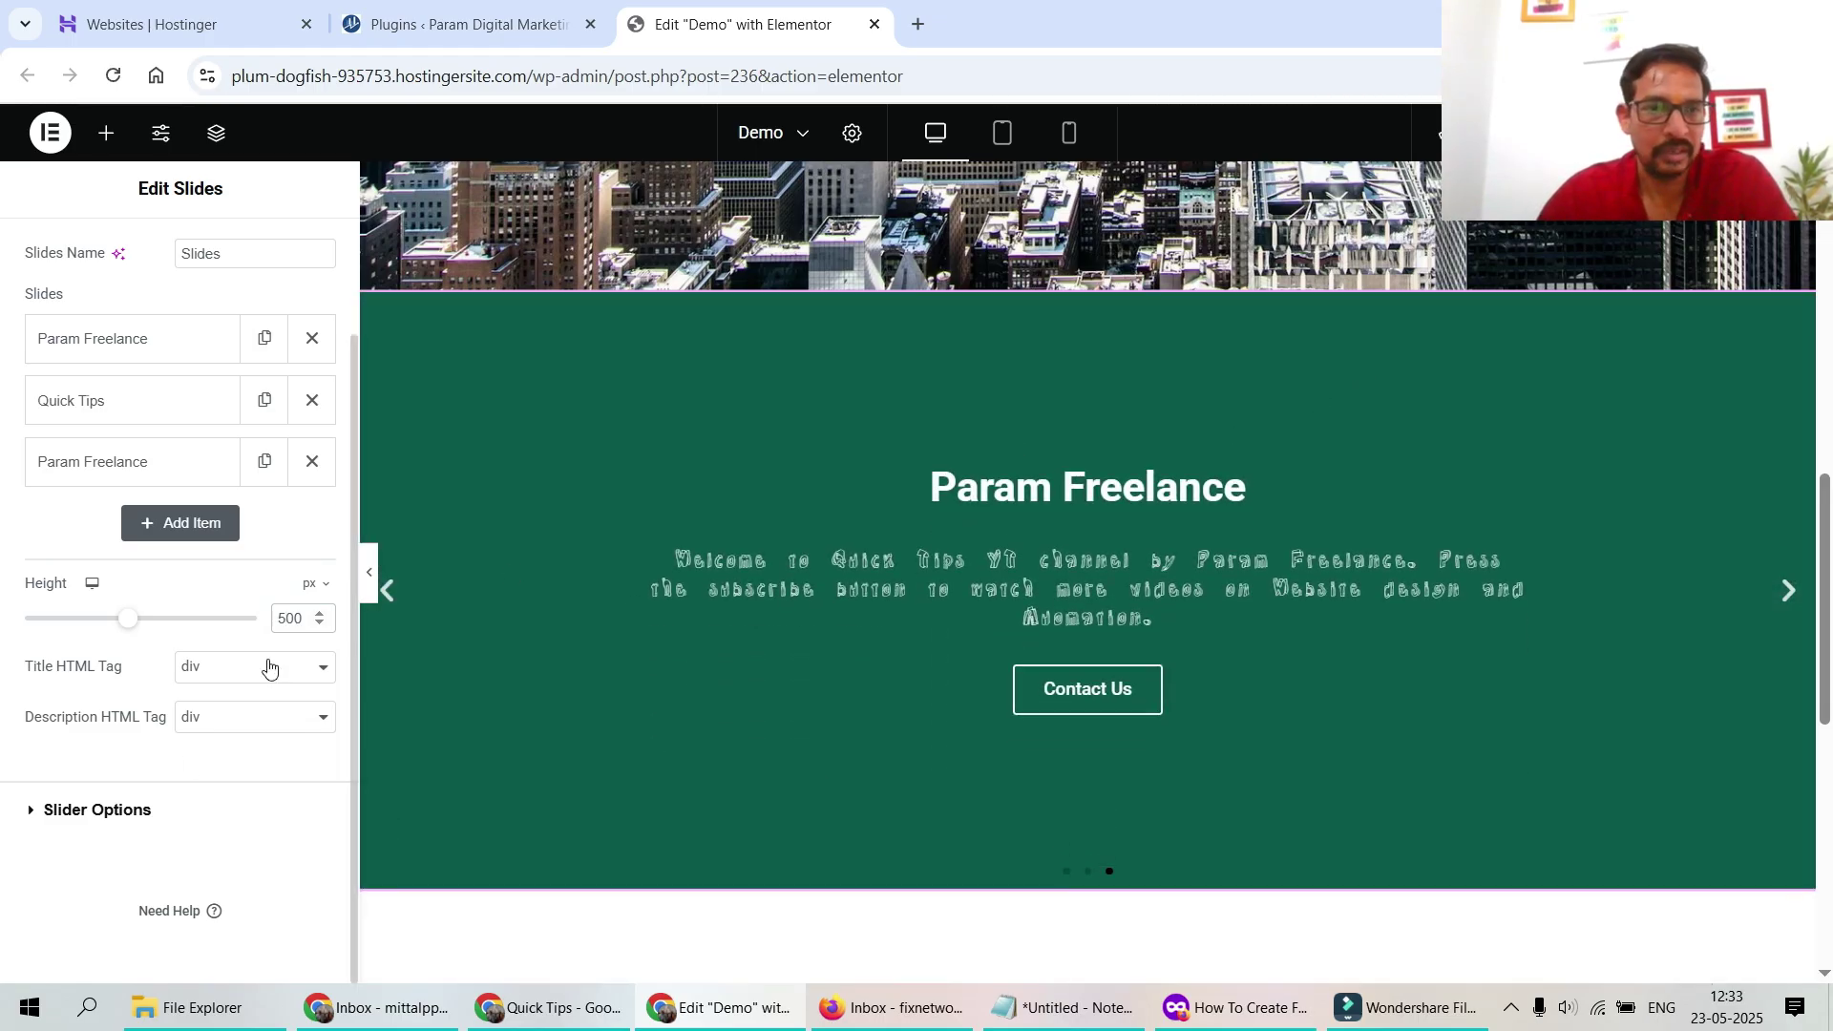
text(6)
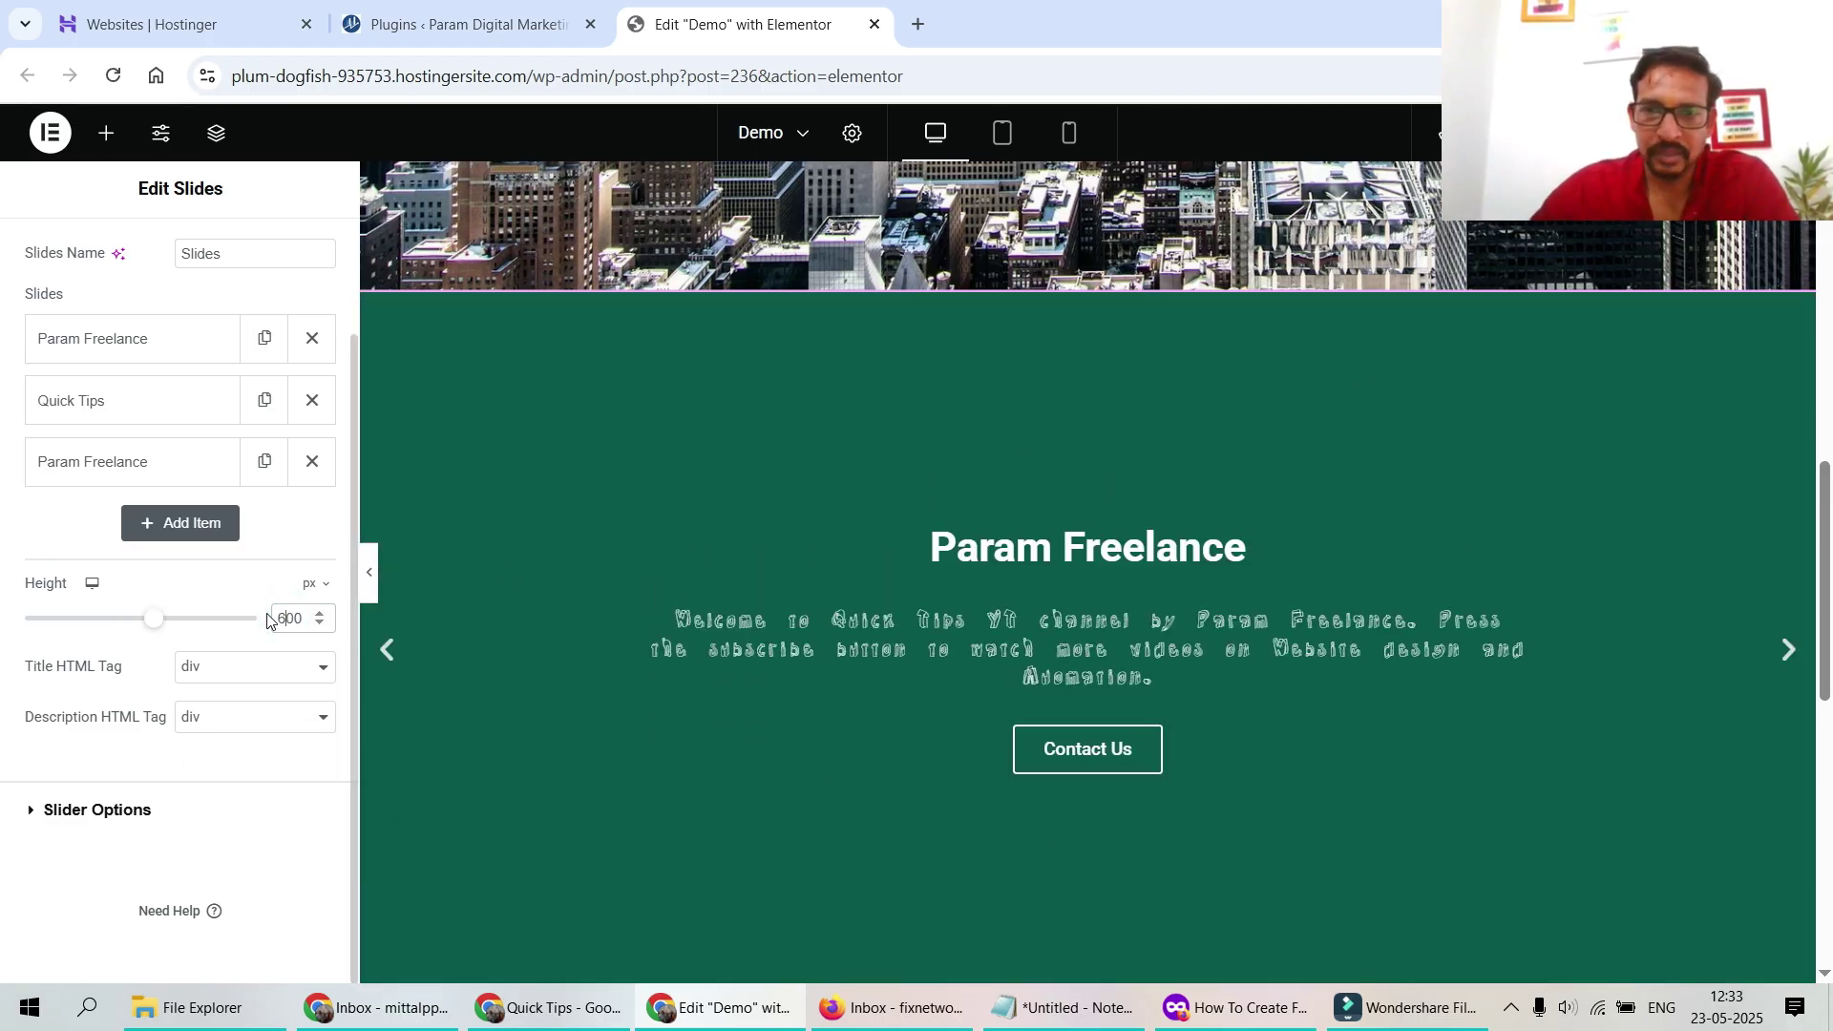
Preview the slider without the editing panel, advance through its slides, and restore the panel
click(370, 572)
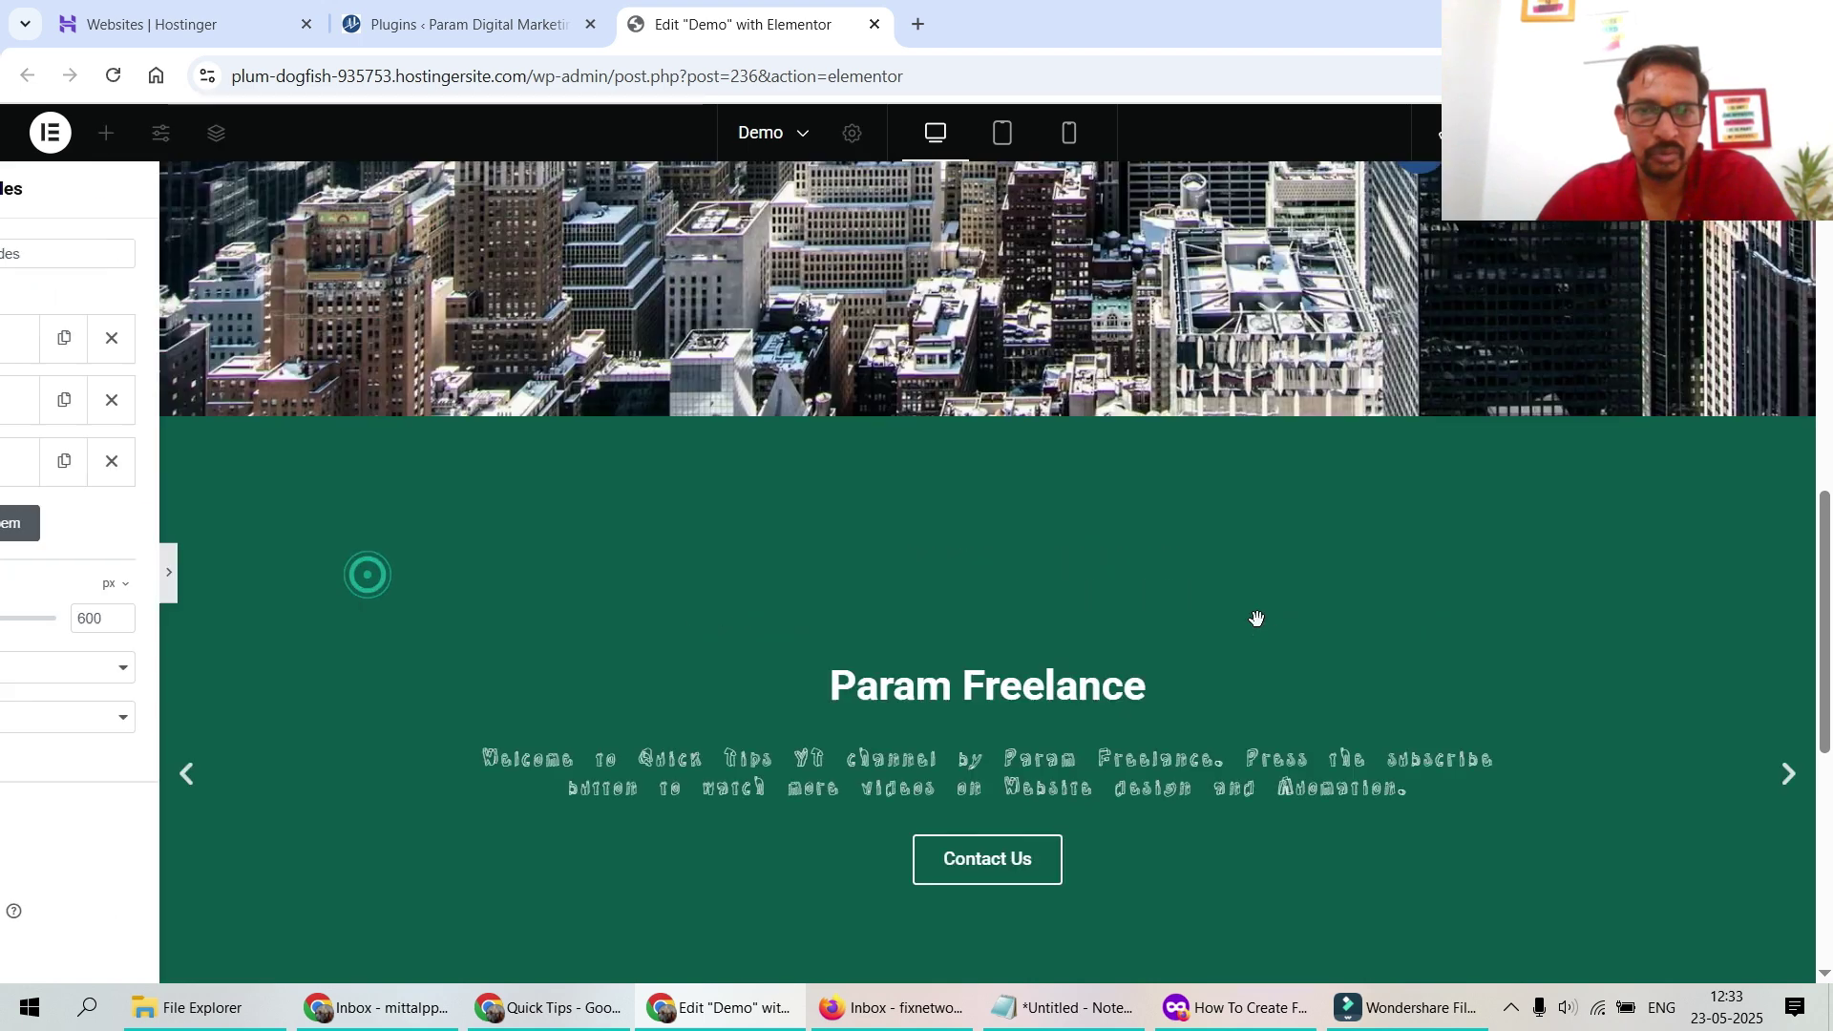
scroll(1795, 554, down, 4)
scroll(1766, 549, up, 1)
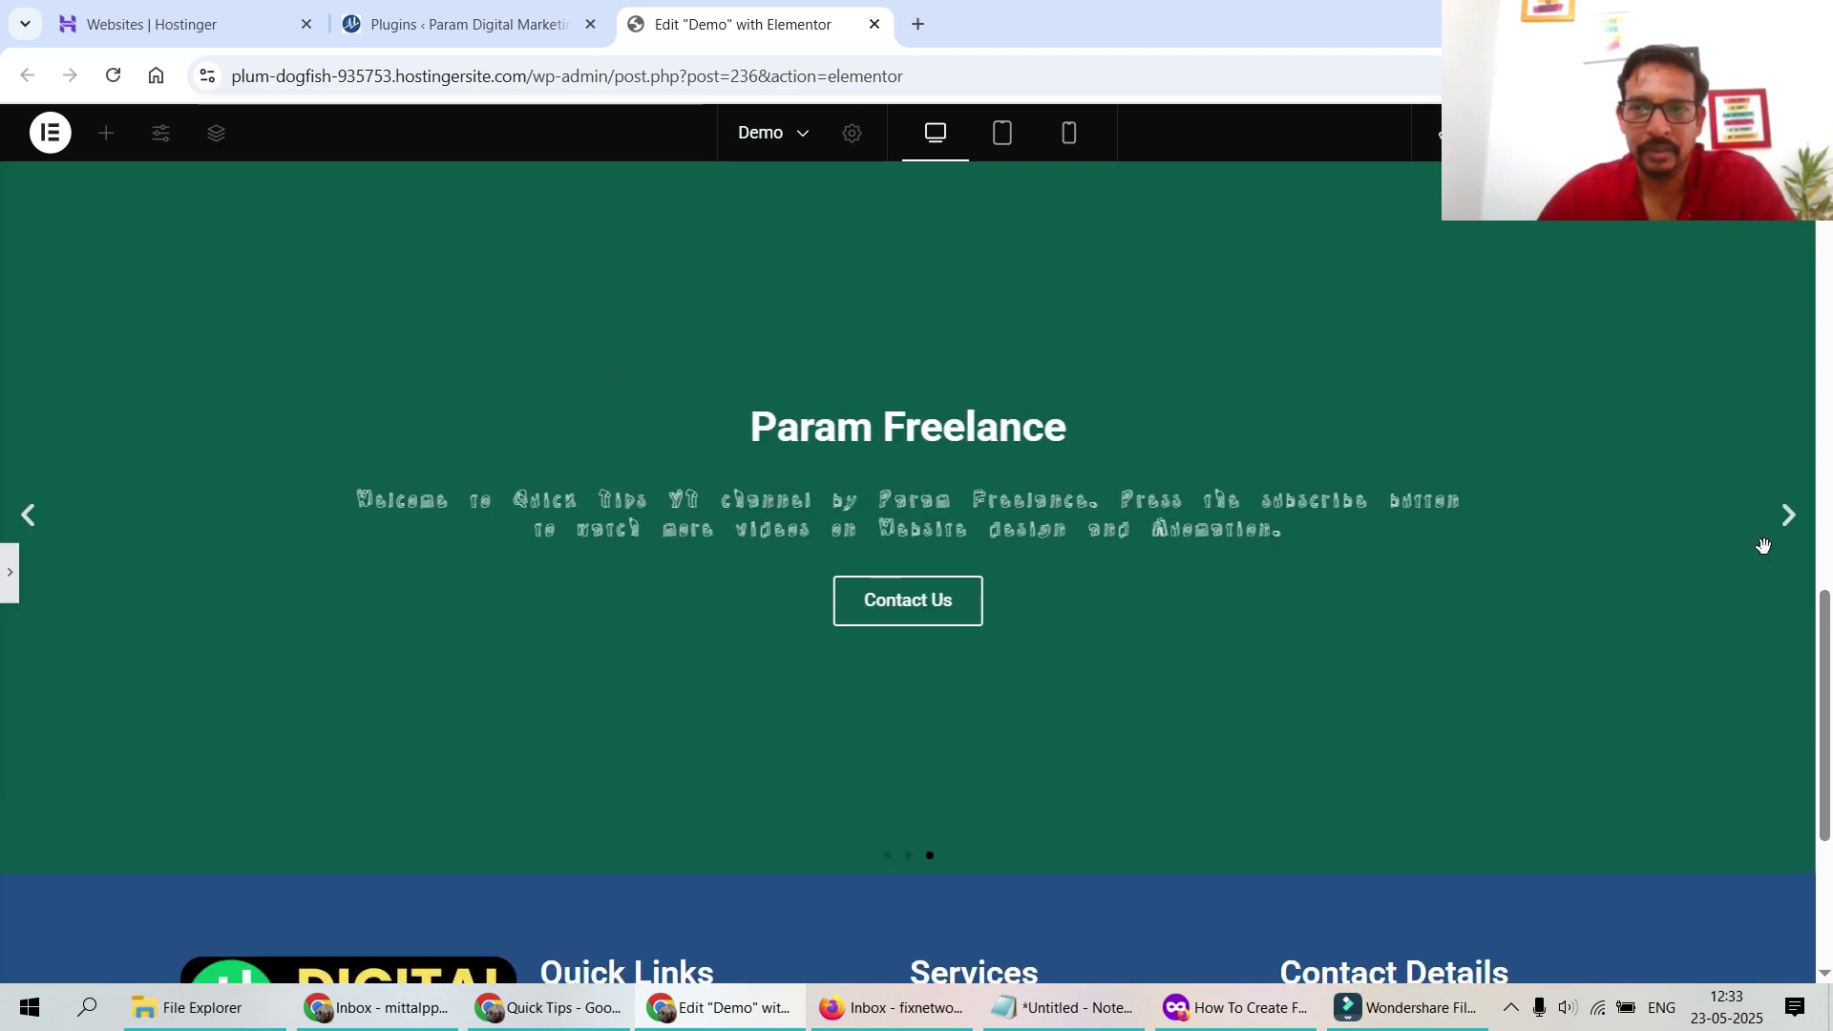
click(1788, 515)
scroll(1787, 520, up, 1)
click(1788, 633)
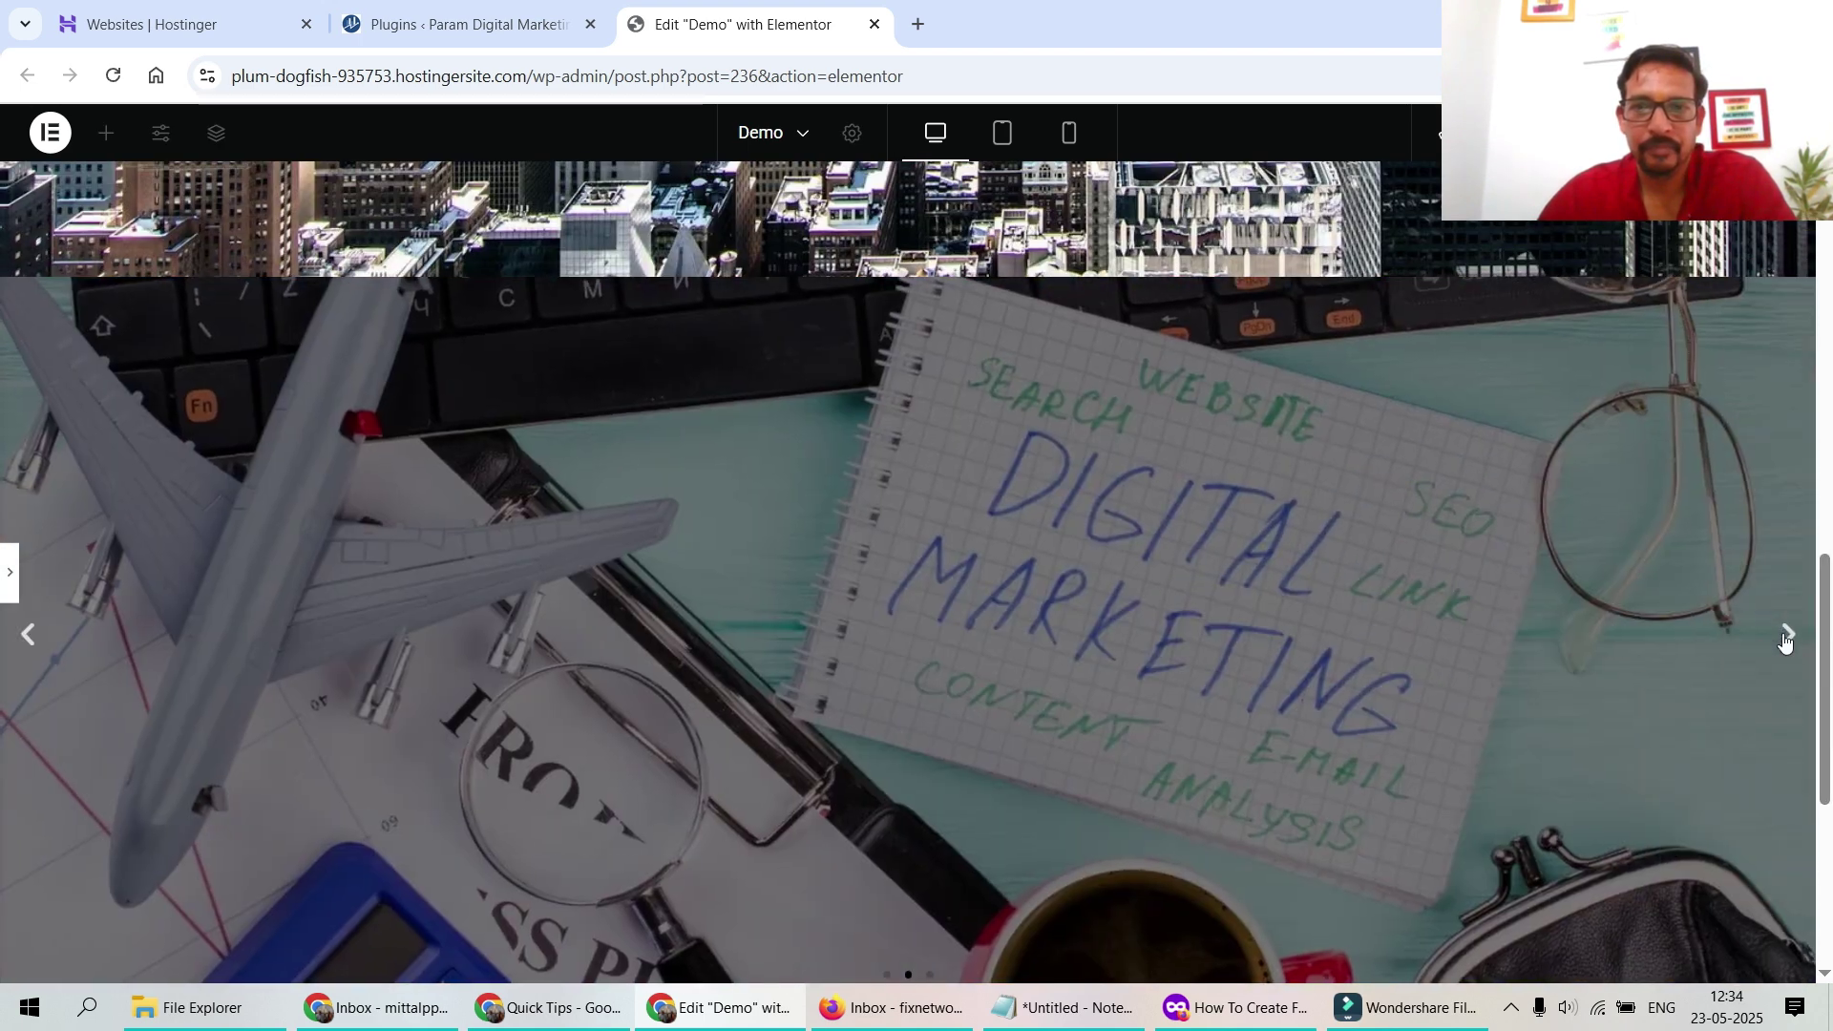
click(11, 580)
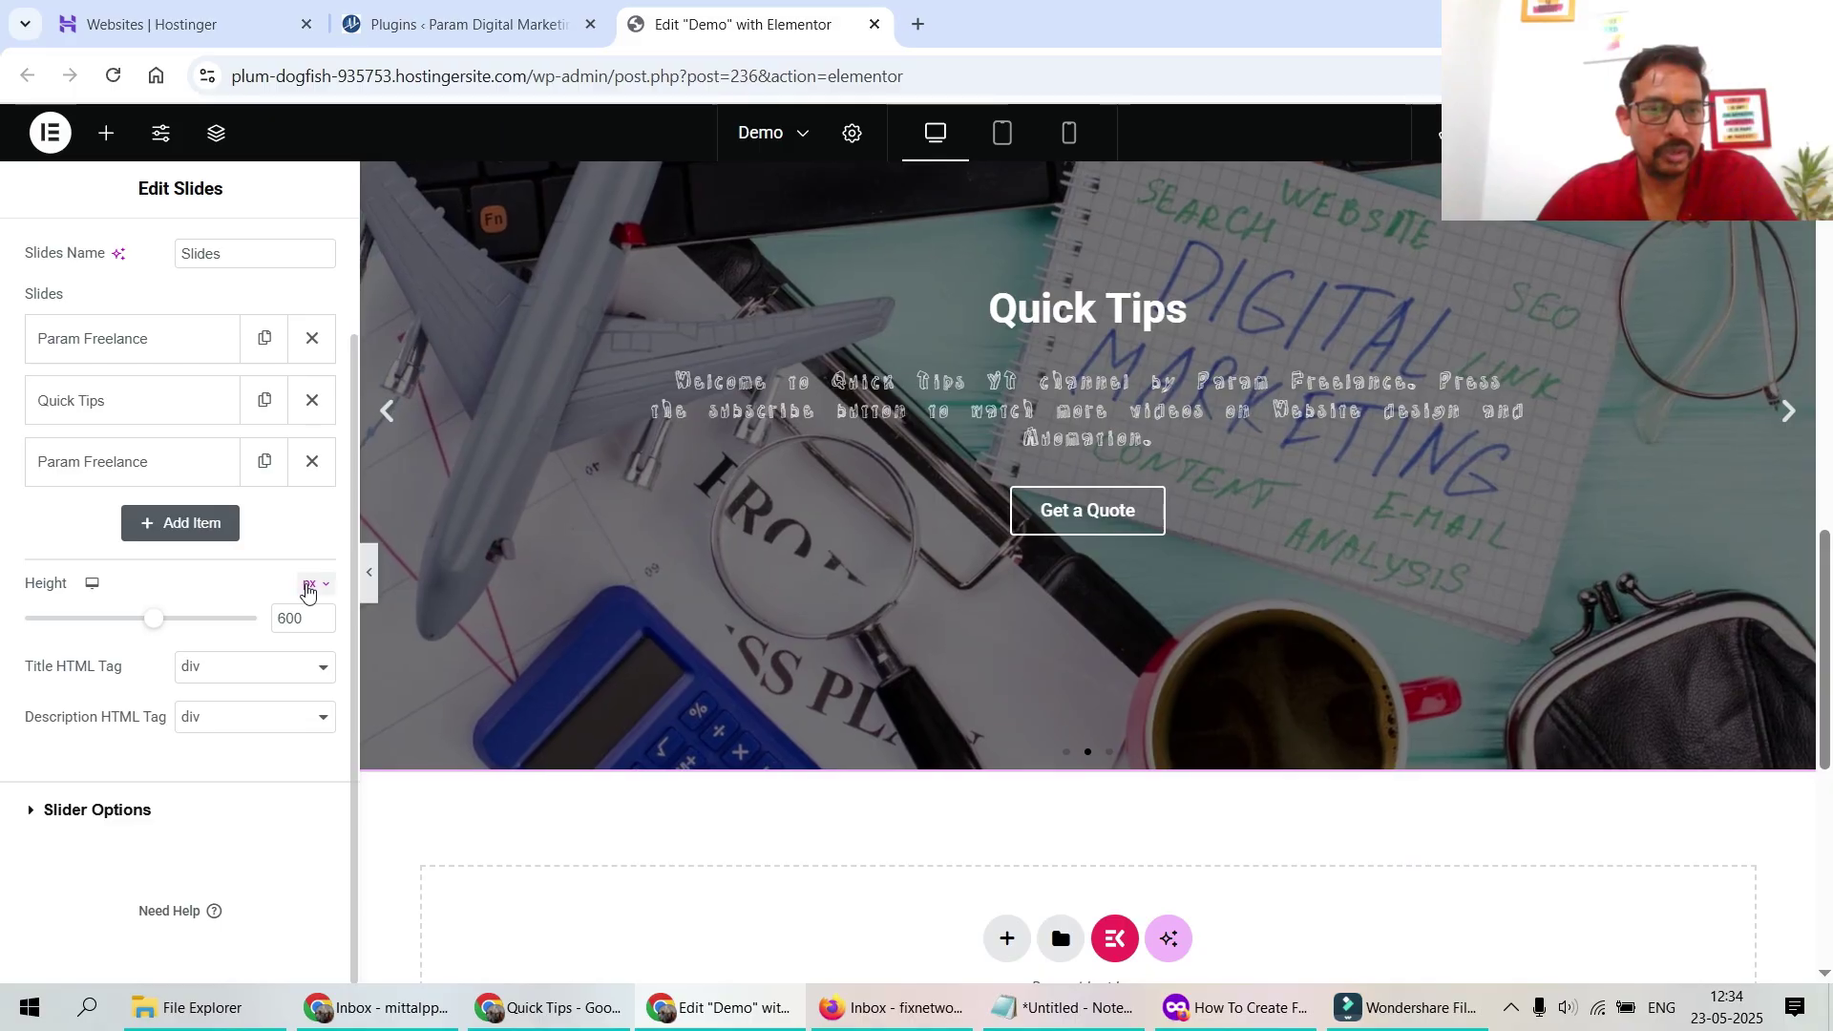
Switch the slider height unit to vh and set the height to 100
click(307, 586)
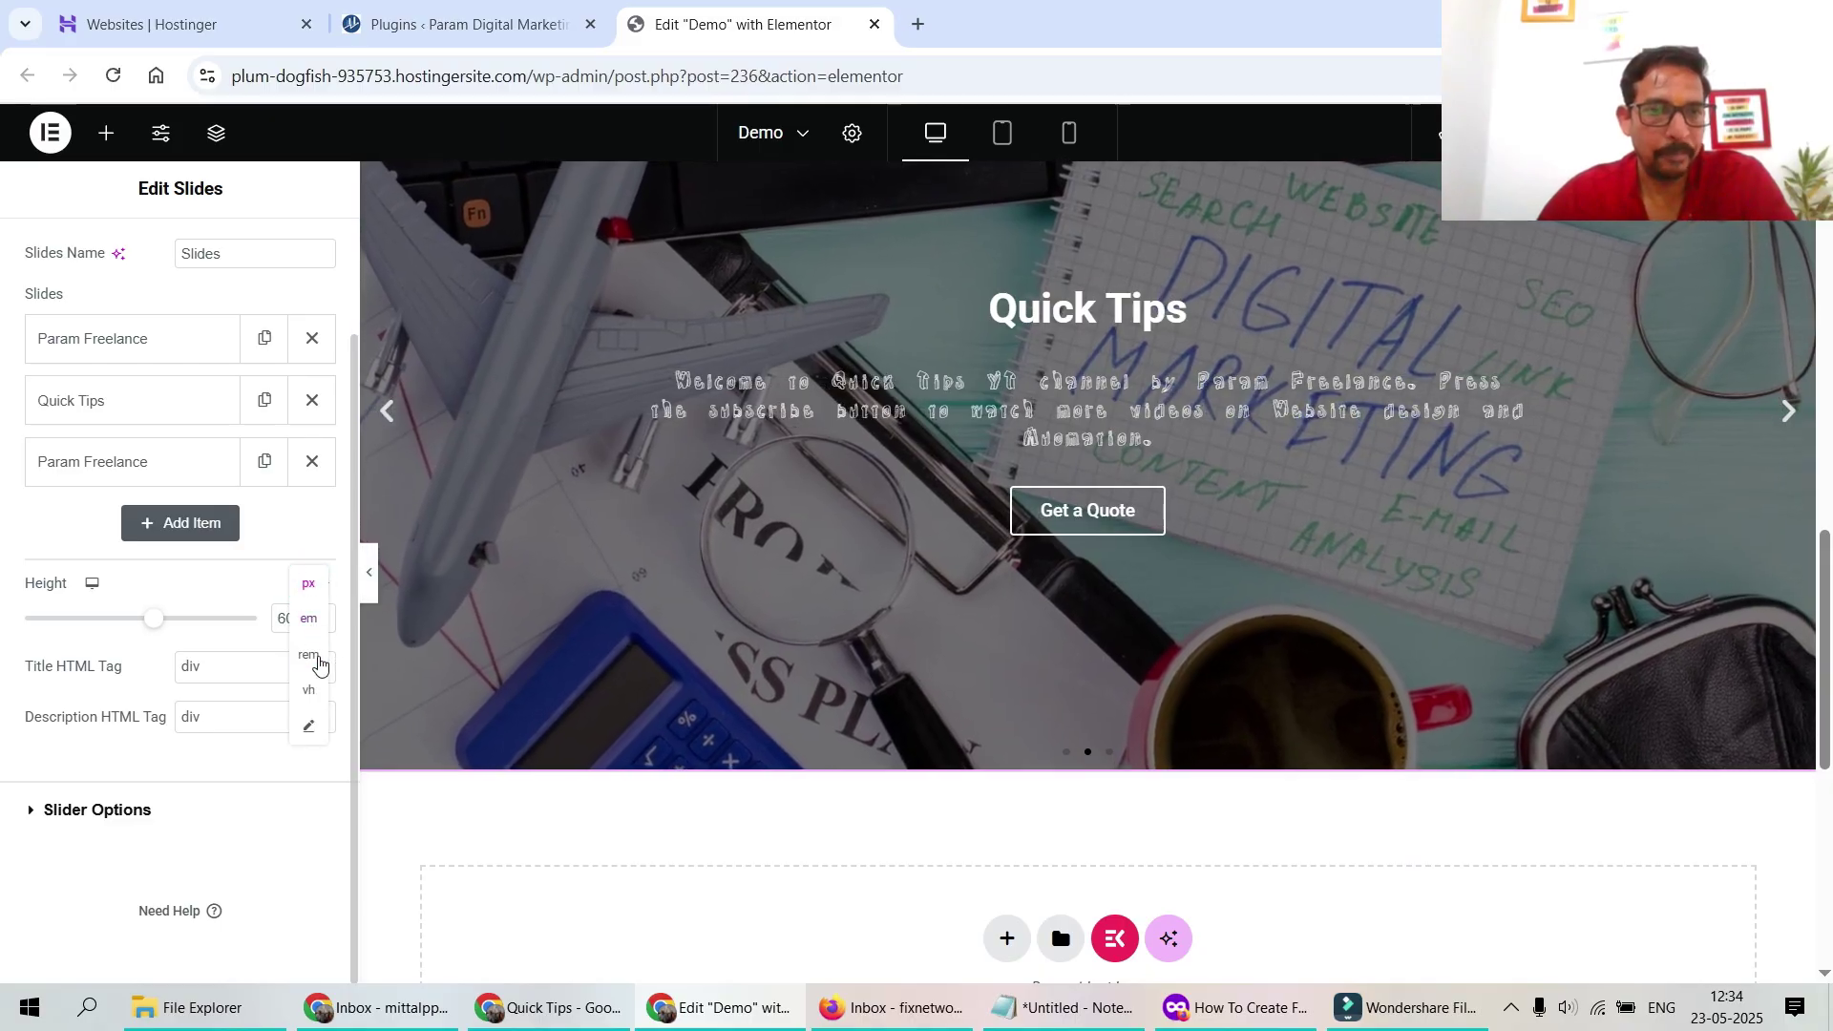
click(309, 689)
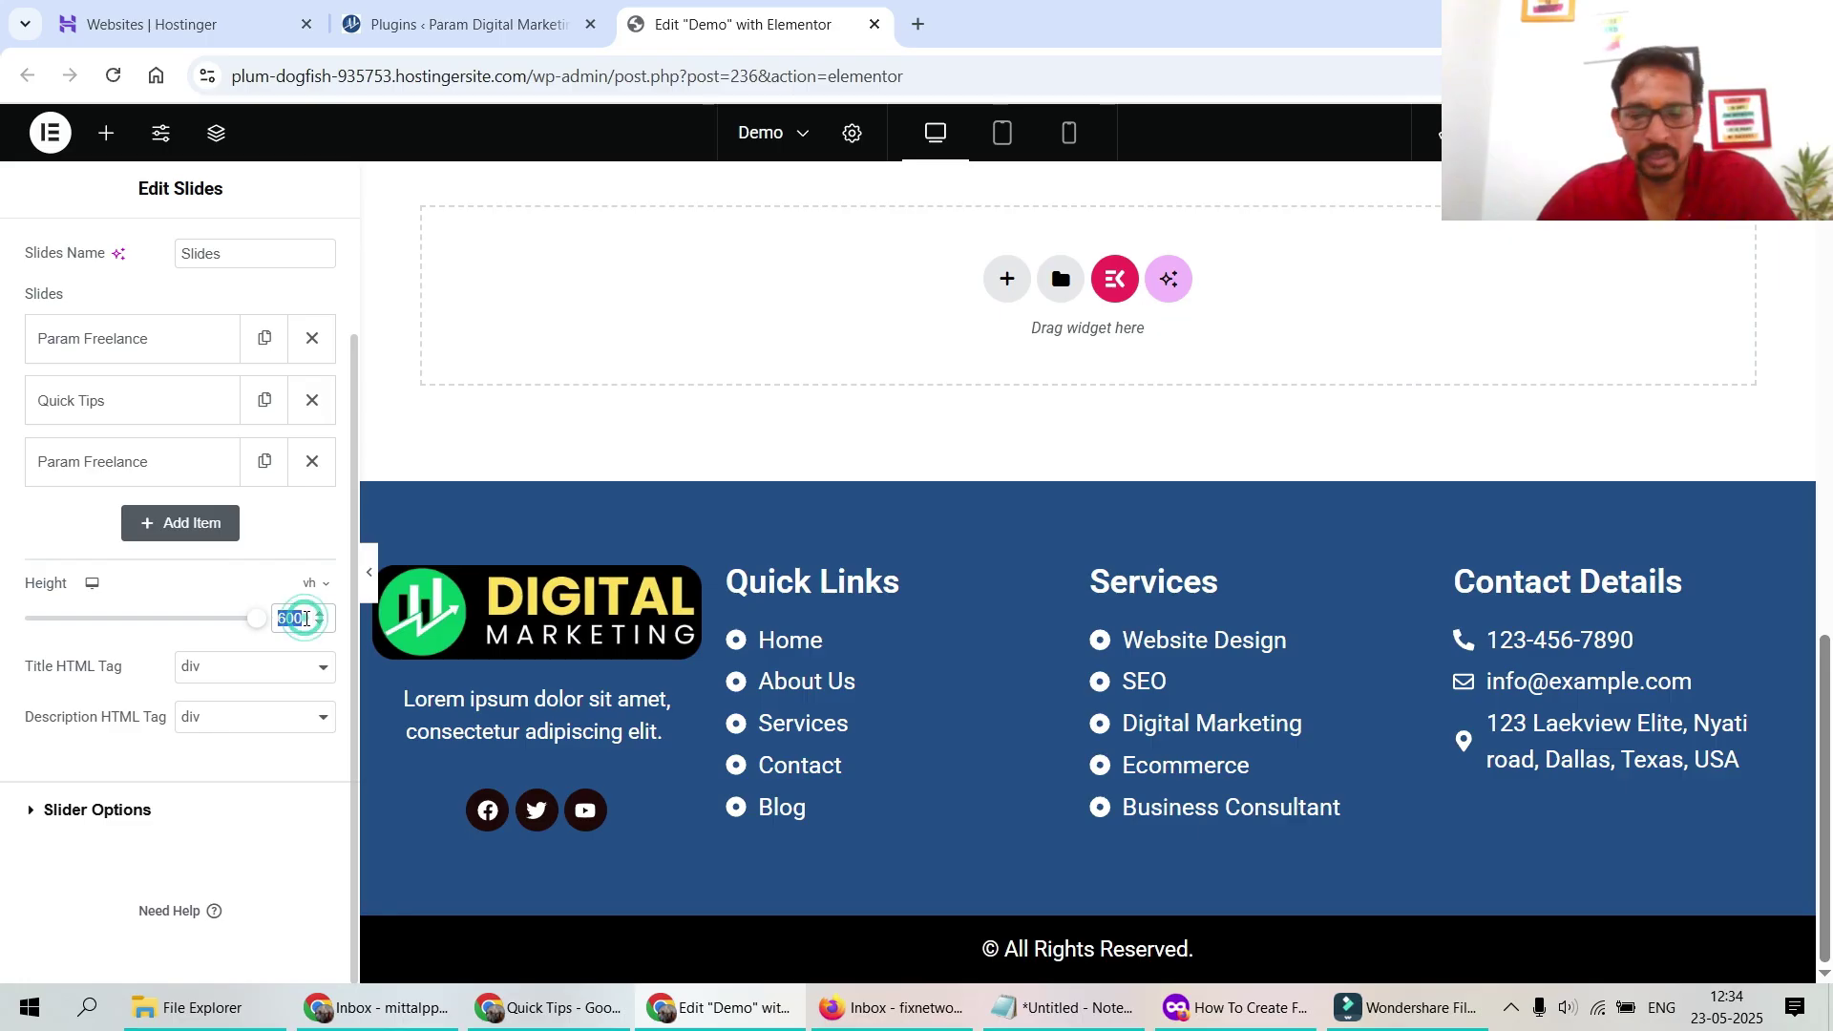
text(100)
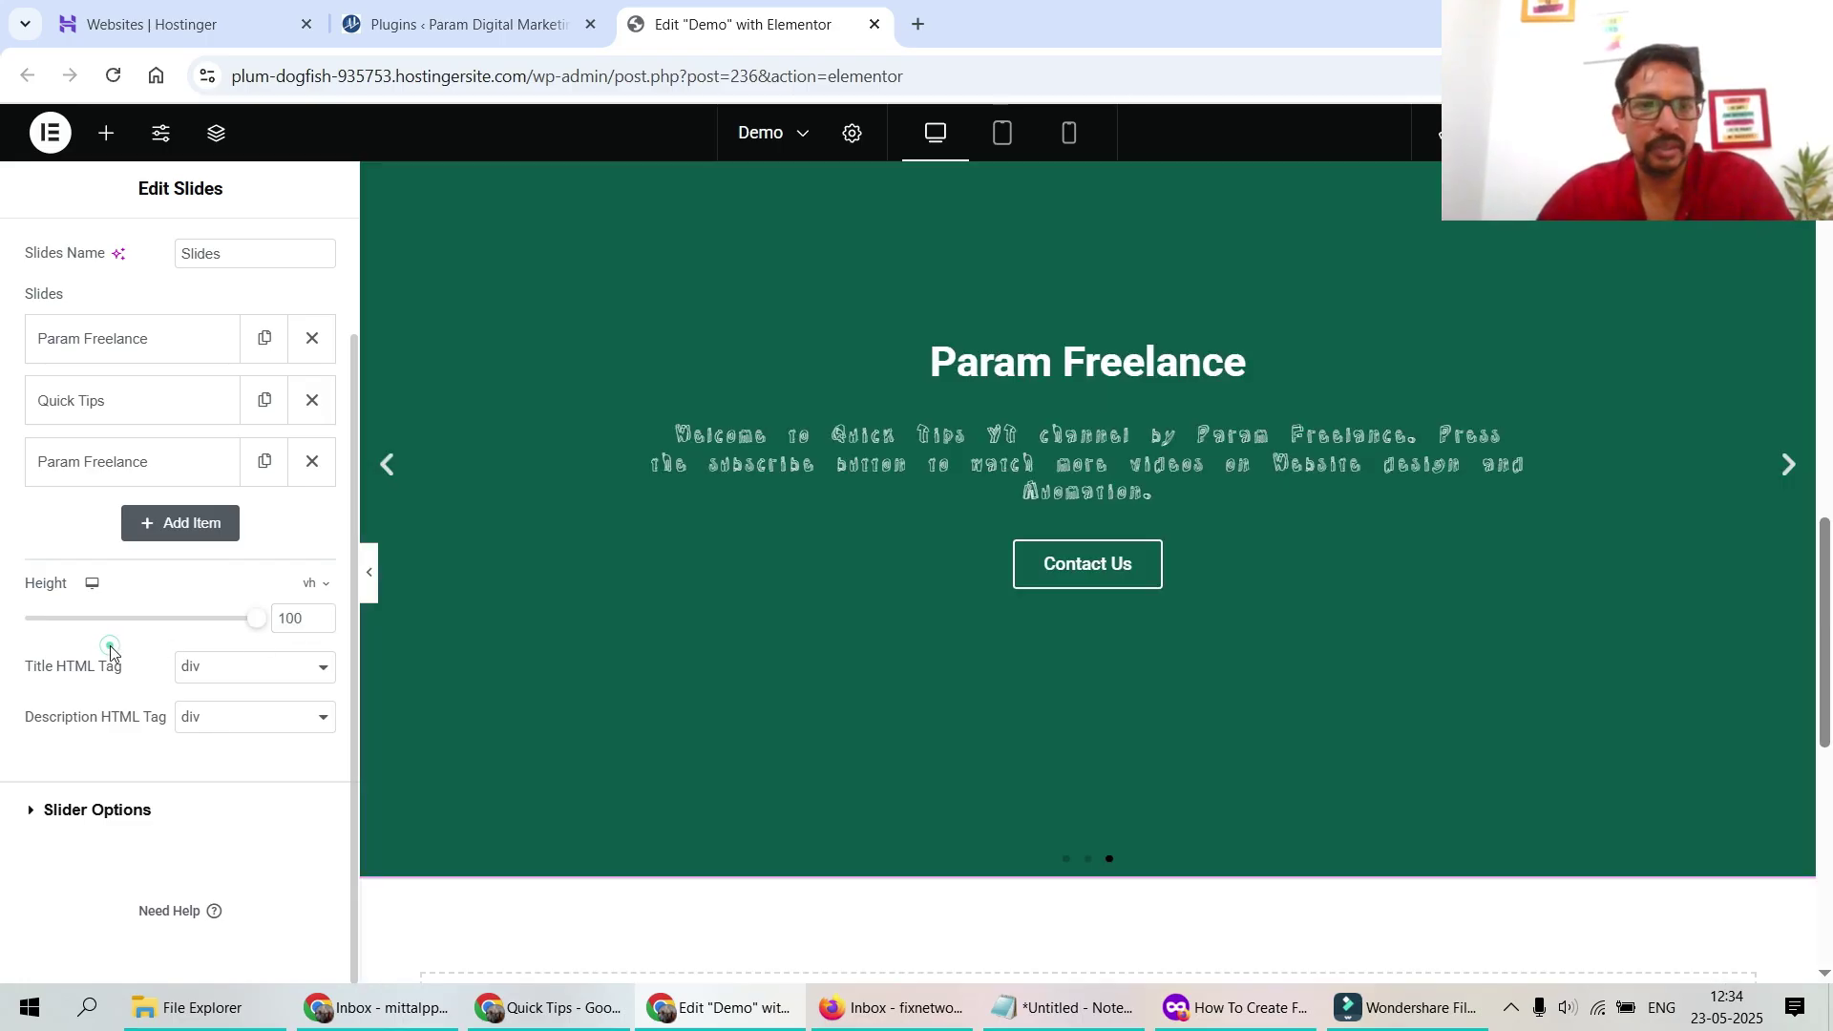
Preview the full-height slider without the editing panel and step back through its slides
click(369, 572)
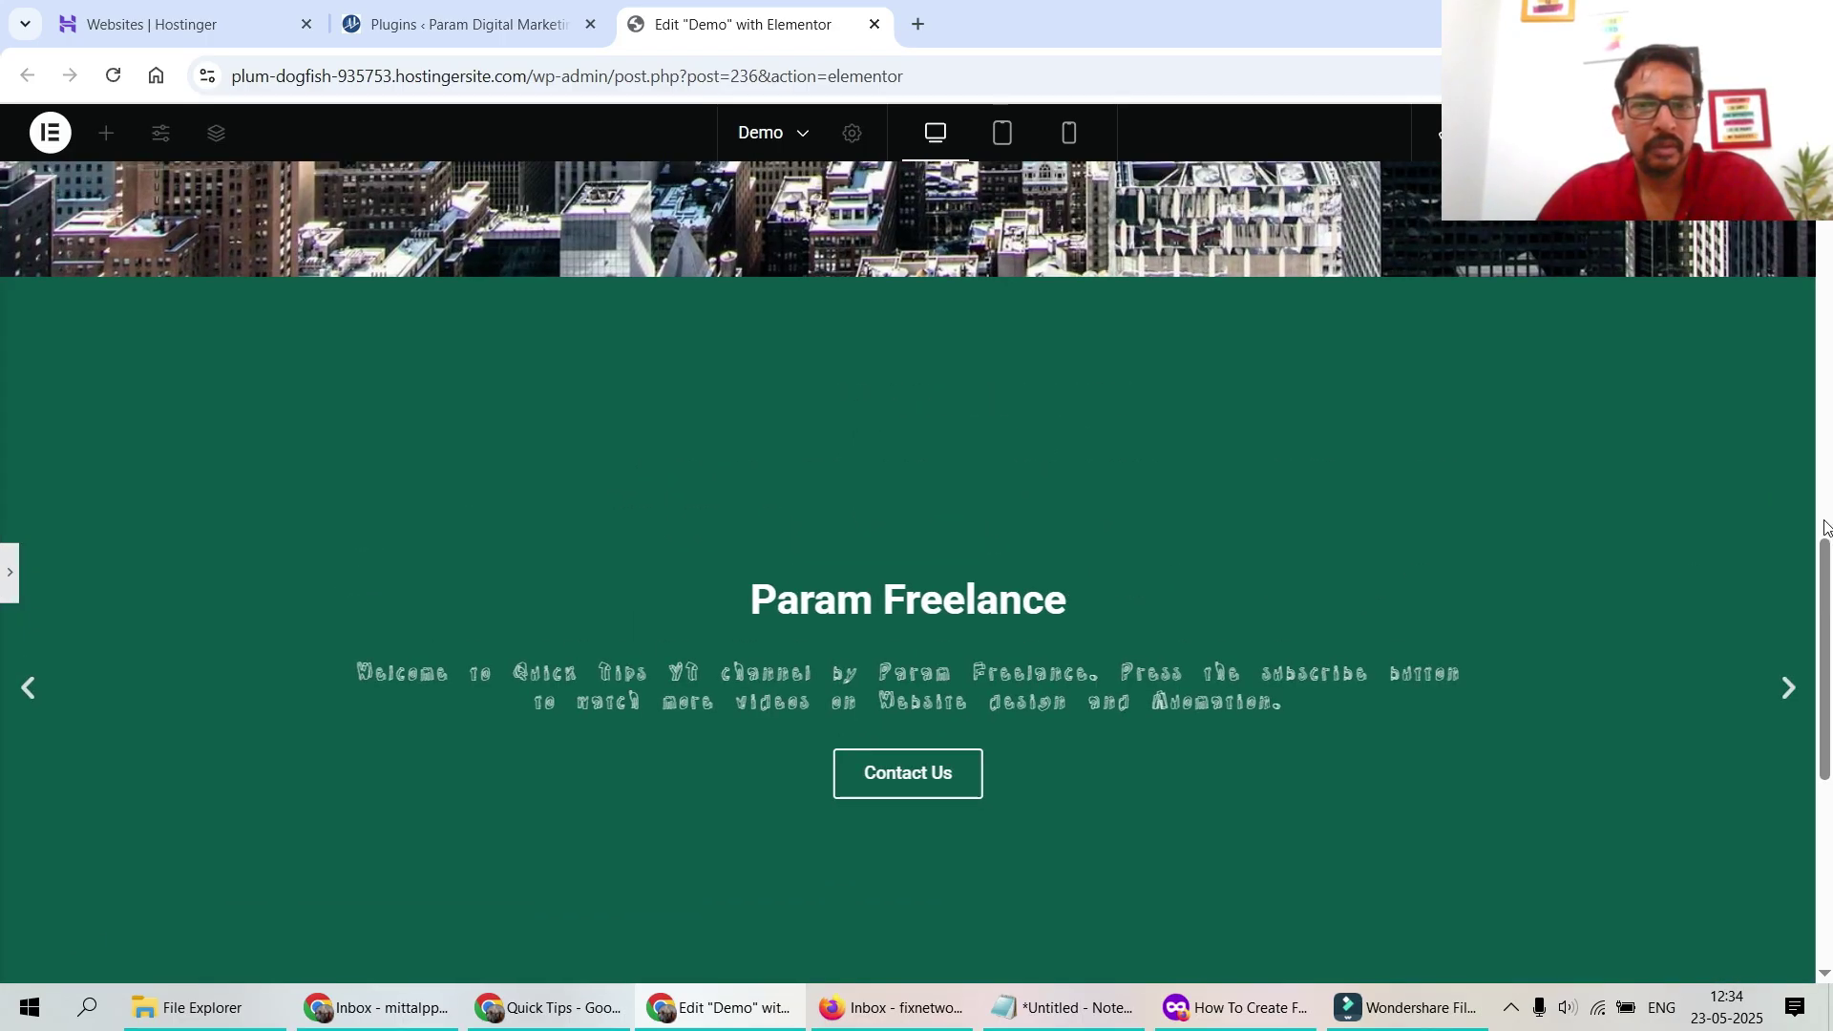
scroll(1825, 528, down, 3)
scroll(1825, 527, up, 1)
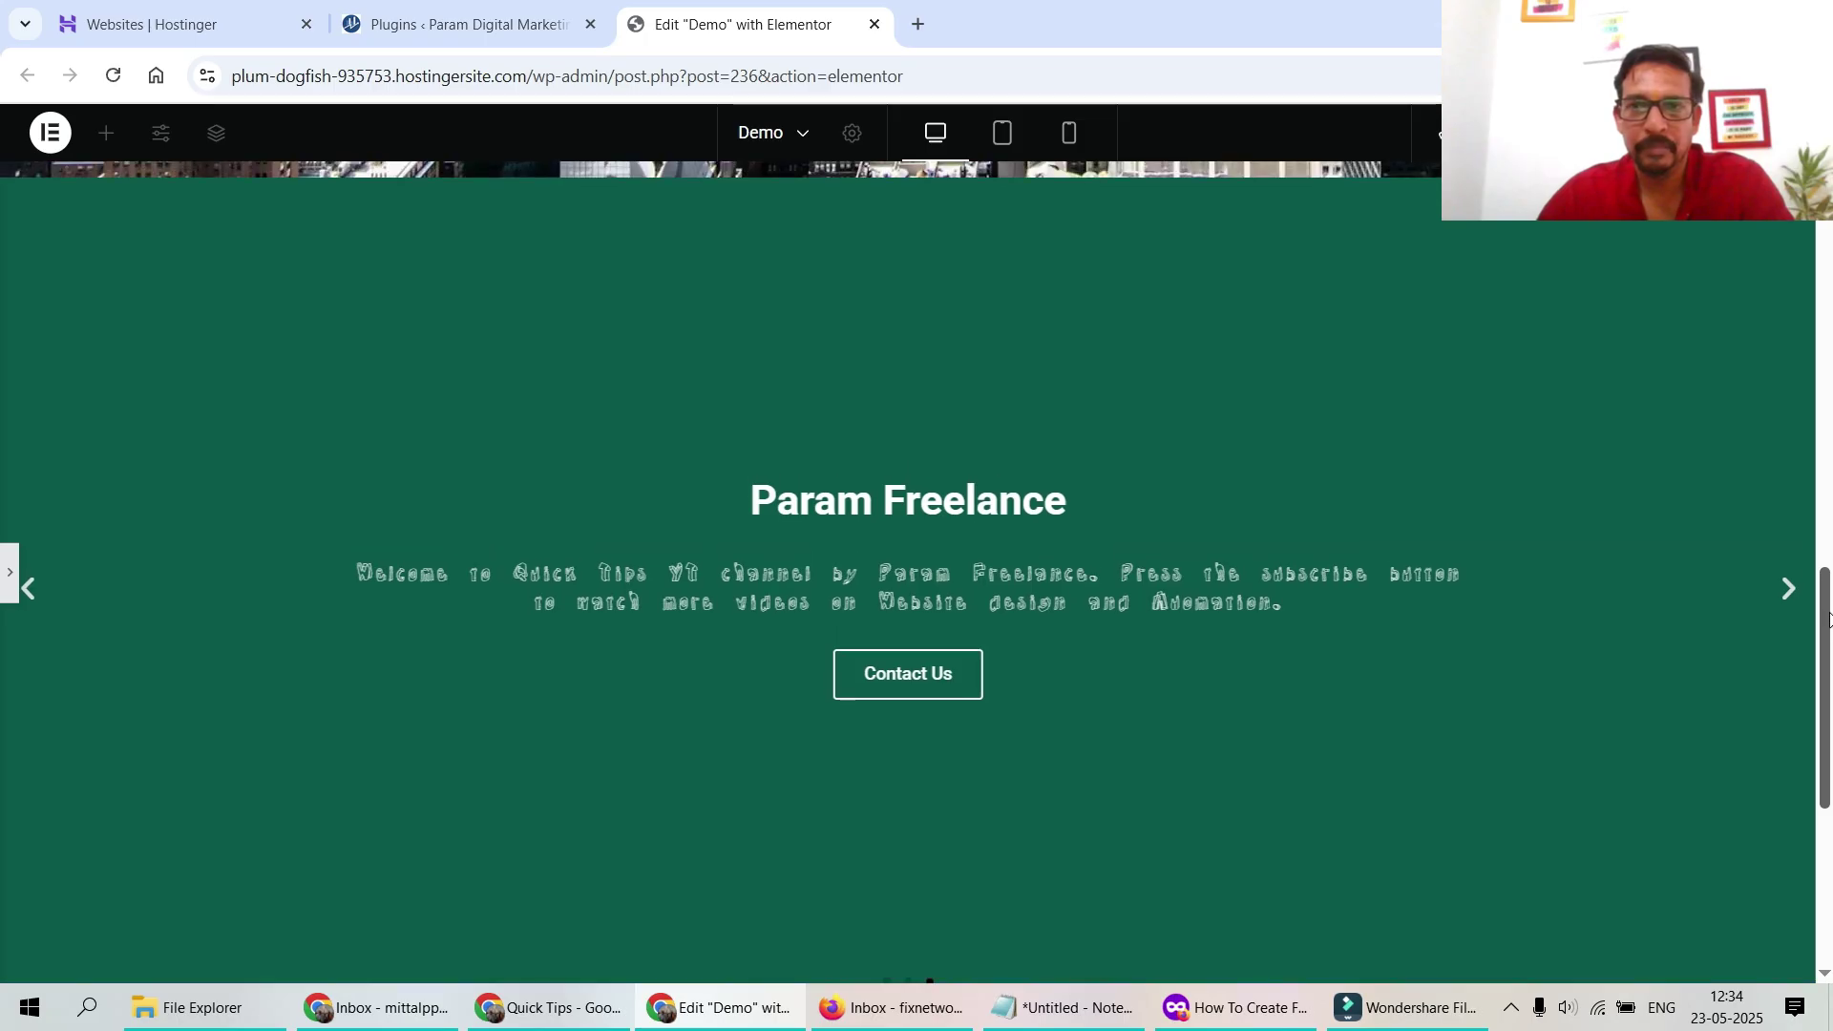
click(28, 570)
click(28, 570)
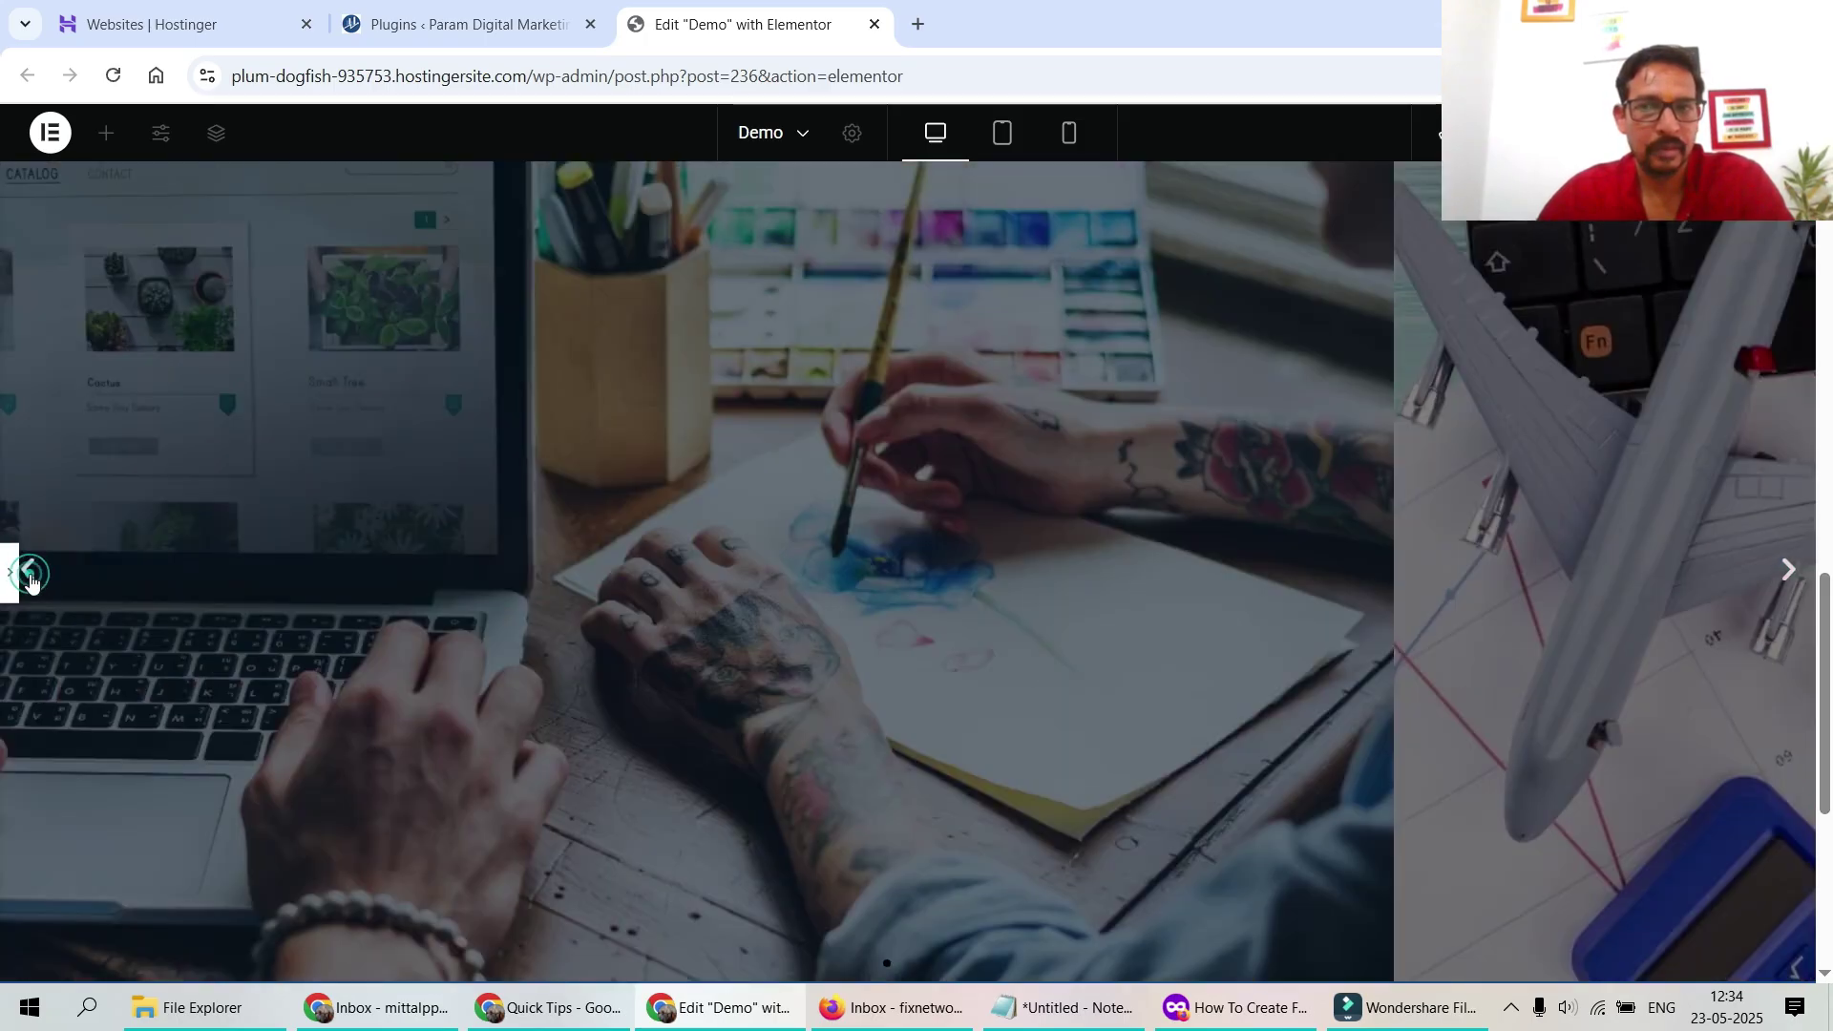
Step back one slide in the preview, restore the editing panel, and view the title HTML tag choices
click(28, 573)
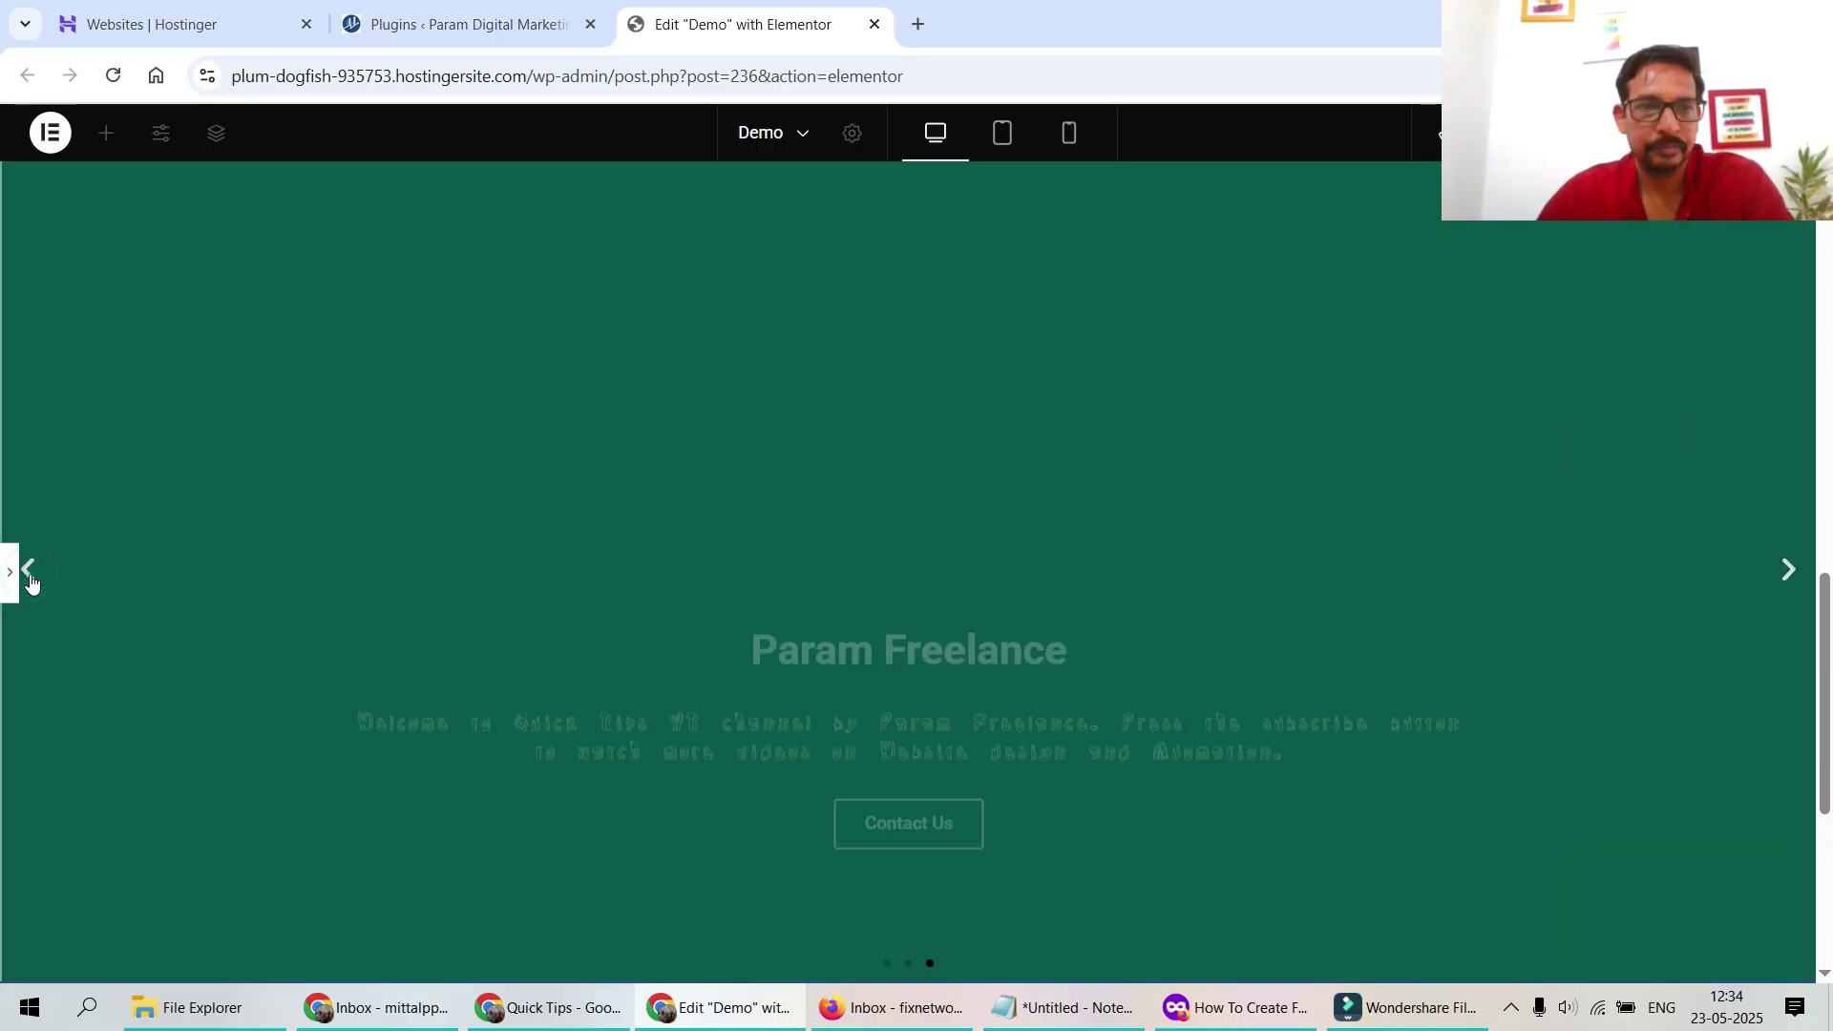
click(9, 573)
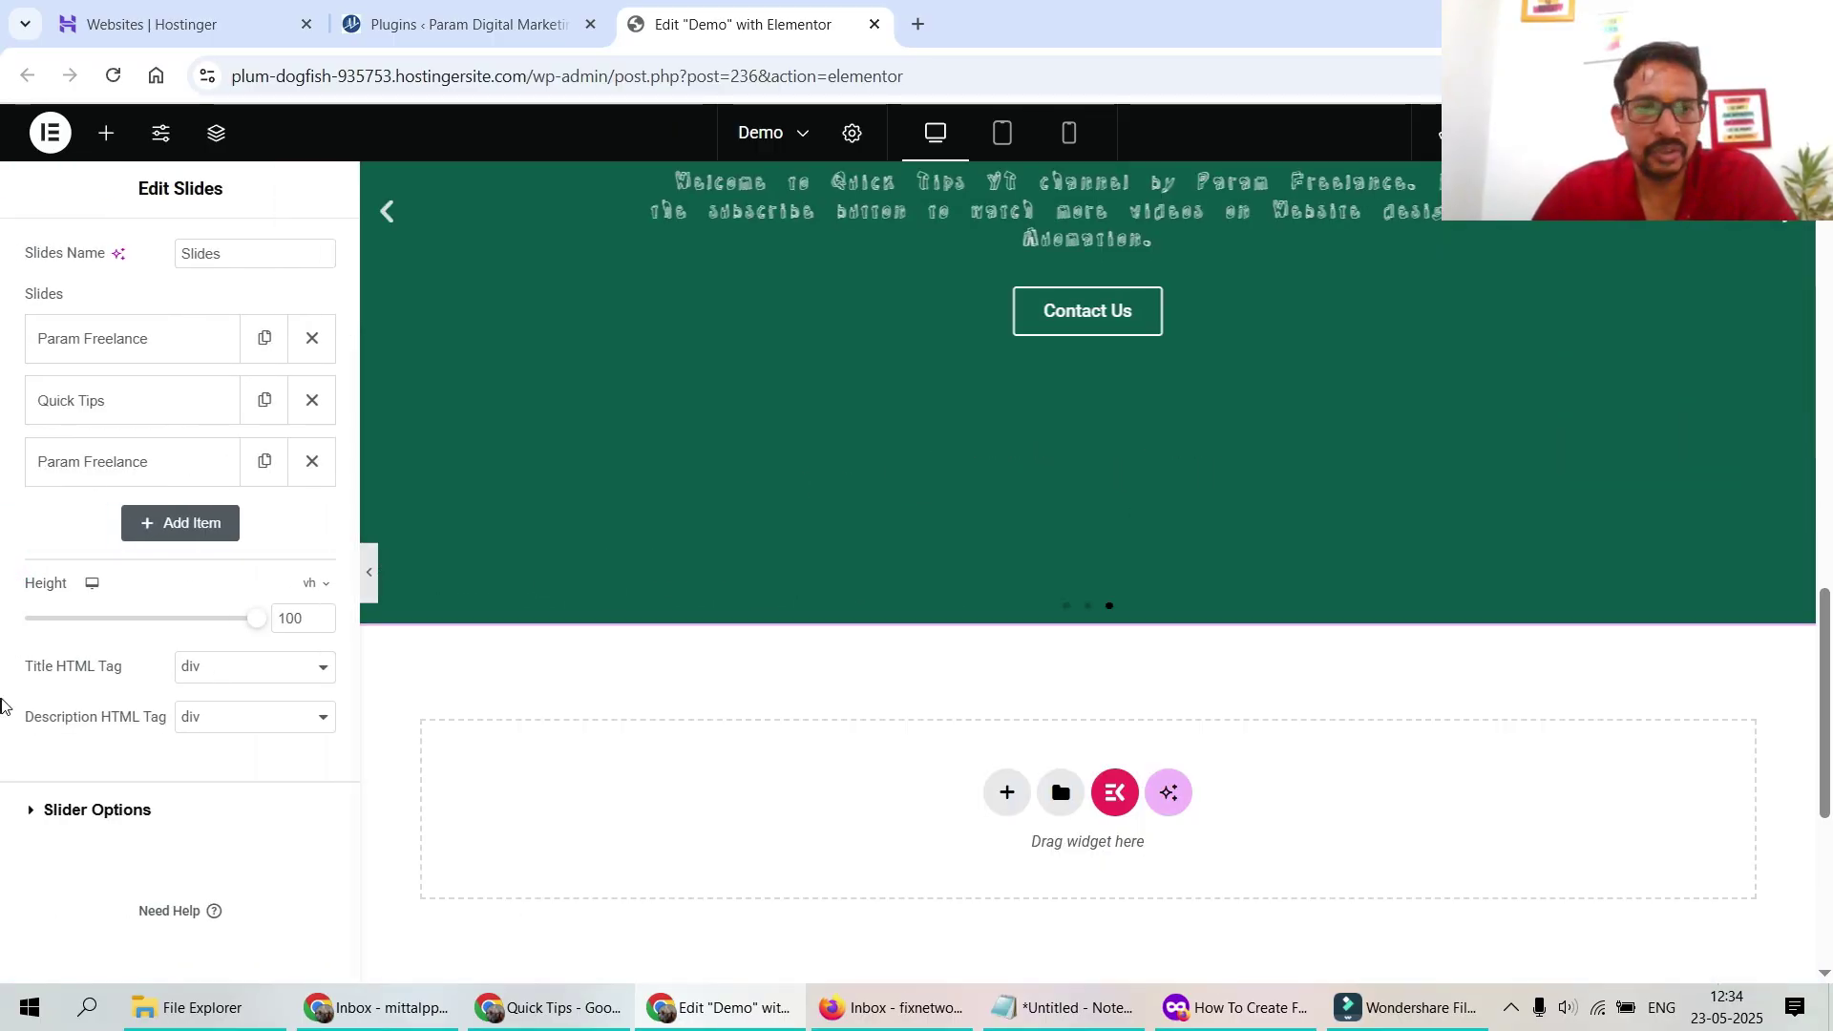
scroll(263, 703, up, 2)
click(256, 795)
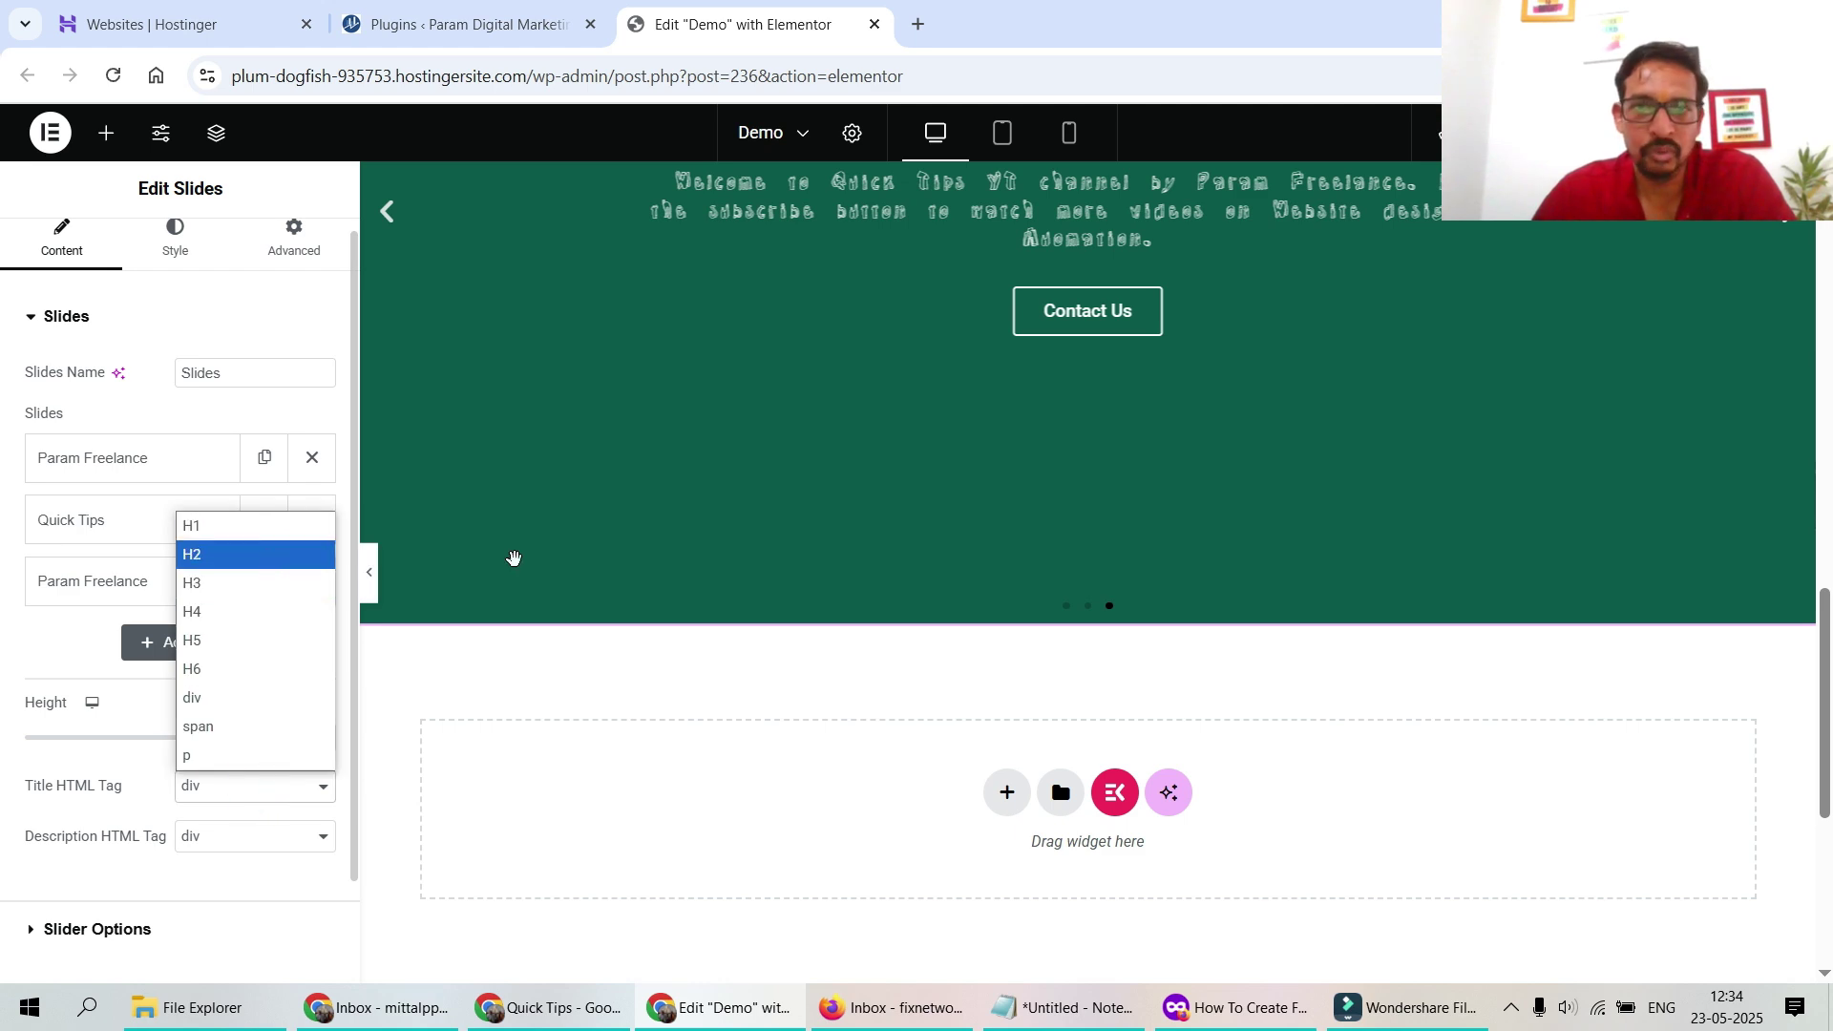
scroll(511, 553, up, 5)
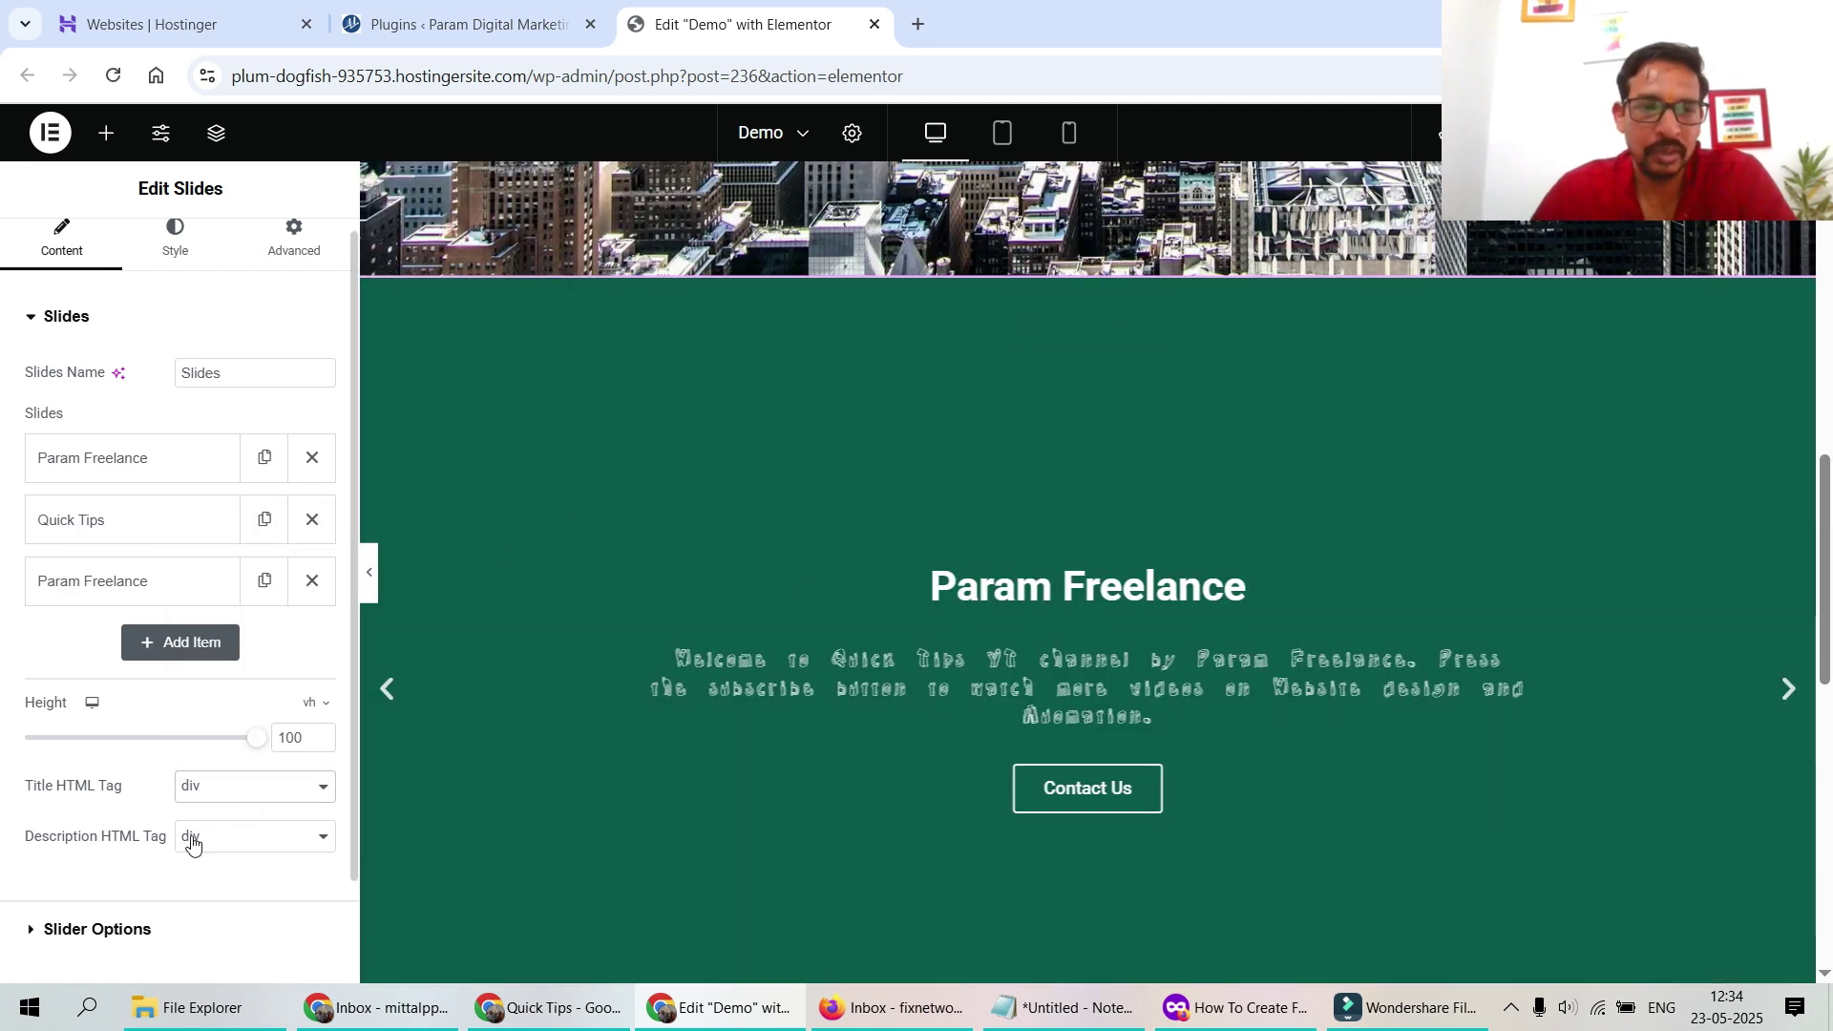
Open the slider options and review the navigation, autoplay, pause, loop and transition settings alongside the running slider
scroll(163, 818, down, 2)
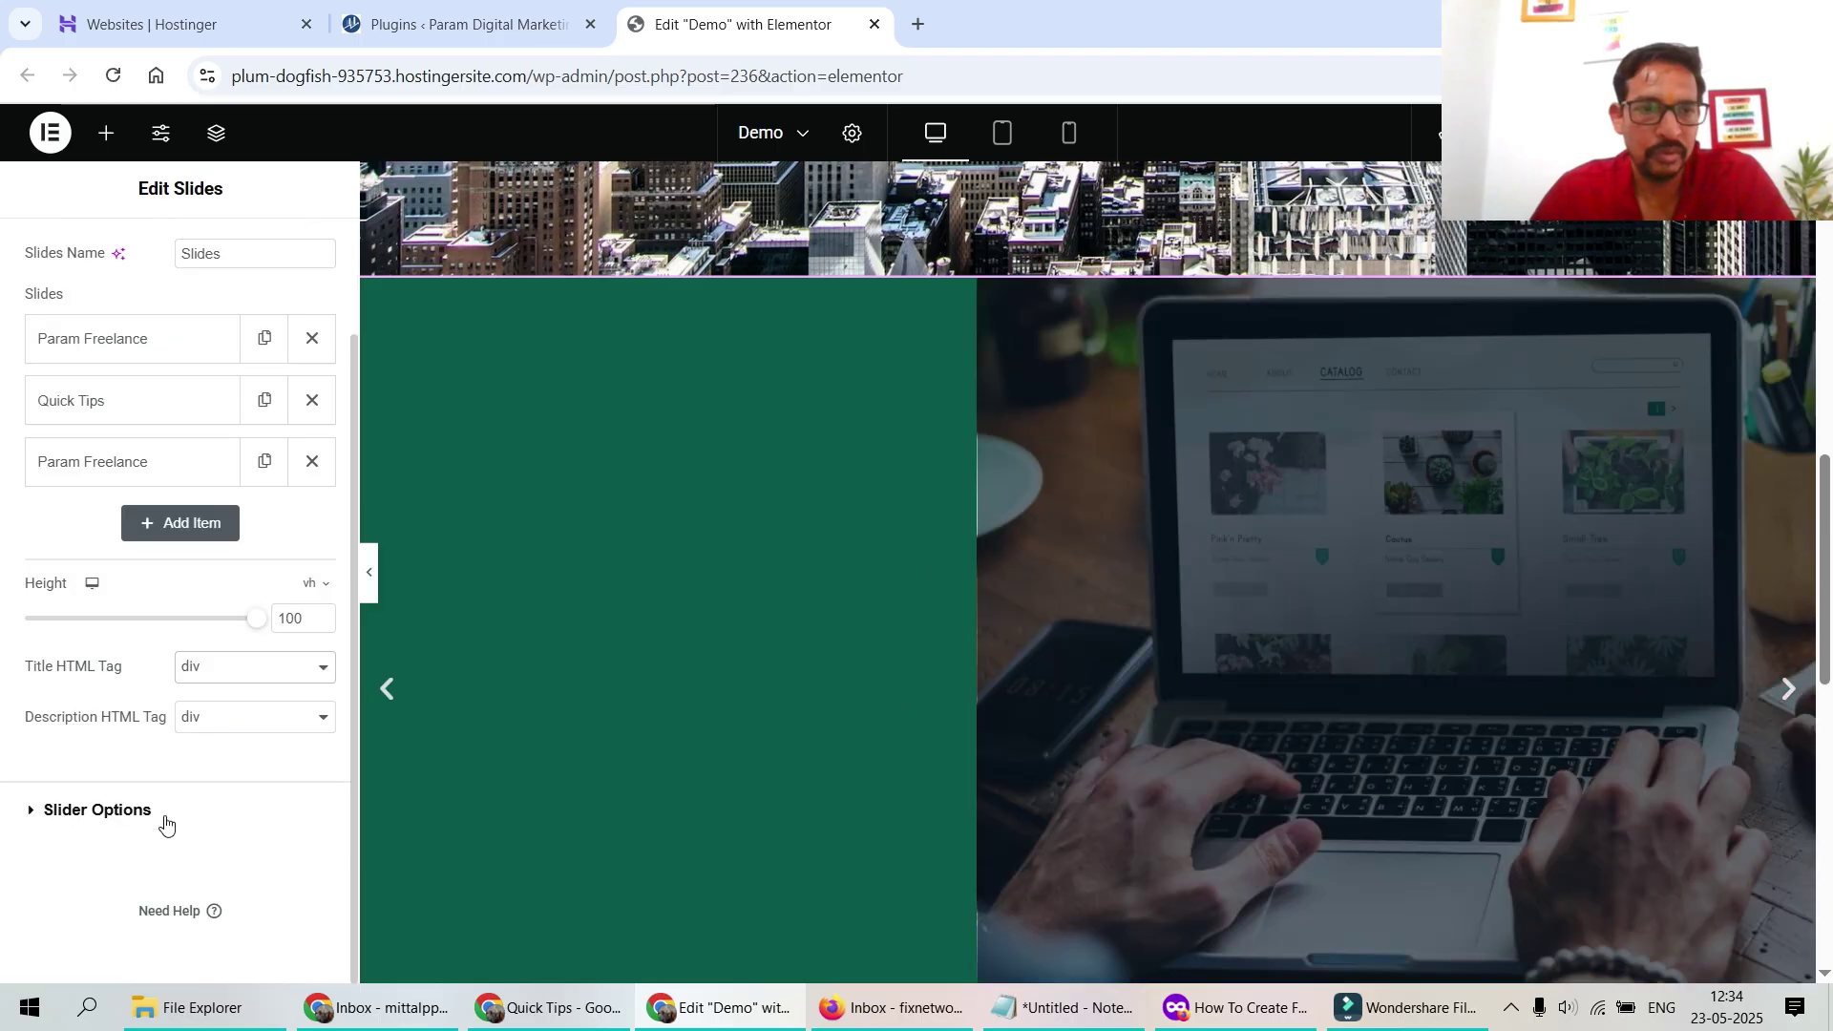
click(156, 811)
scroll(1799, 548, up, 2)
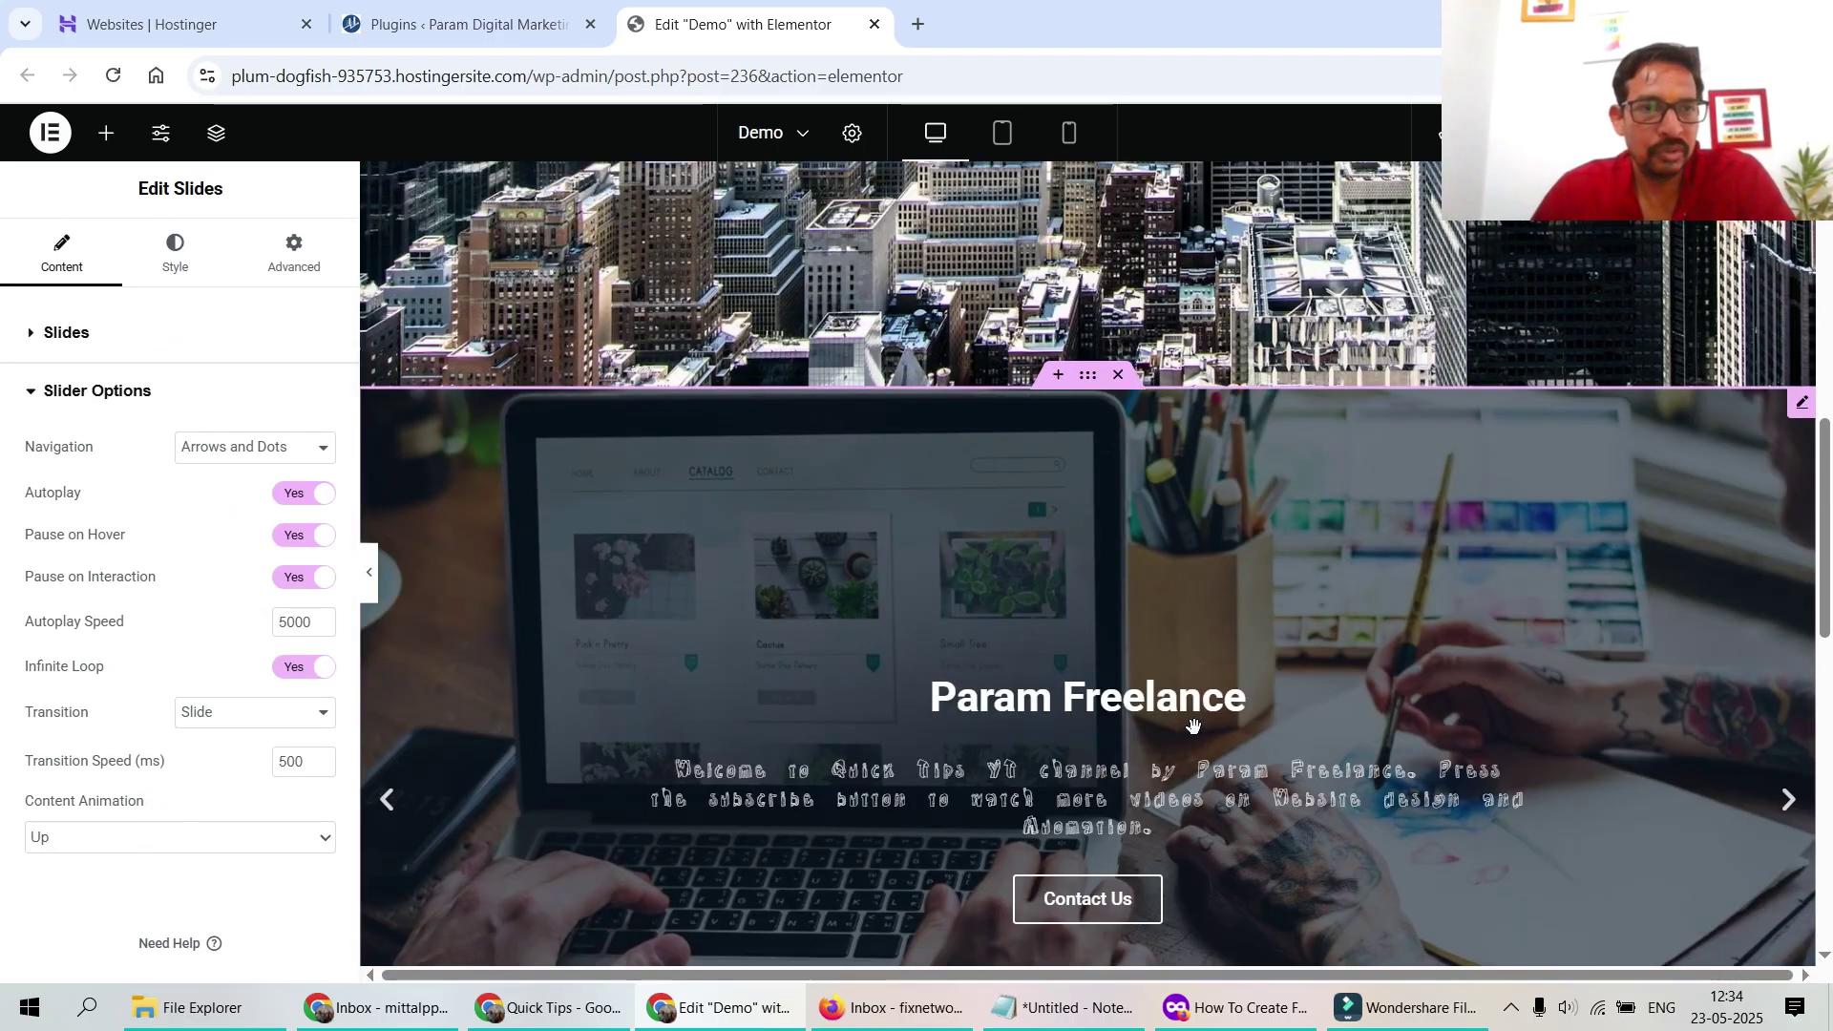
scroll(1798, 548, down, 1)
scroll(1798, 548, down, 2)
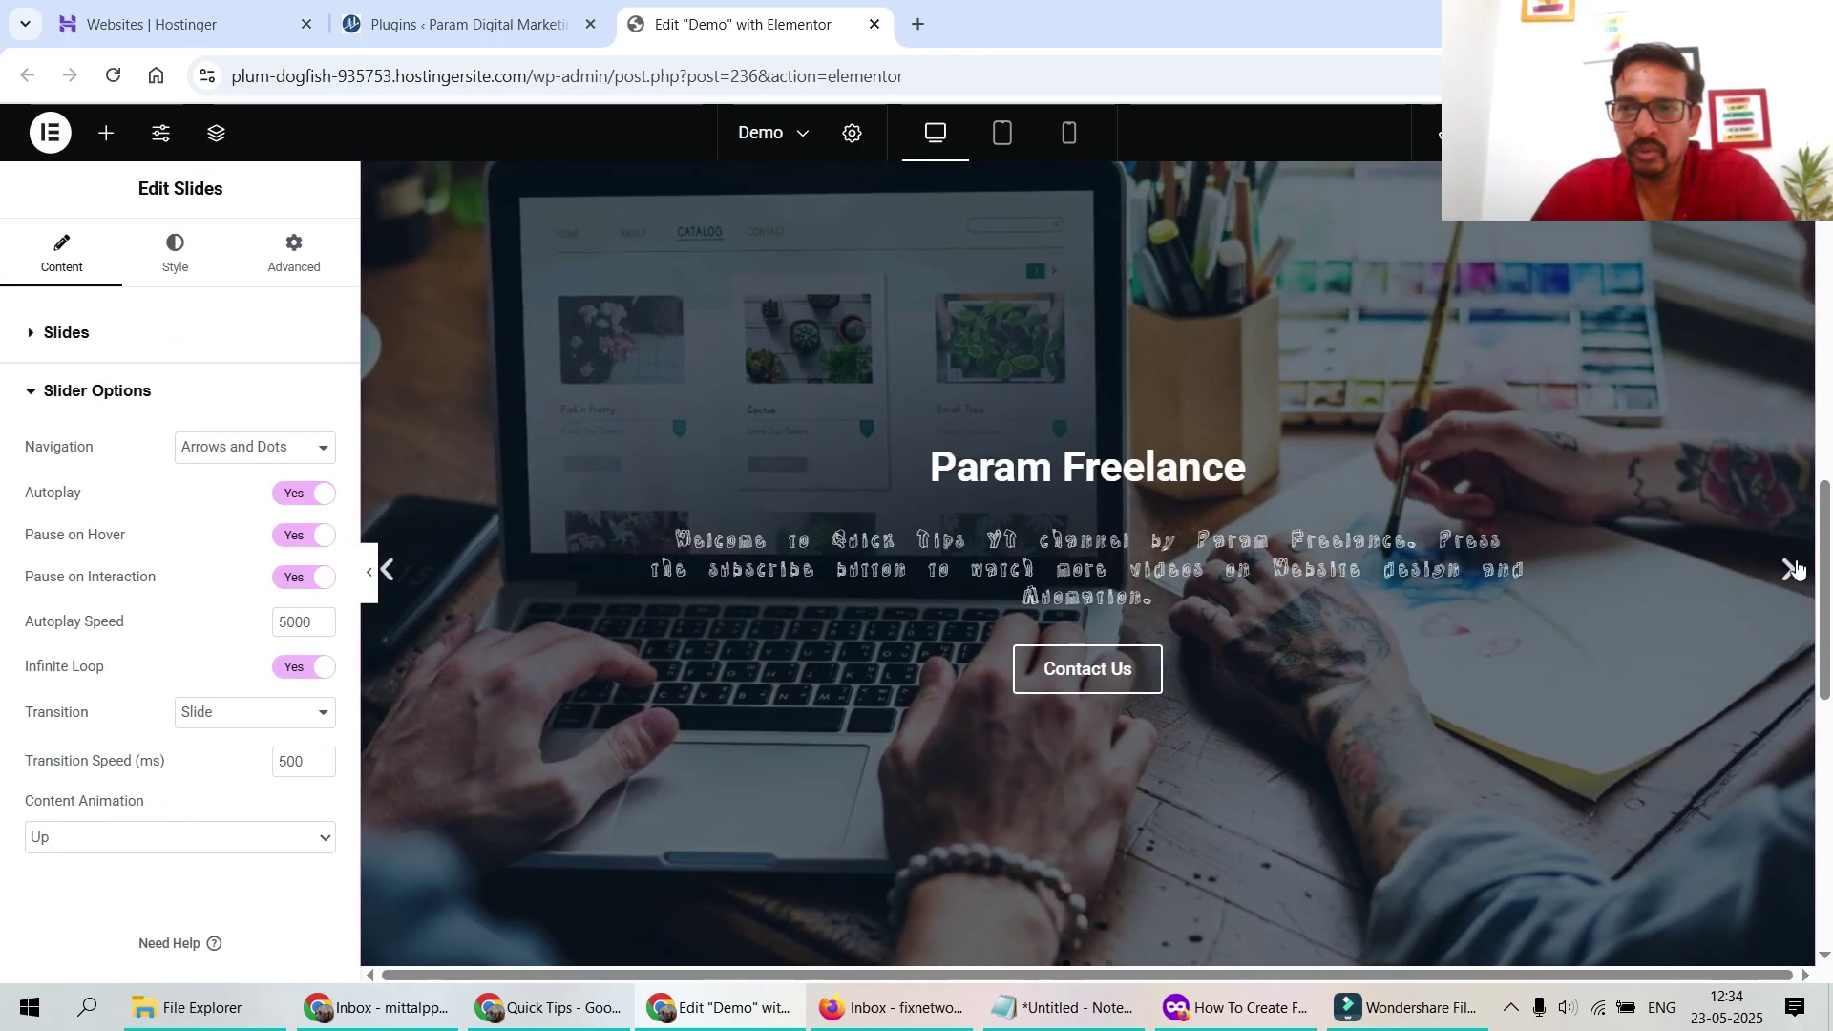
scroll(1133, 662, down, 2)
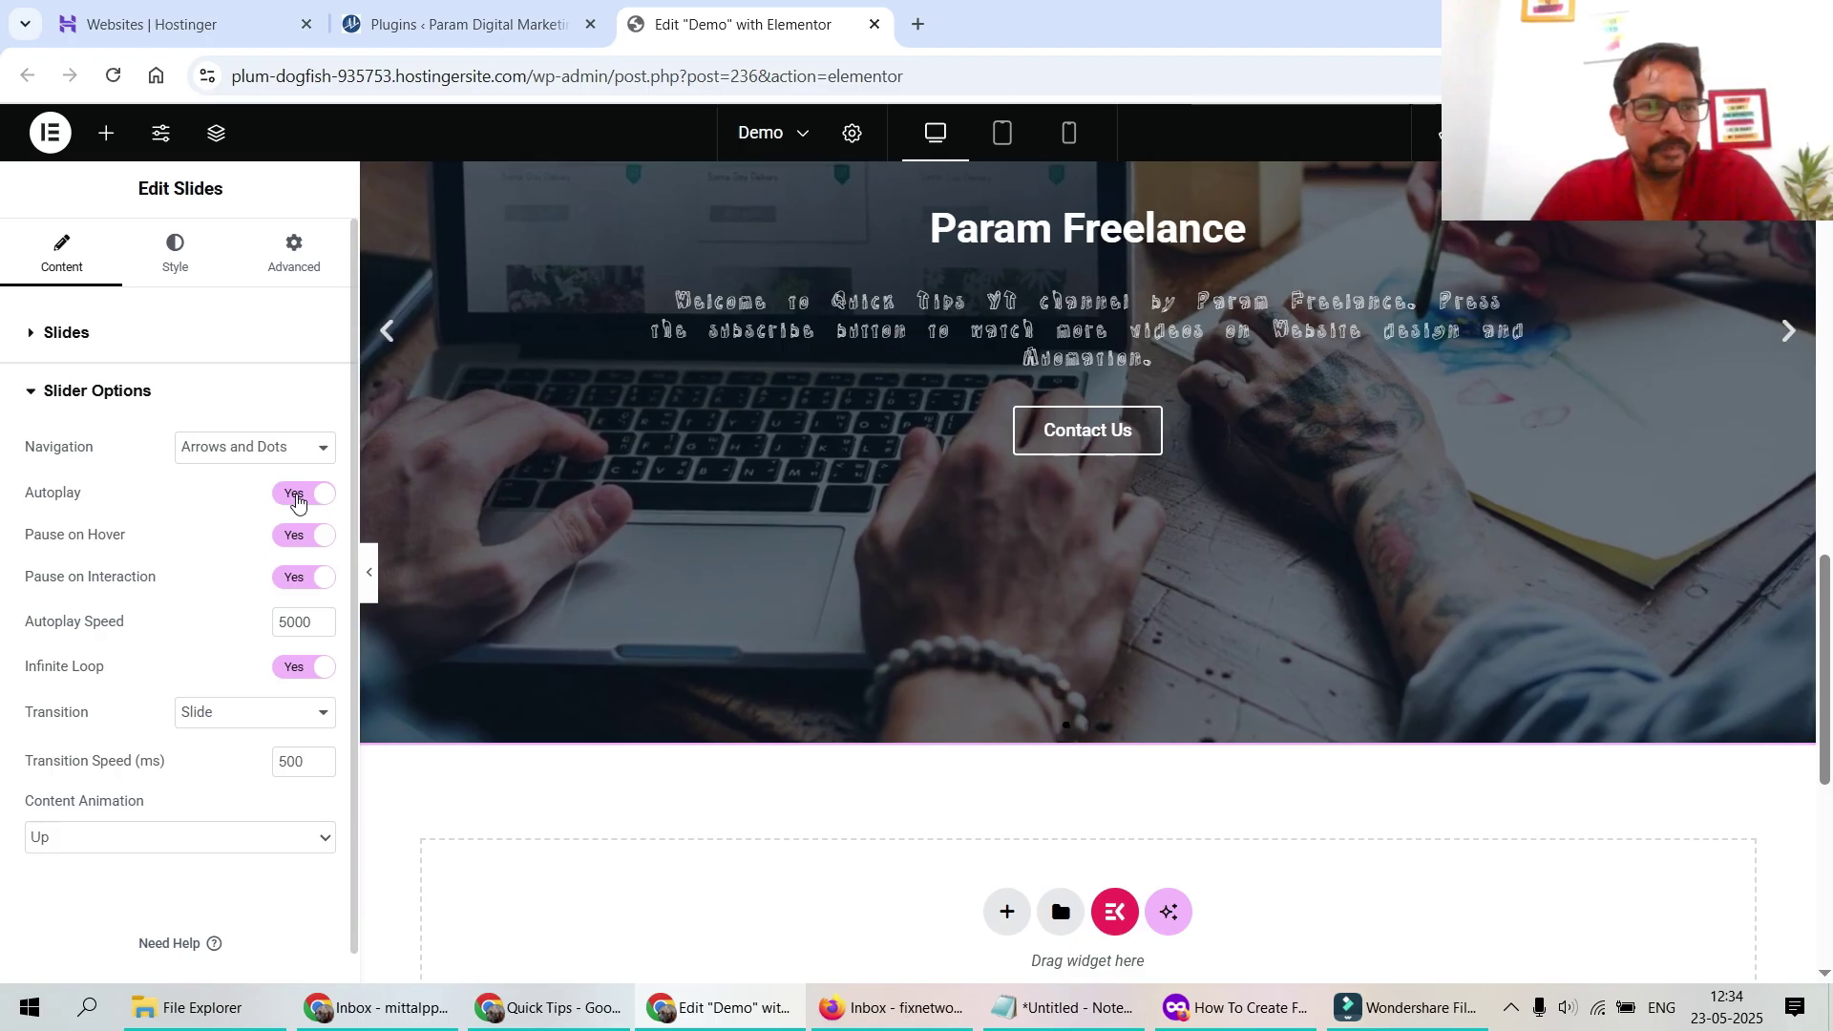
scroll(935, 728, up, 1)
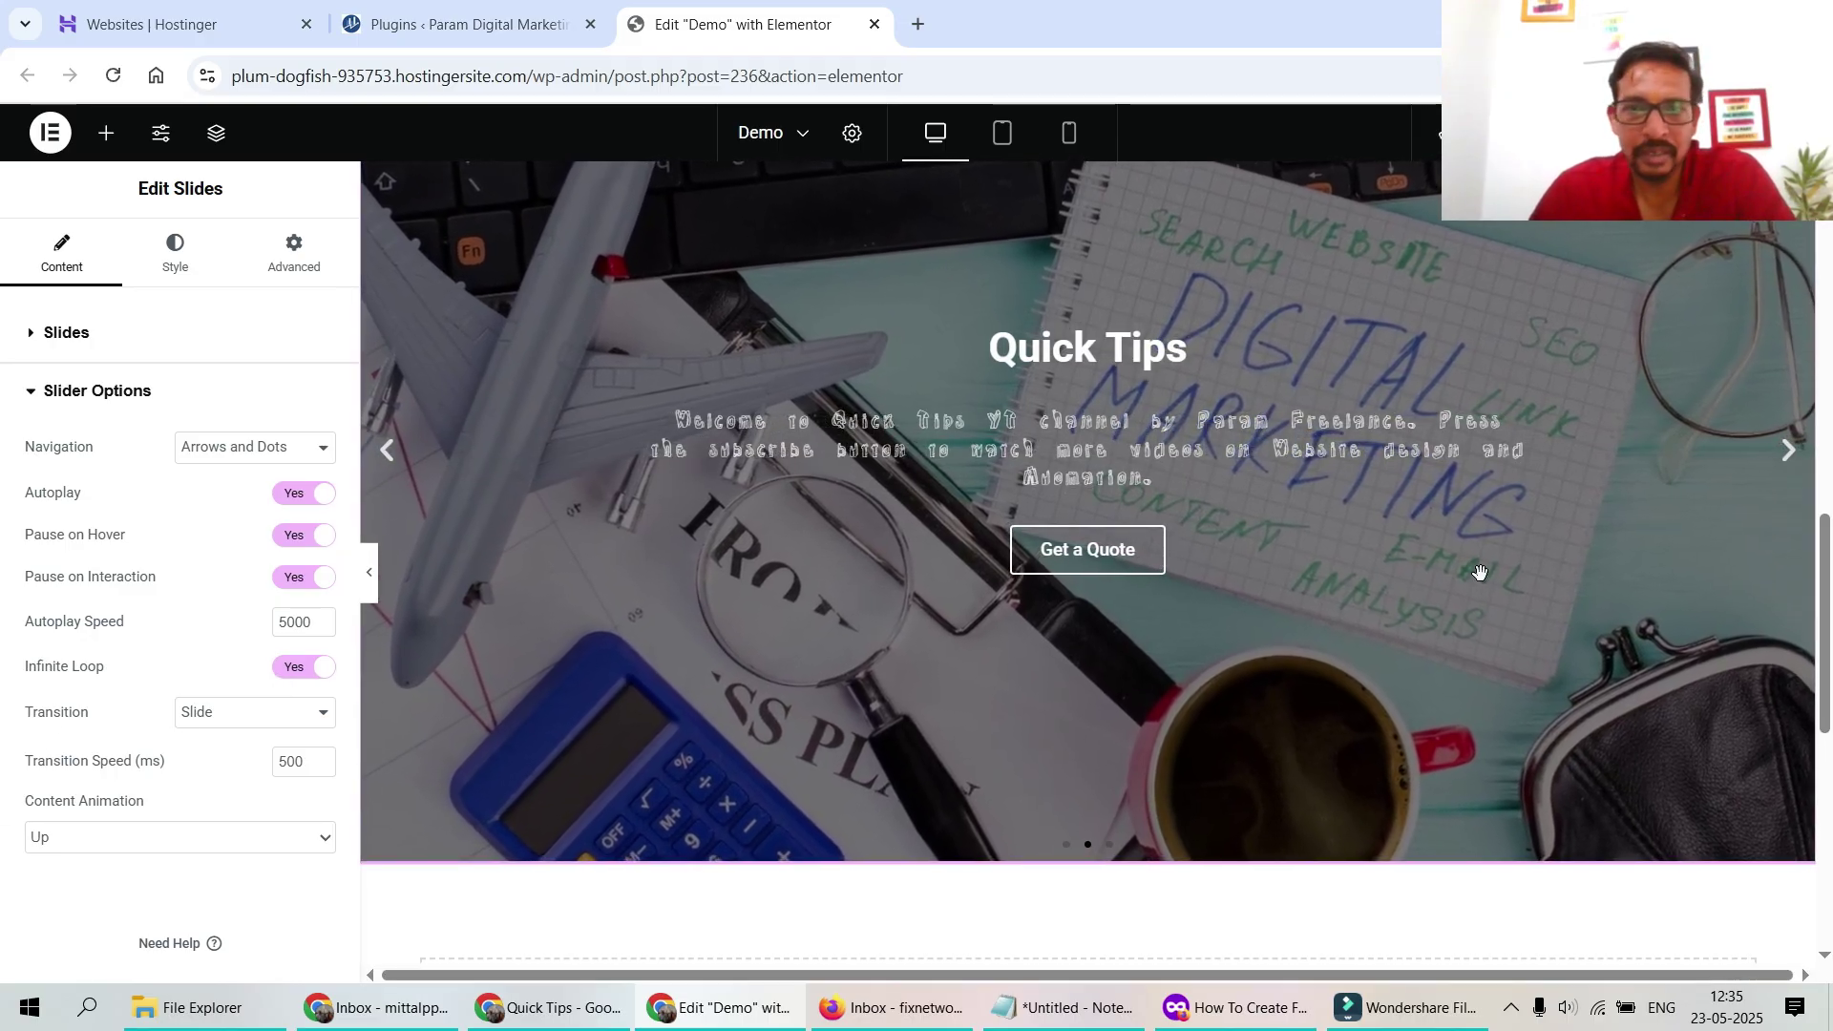
Try the Fade transition on the slider and switch the transition back to Slide
click(205, 712)
click(215, 772)
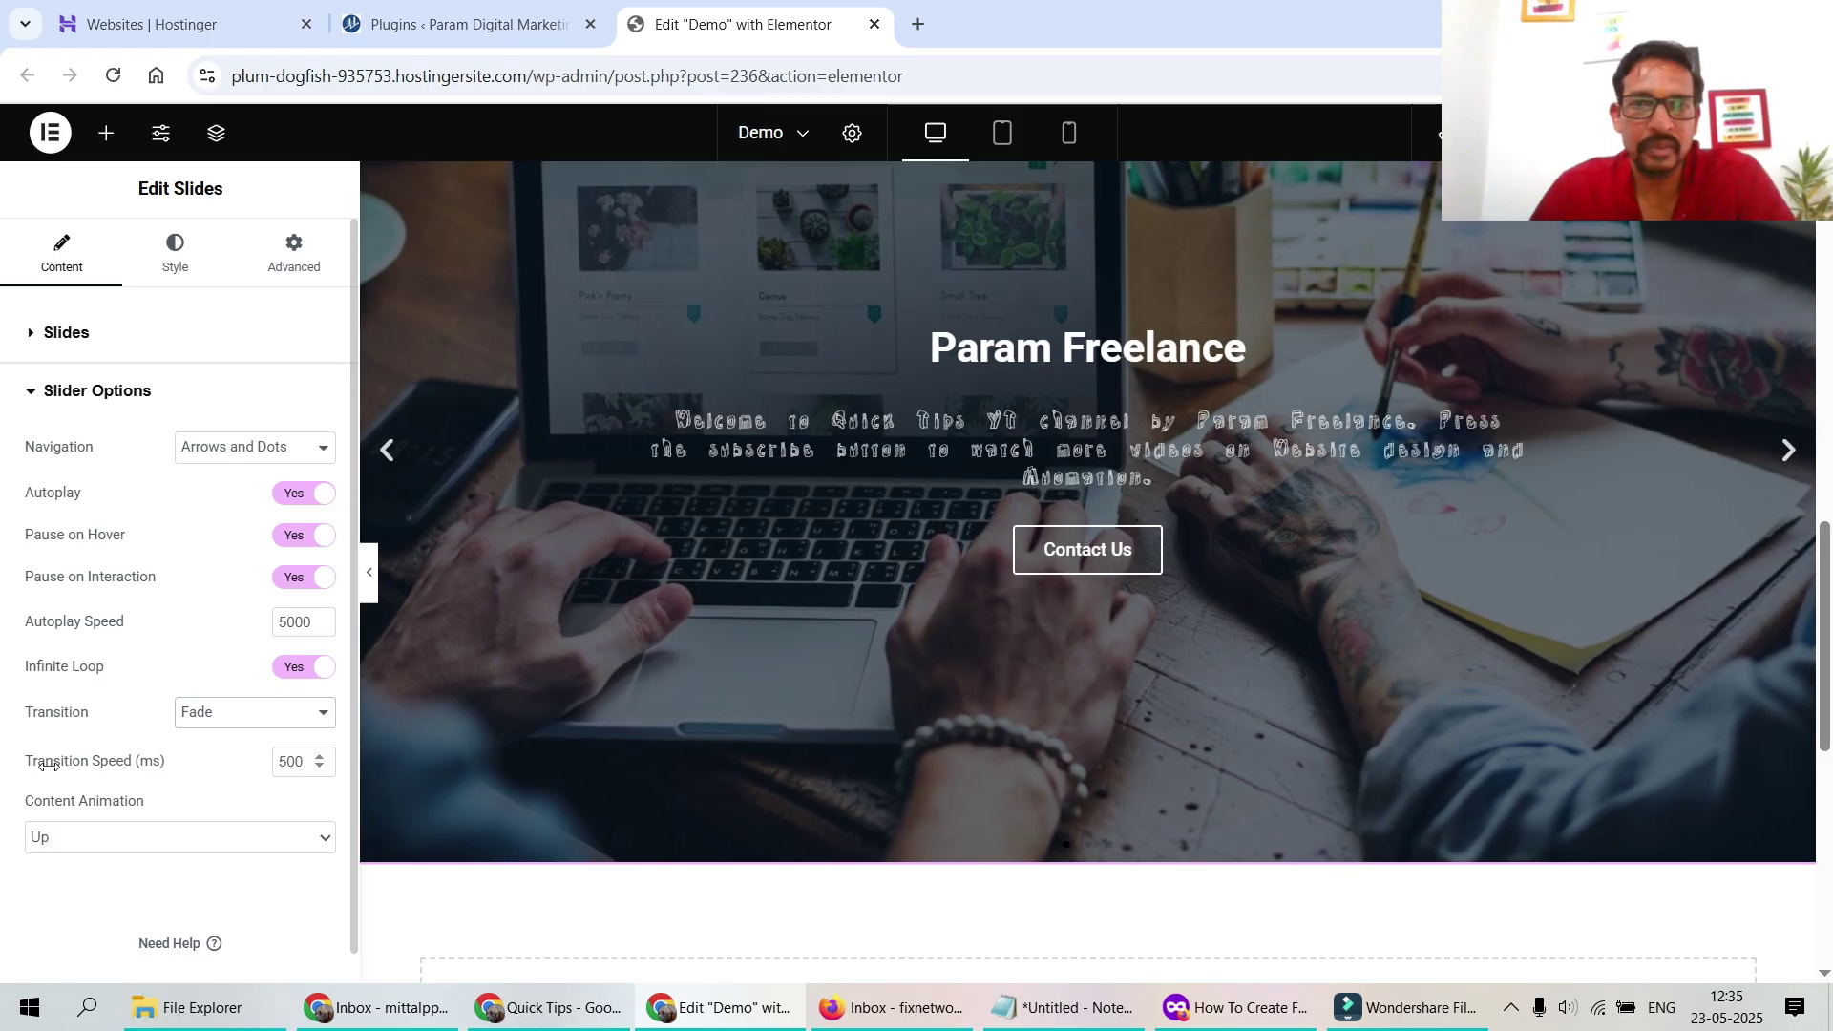
click(231, 723)
click(227, 746)
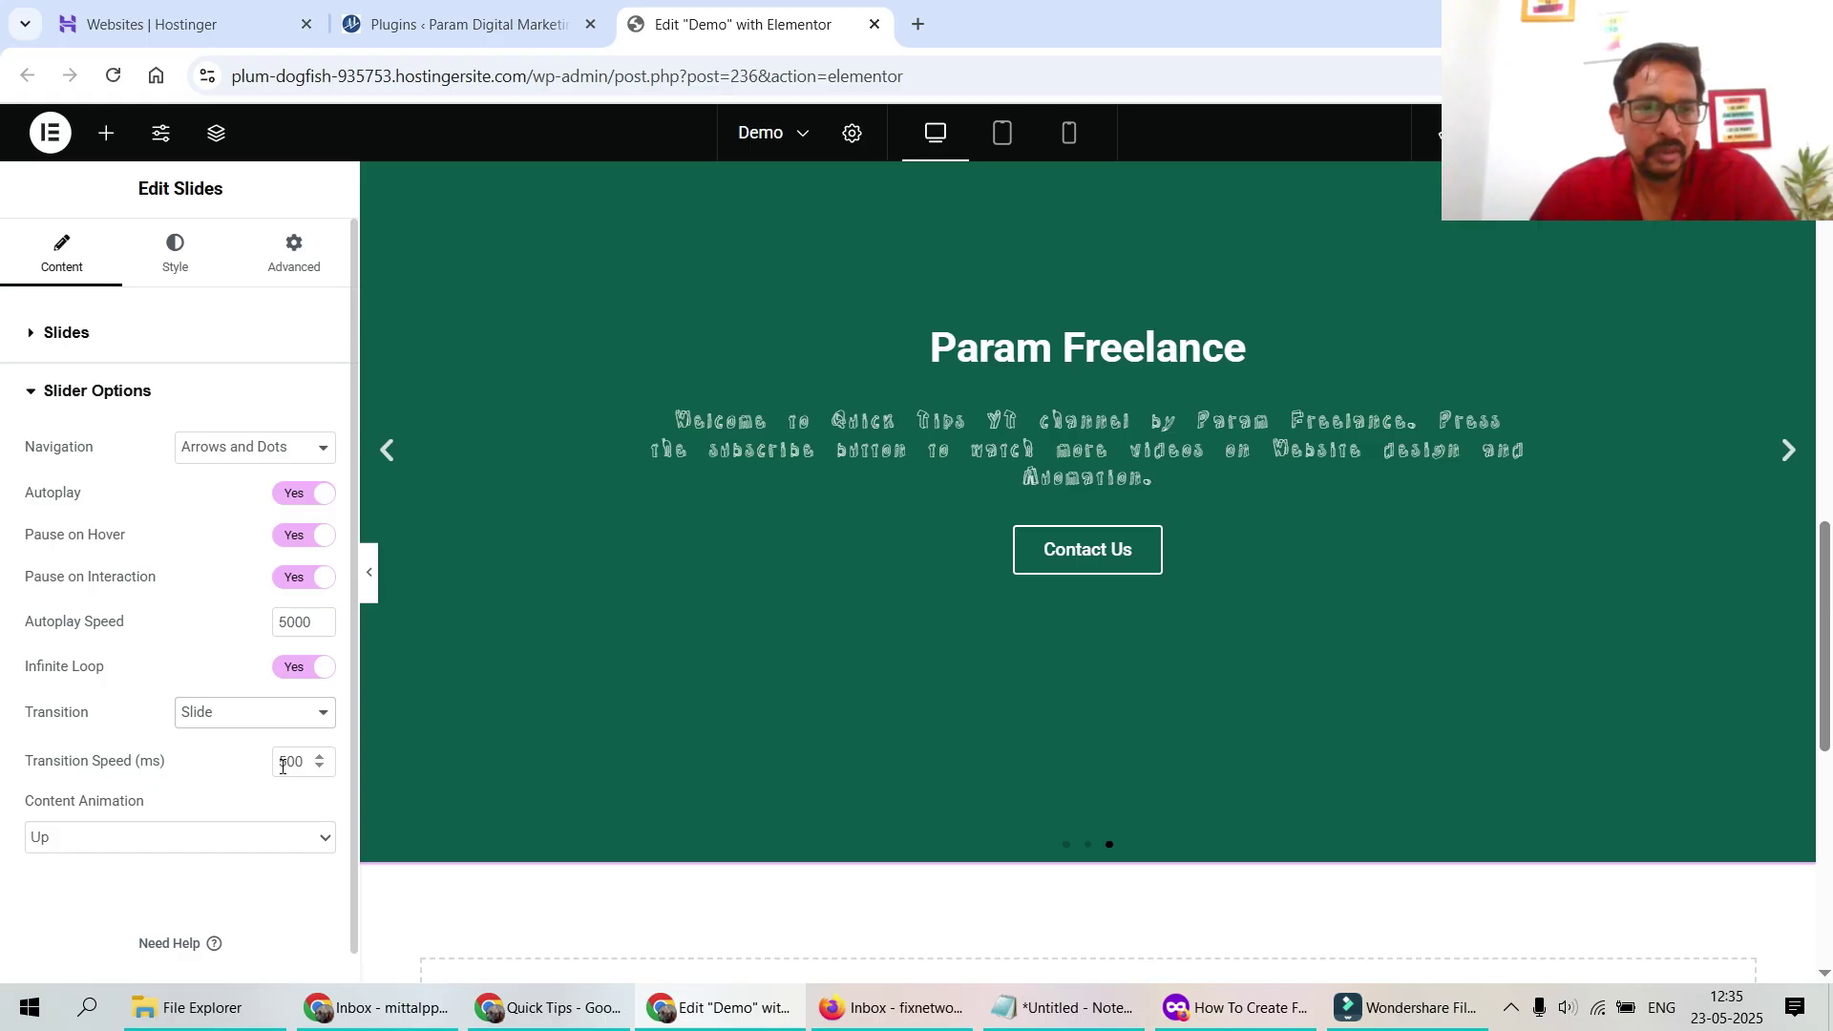
Try the Right content animation on the slides and change the content animation to Zoom
scroll(281, 767, down, 1)
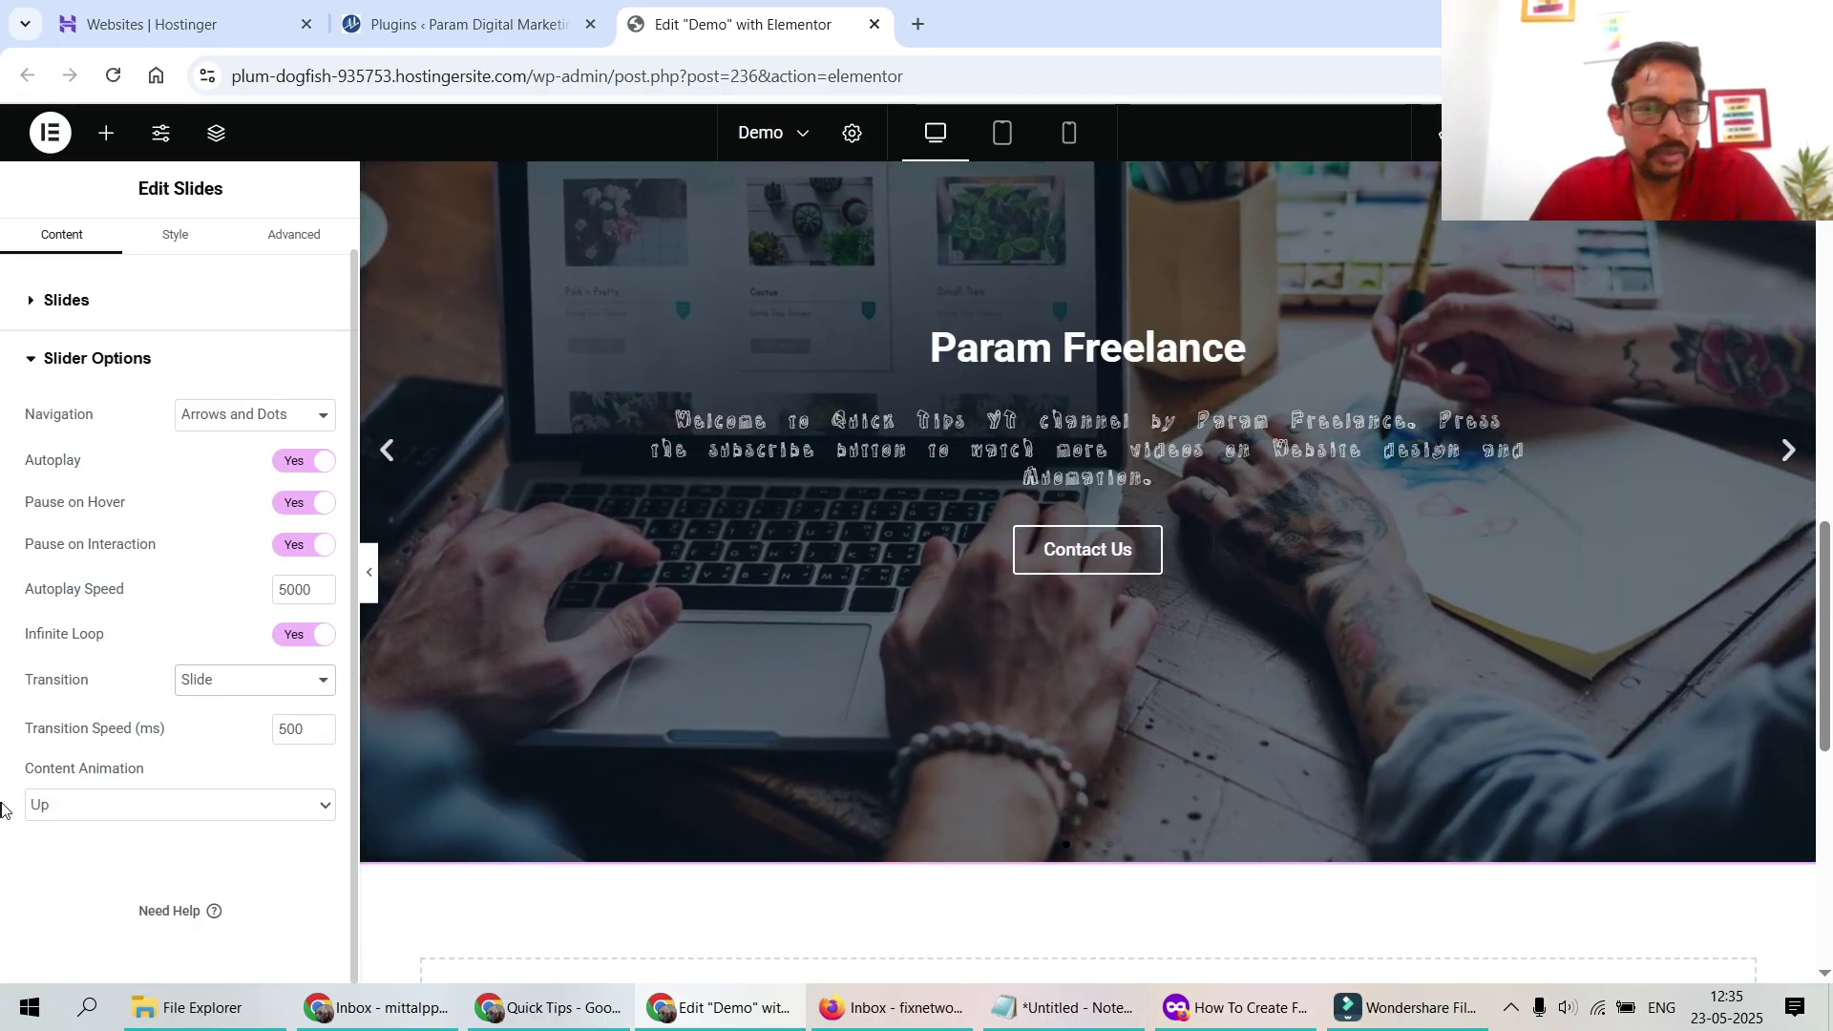
click(60, 811)
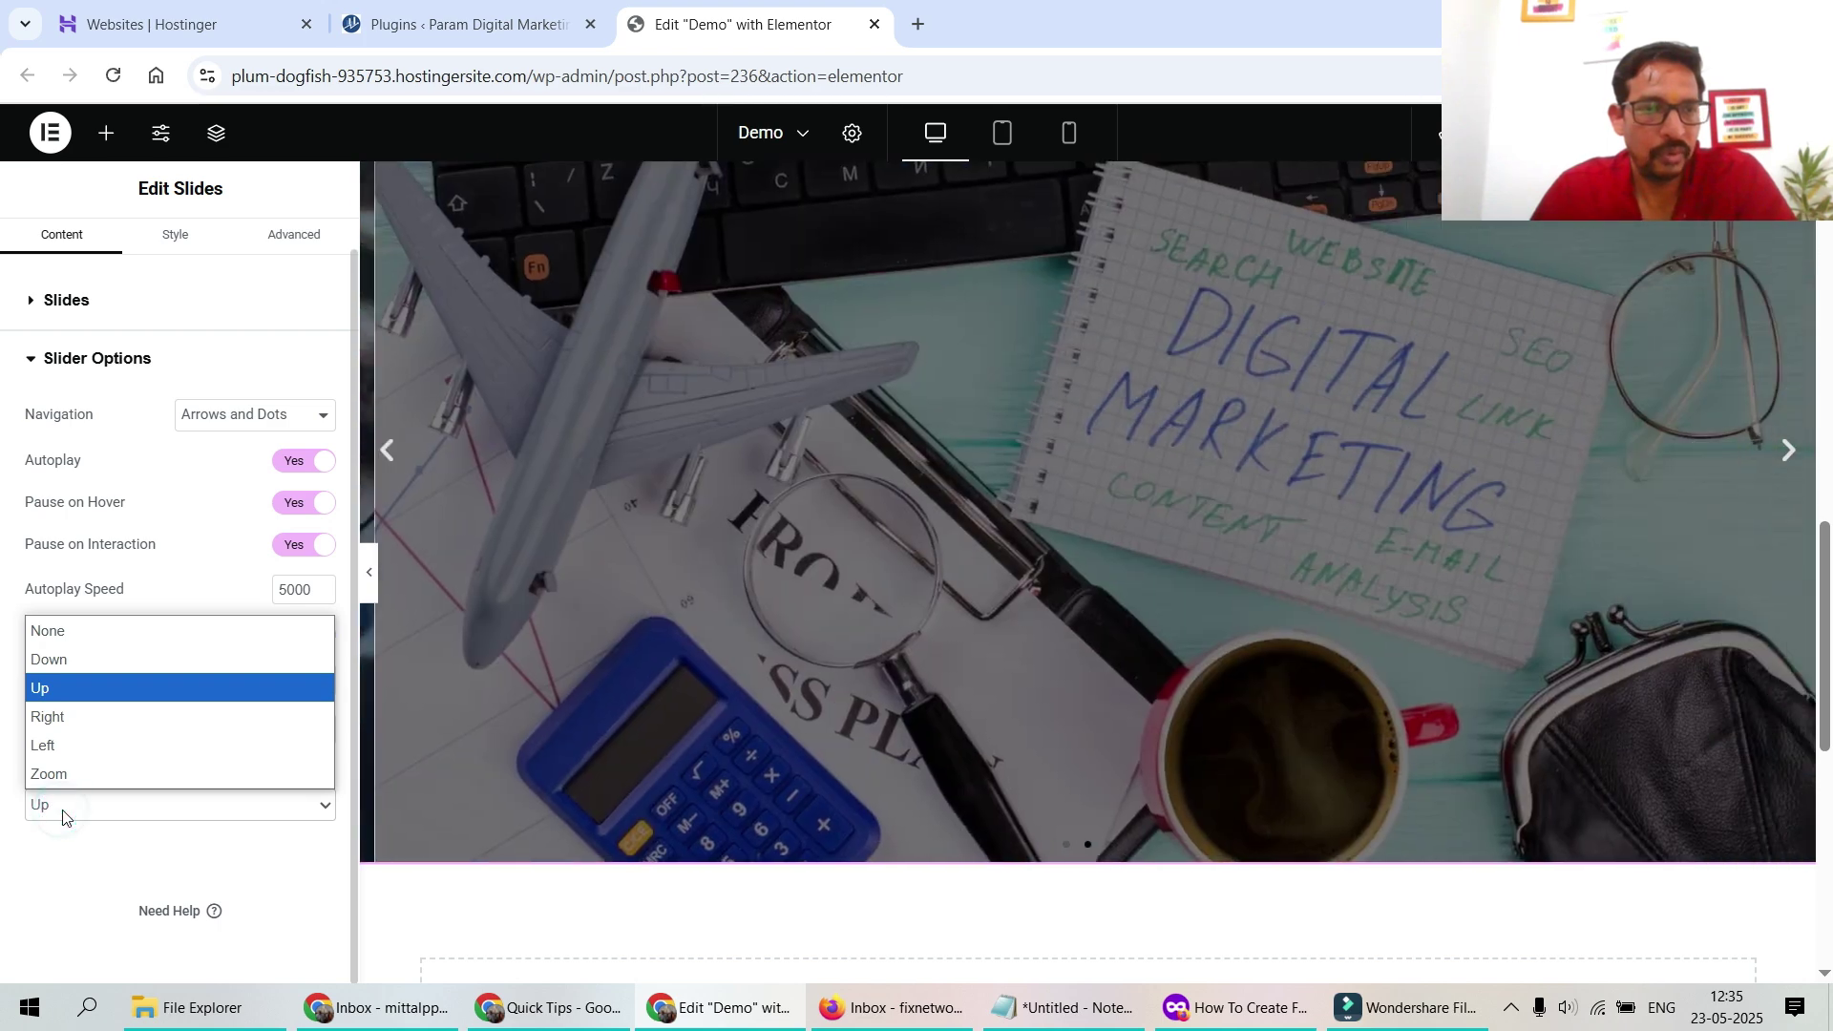
click(78, 717)
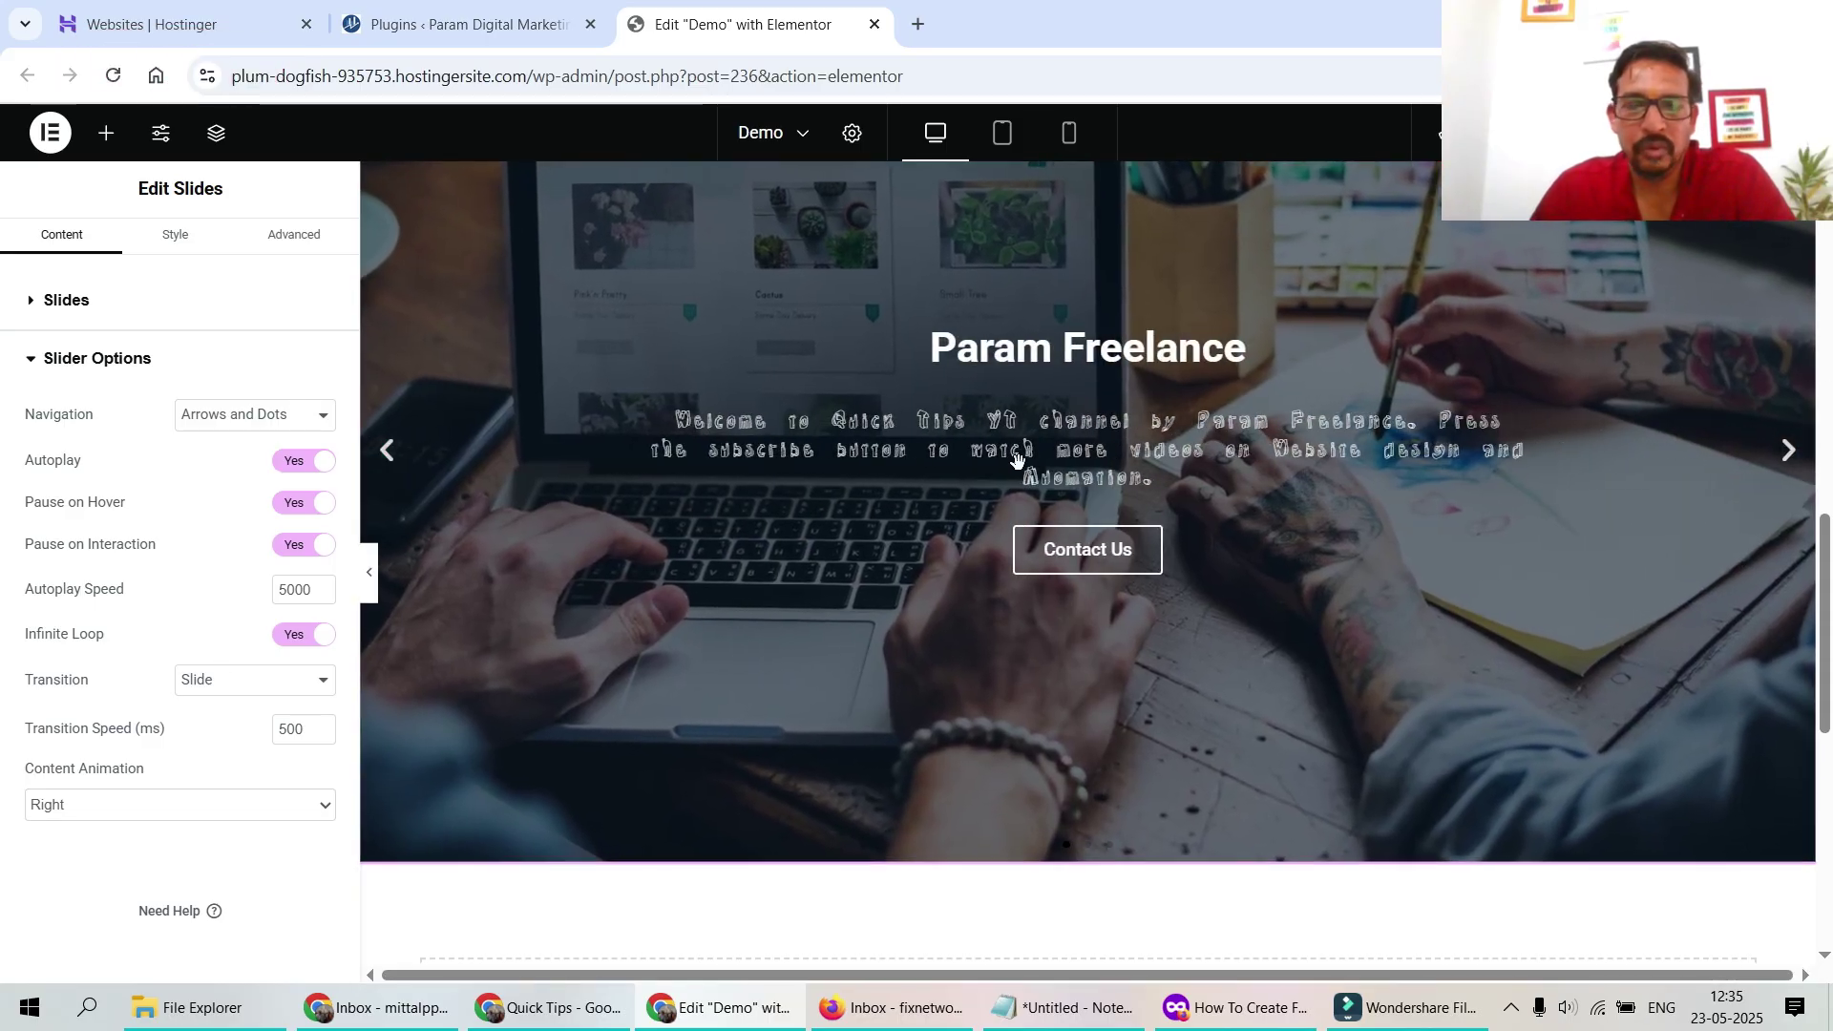
click(109, 808)
click(134, 772)
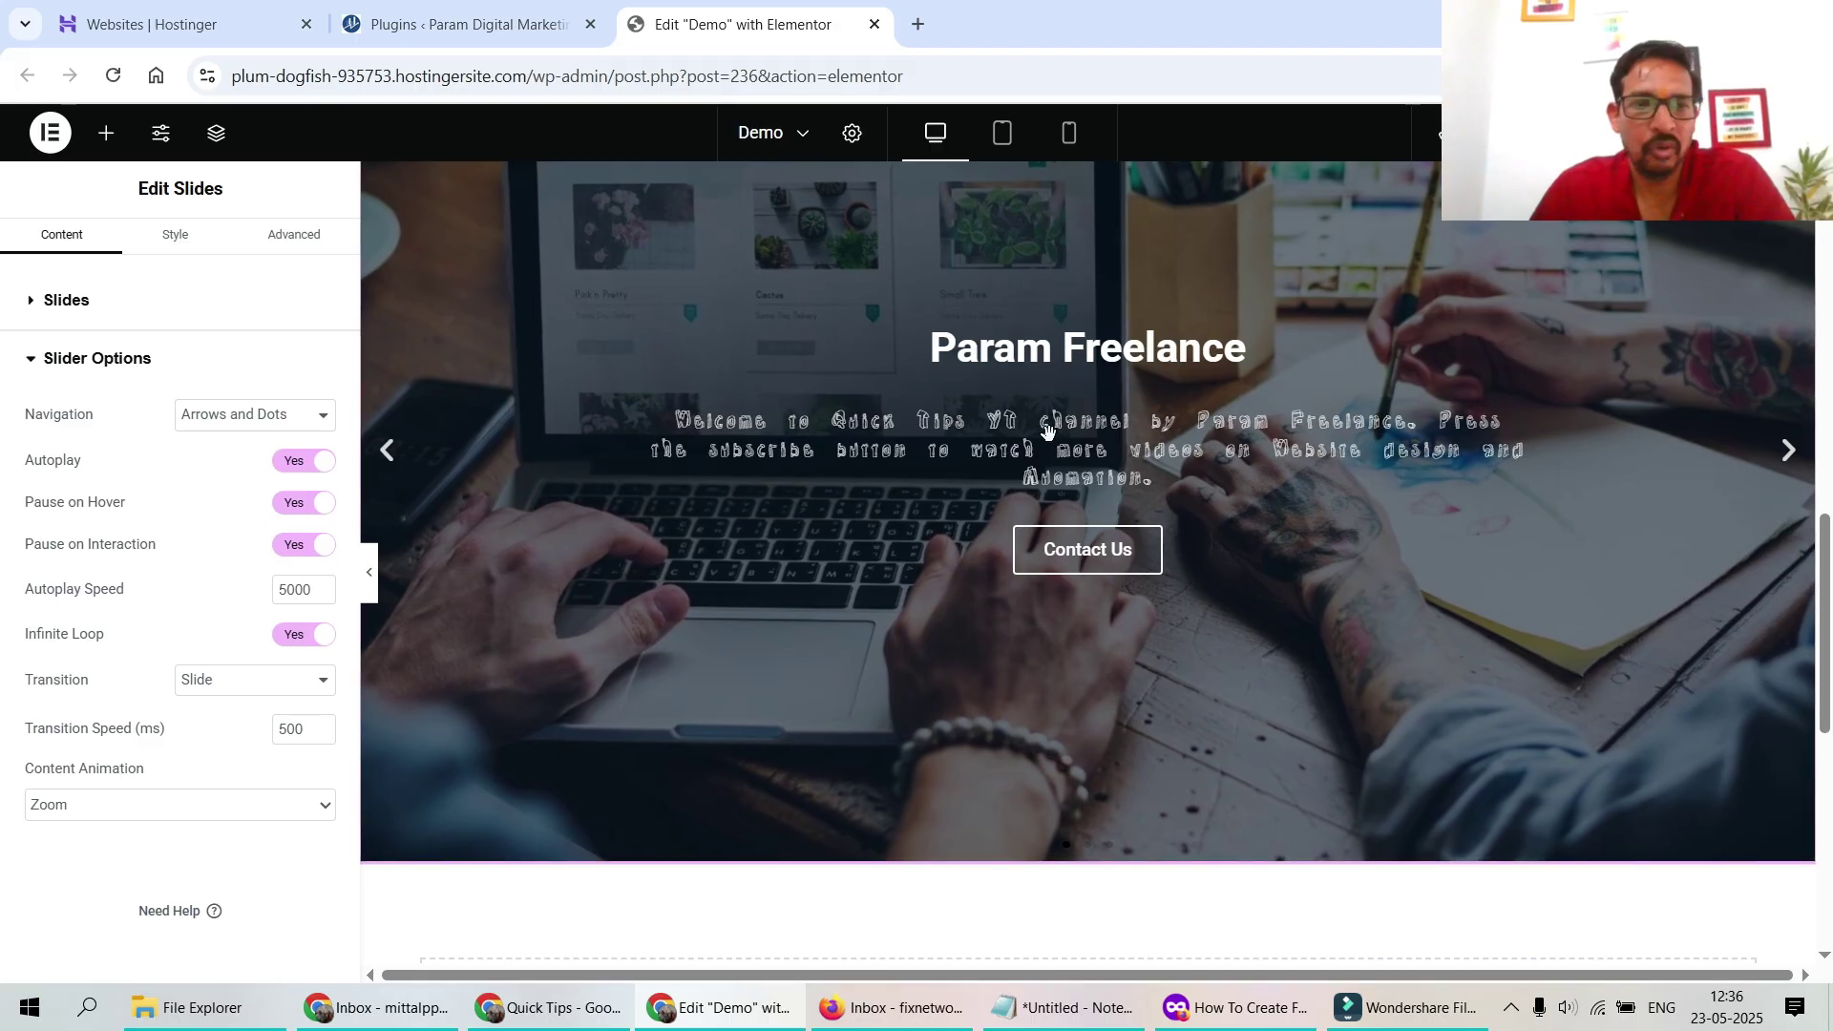
click(116, 805)
click(118, 795)
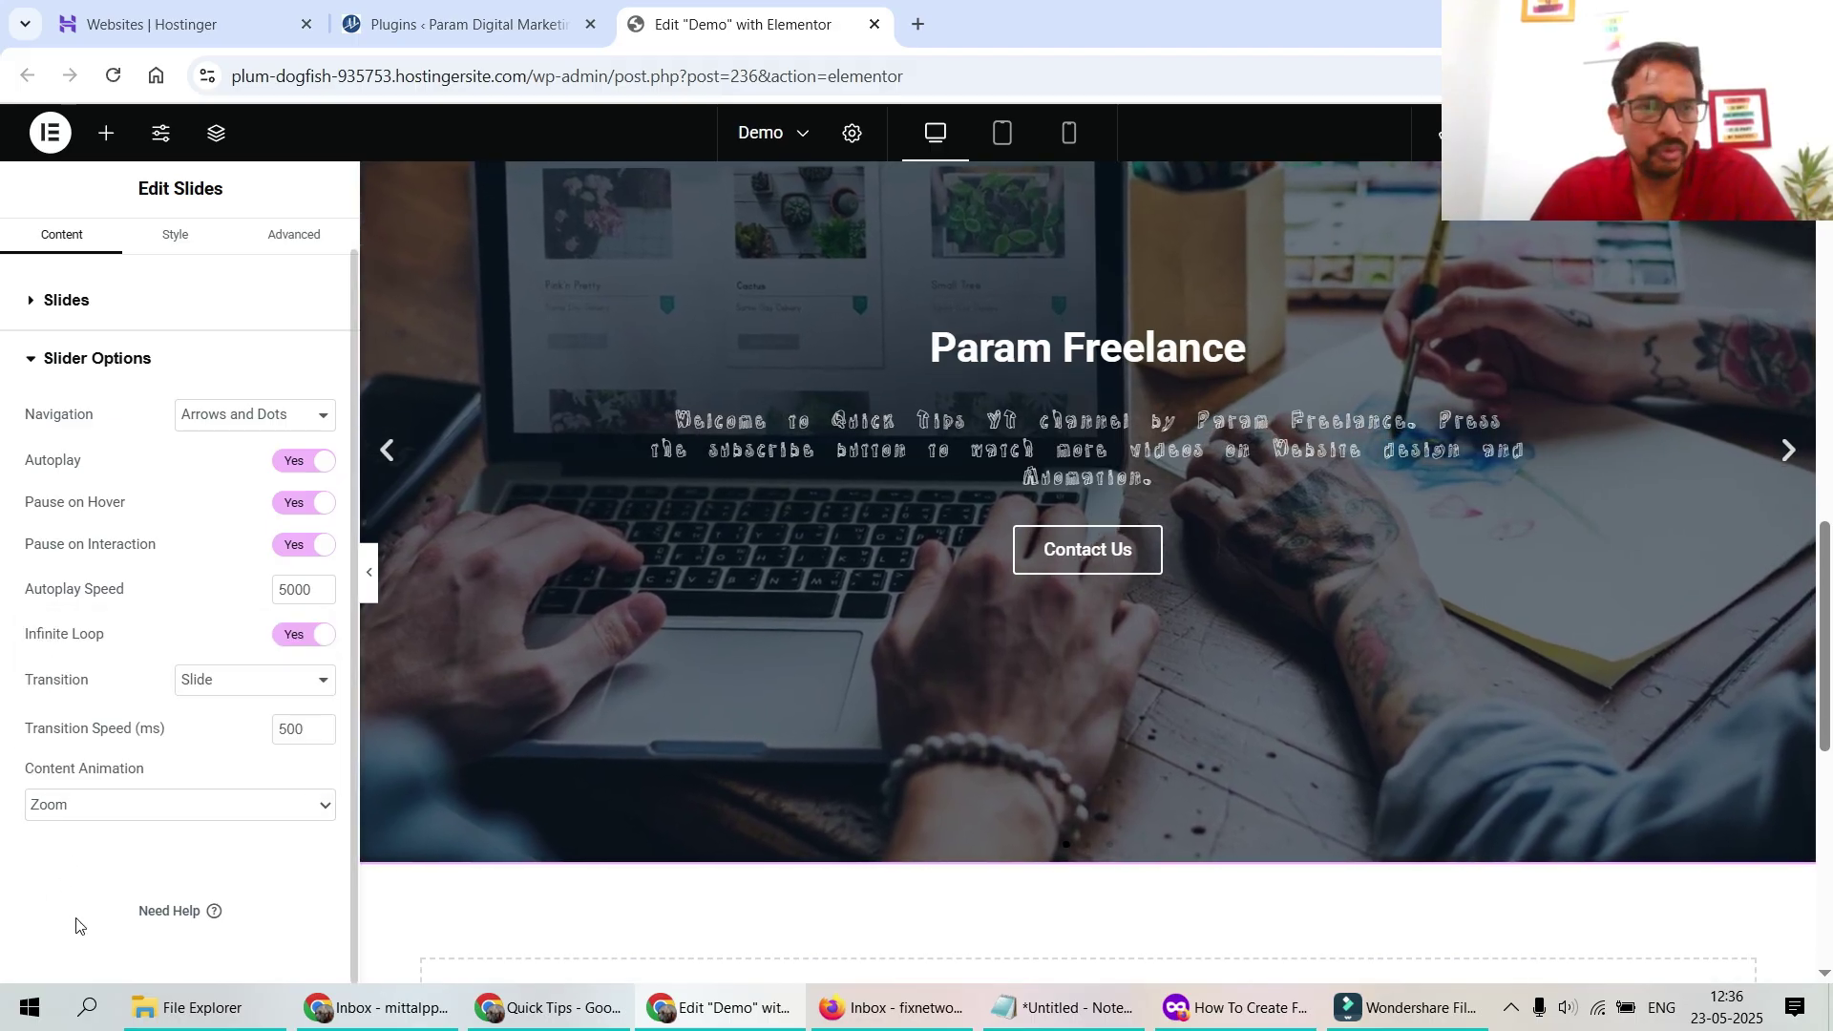
Set the content width to 80% in the slides' style settings
scroll(74, 921, up, 1)
click(182, 263)
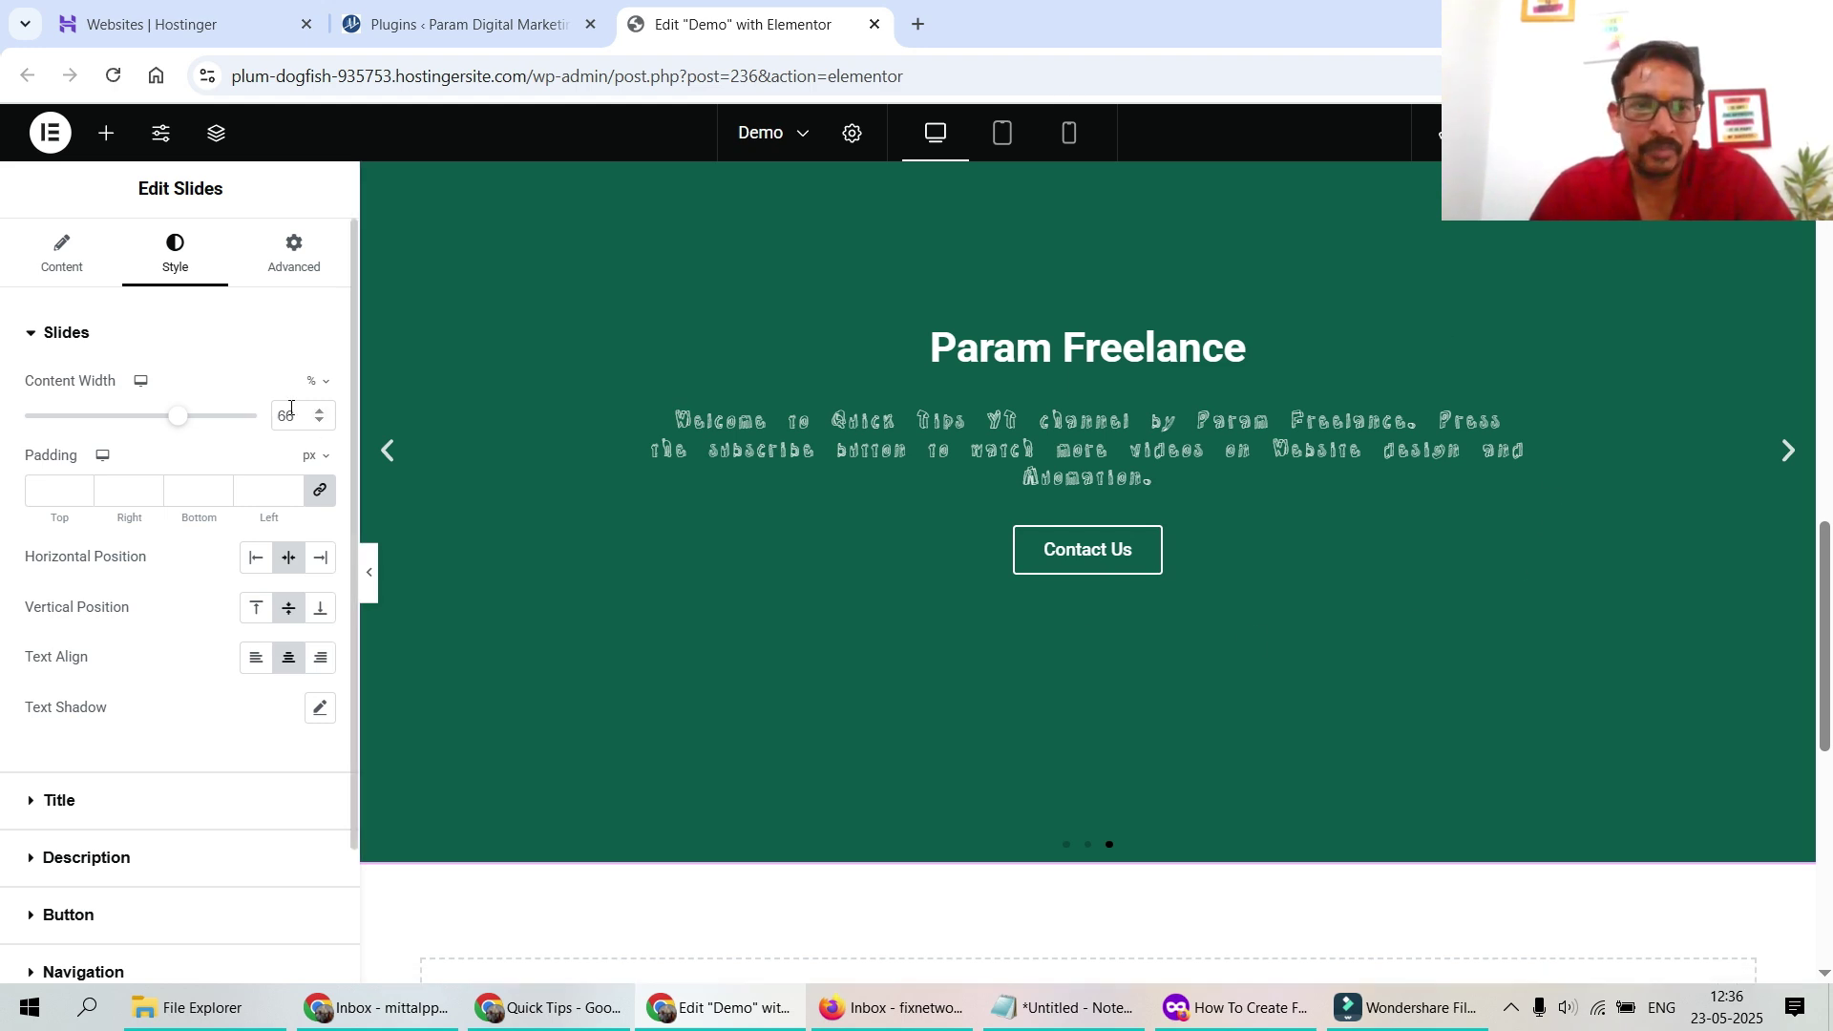
text(80)
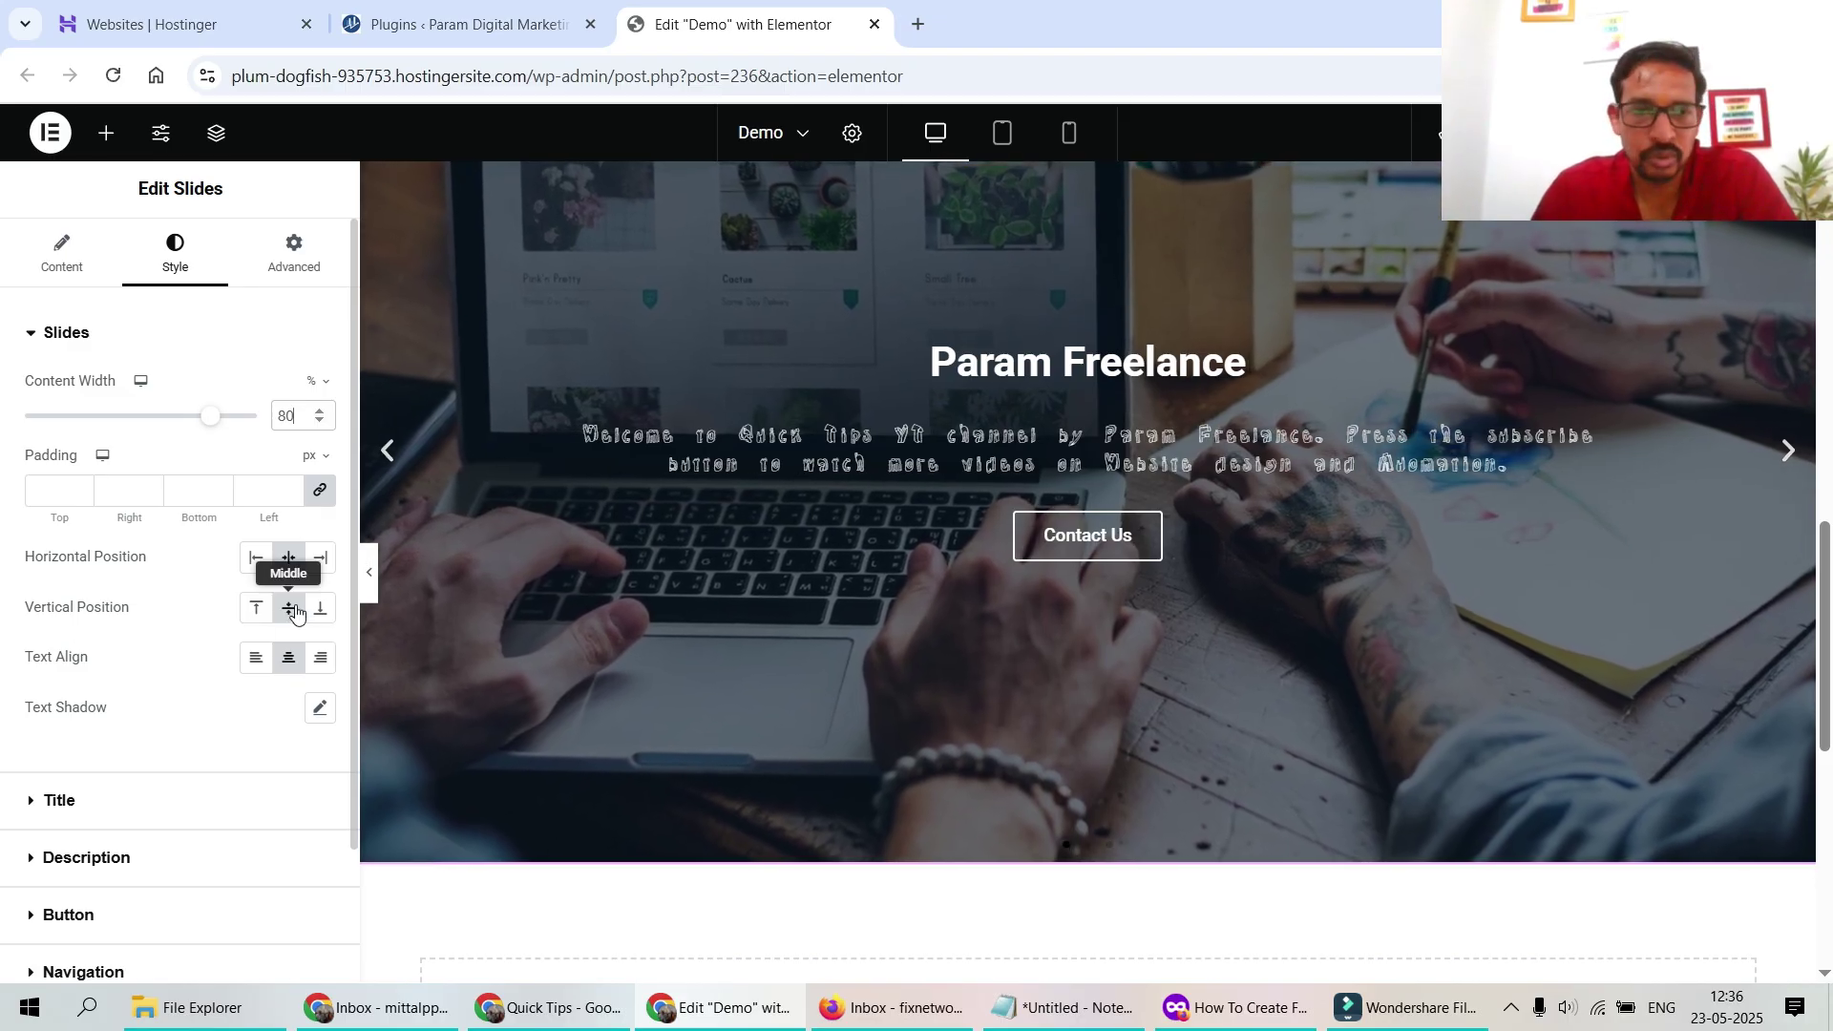
Try the Top and Bottom vertical positions for the slide content and return it to Middle
click(260, 609)
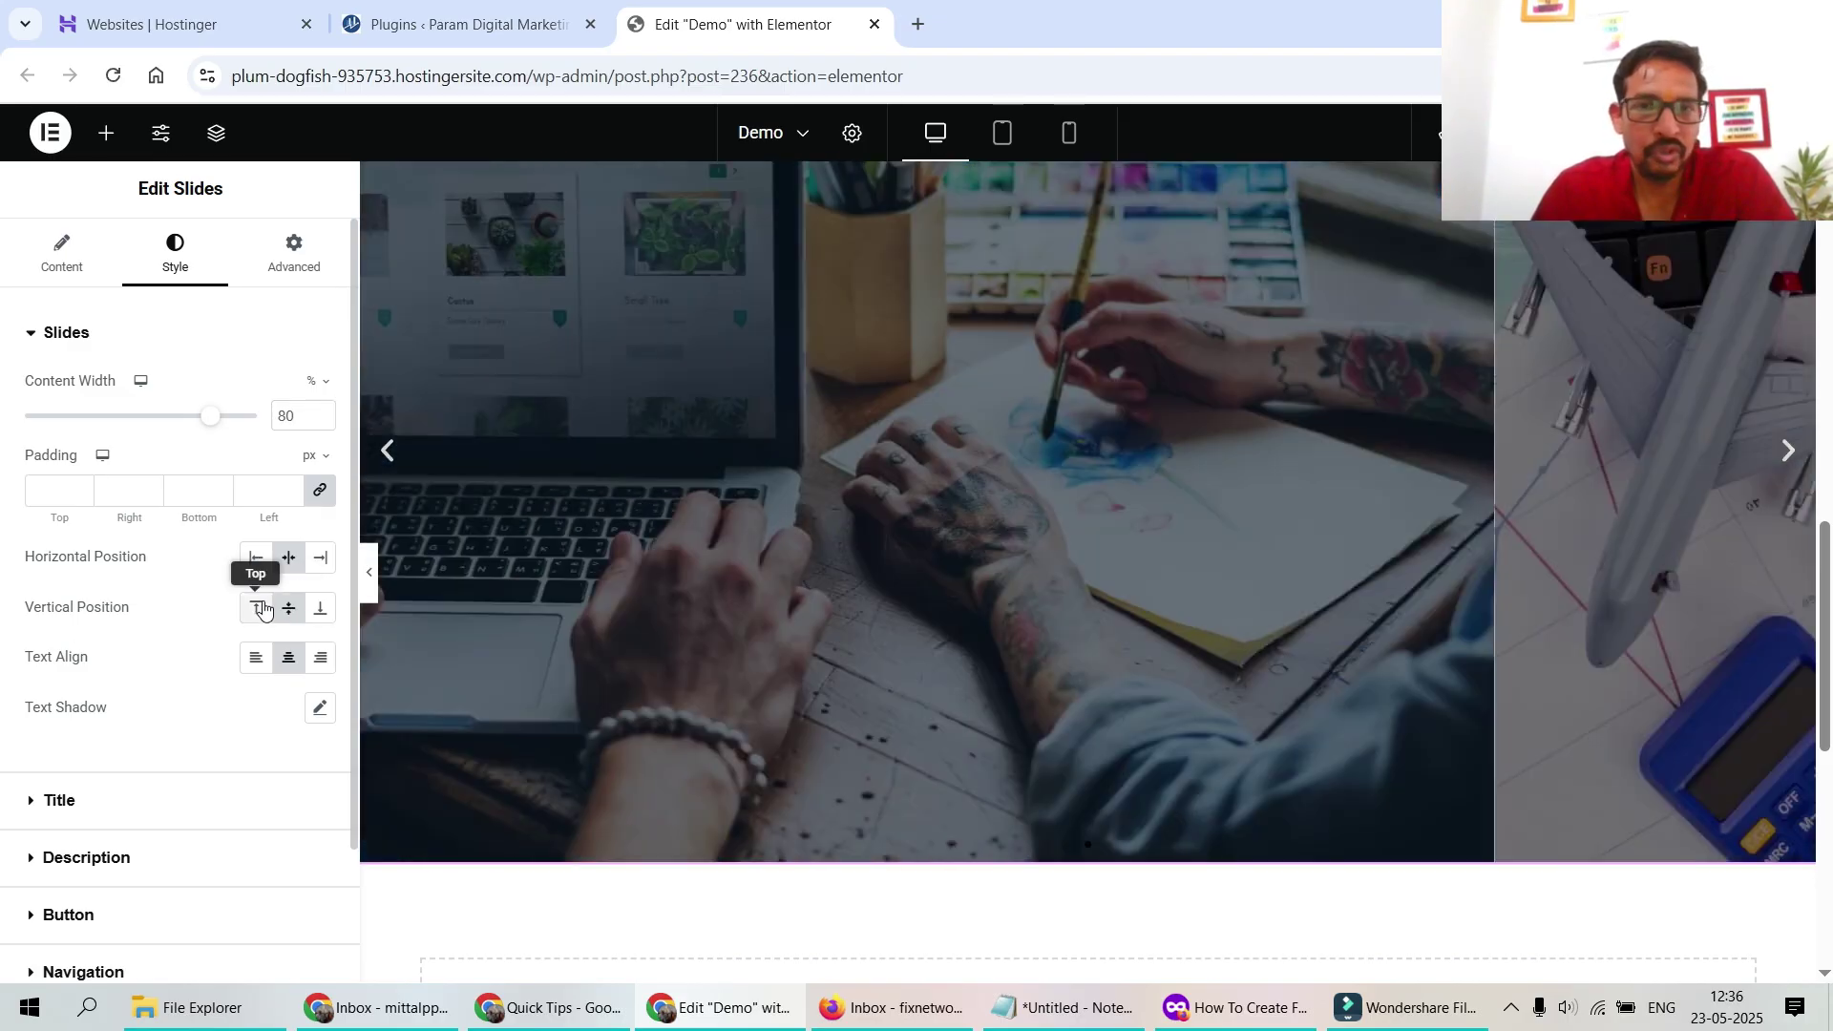
scroll(1326, 596, up, 5)
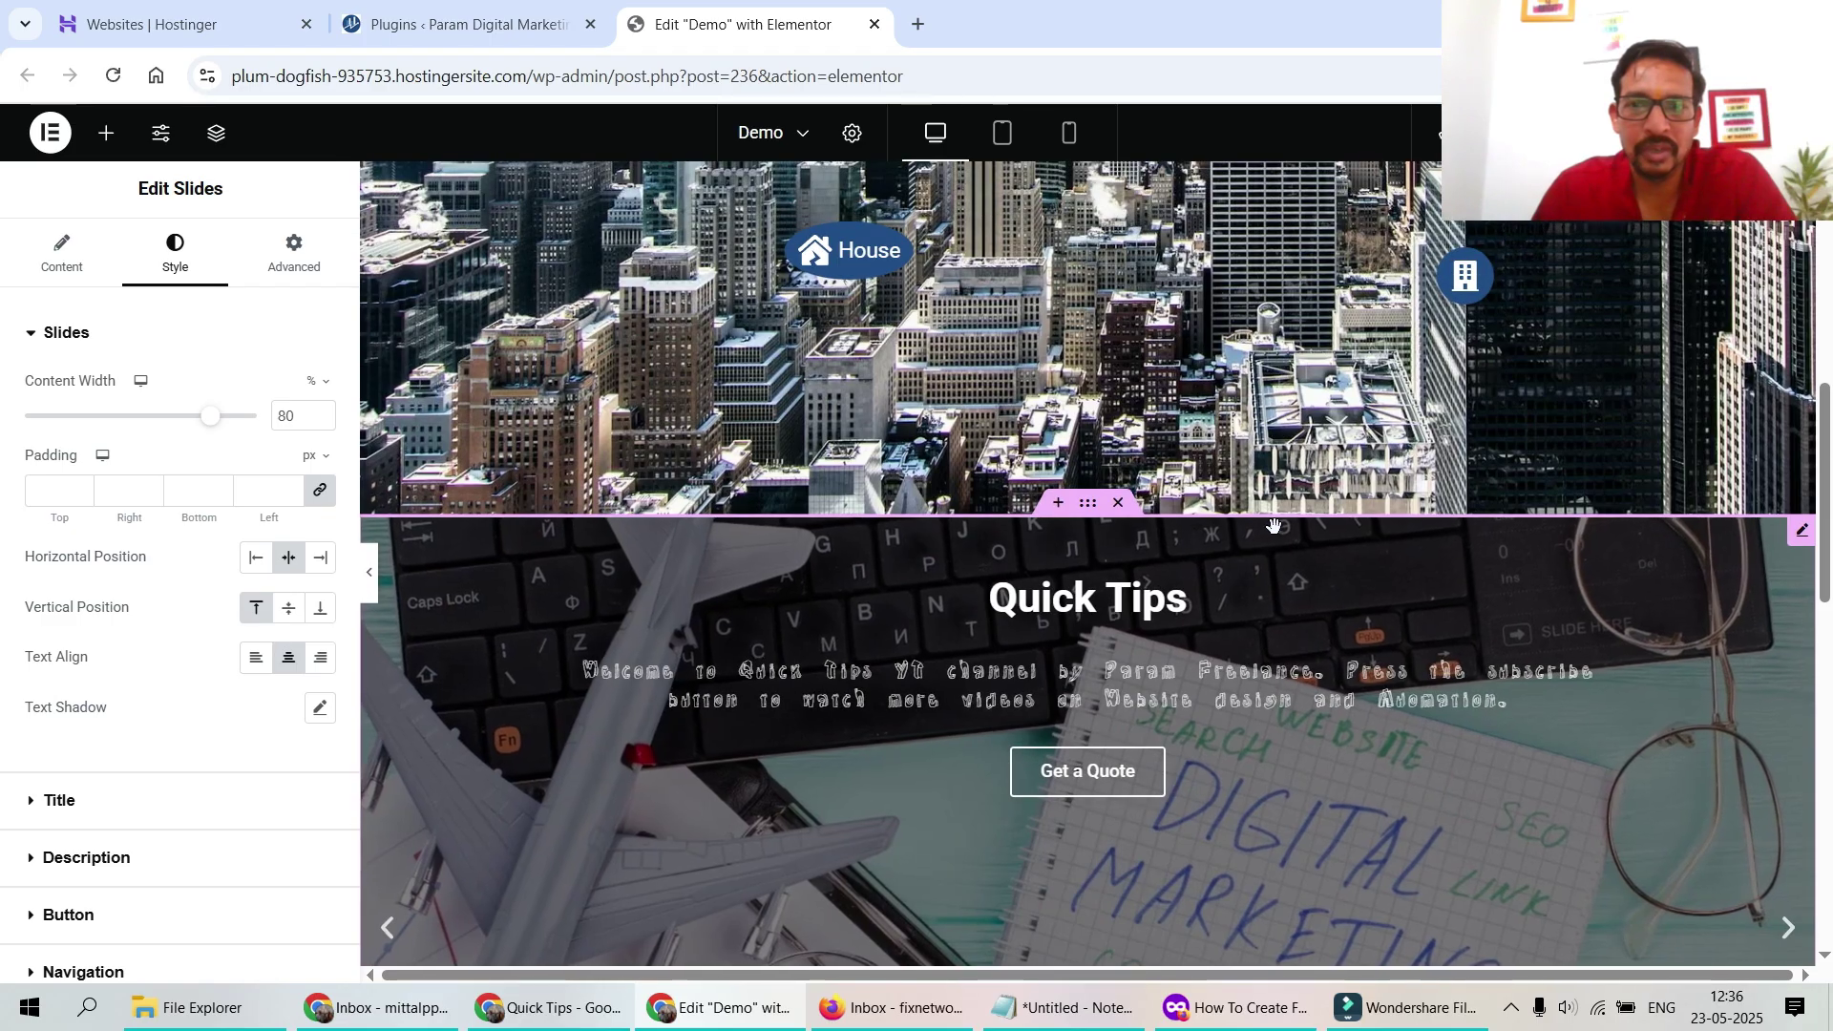
scroll(1134, 616, down, 2)
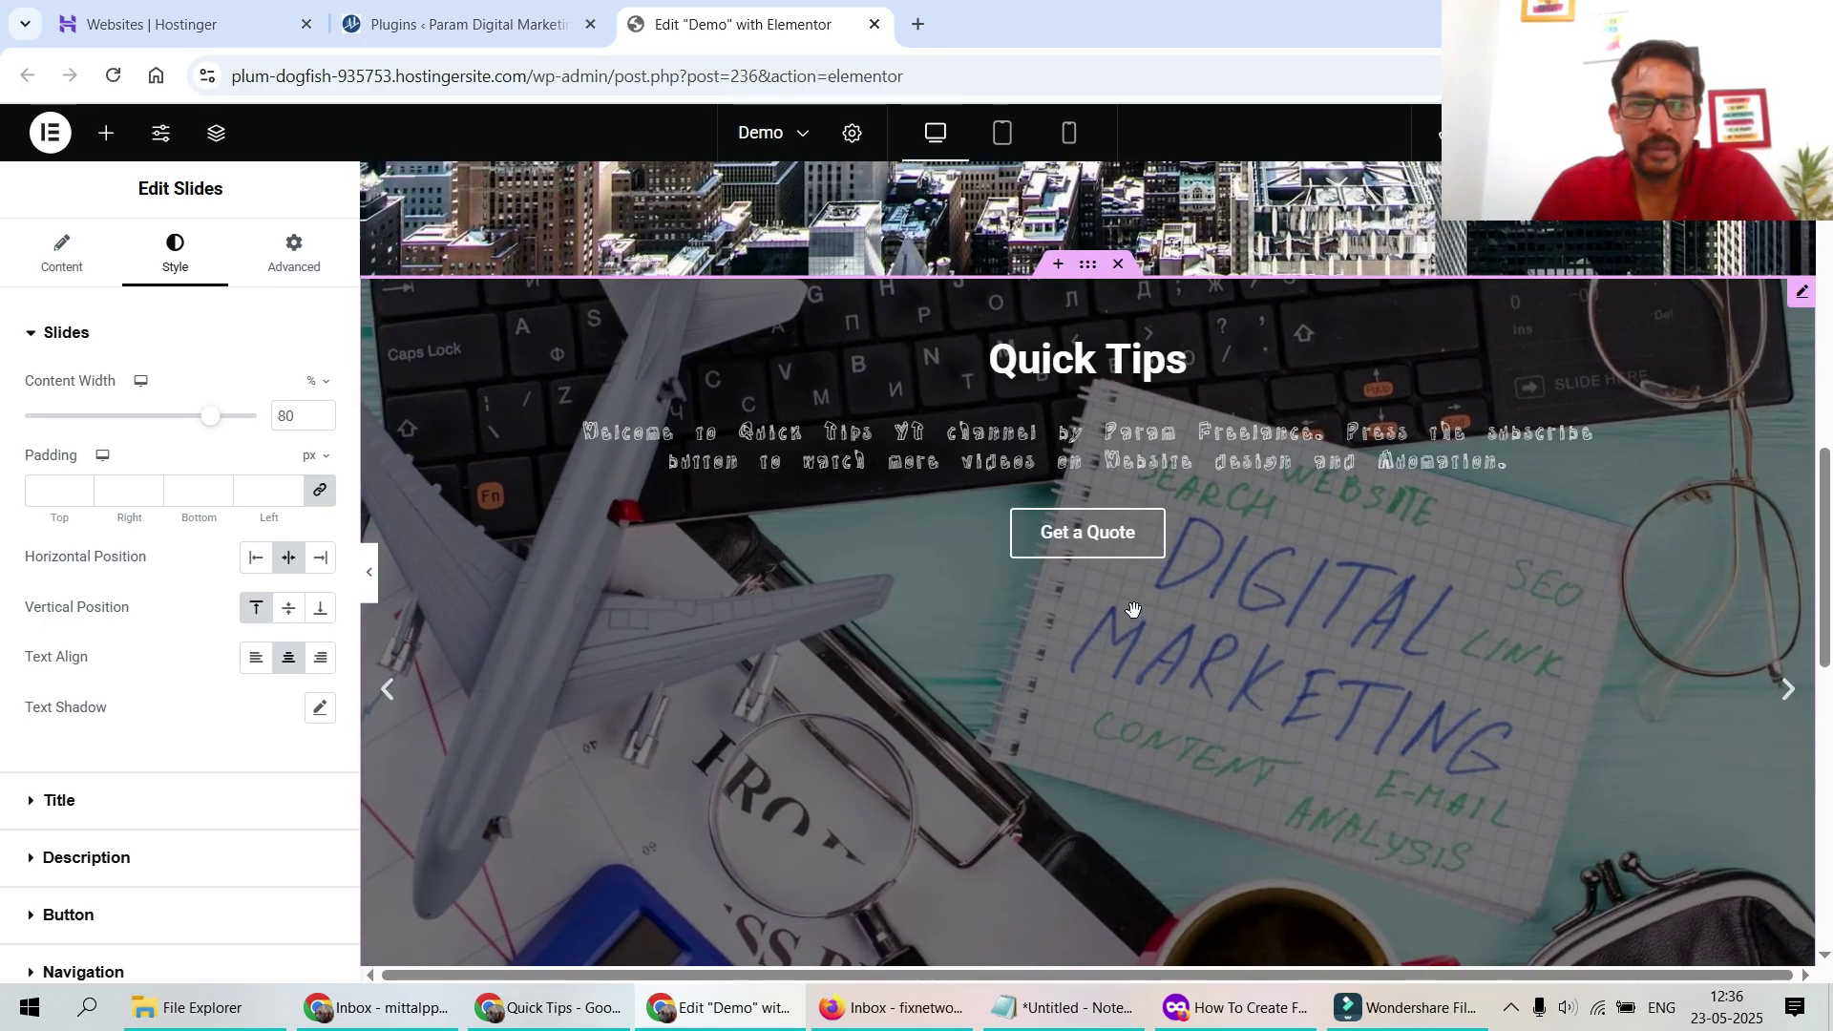
click(321, 611)
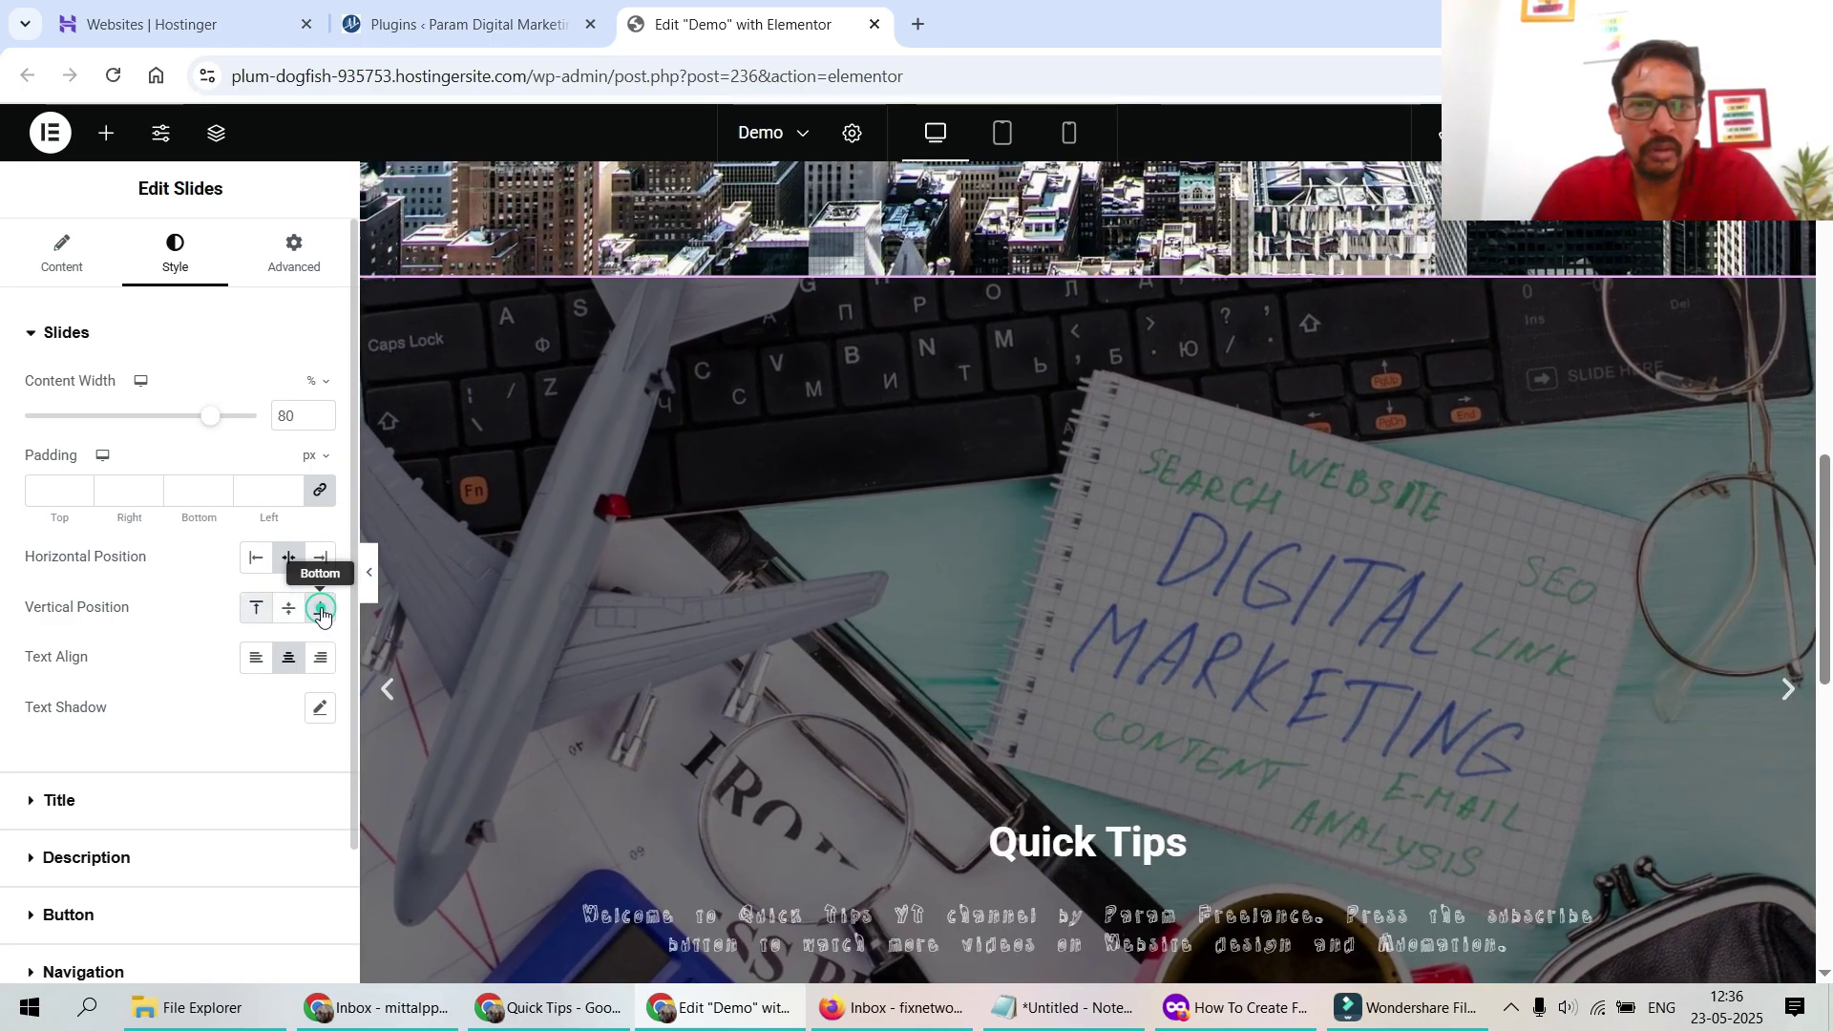
scroll(1546, 582, down, 2)
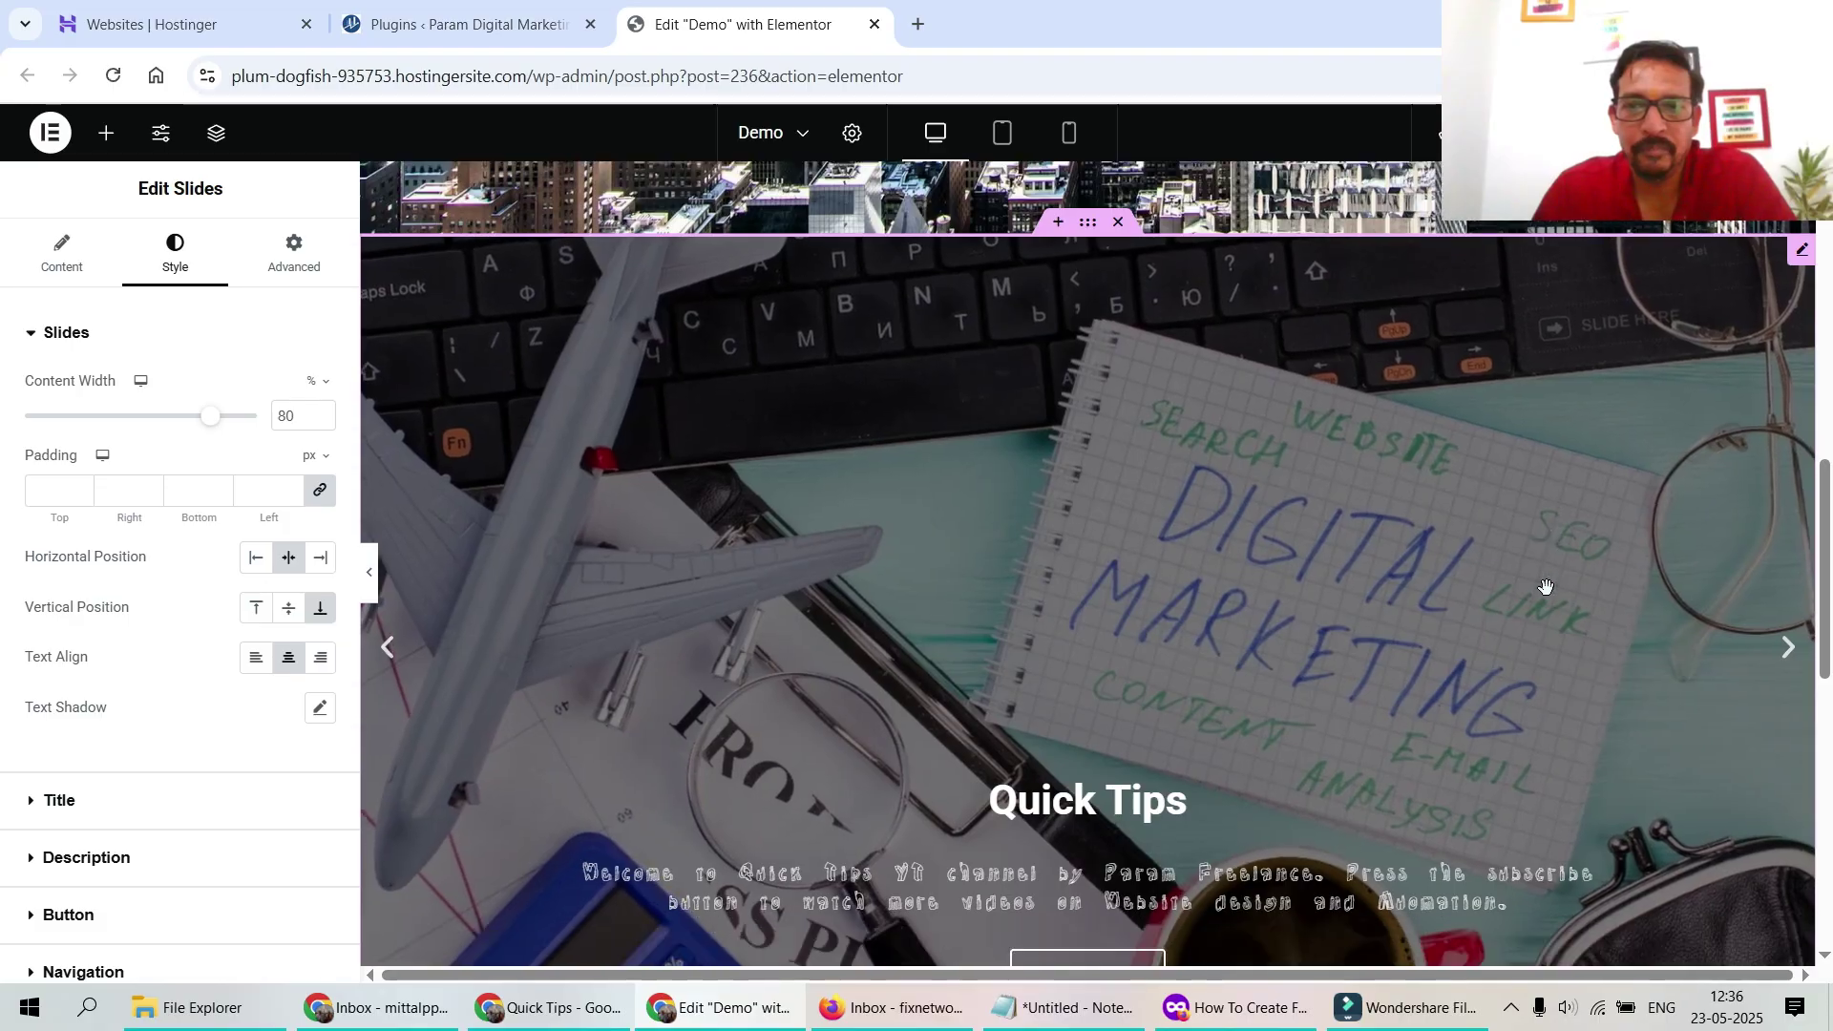
scroll(1529, 584, up, 8)
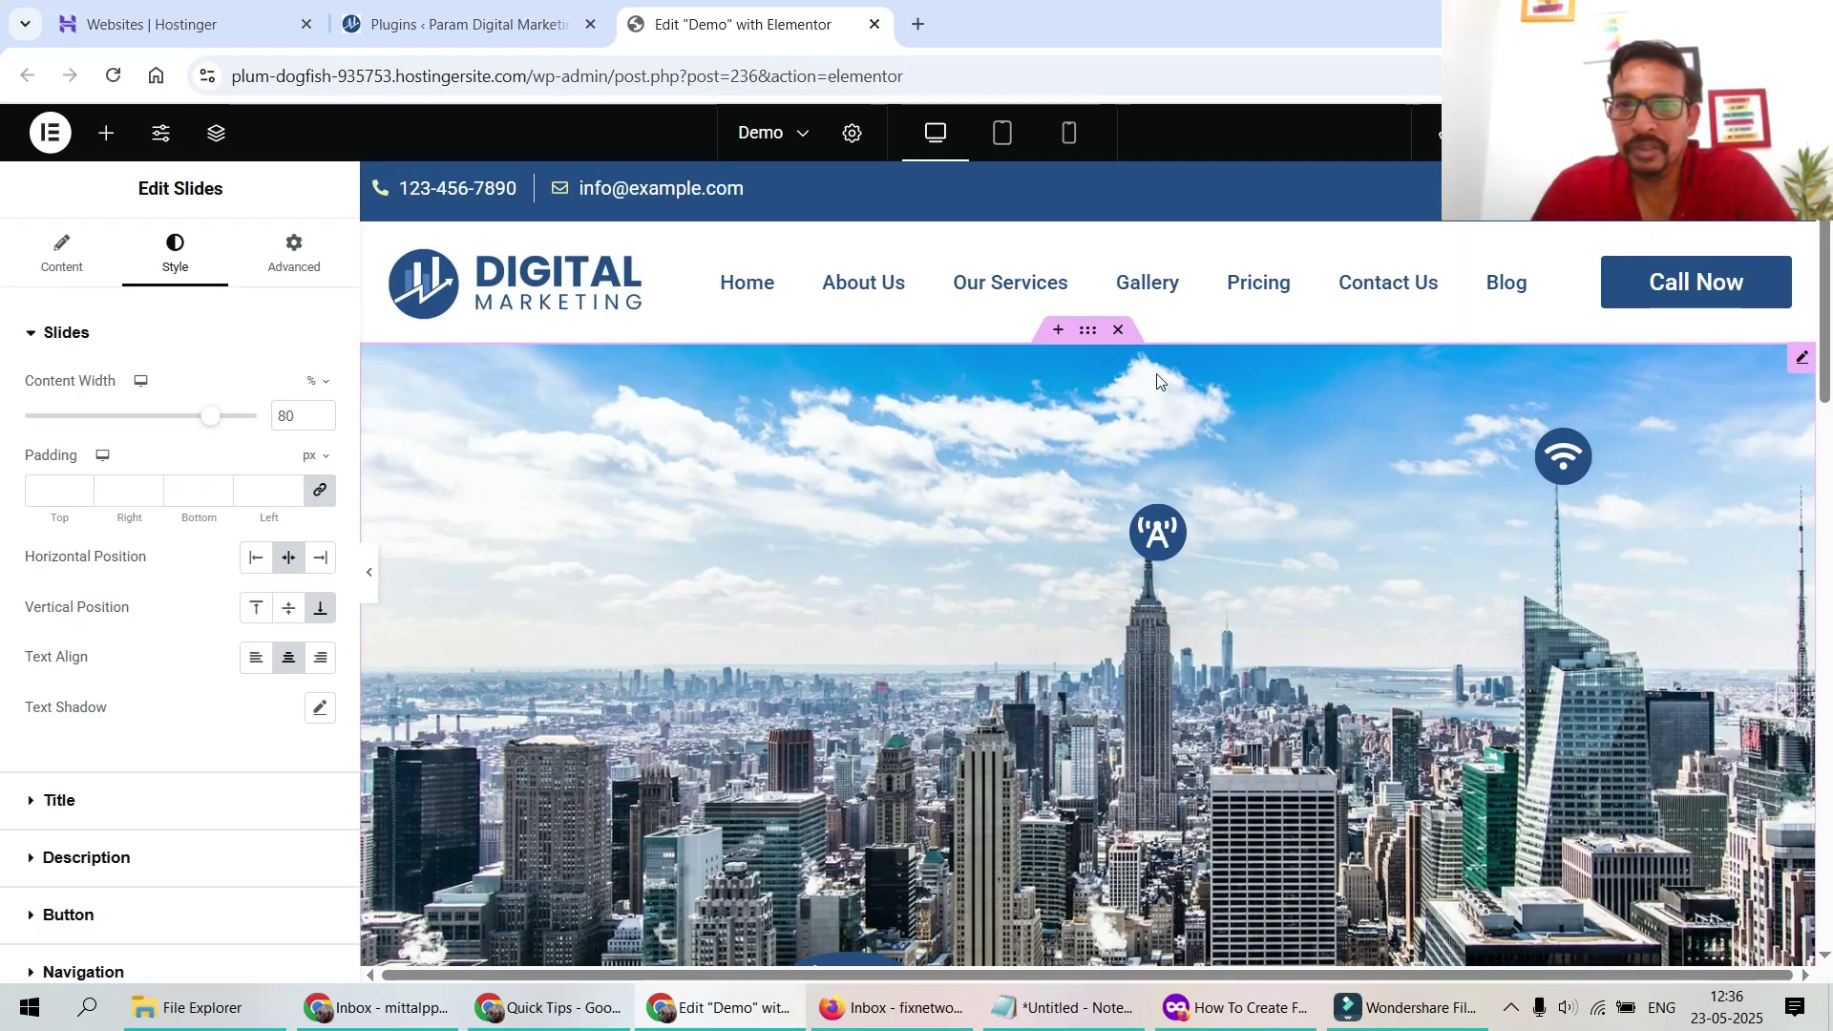
scroll(1467, 485, down, 2)
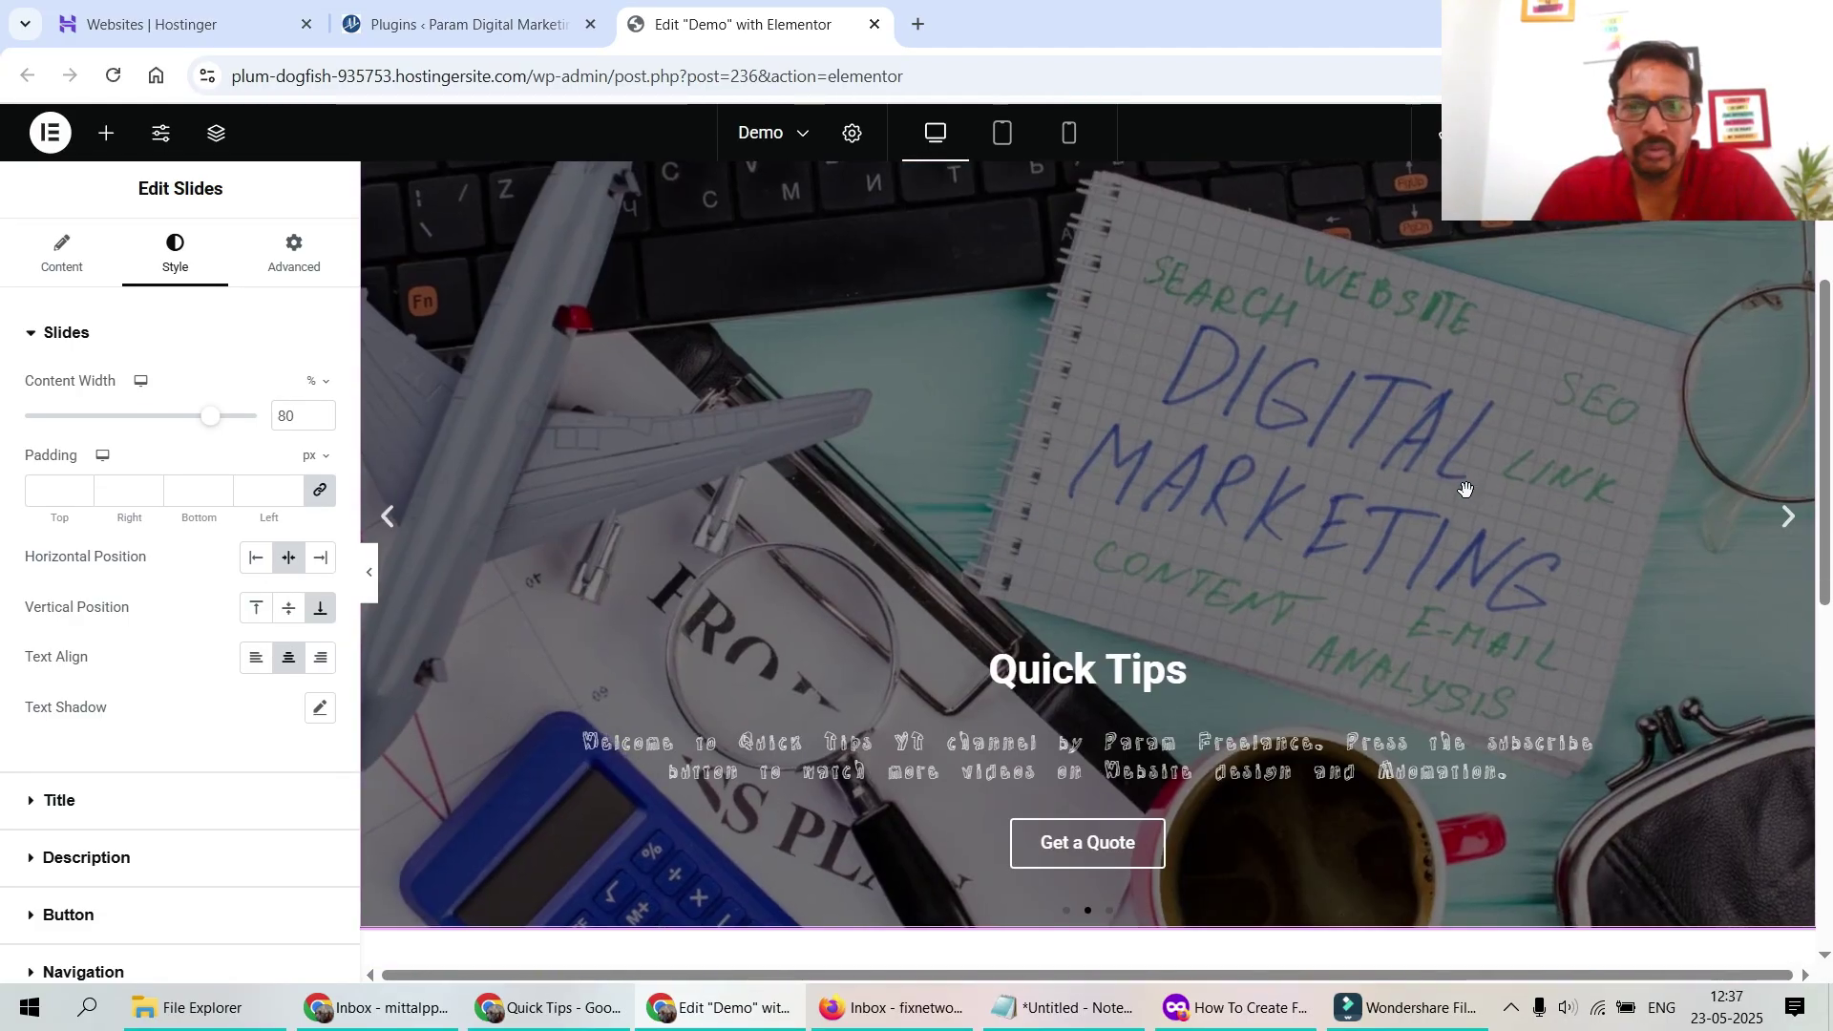
click(286, 608)
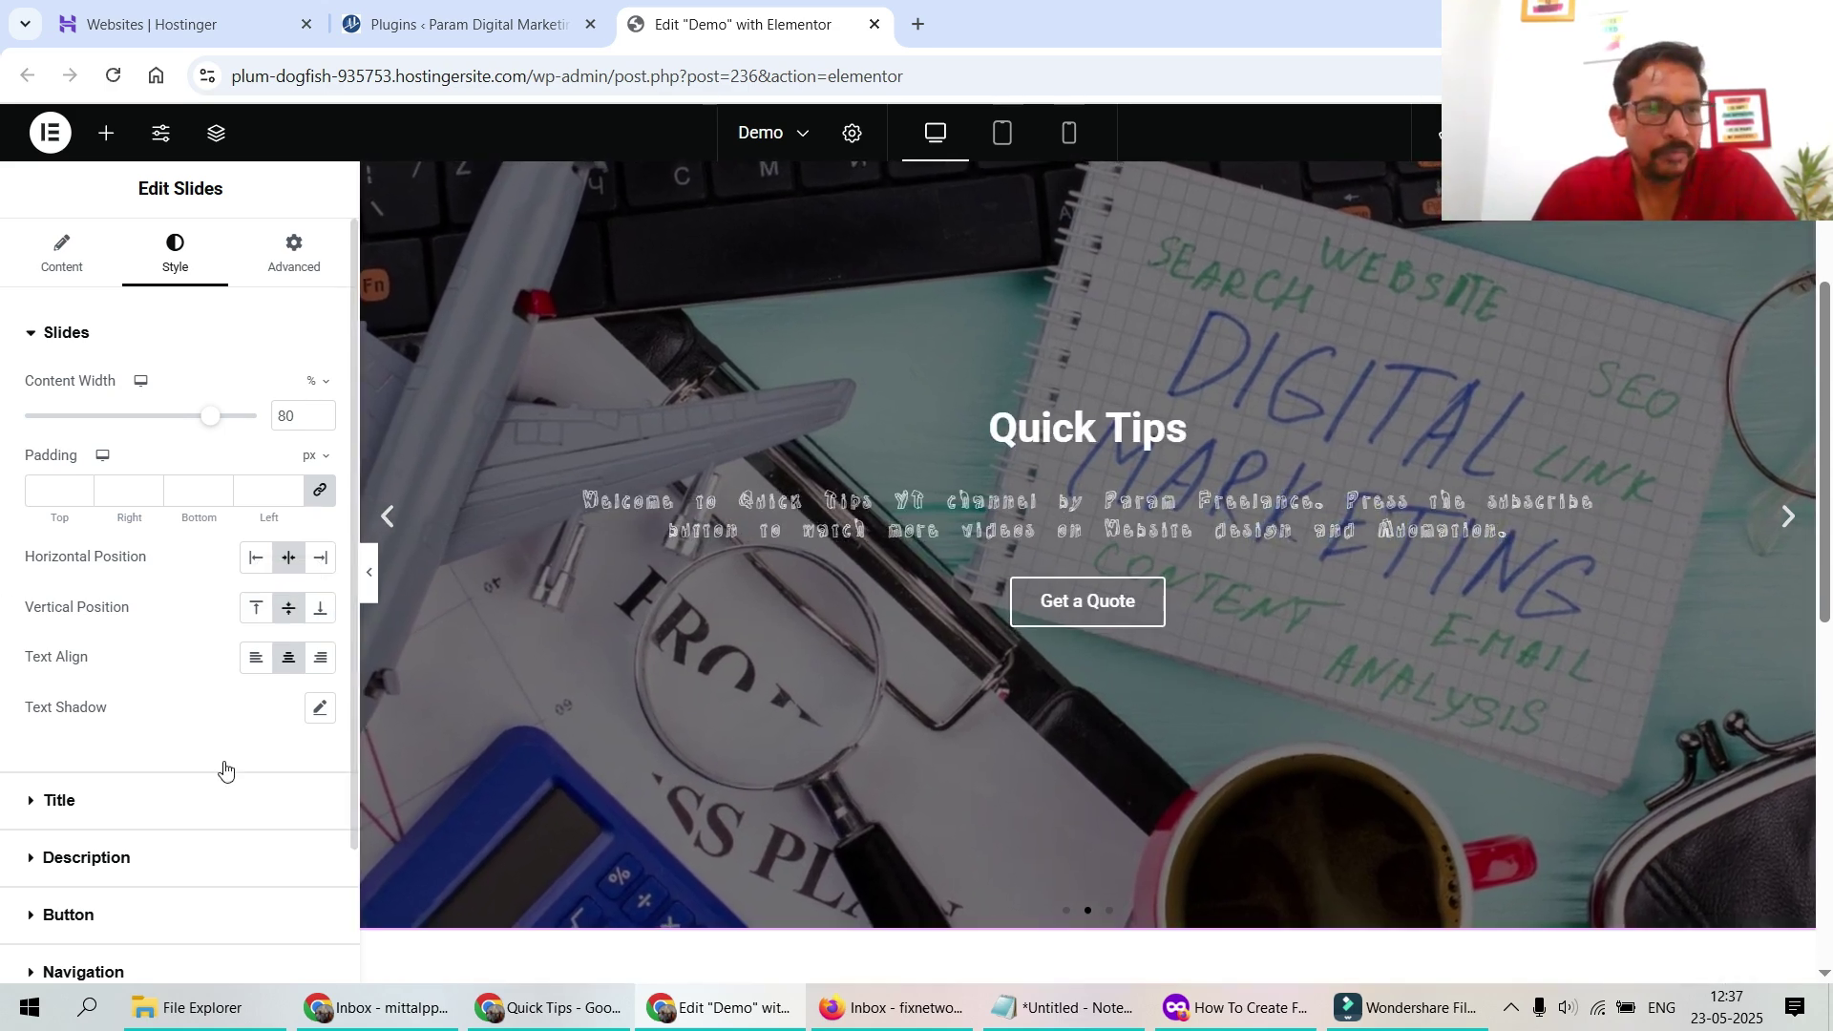
Try the Left and Right horizontal positions for the slide content and return it to the center
click(256, 561)
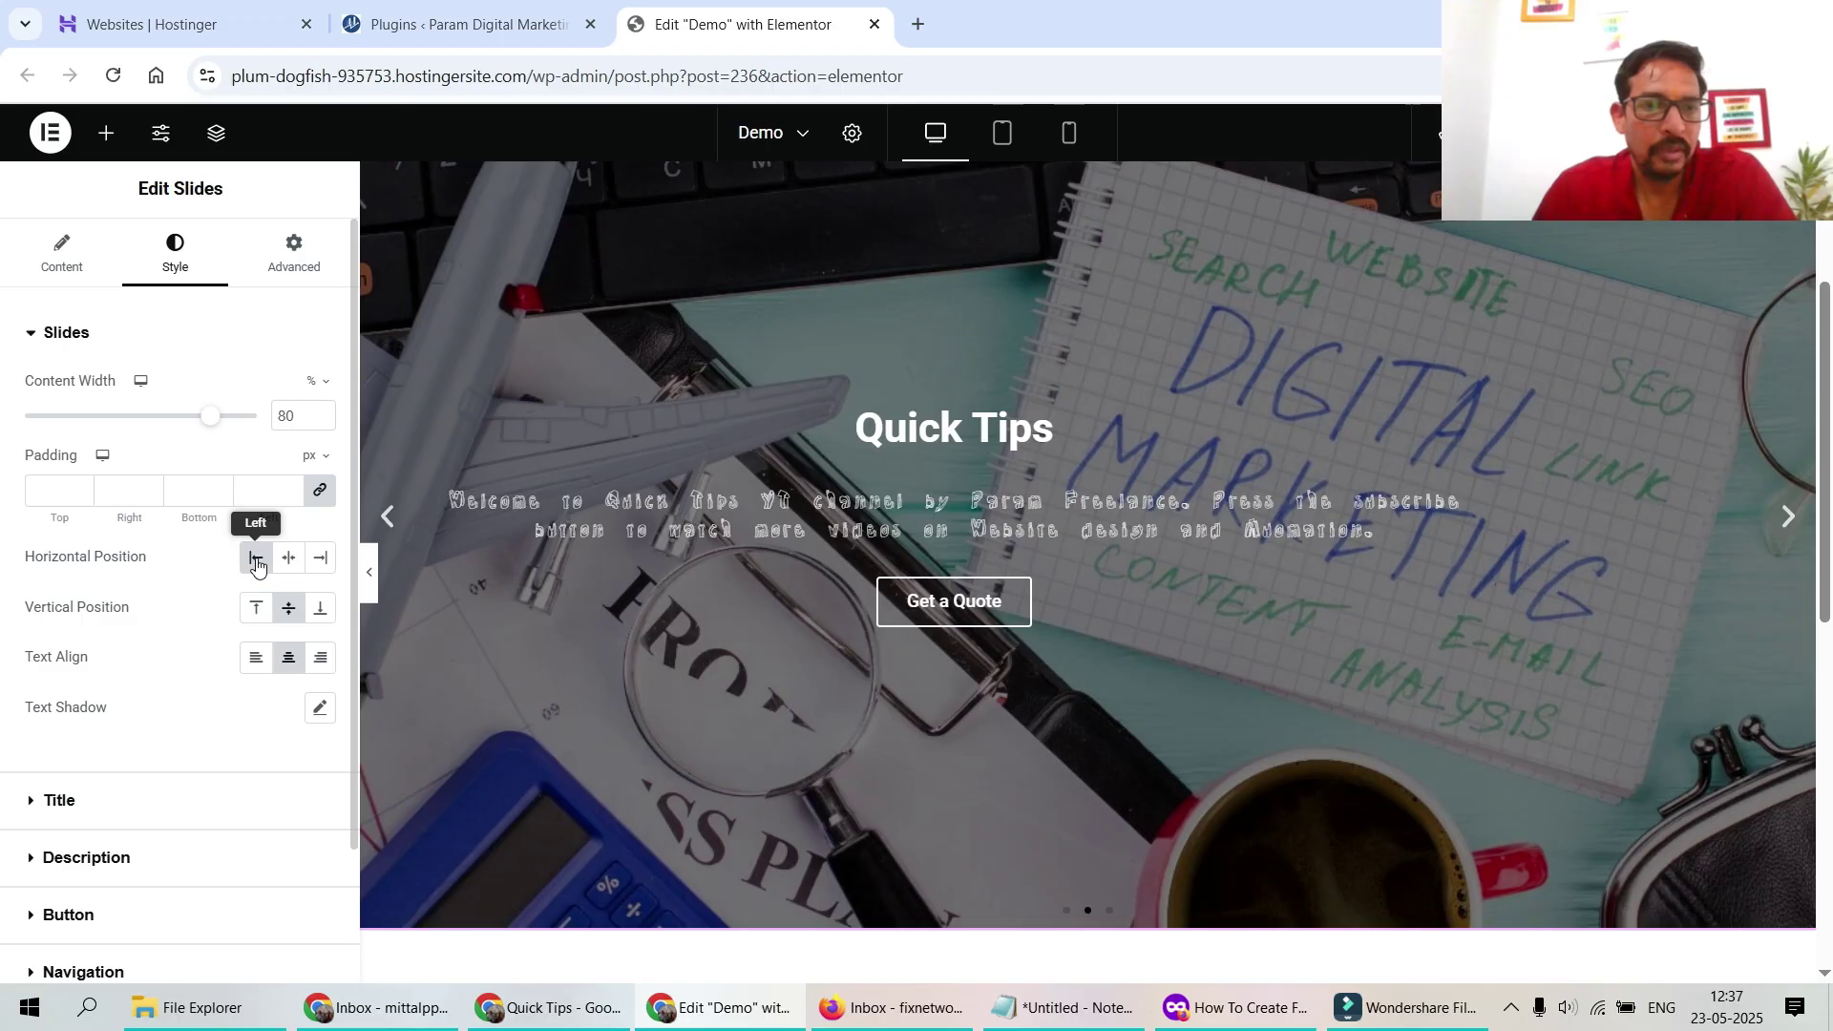
click(323, 561)
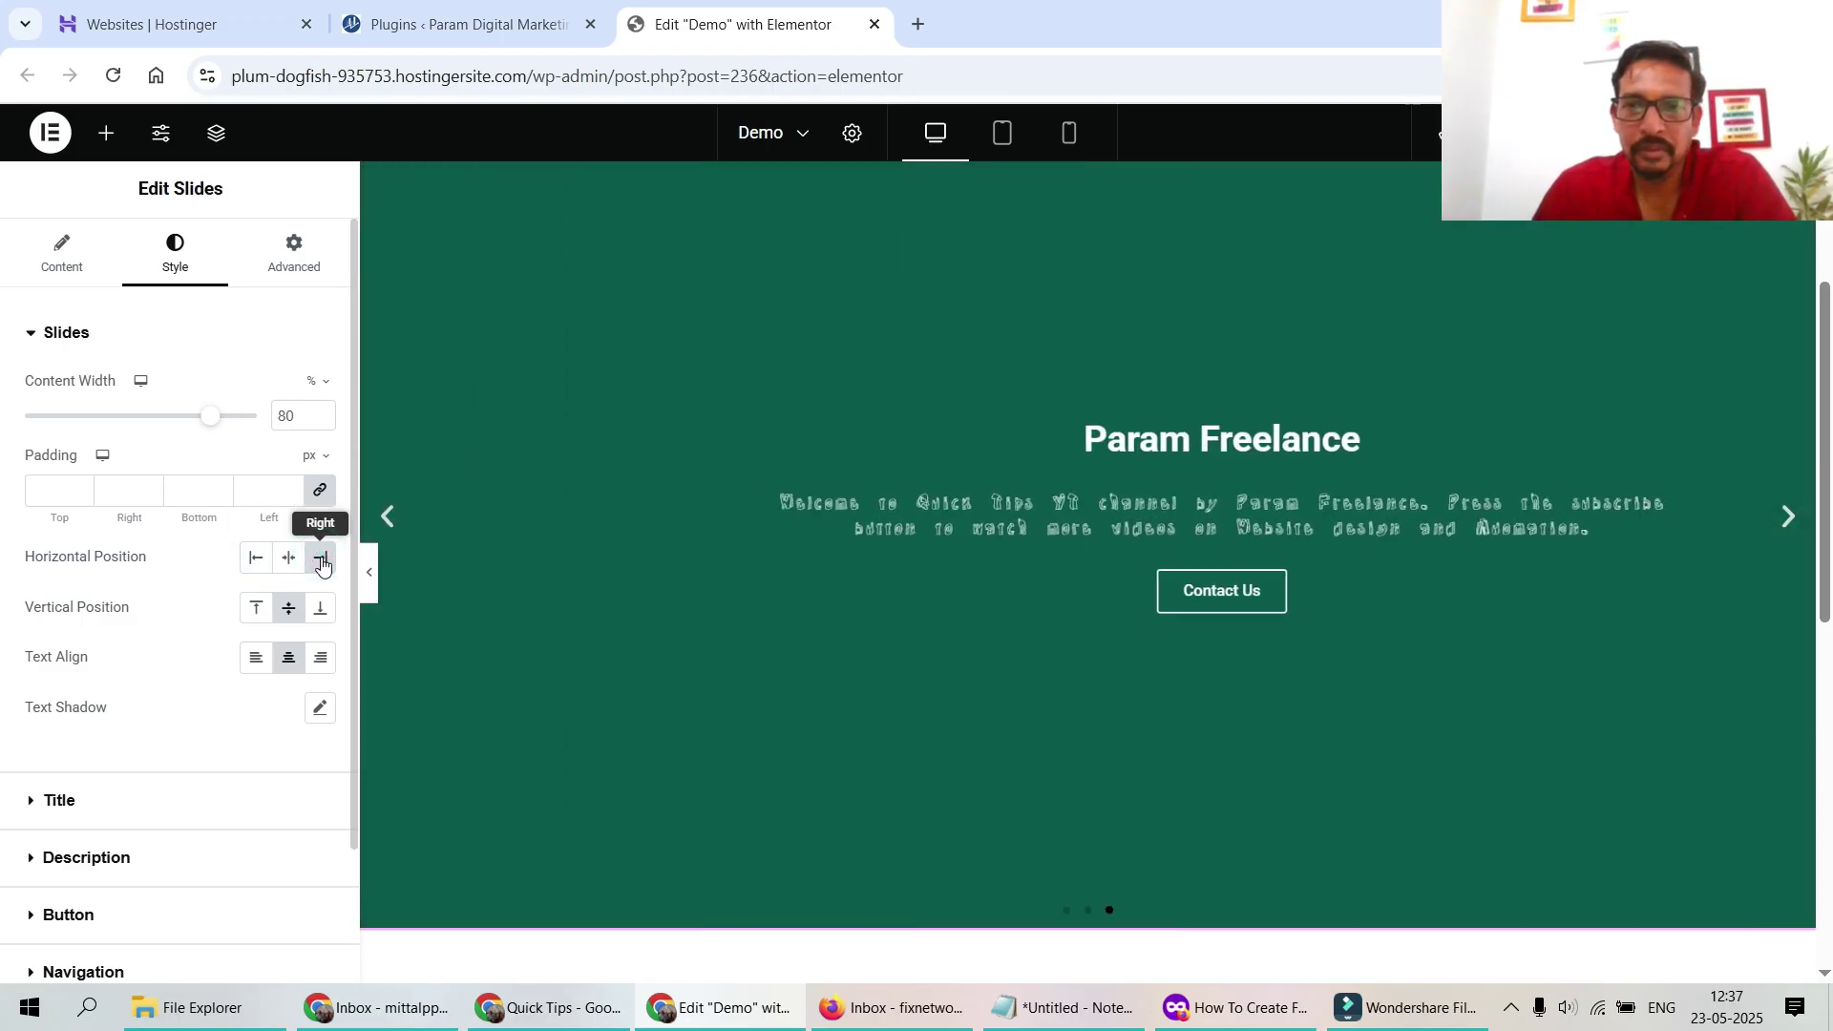
click(286, 561)
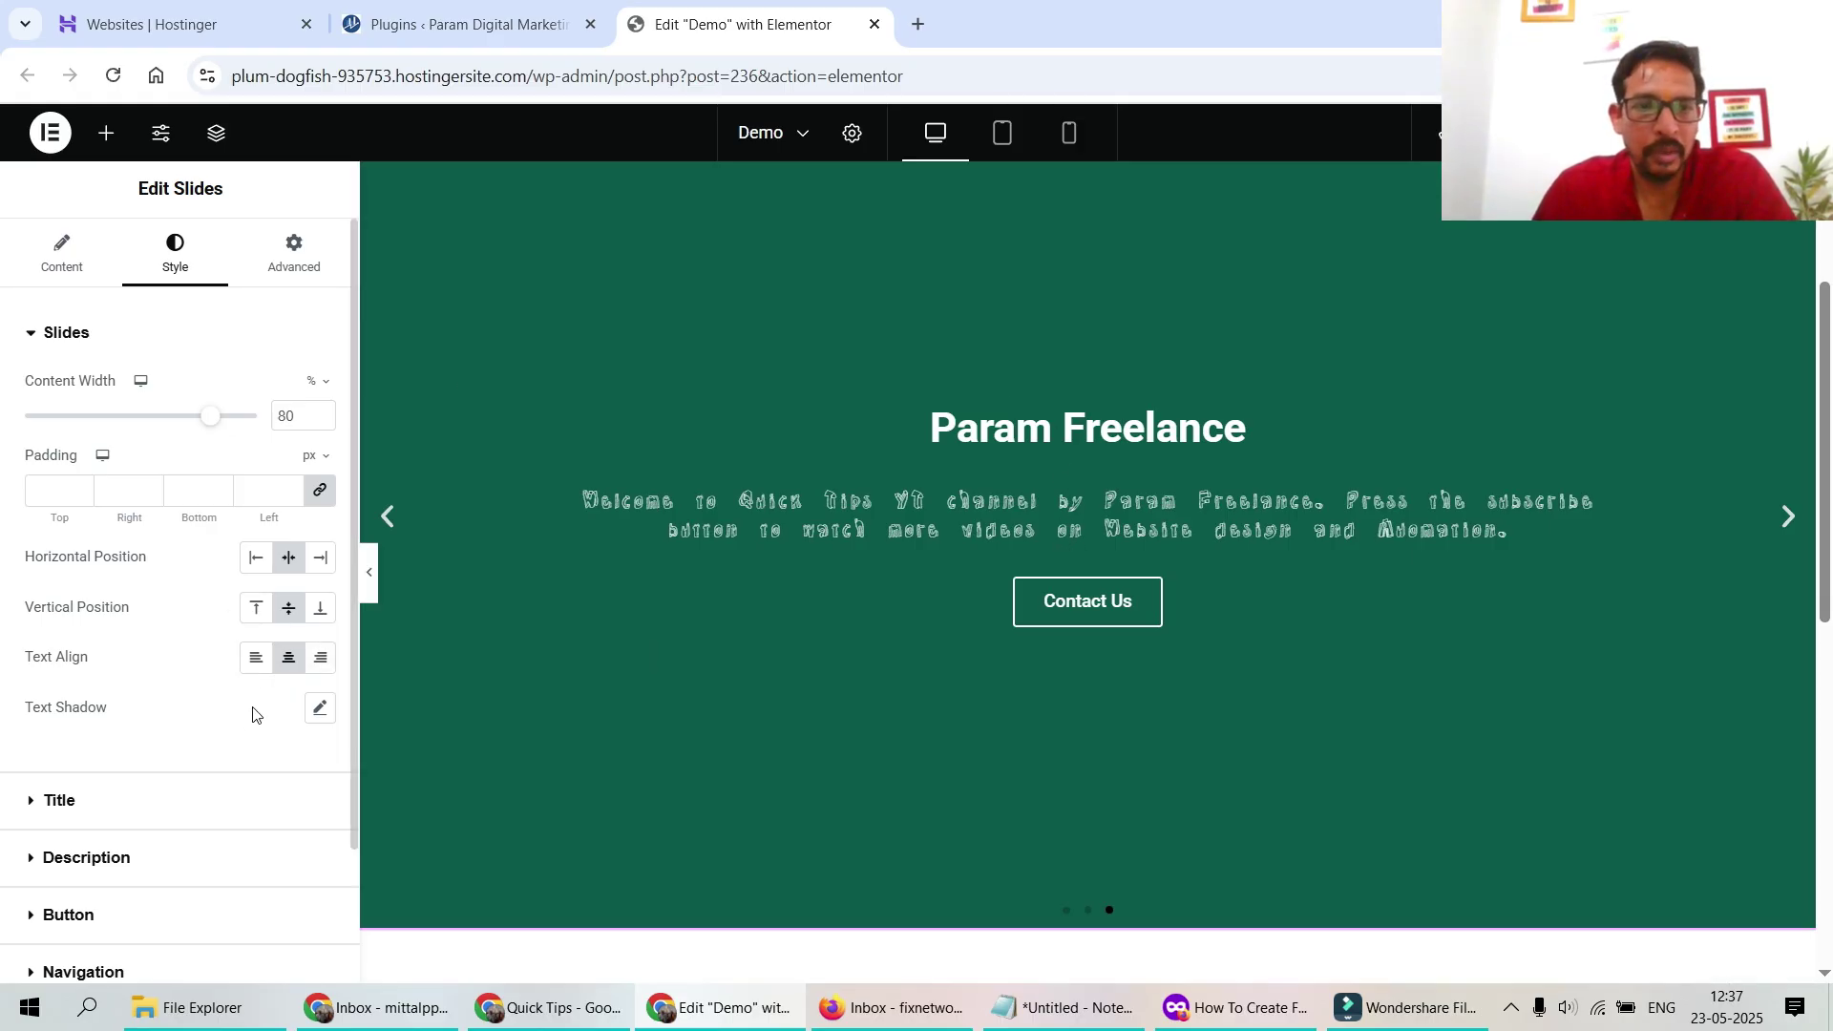
Compare left and right text alignment on the slides and keep the text aligned left
click(256, 661)
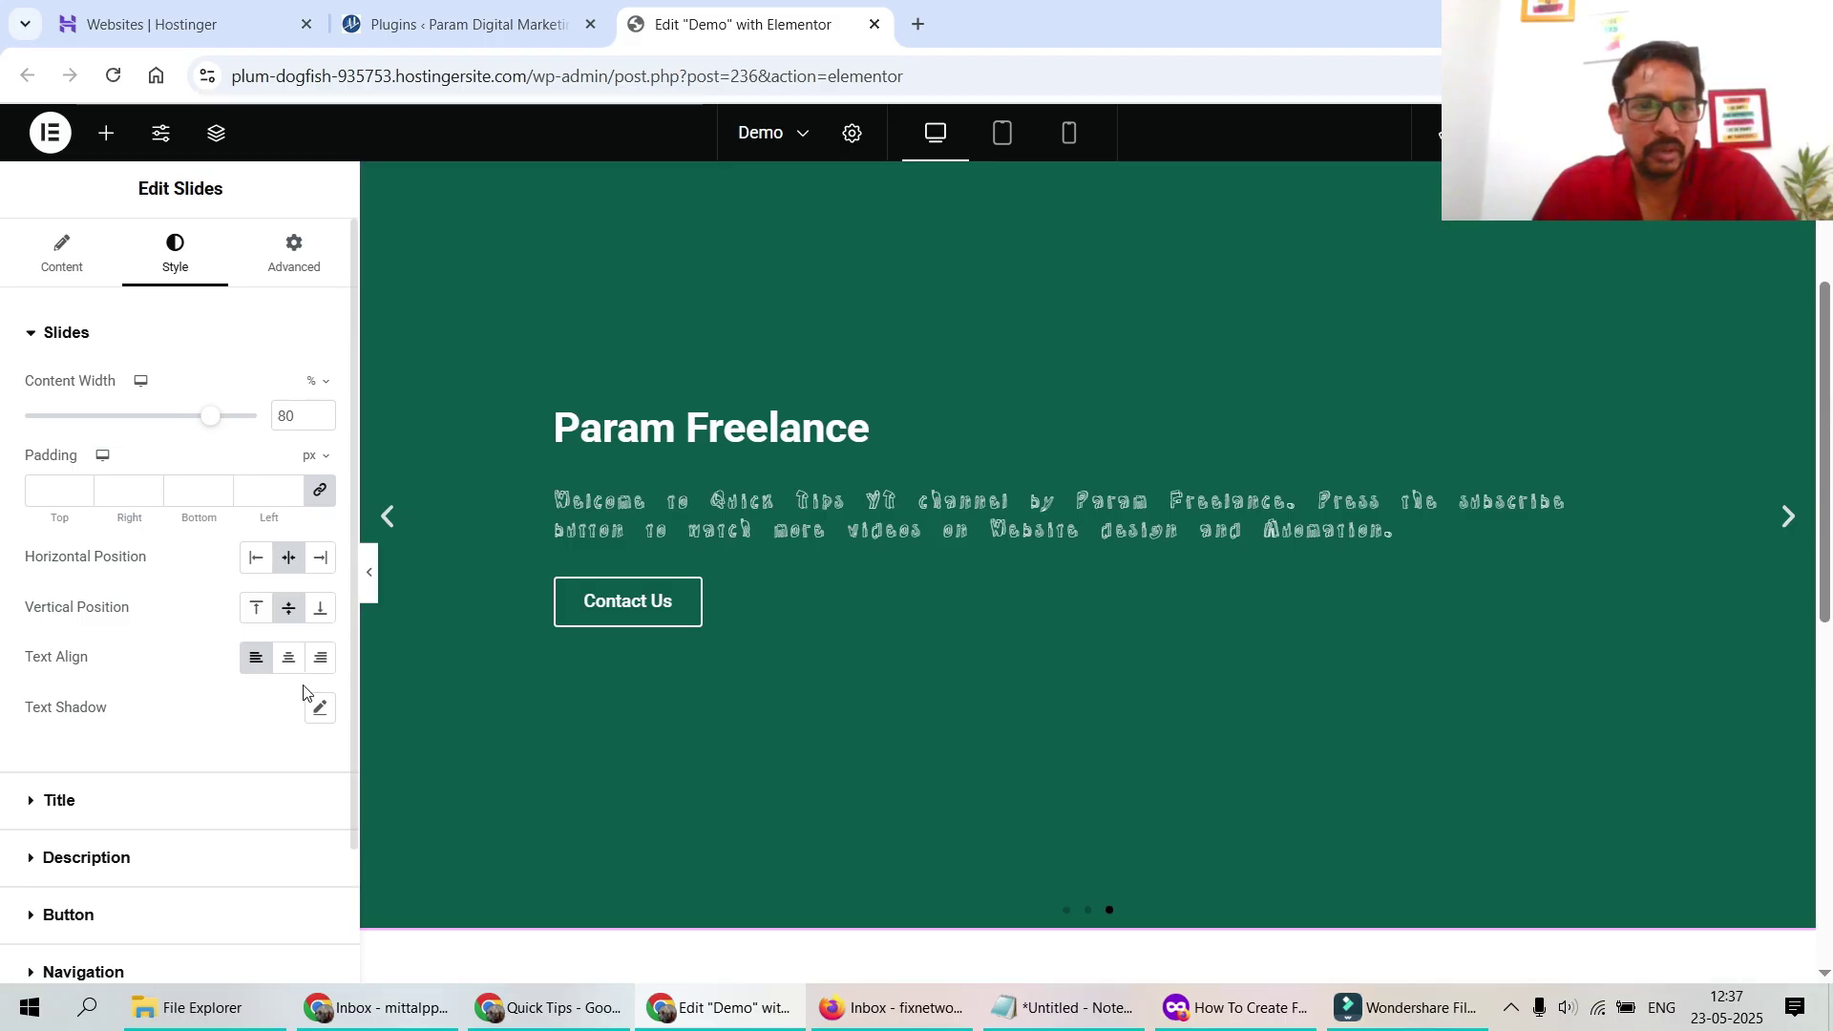
click(321, 660)
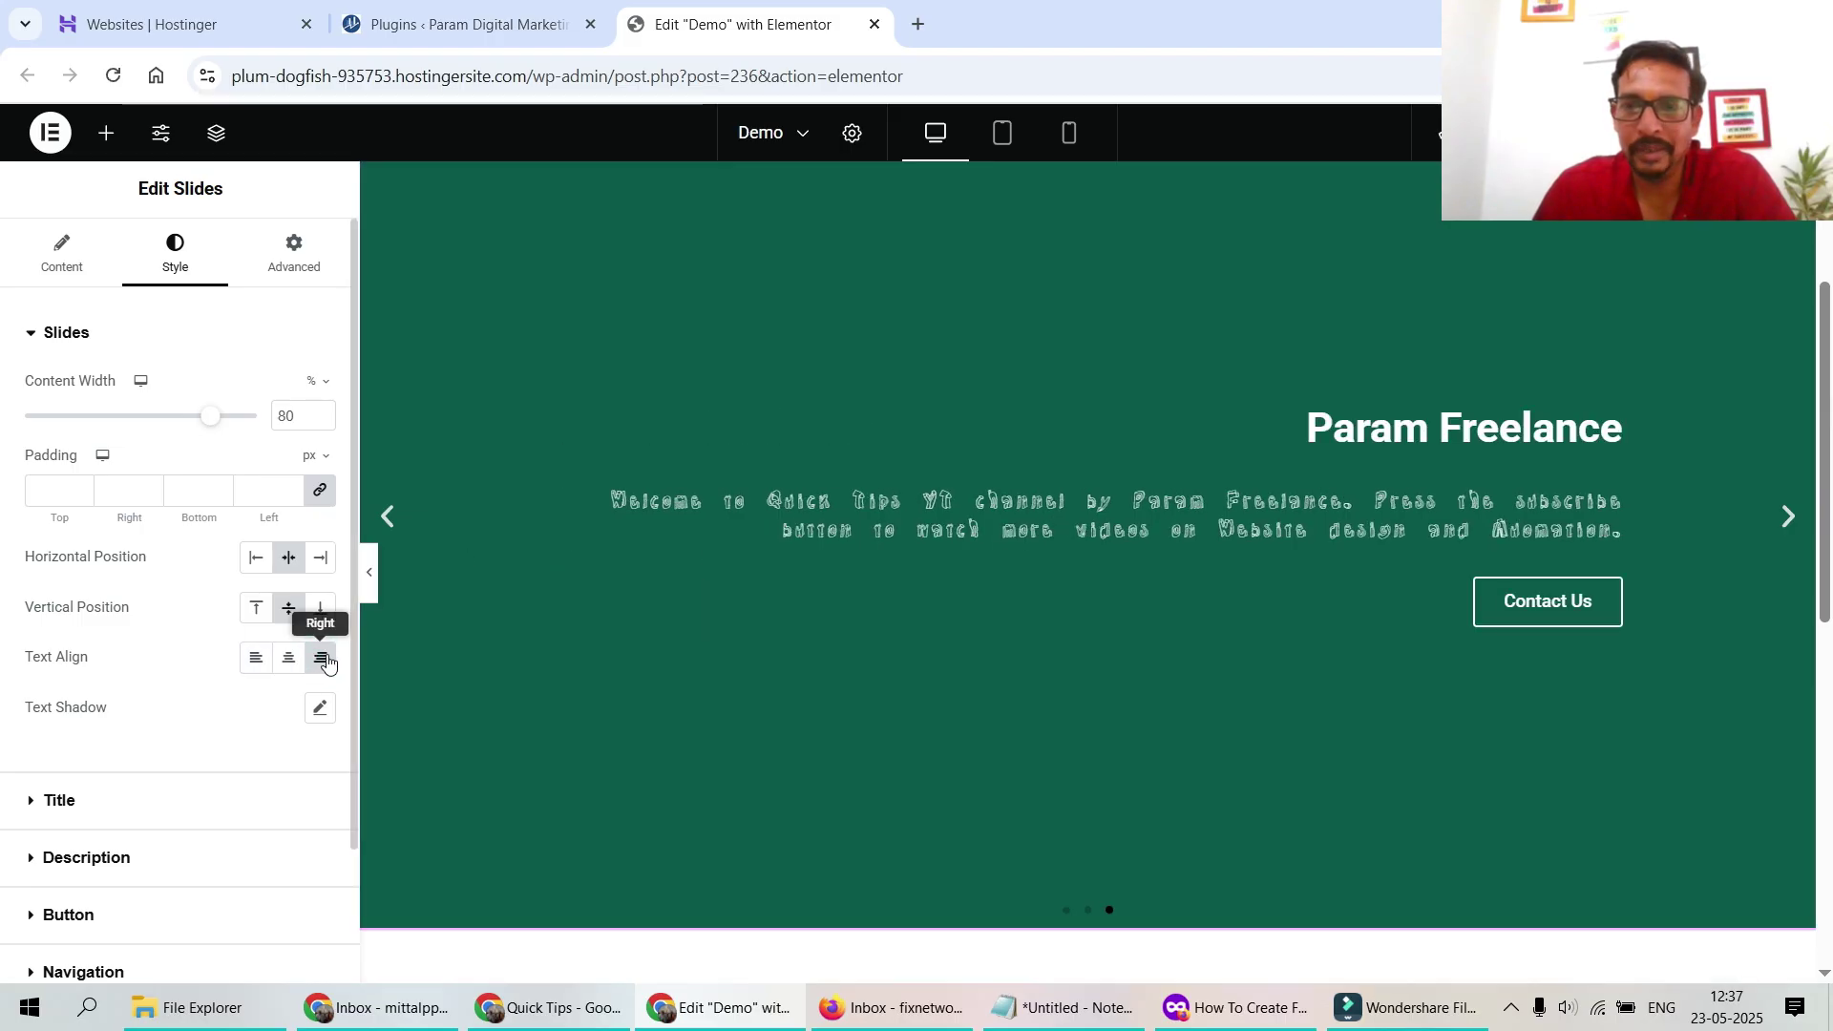
click(252, 659)
Open the slide title's style settings and set the title spacing to 30 px
scroll(250, 659, down, 1)
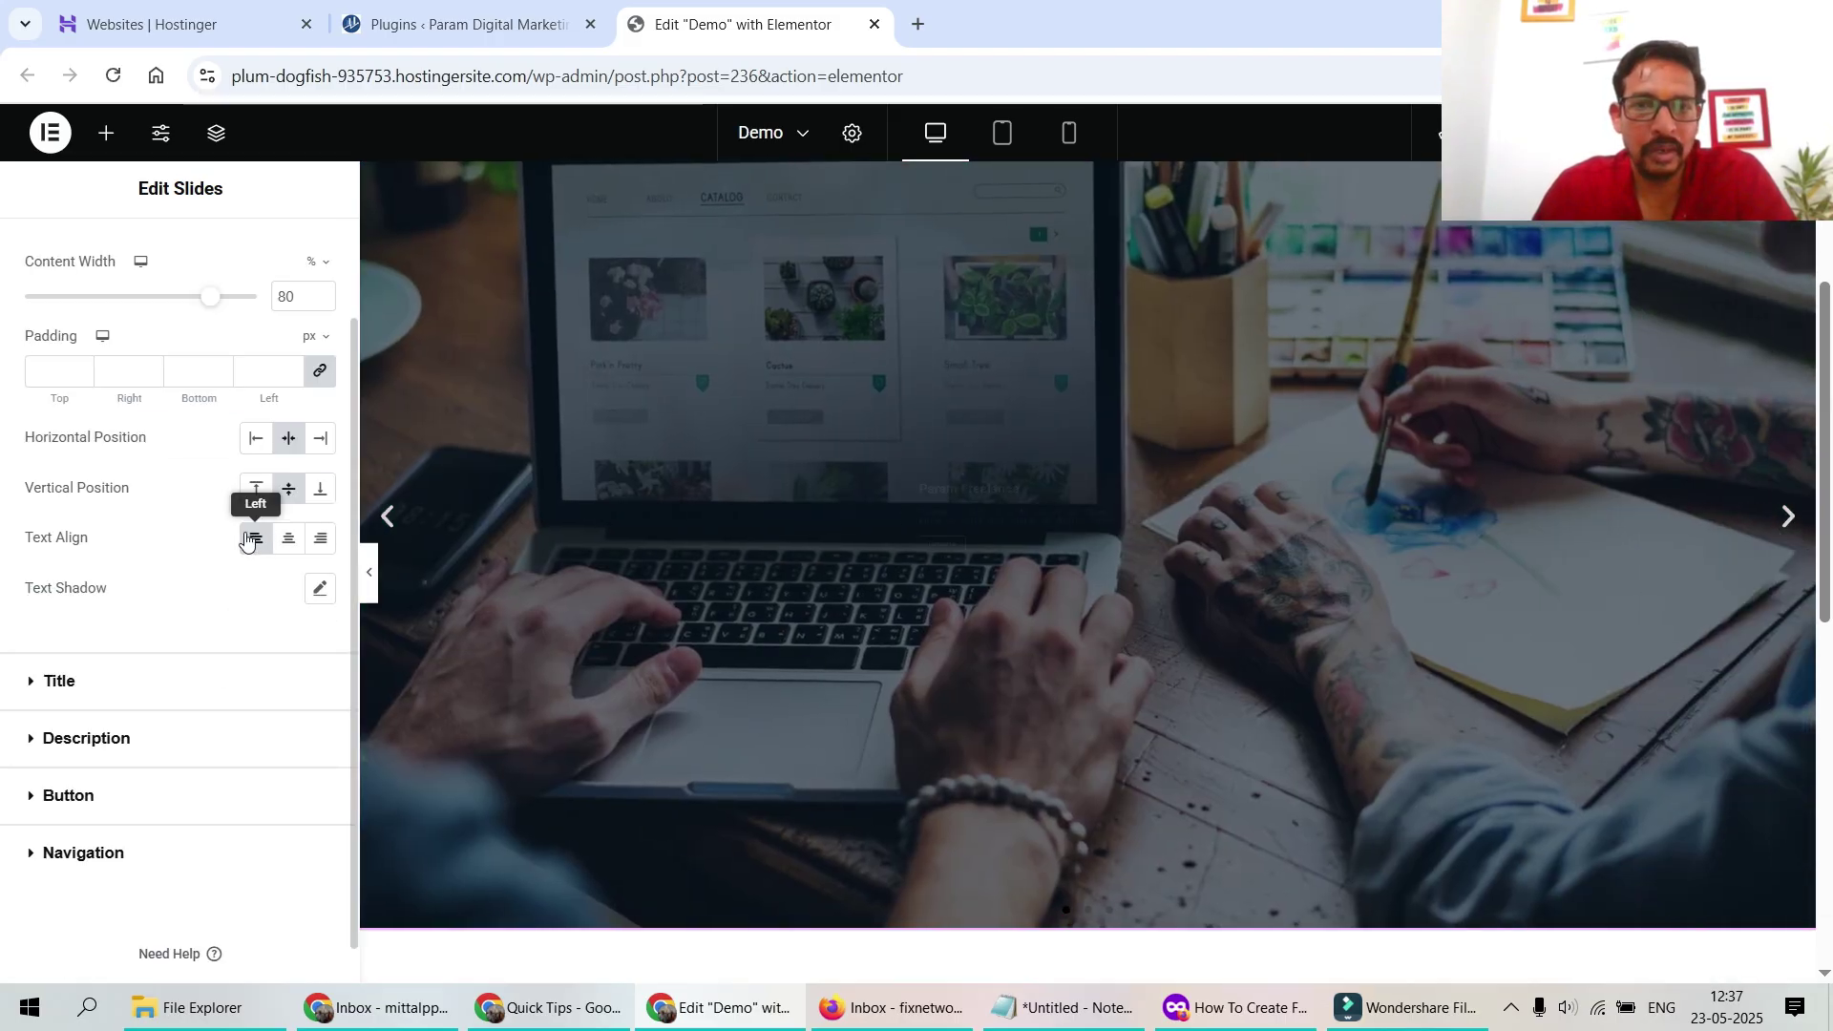
click(96, 682)
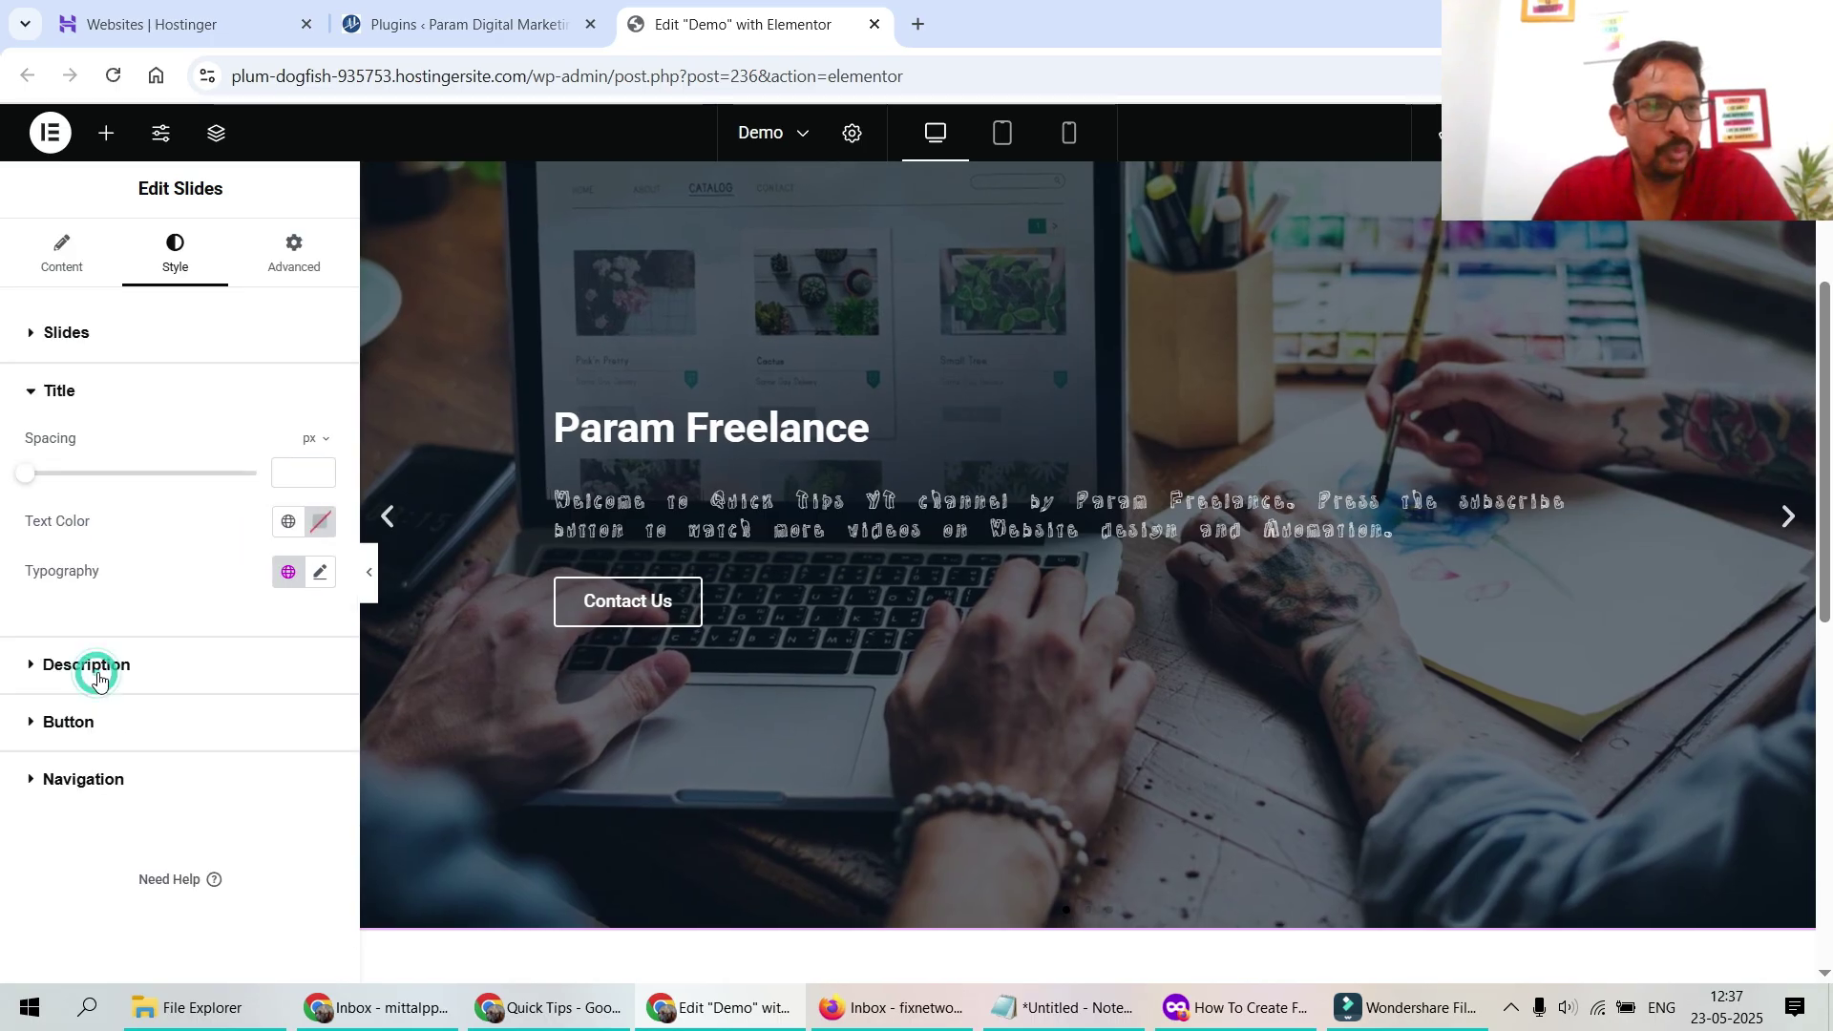
drag(24, 474, 80, 485)
double_click(296, 474)
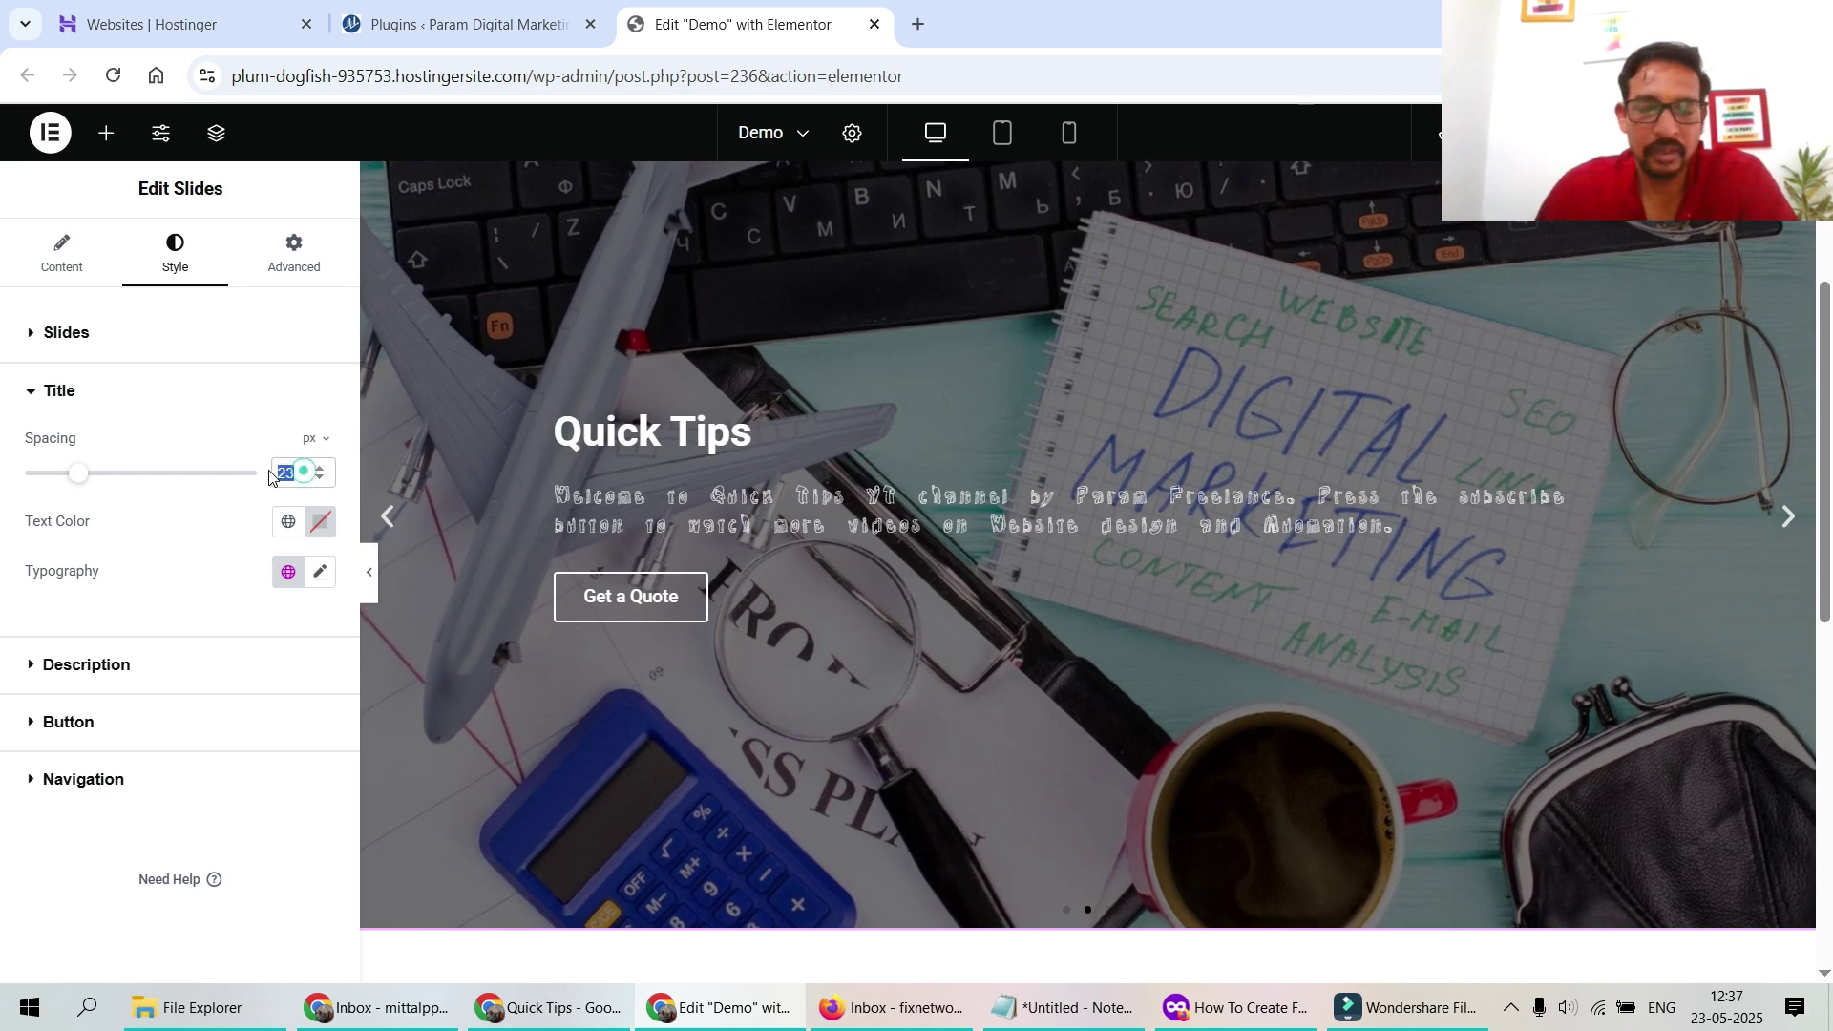
text(30)
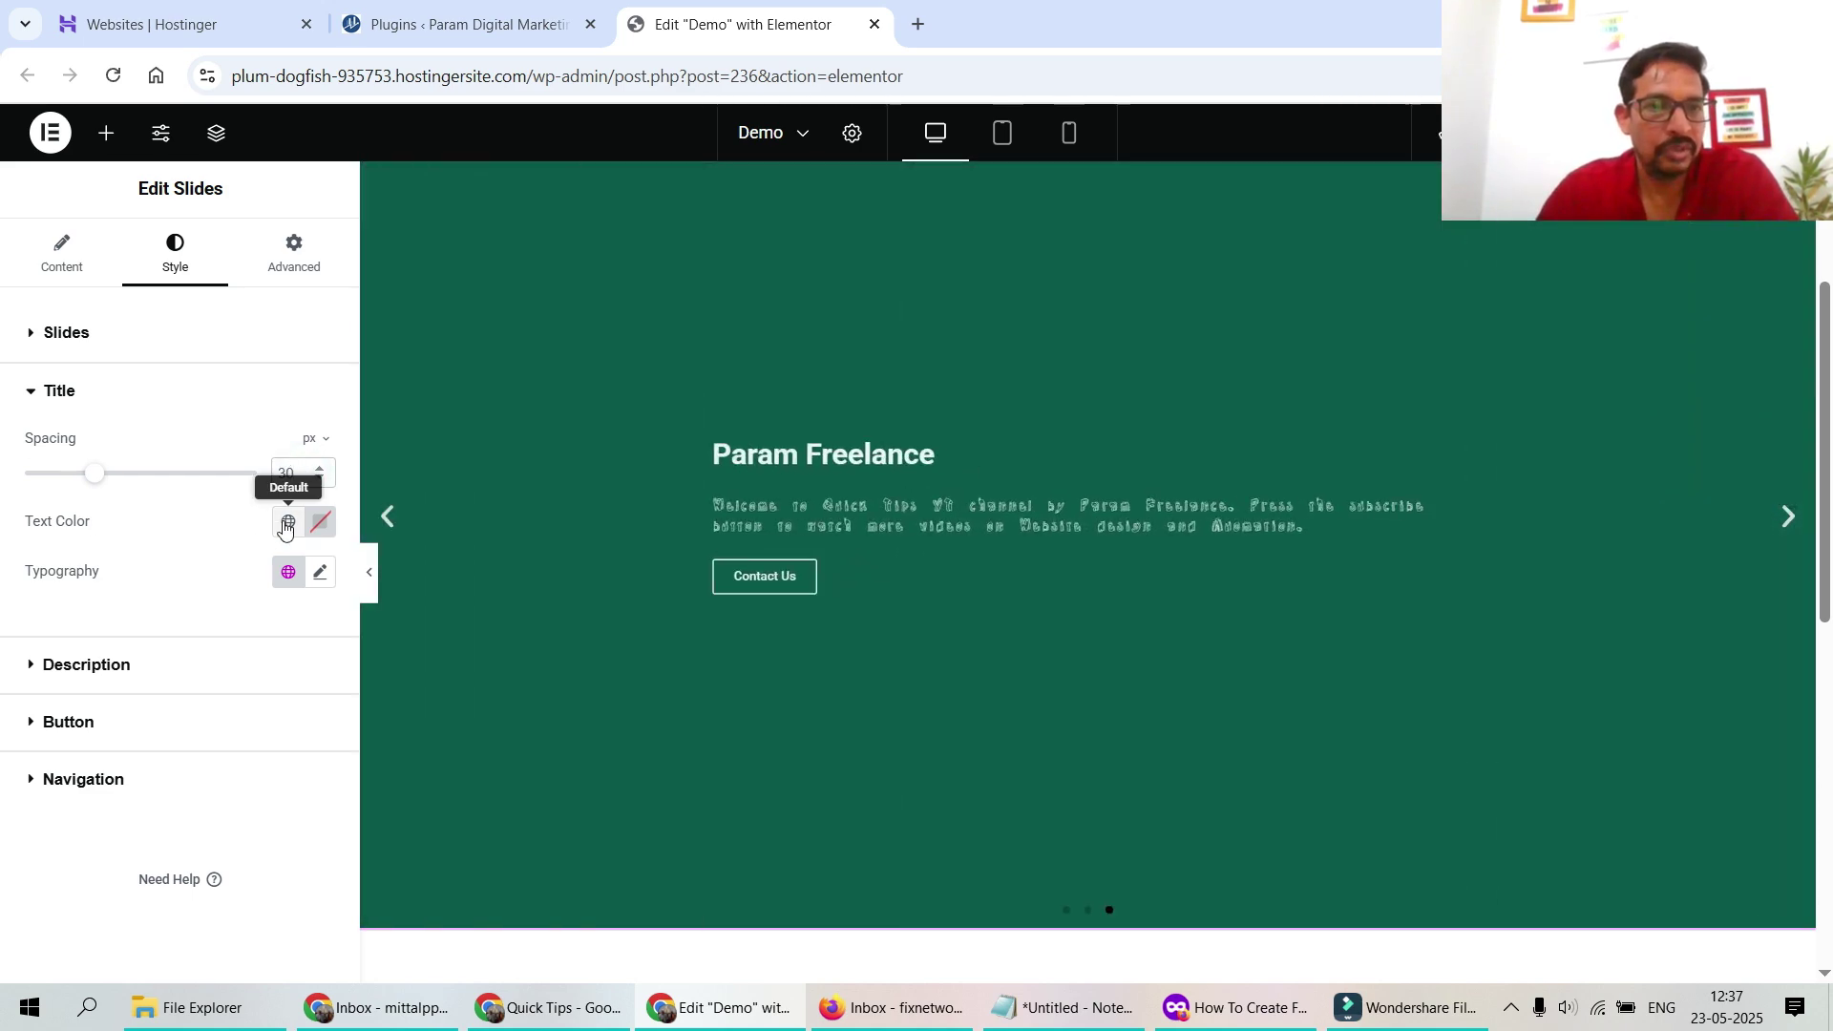
Give the slide title the global White text color and set its font size to 60 px
click(285, 524)
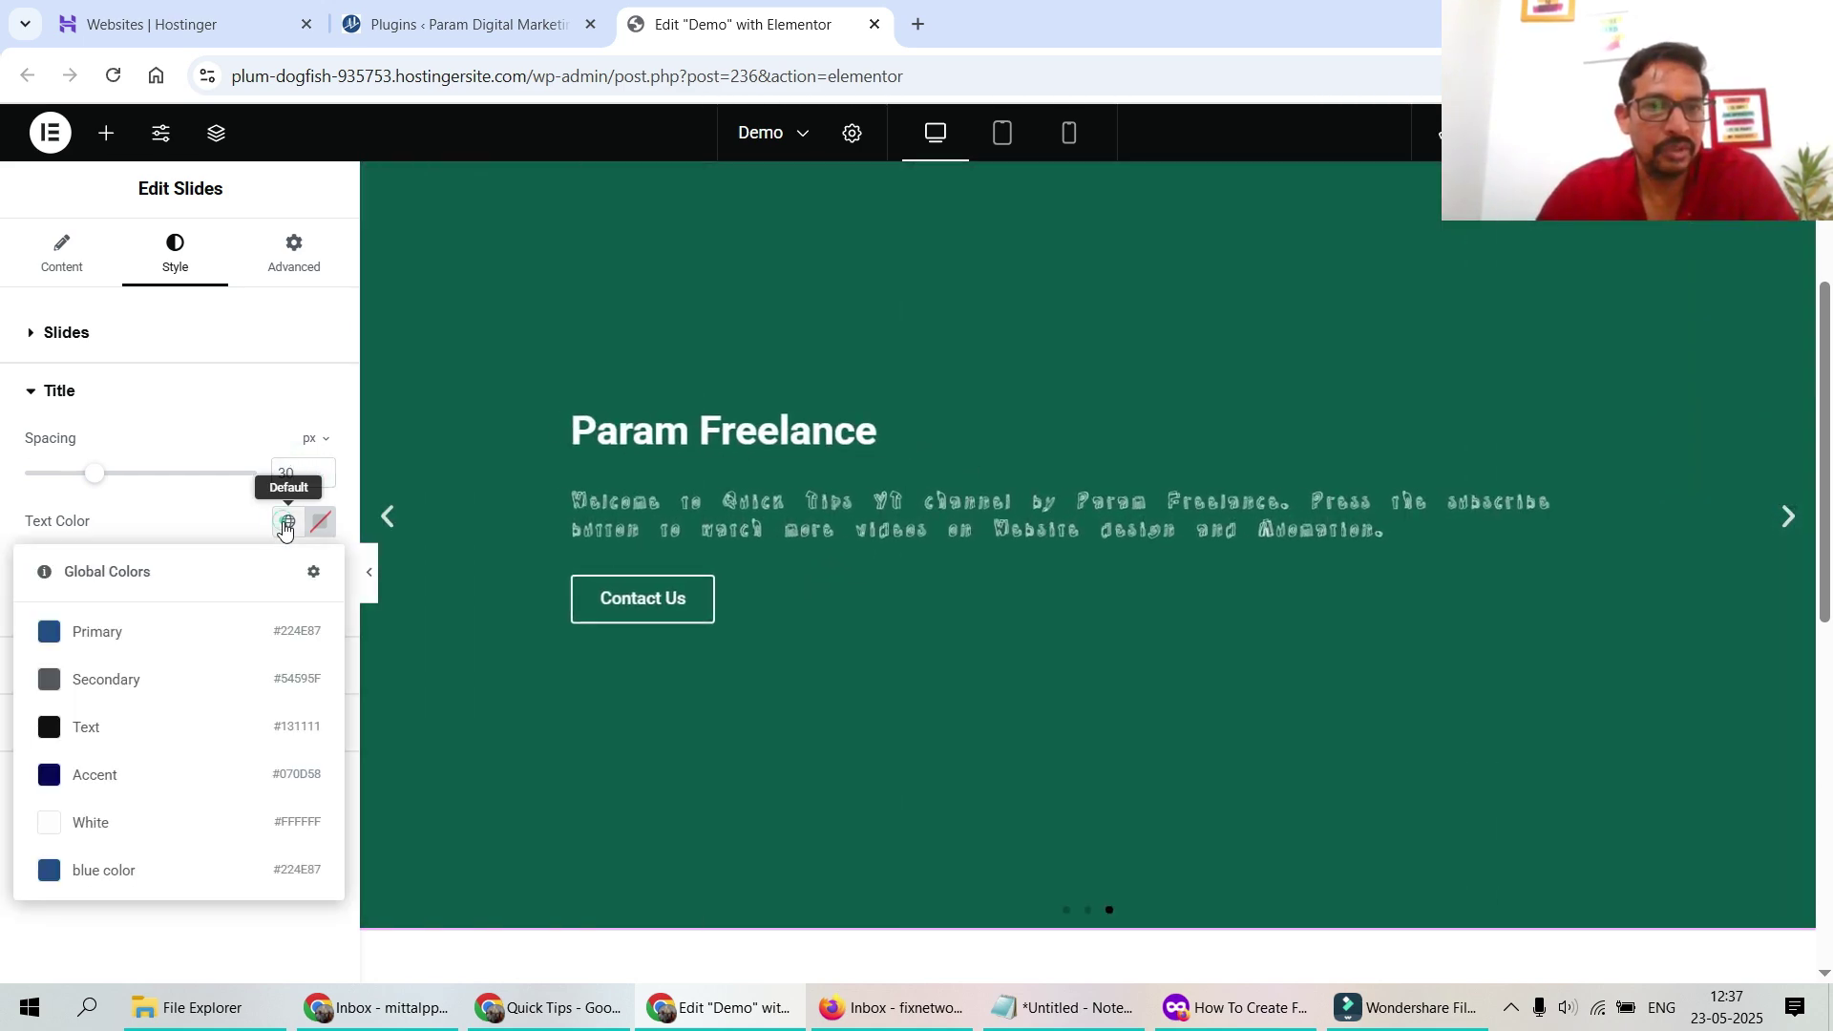
click(232, 540)
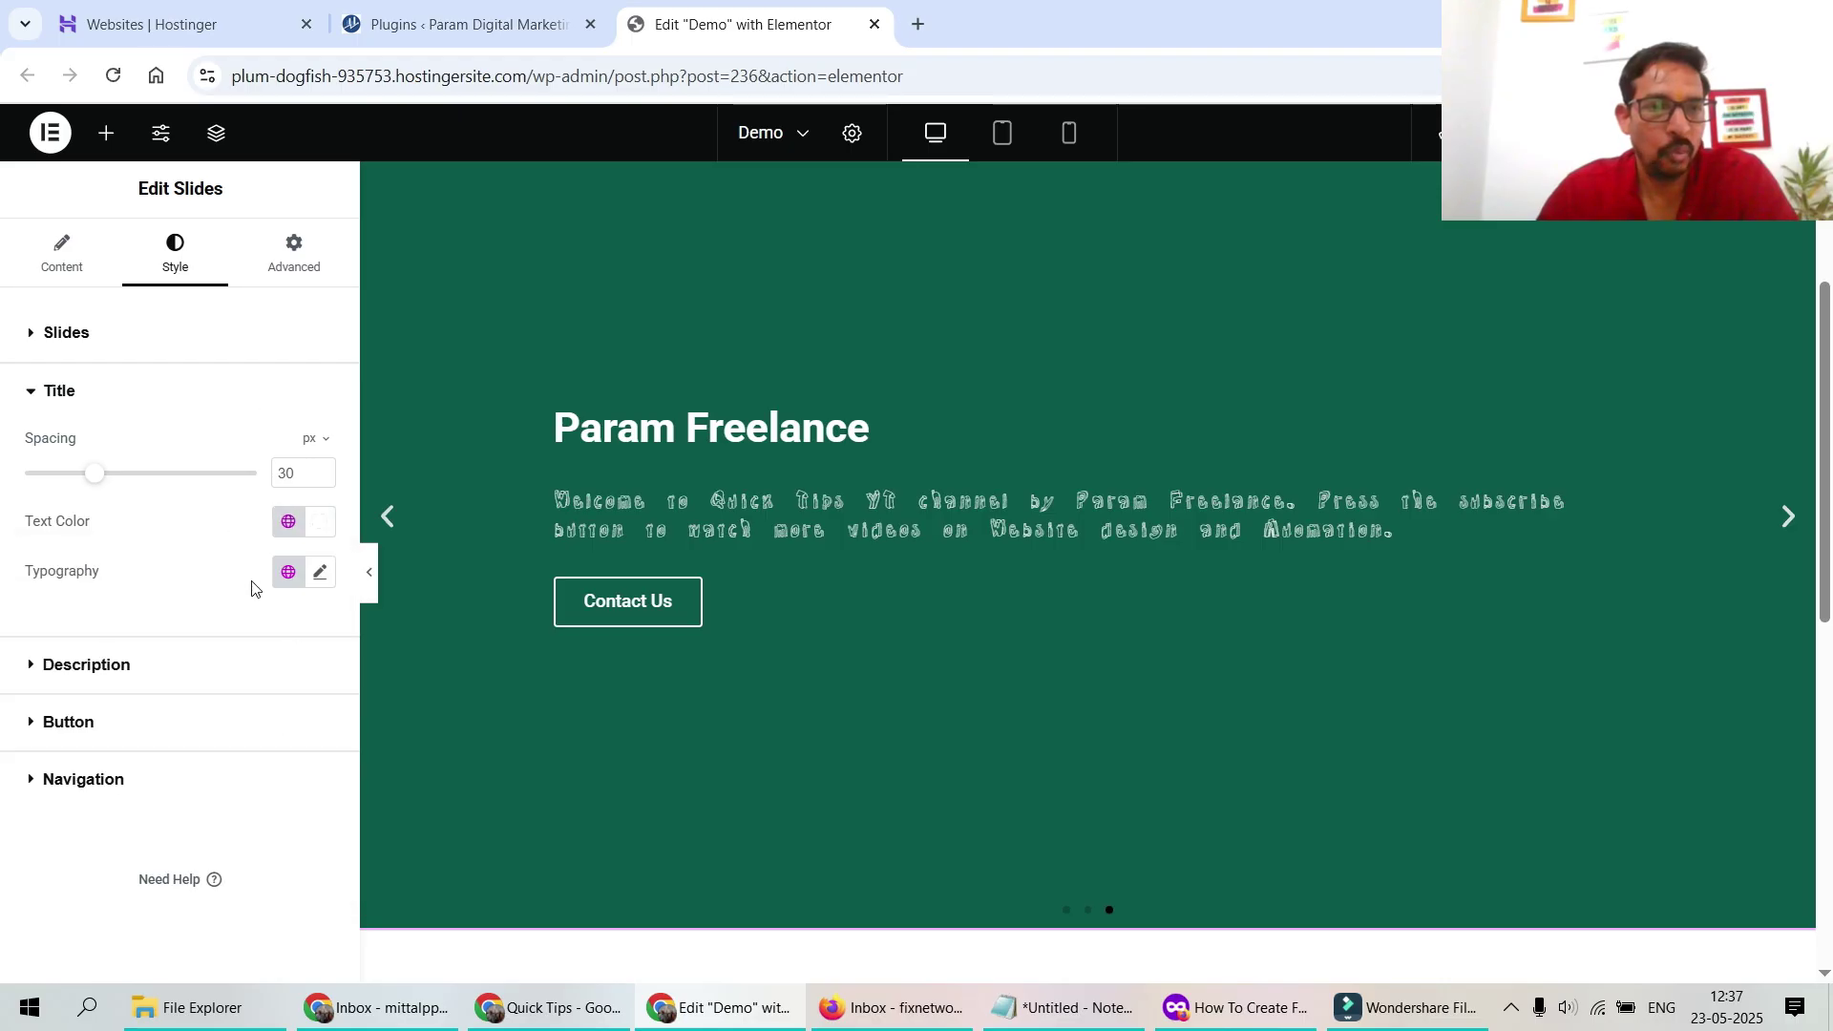
click(320, 575)
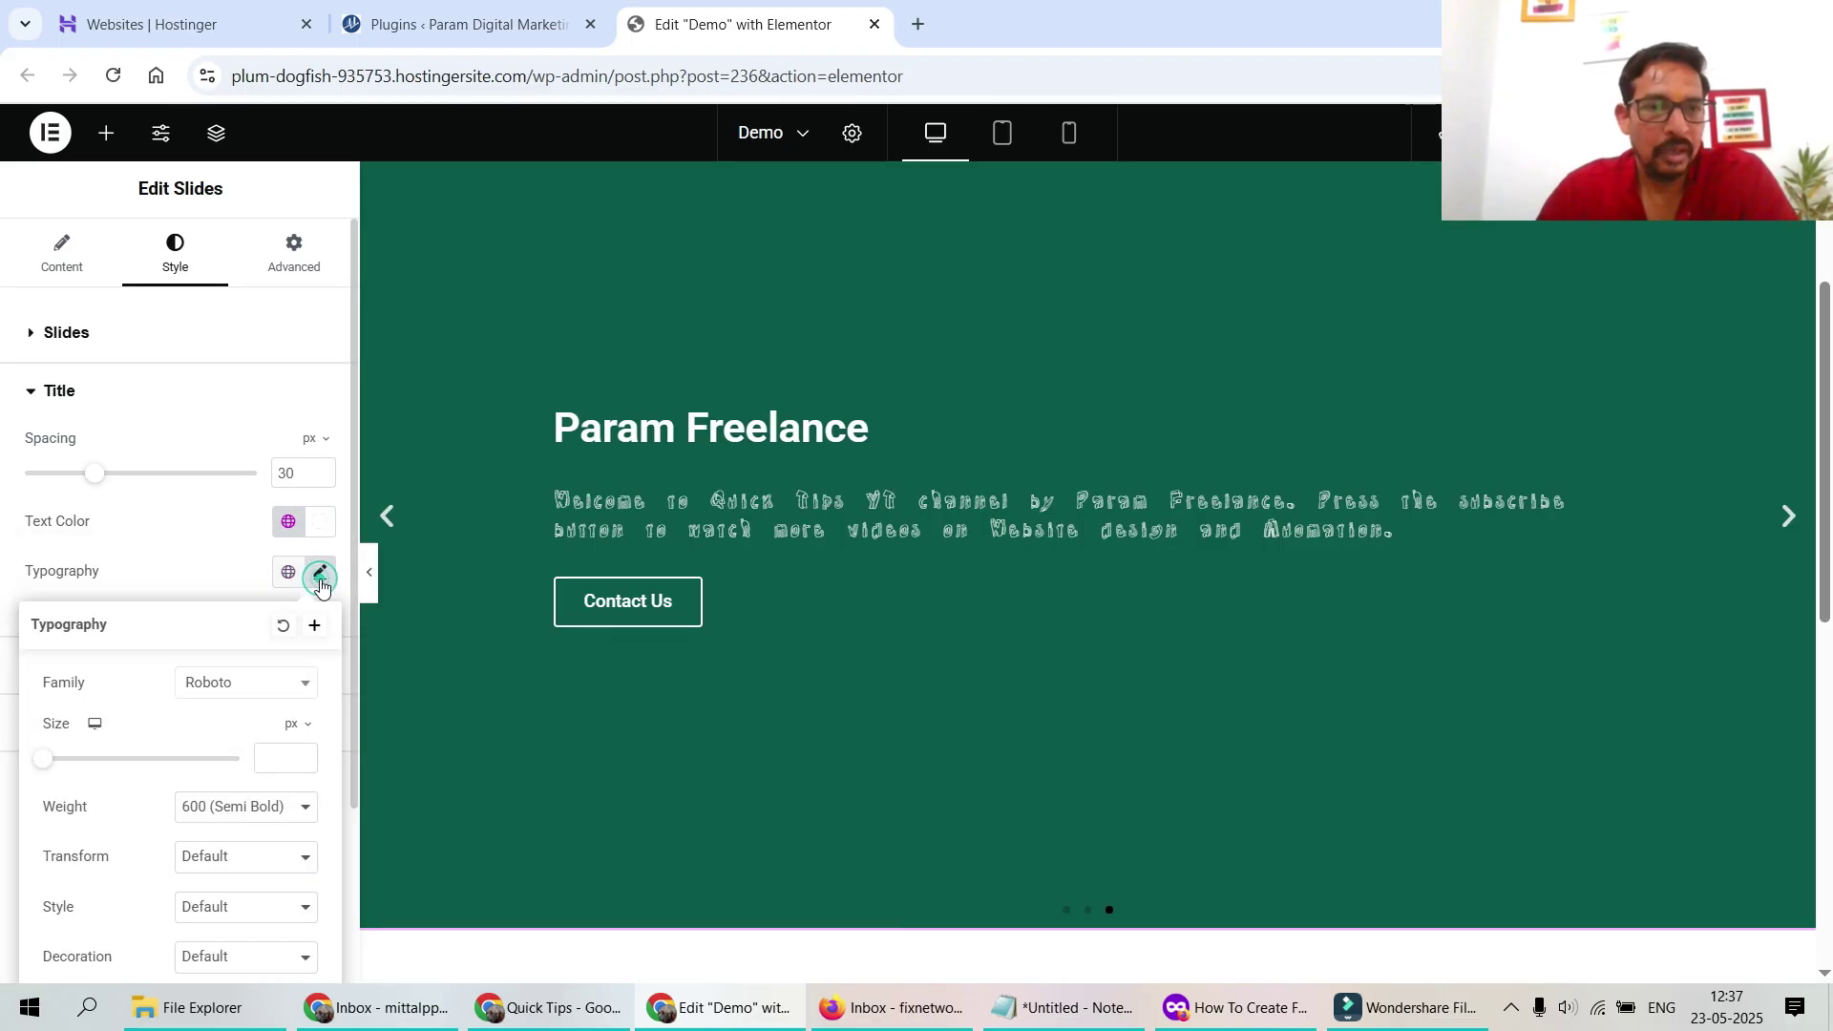
click(279, 768)
text(60)
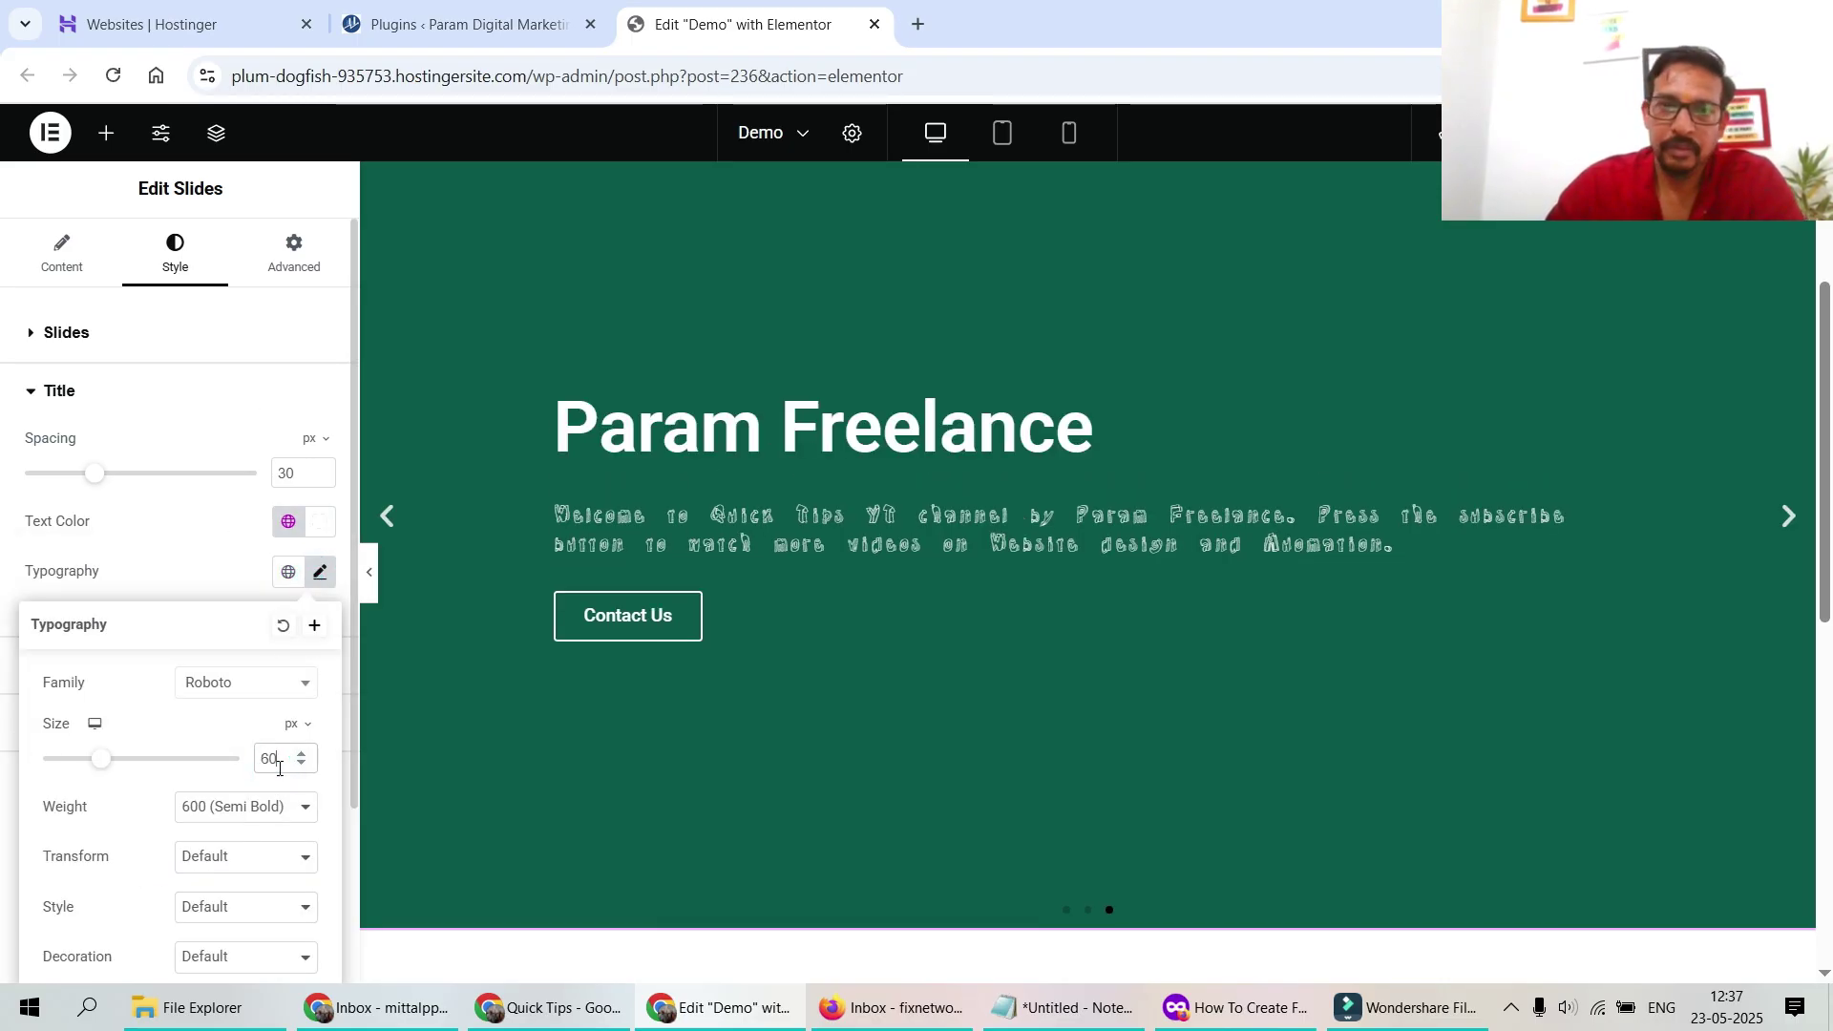
Set the slide title's font weight to 700 (Bold) and its font size to 80 px
click(239, 826)
click(222, 632)
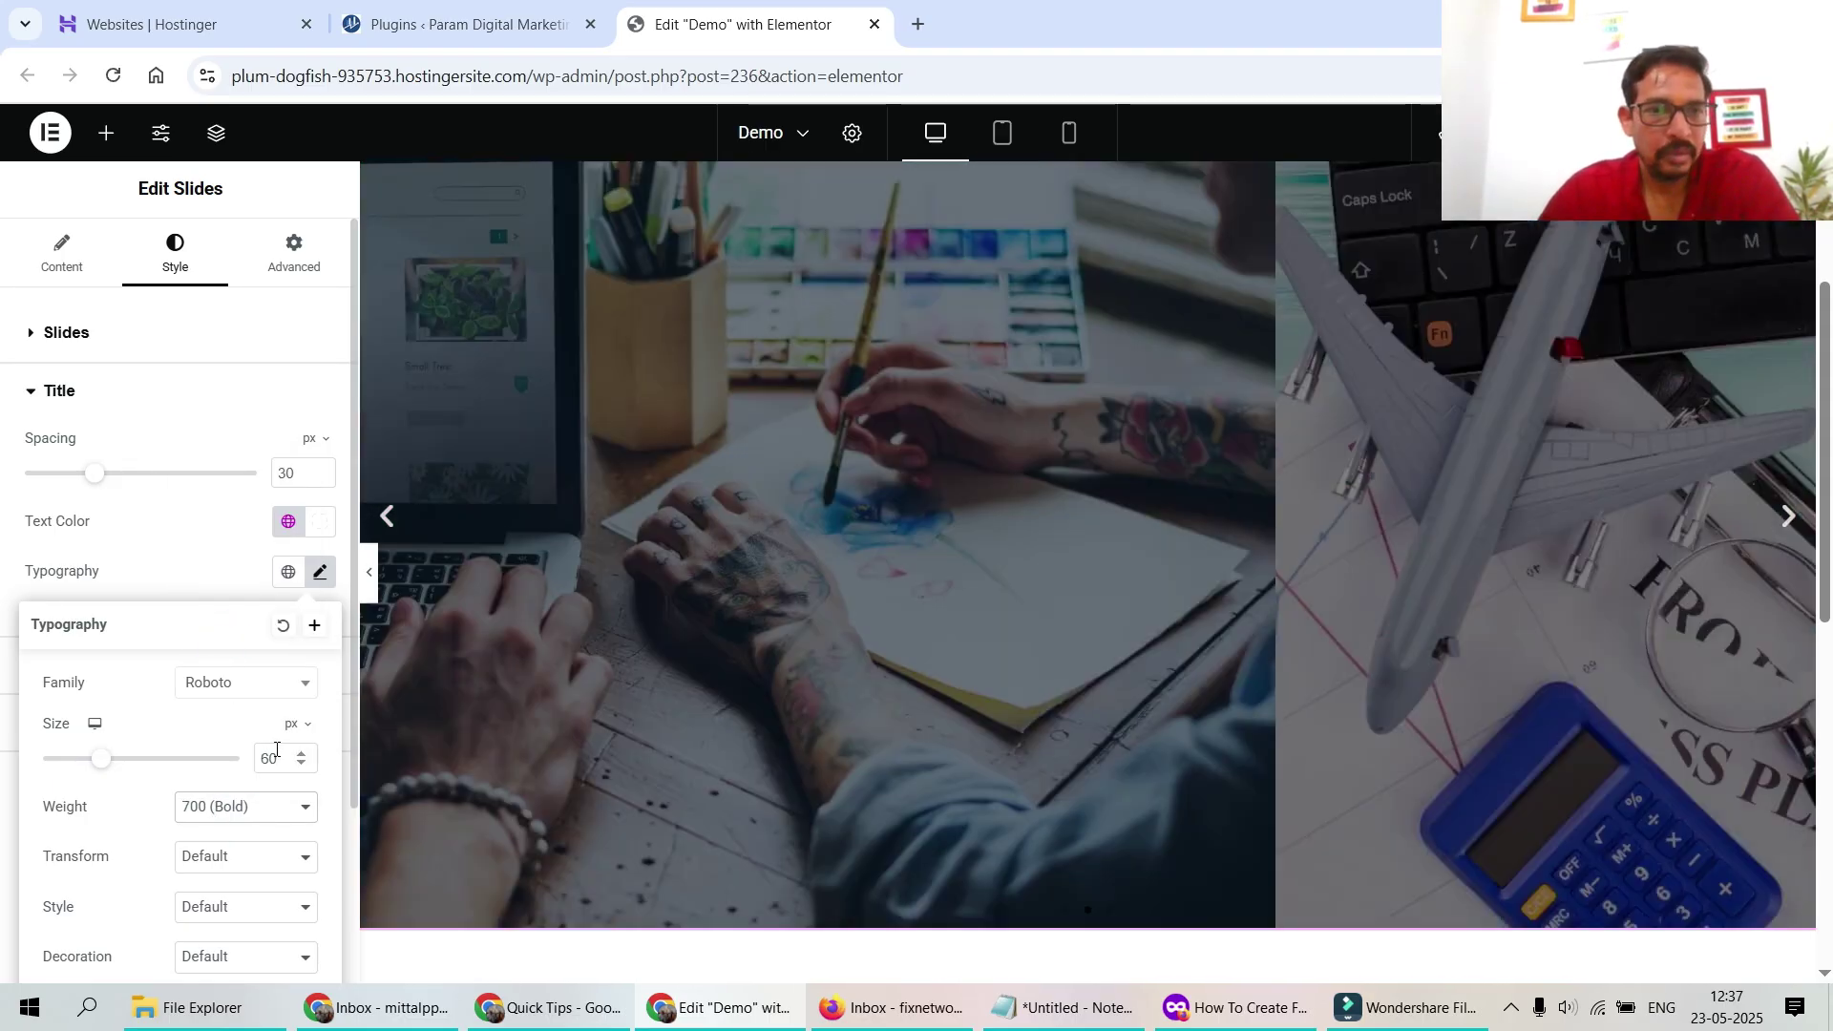
double_click(268, 754)
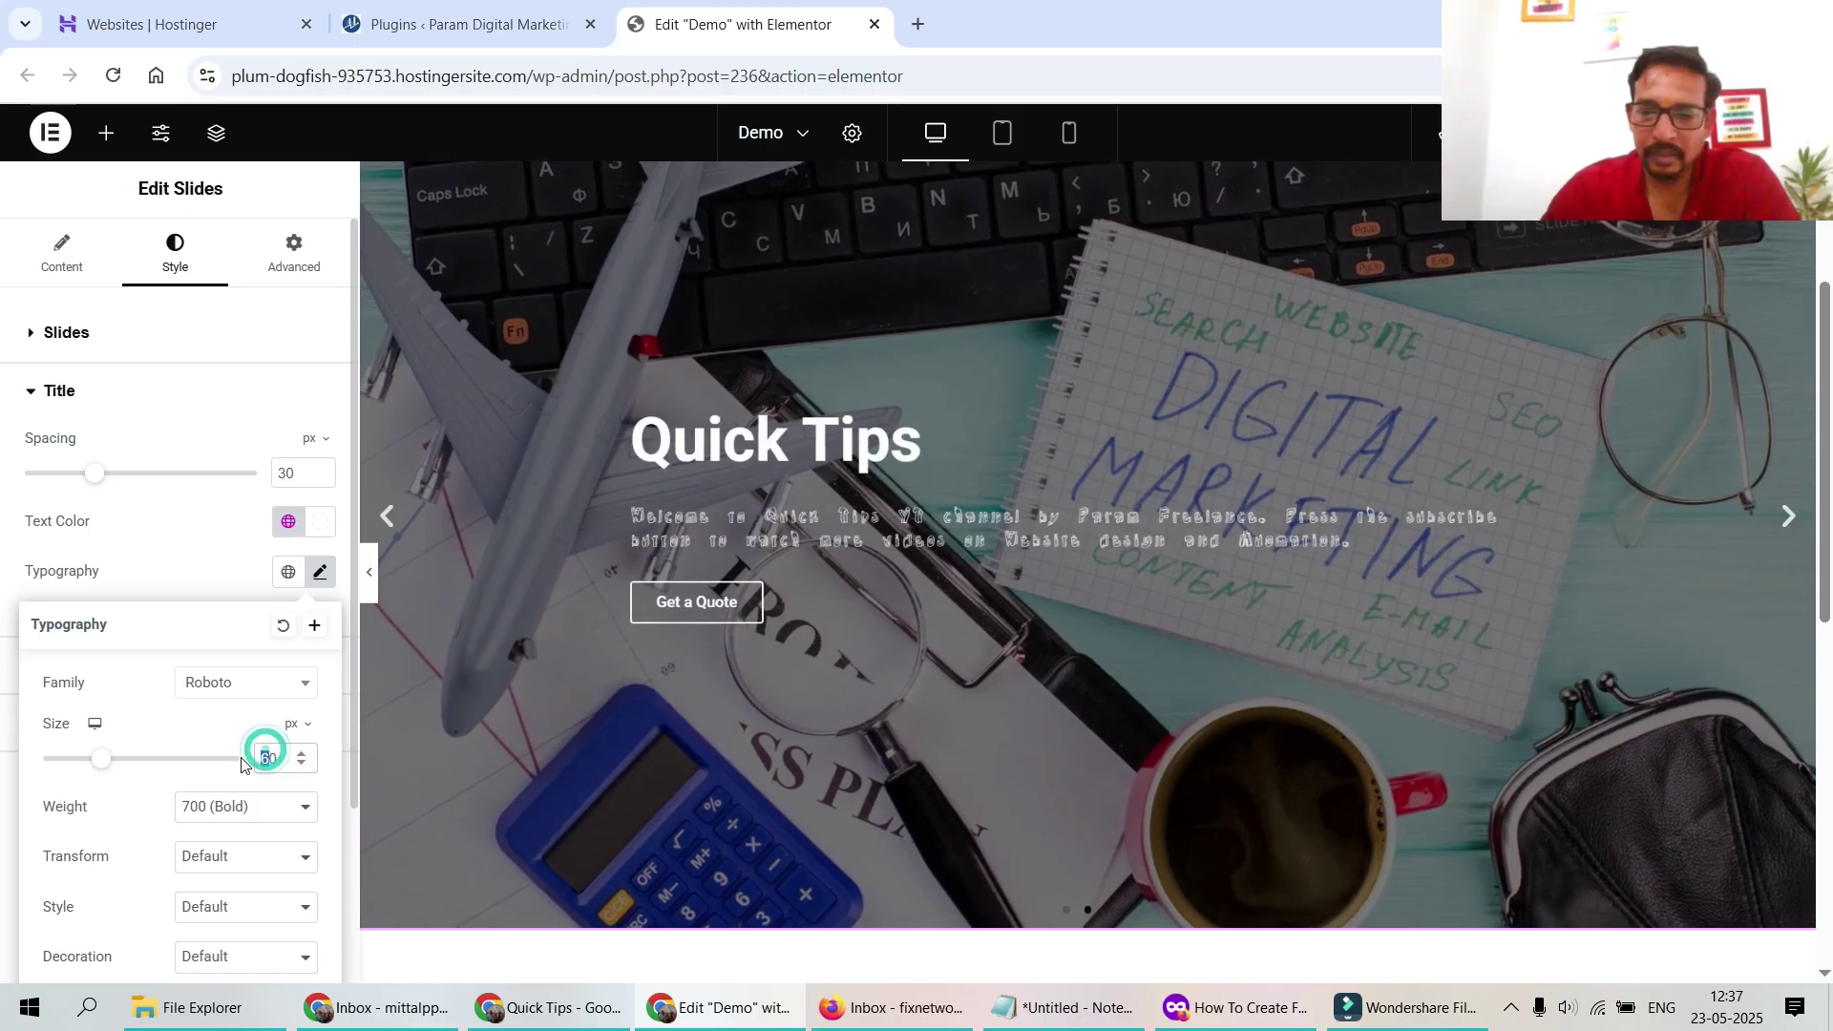
text(80)
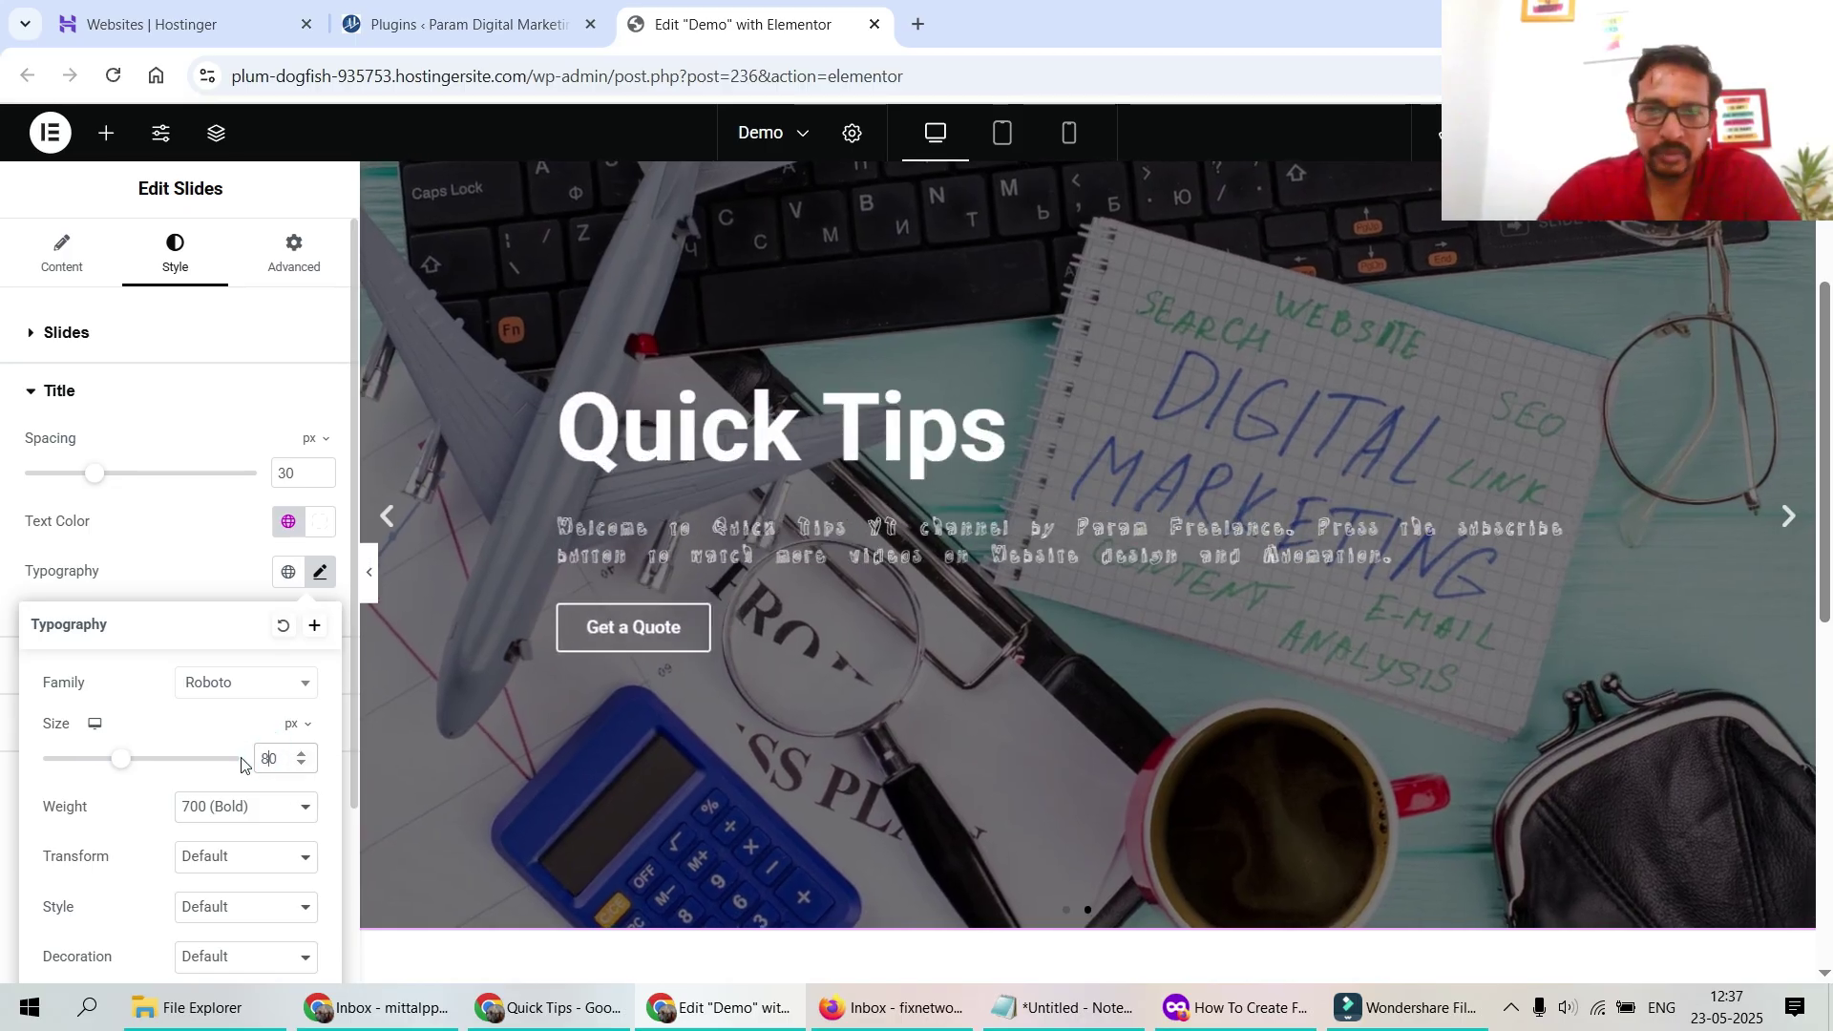
click(144, 571)
Give the slide description the global White text color and the Rokkitt font family
click(81, 673)
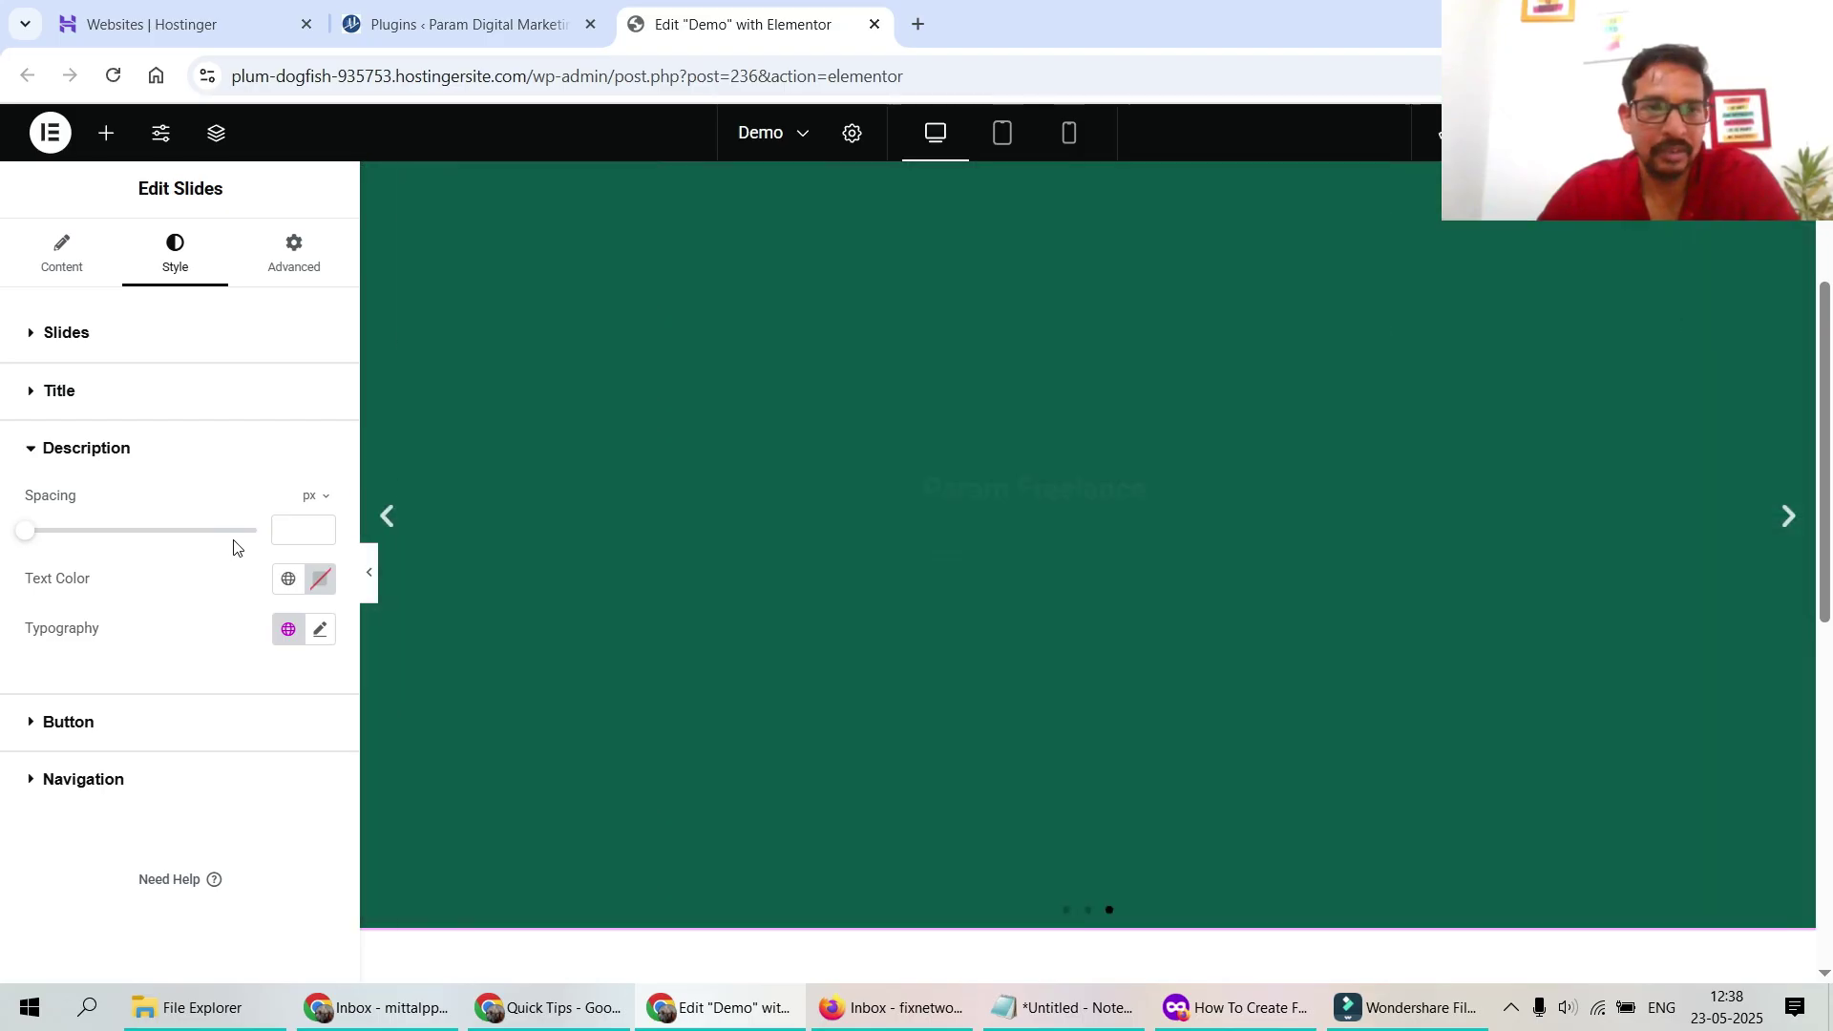
click(287, 578)
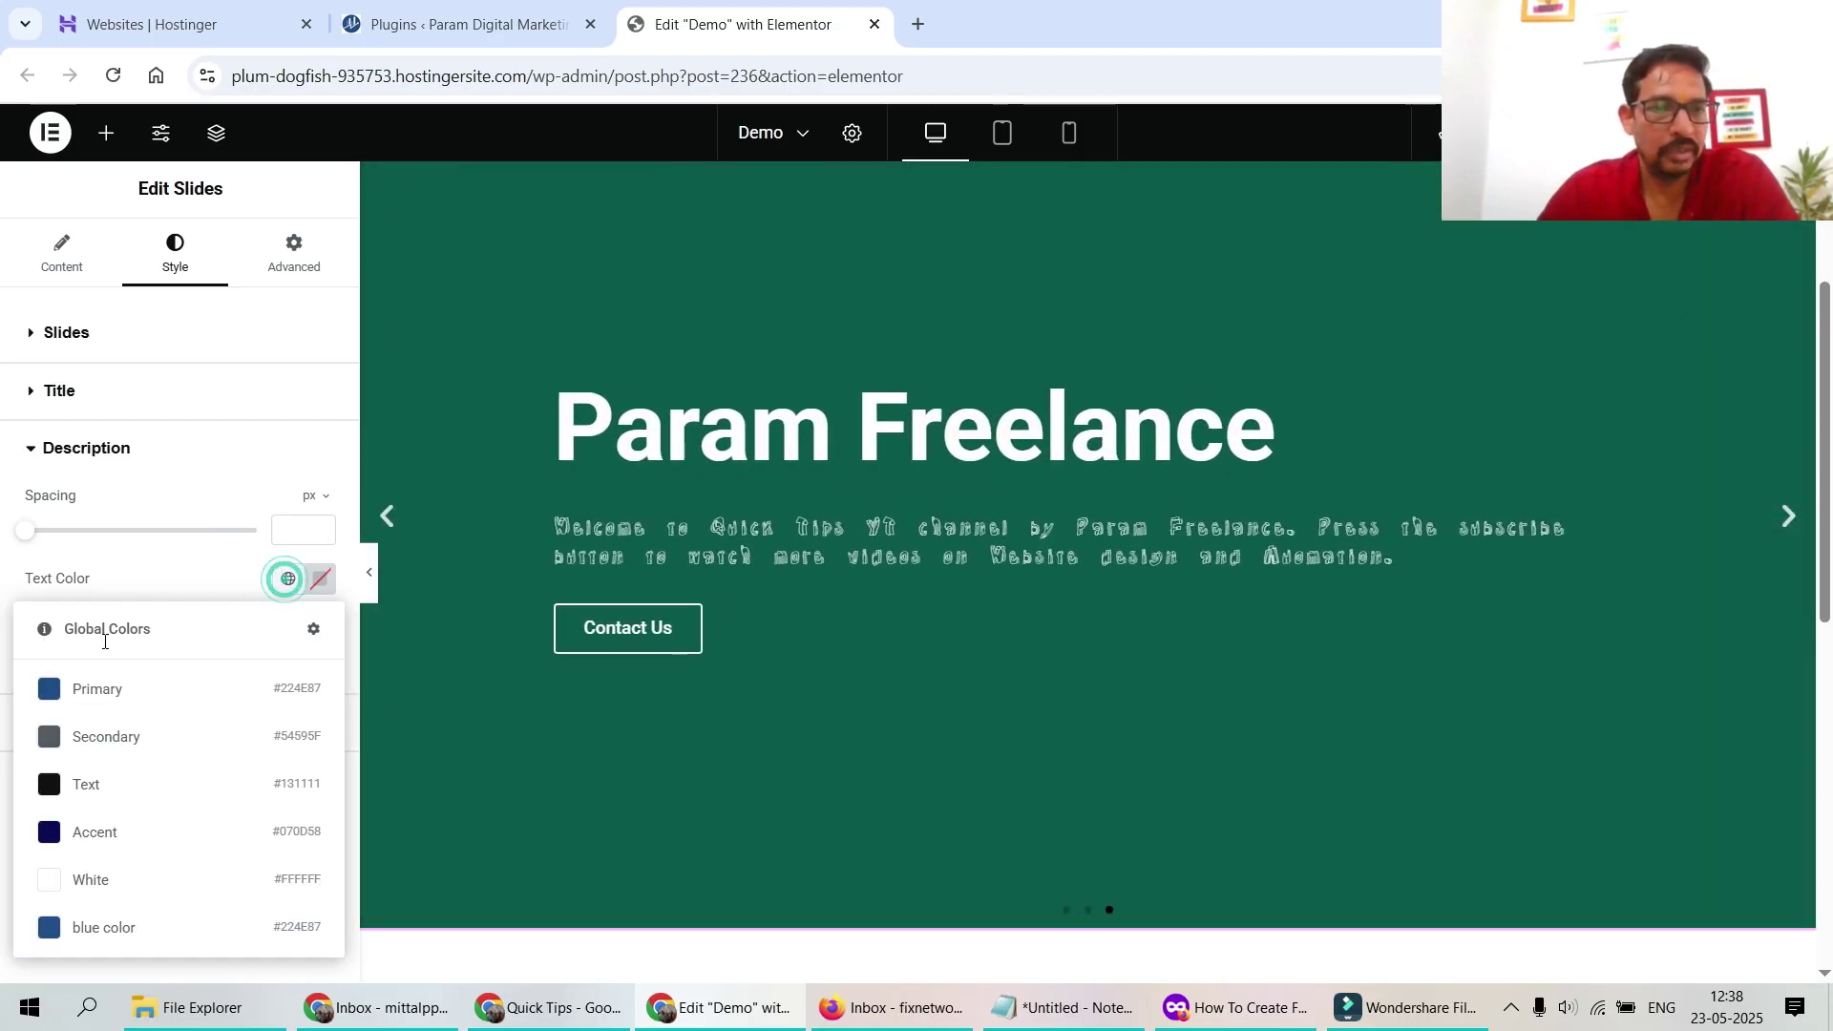
click(86, 879)
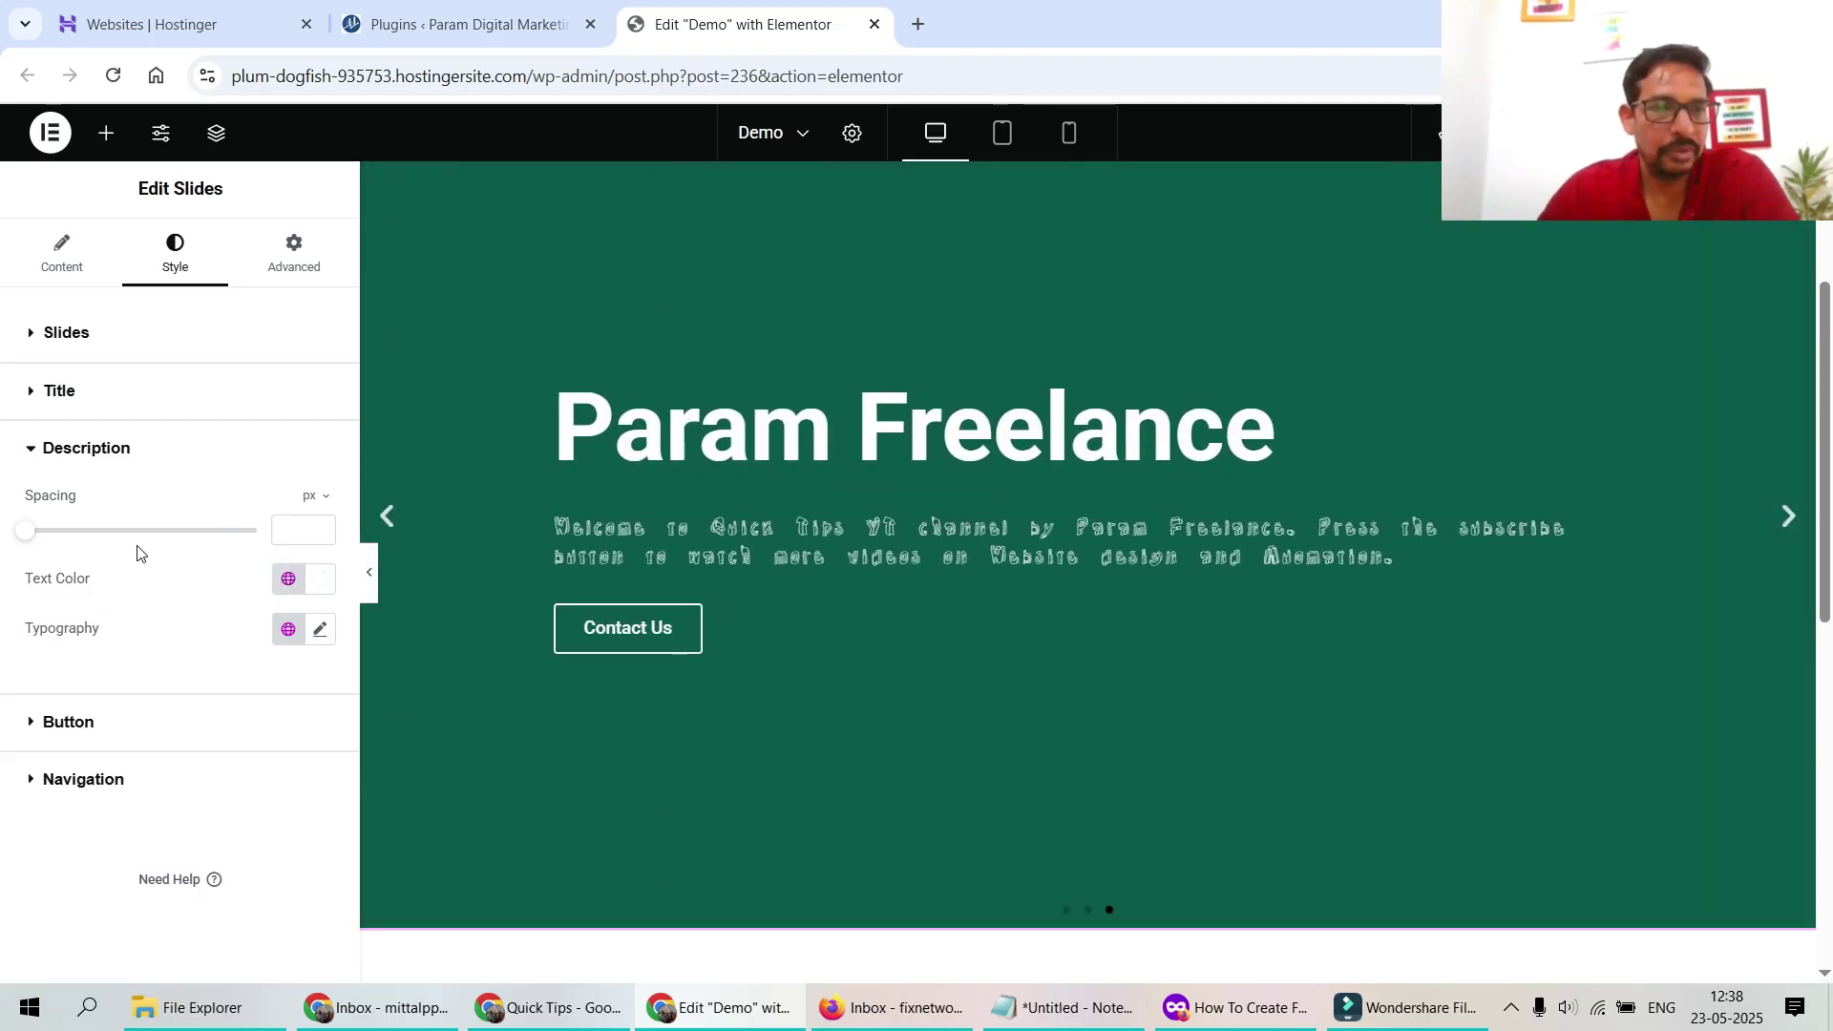
click(315, 633)
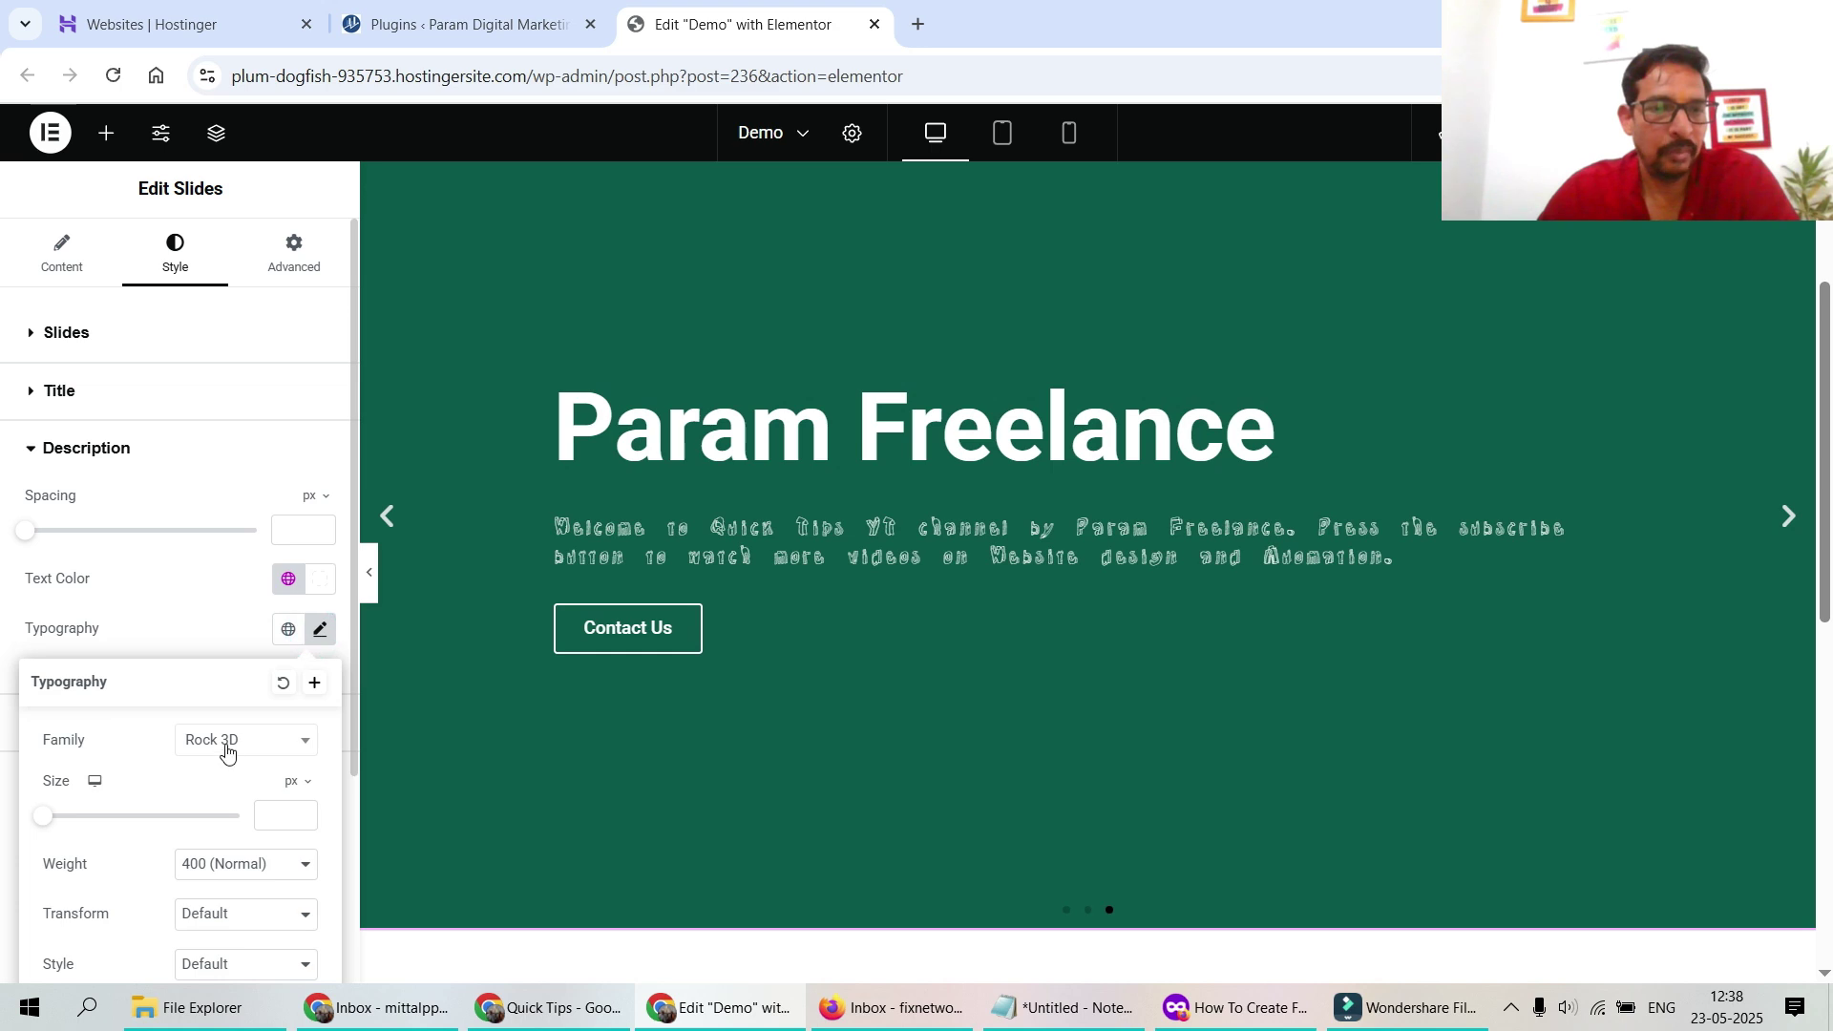
click(226, 753)
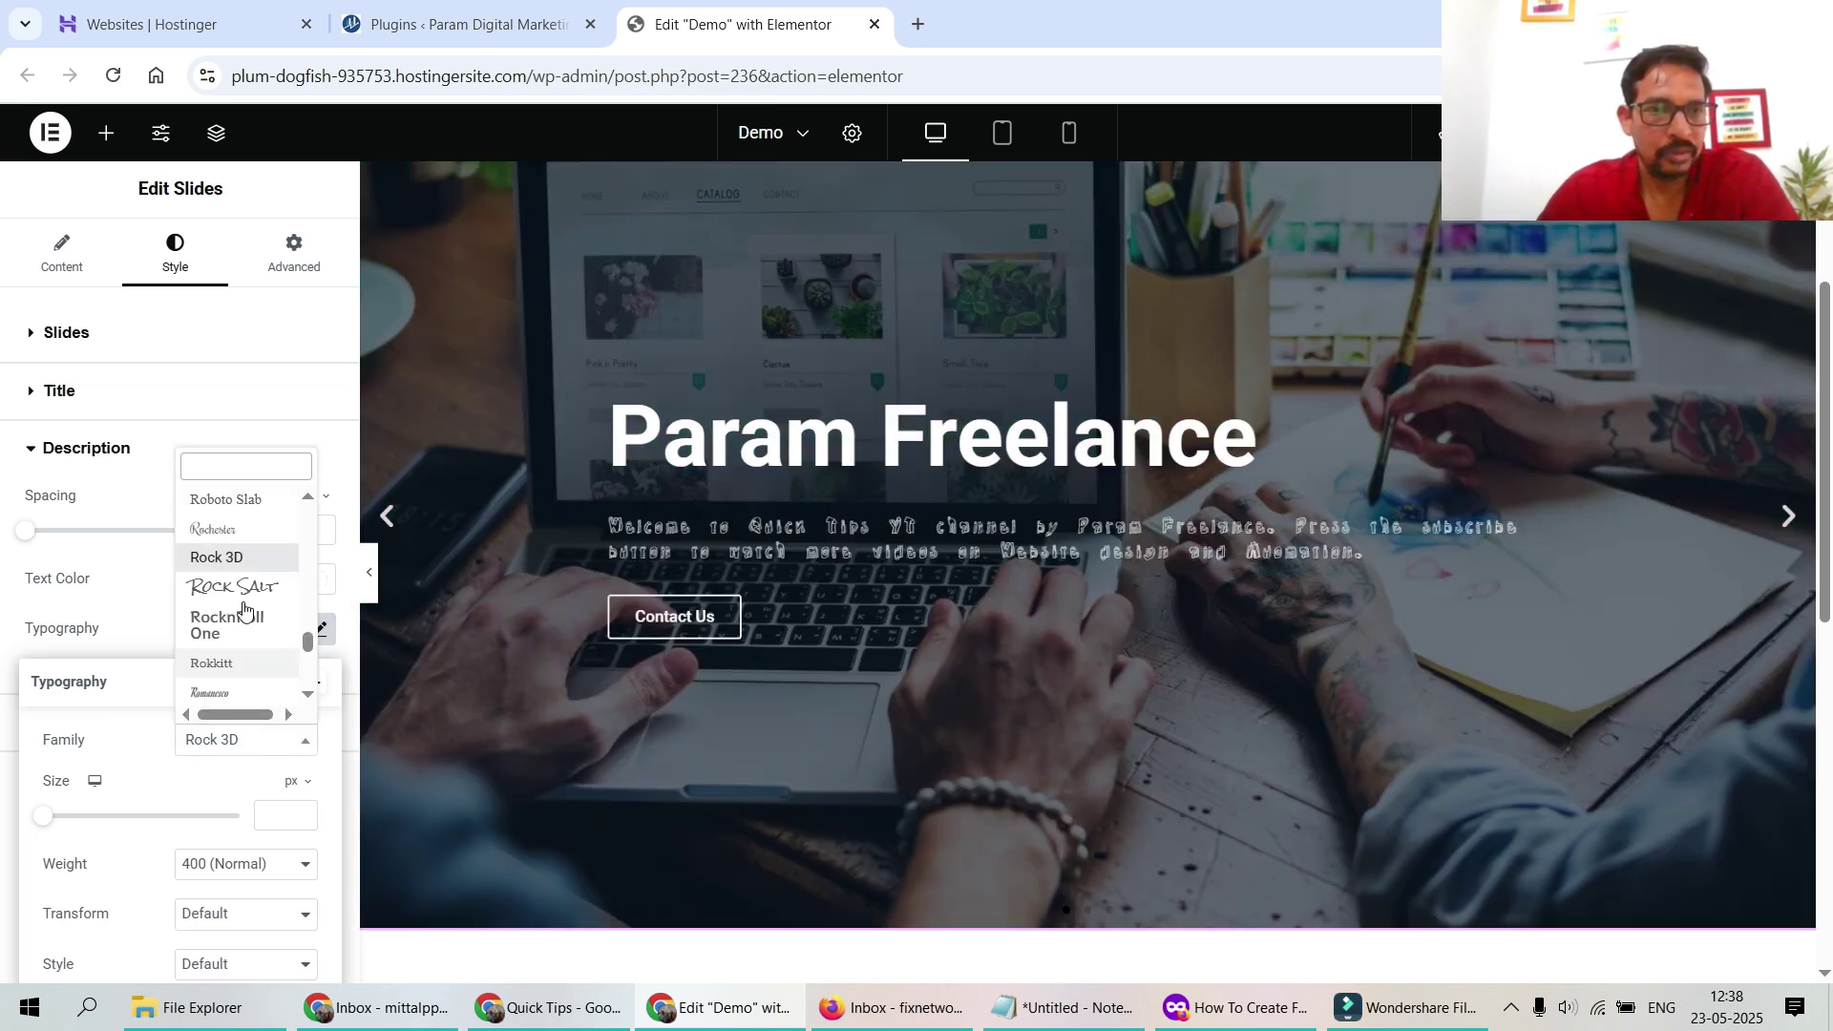
click(240, 668)
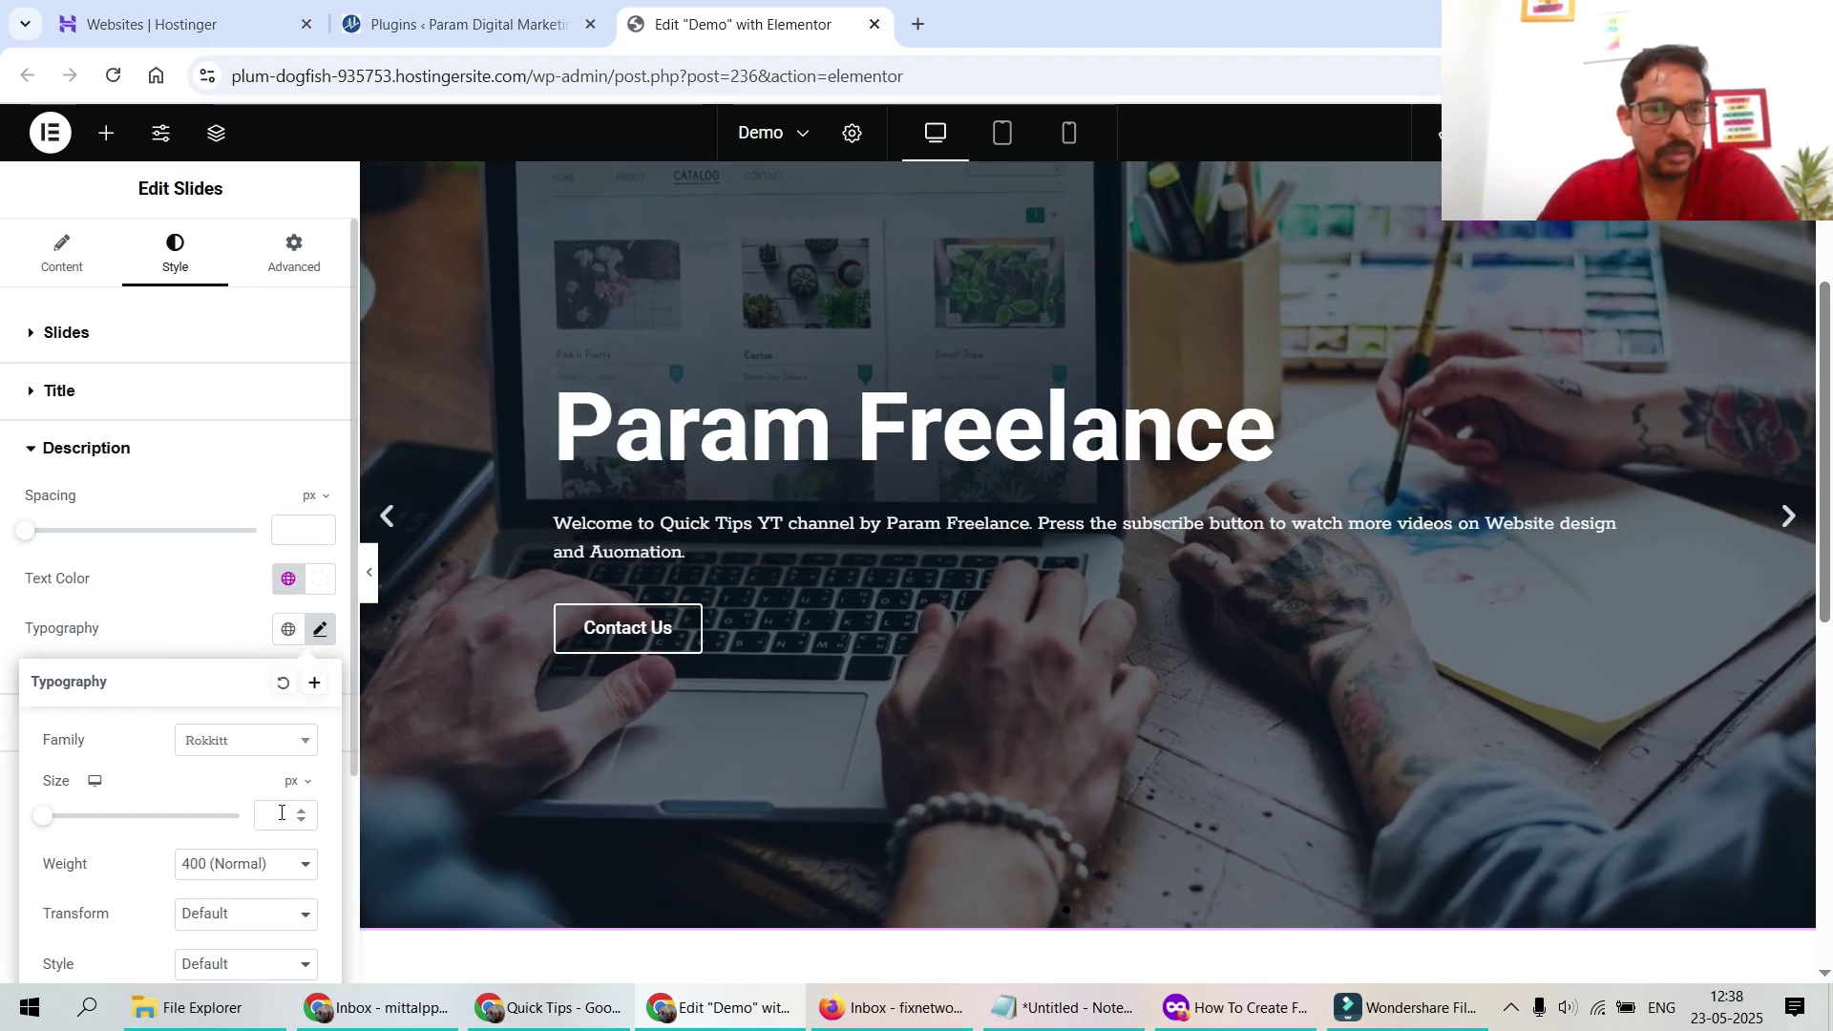
Set the slide description's font size to 30 px and its weight to 500 (Medium)
click(281, 813)
text(30)
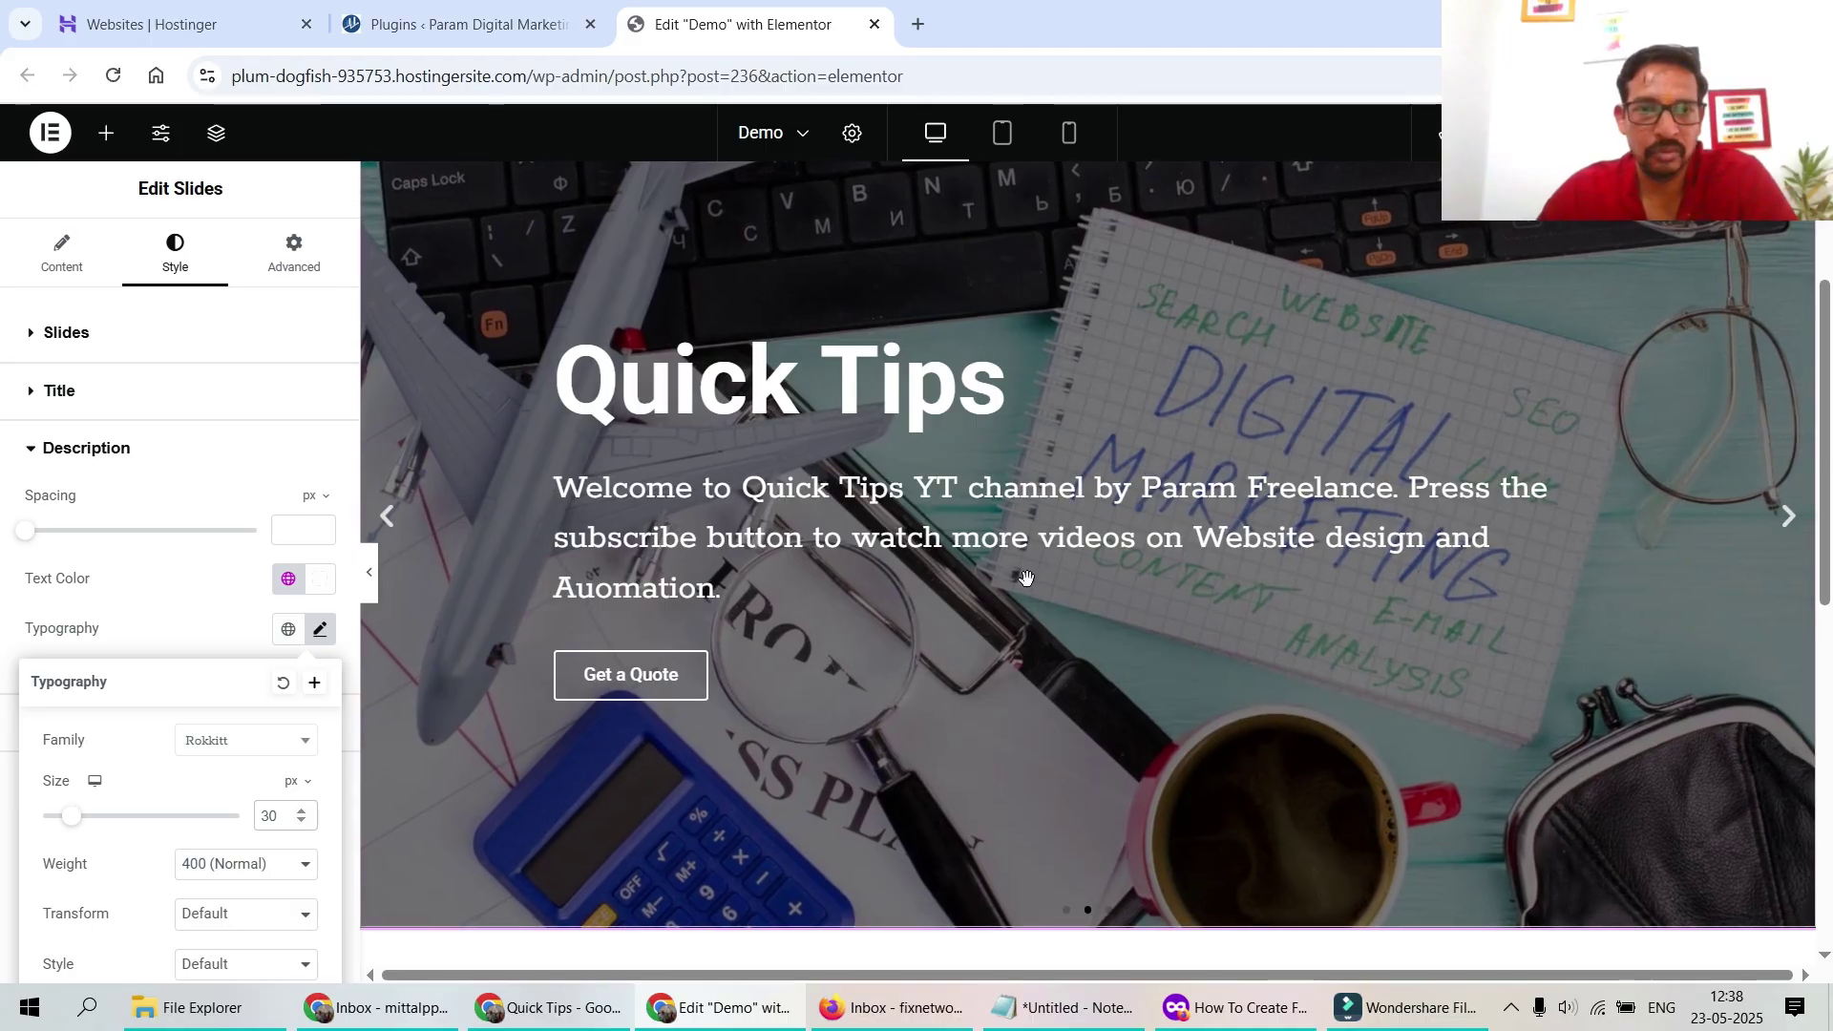
click(218, 878)
click(229, 648)
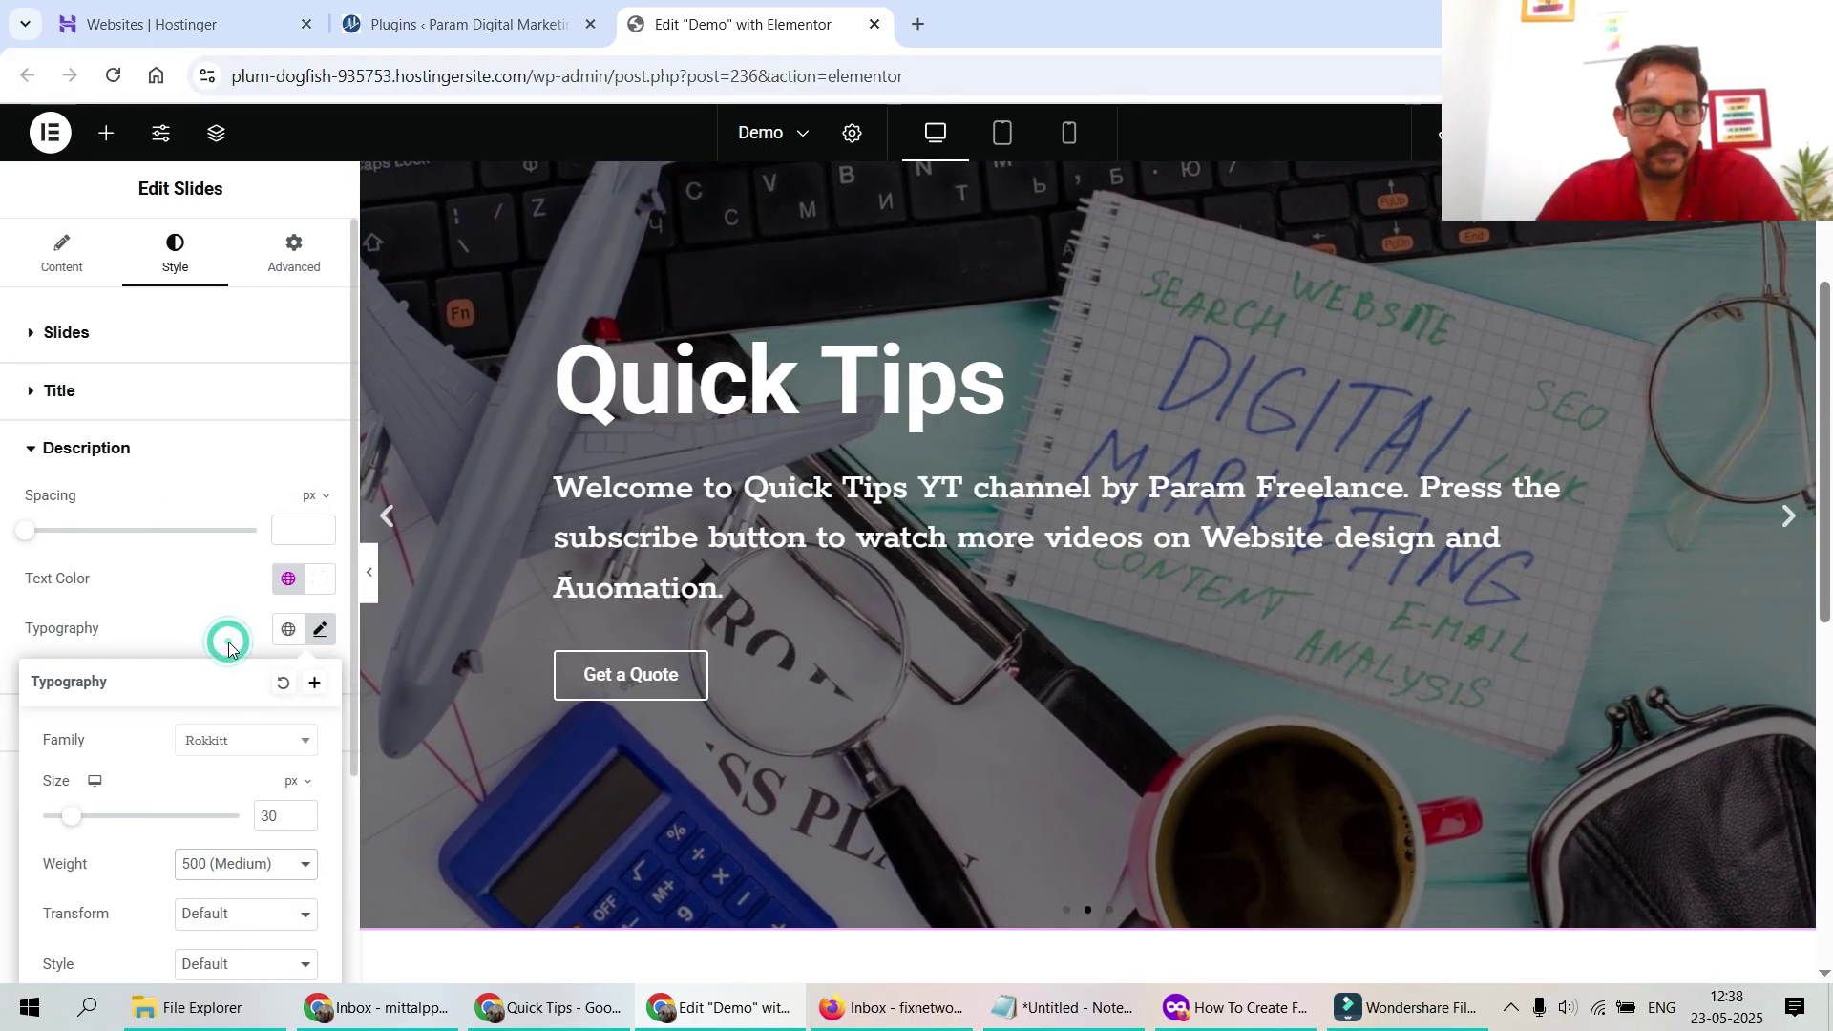
click(181, 608)
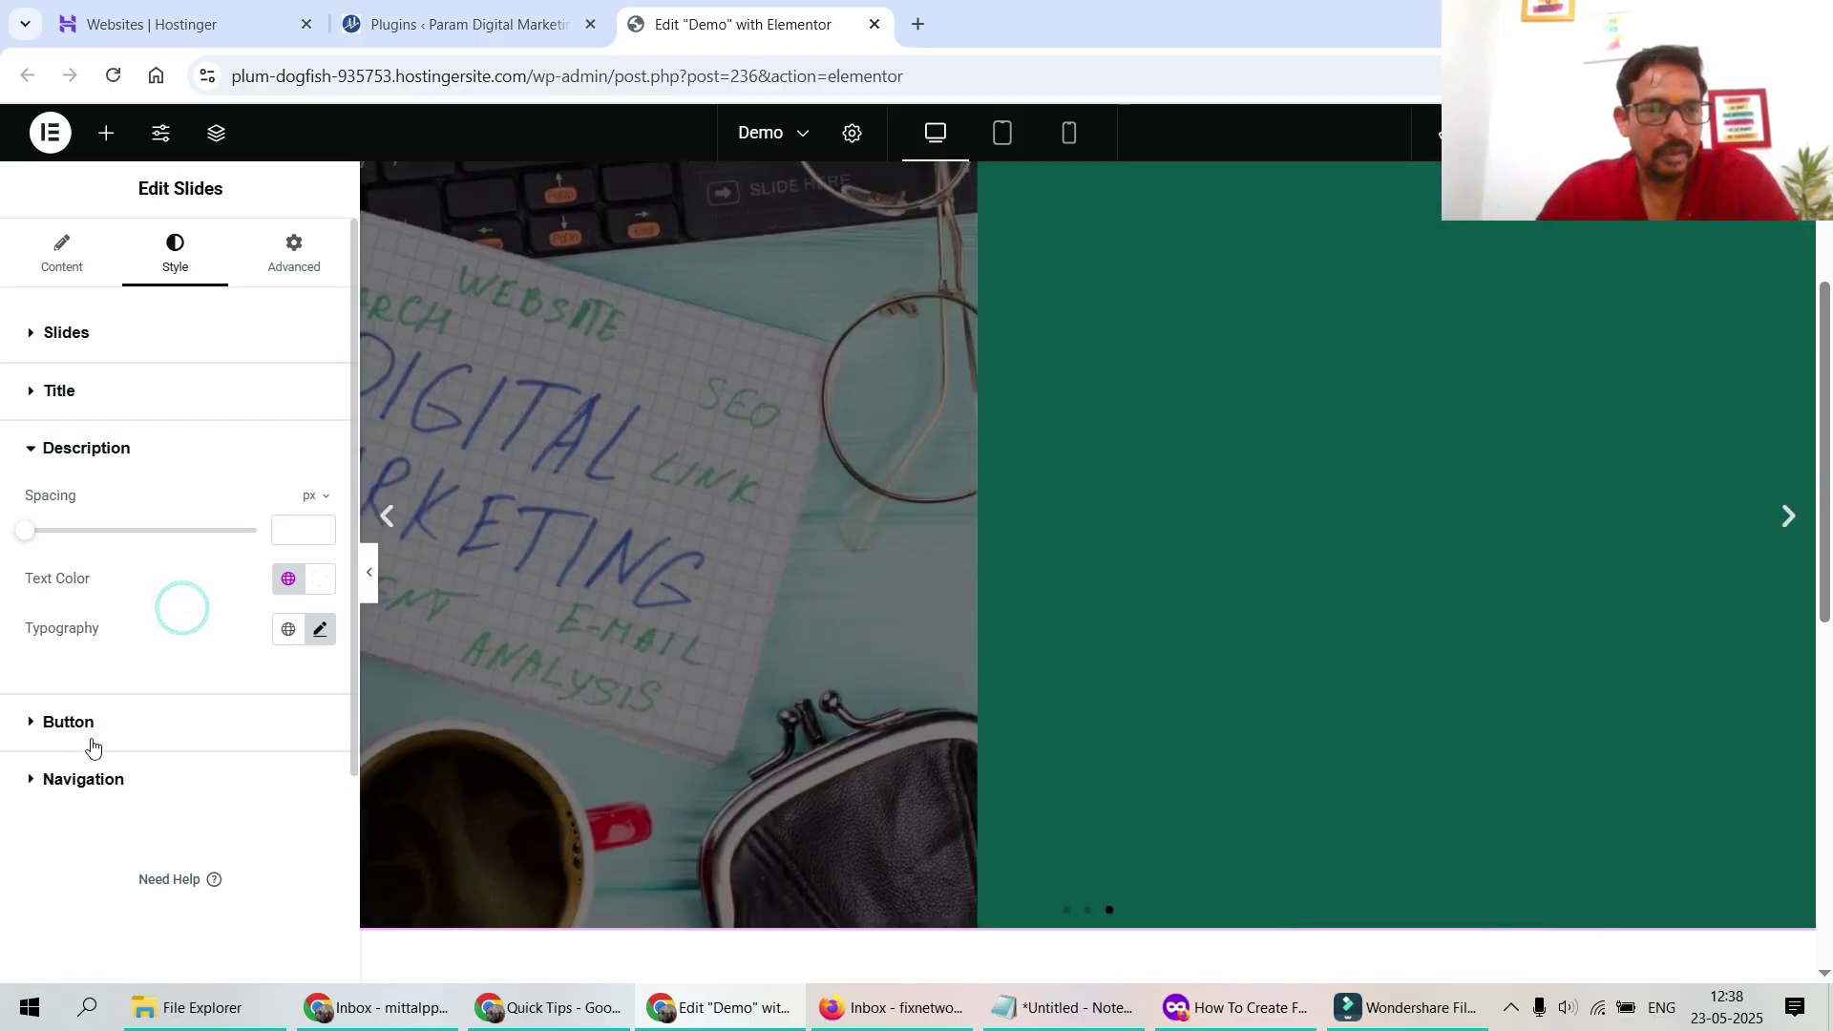
Set the size of the slide buttons to Large
click(91, 735)
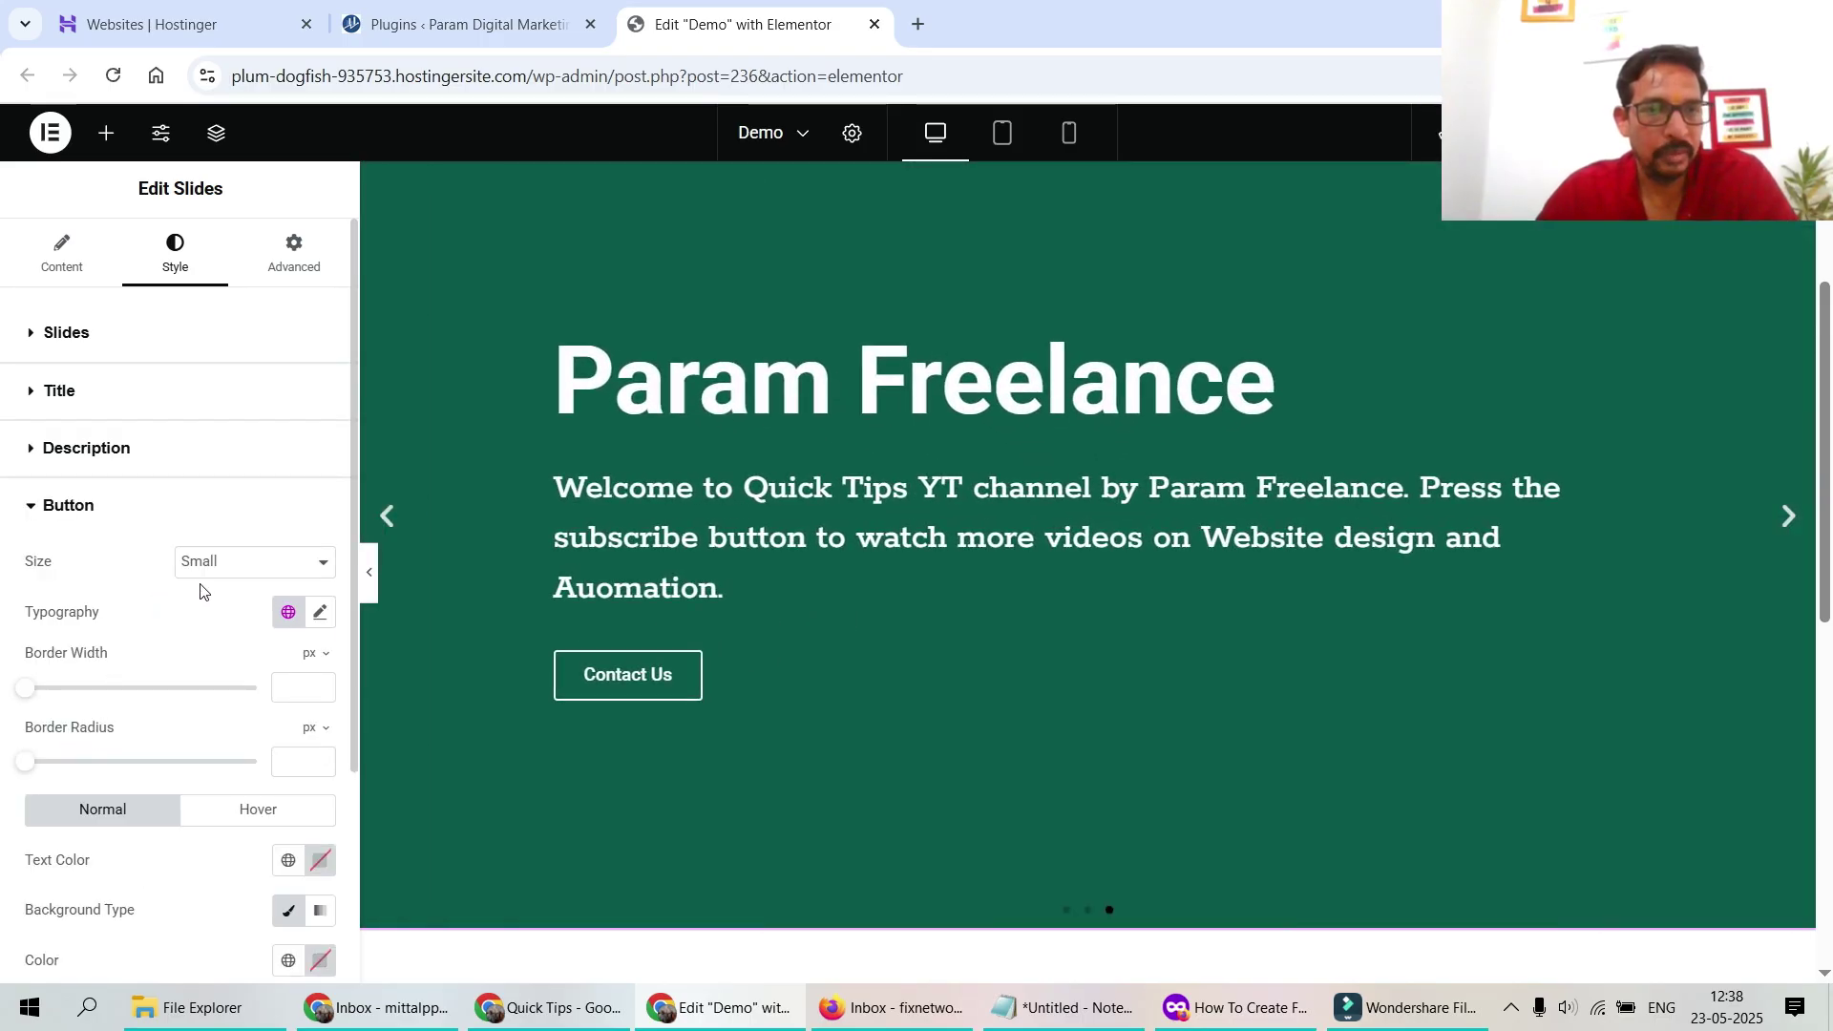
scroll(219, 572, down, 3)
click(246, 276)
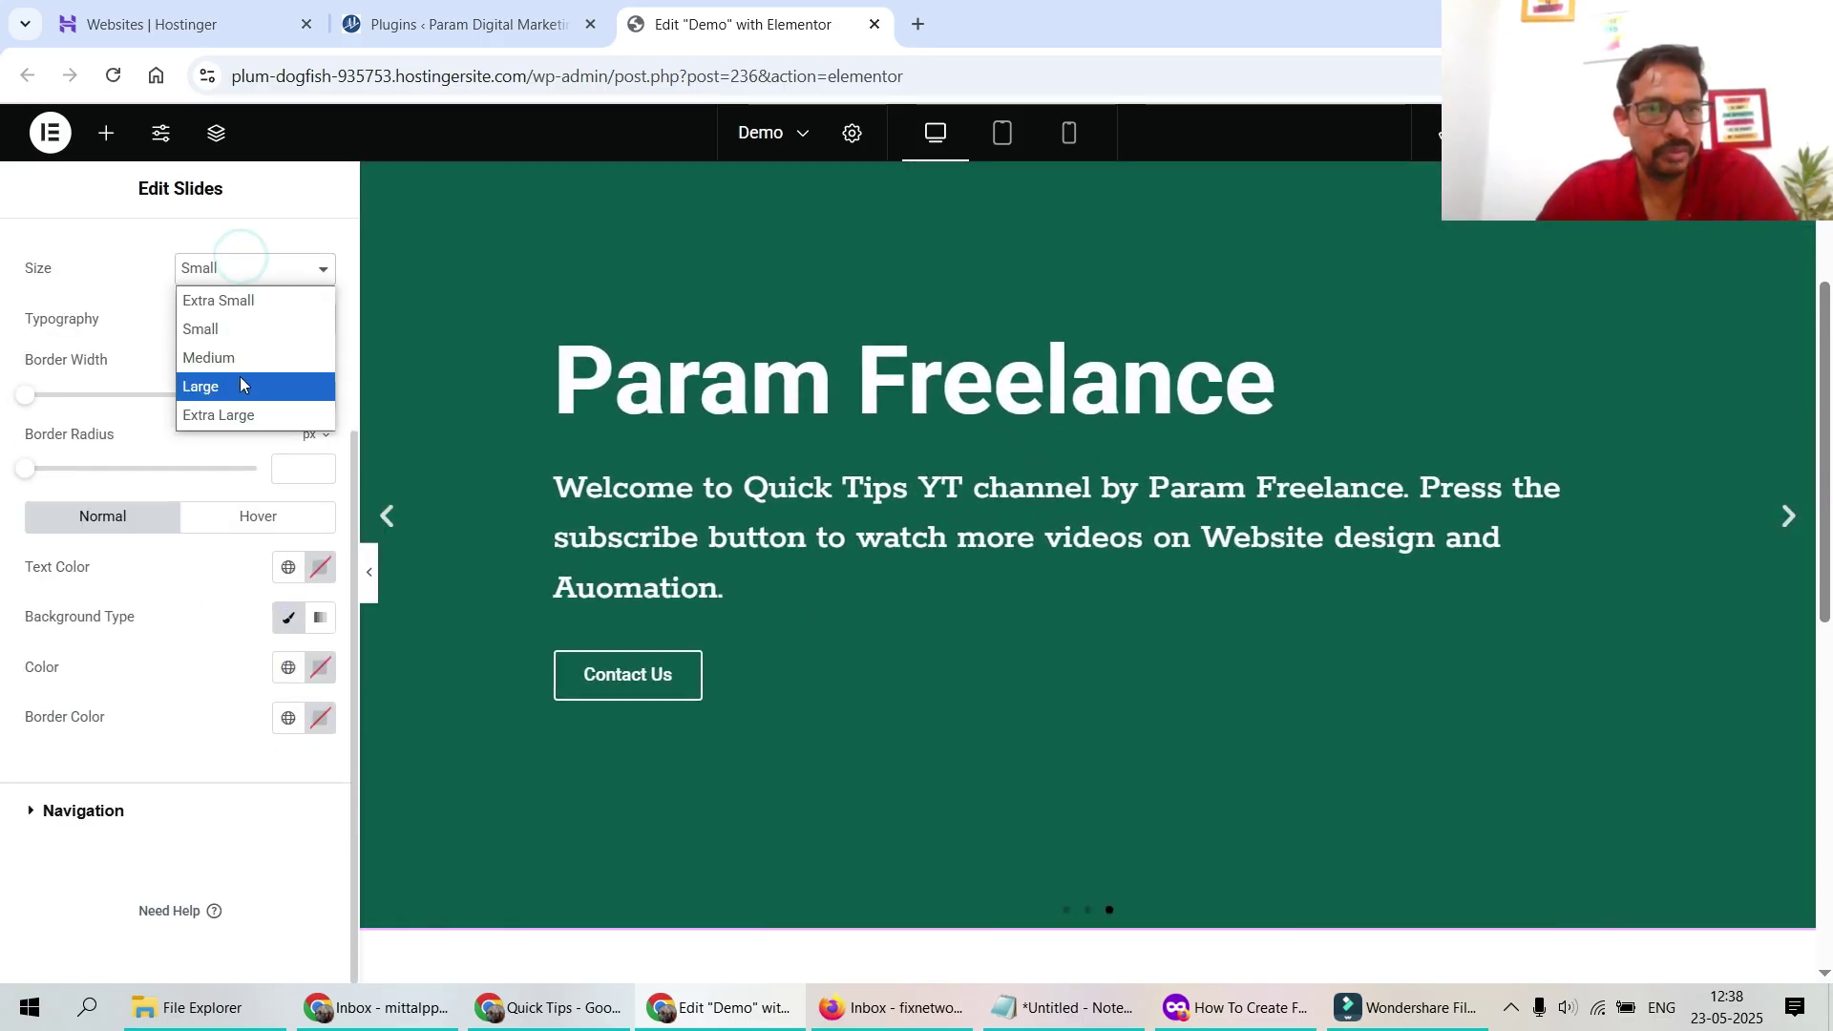
click(239, 380)
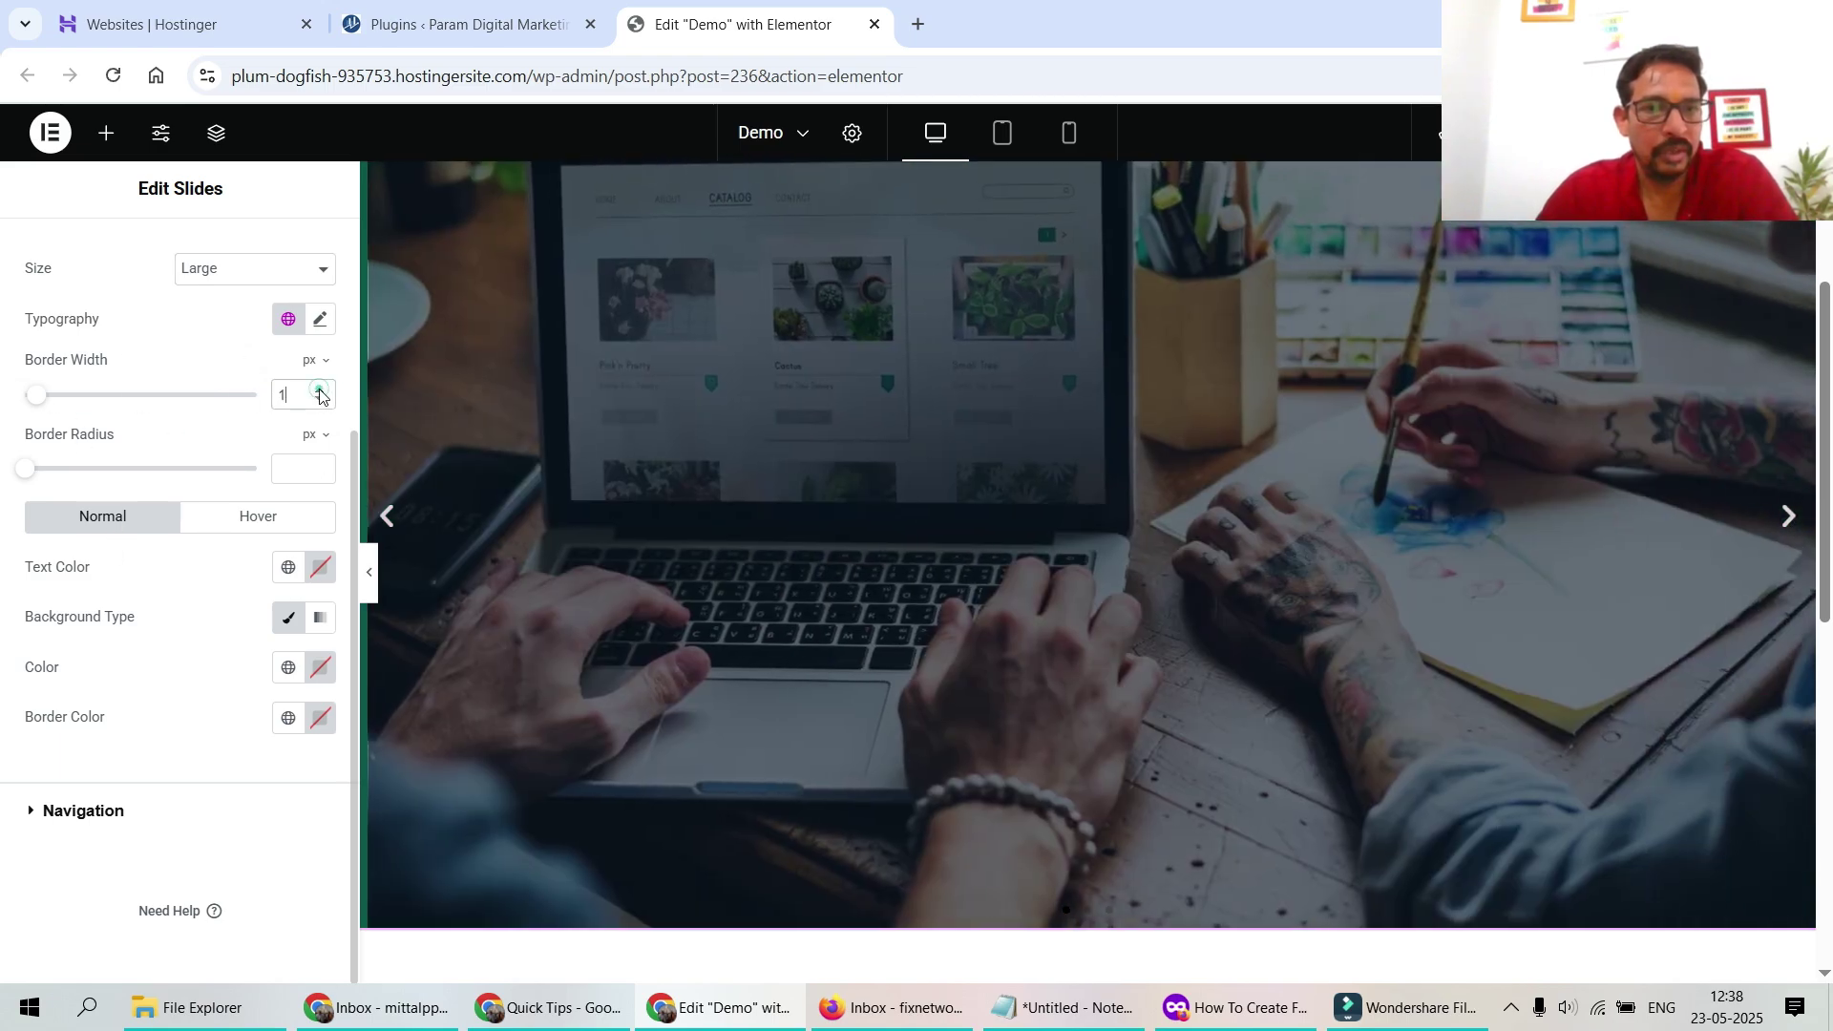
Style the slide buttons with a 2 px border width, 8 px border radius and the global blue color as background
click(319, 389)
click(319, 390)
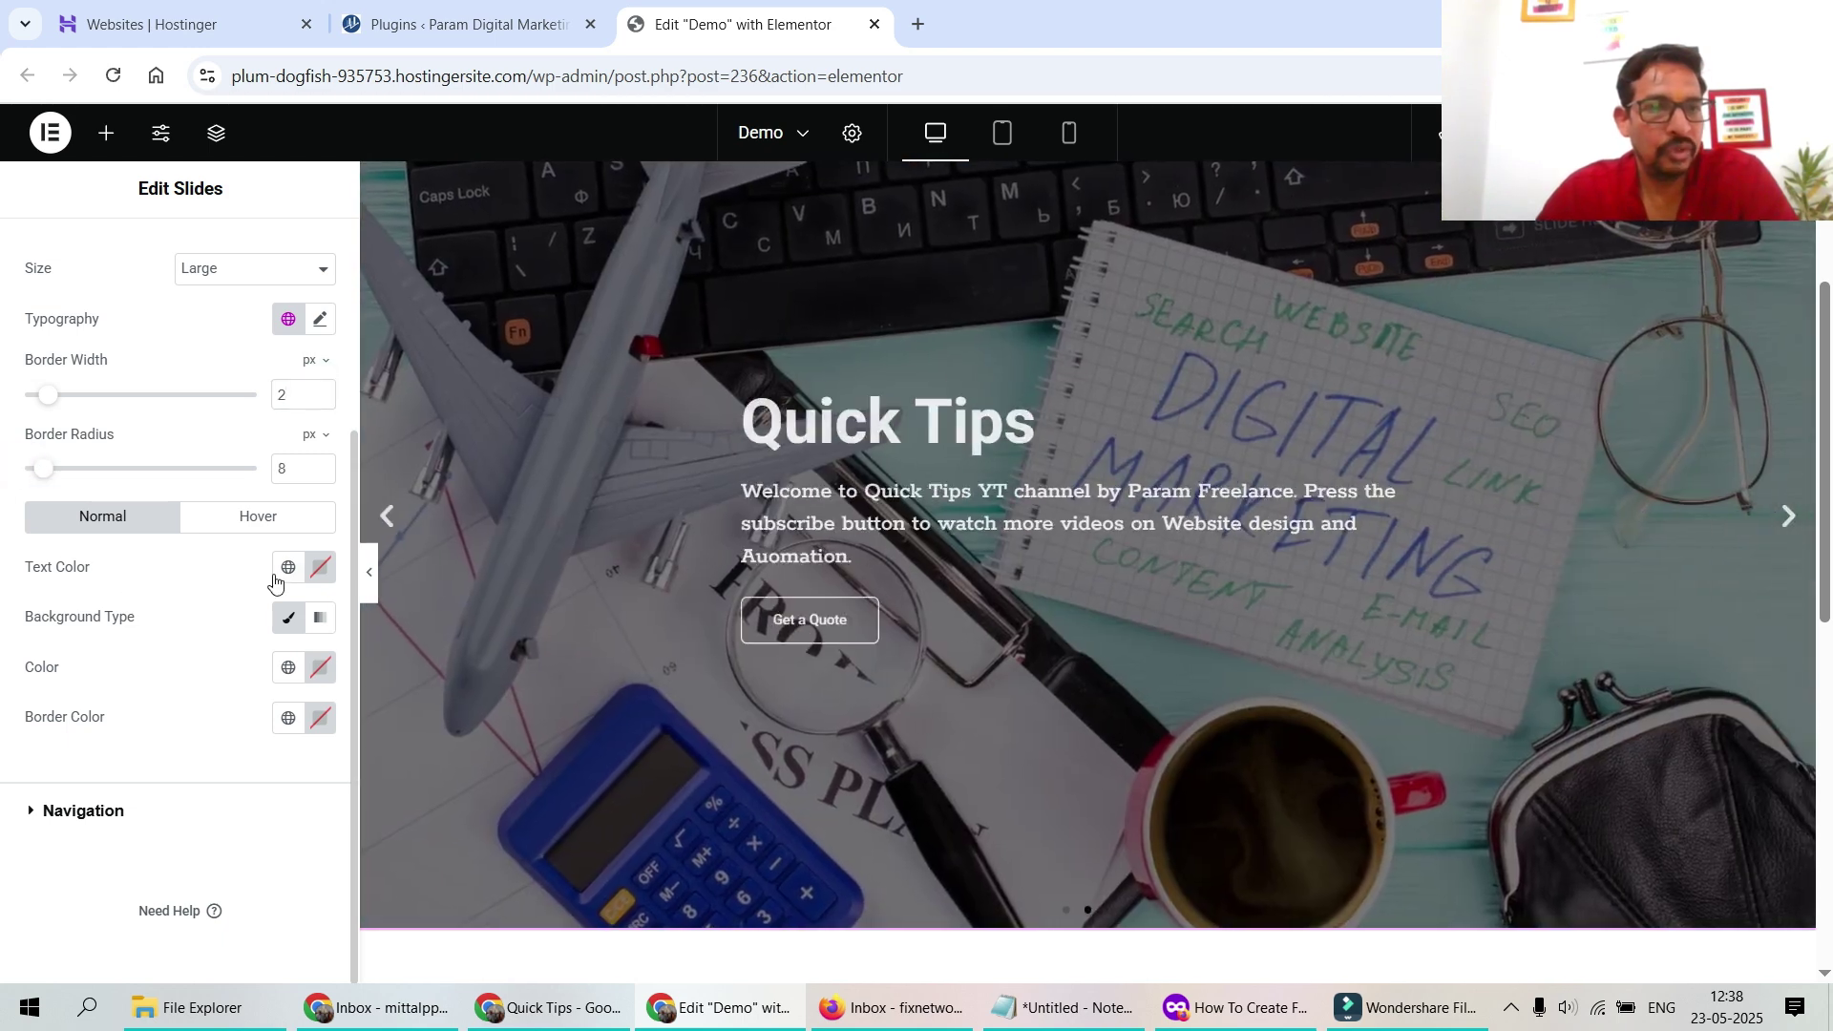
click(293, 676)
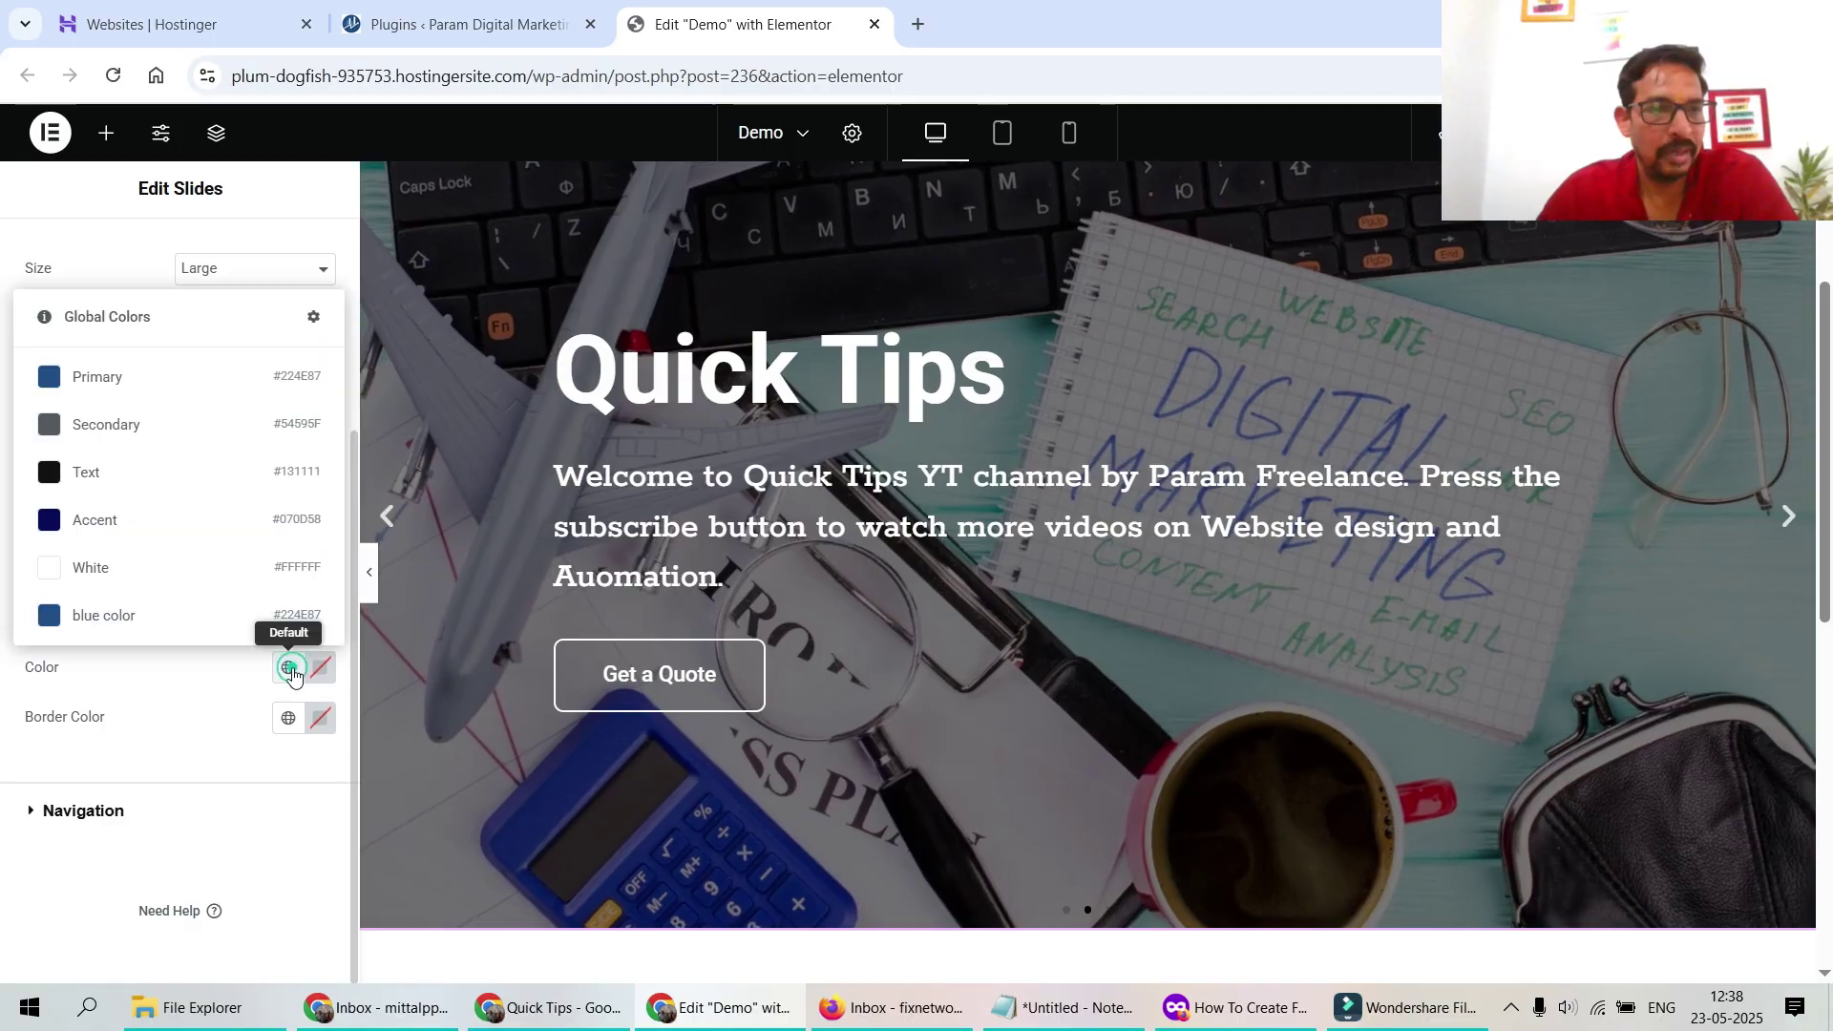
click(141, 616)
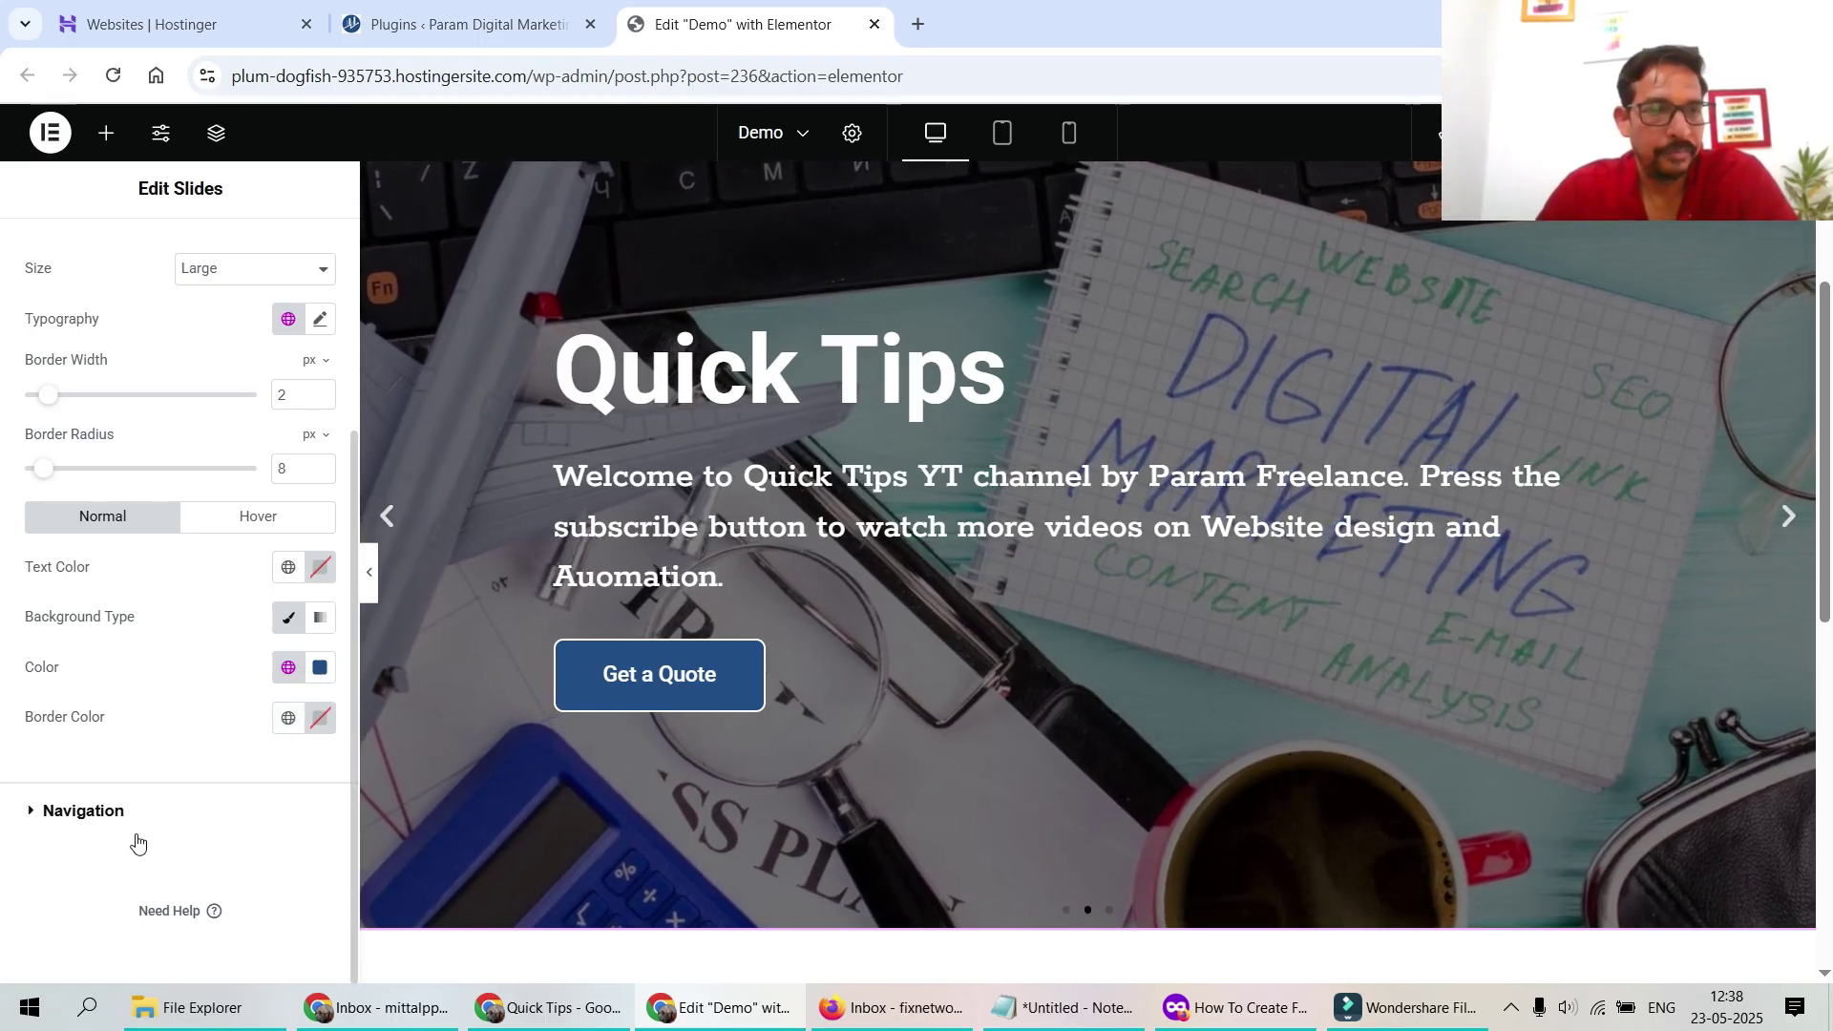
Set the slider's navigation arrows to size 37 px and color them yellow-green #B8D309
click(85, 811)
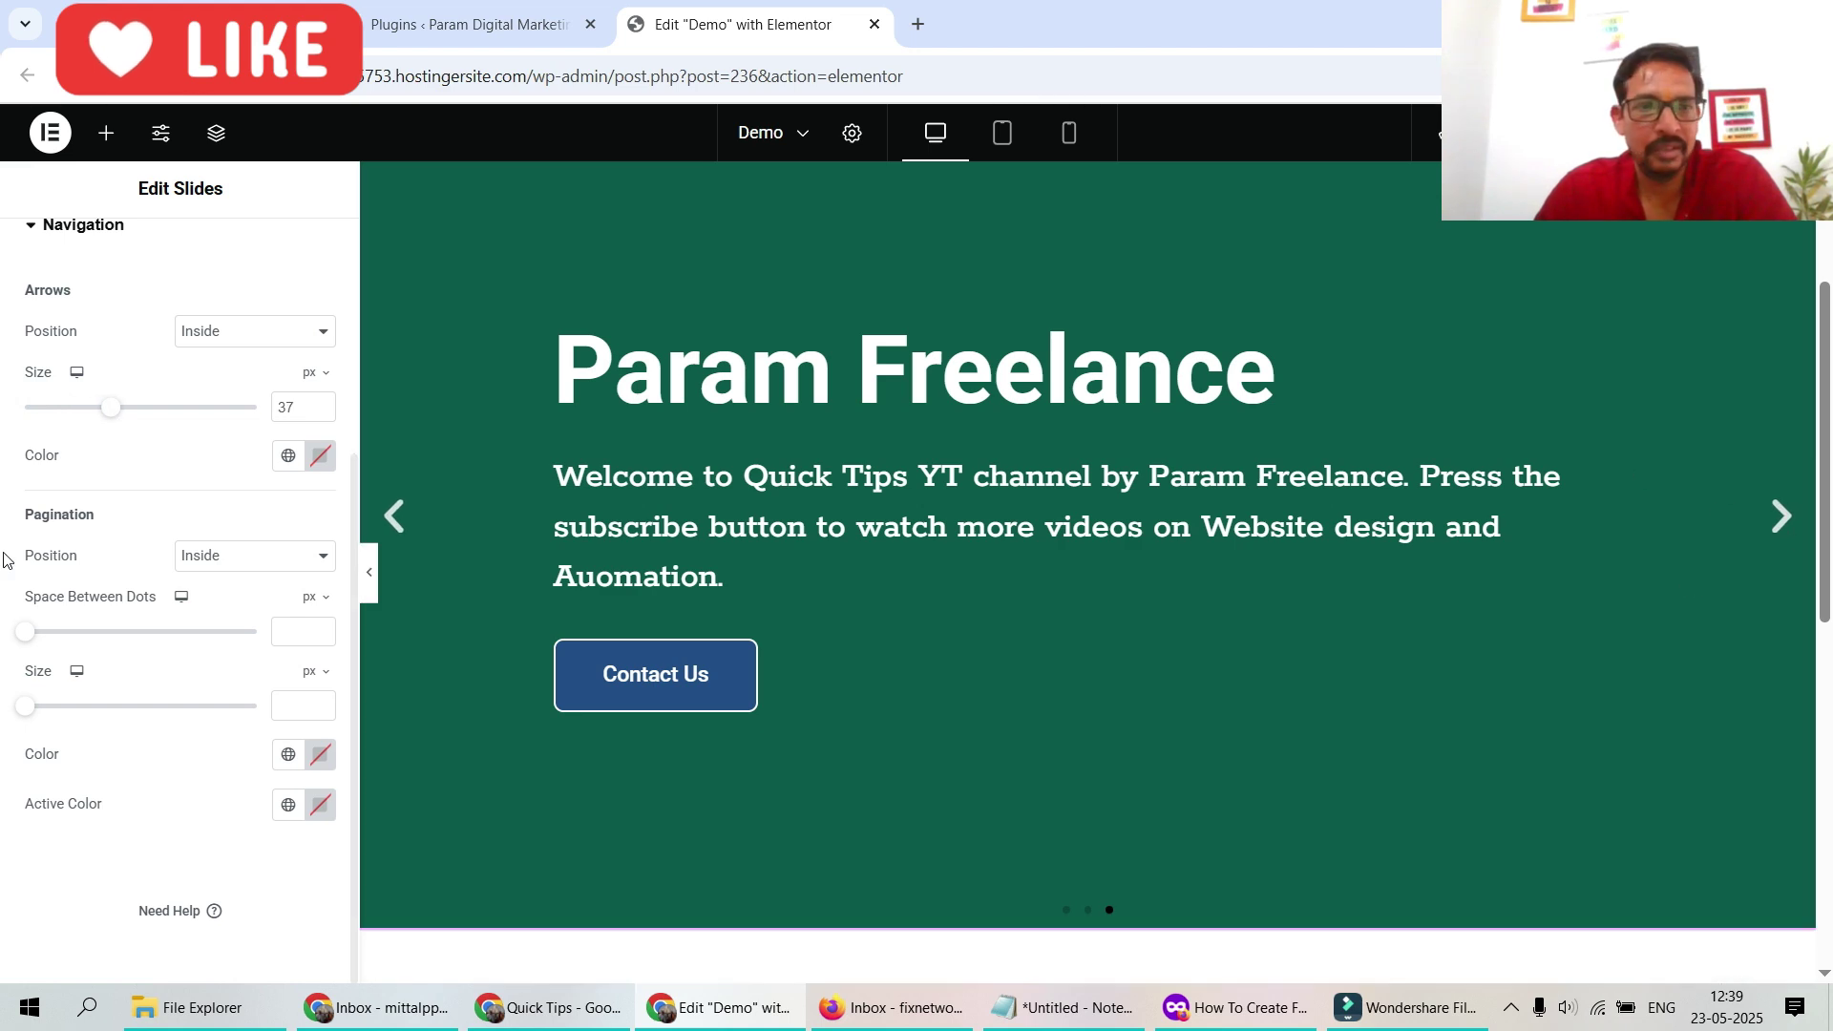
click(287, 456)
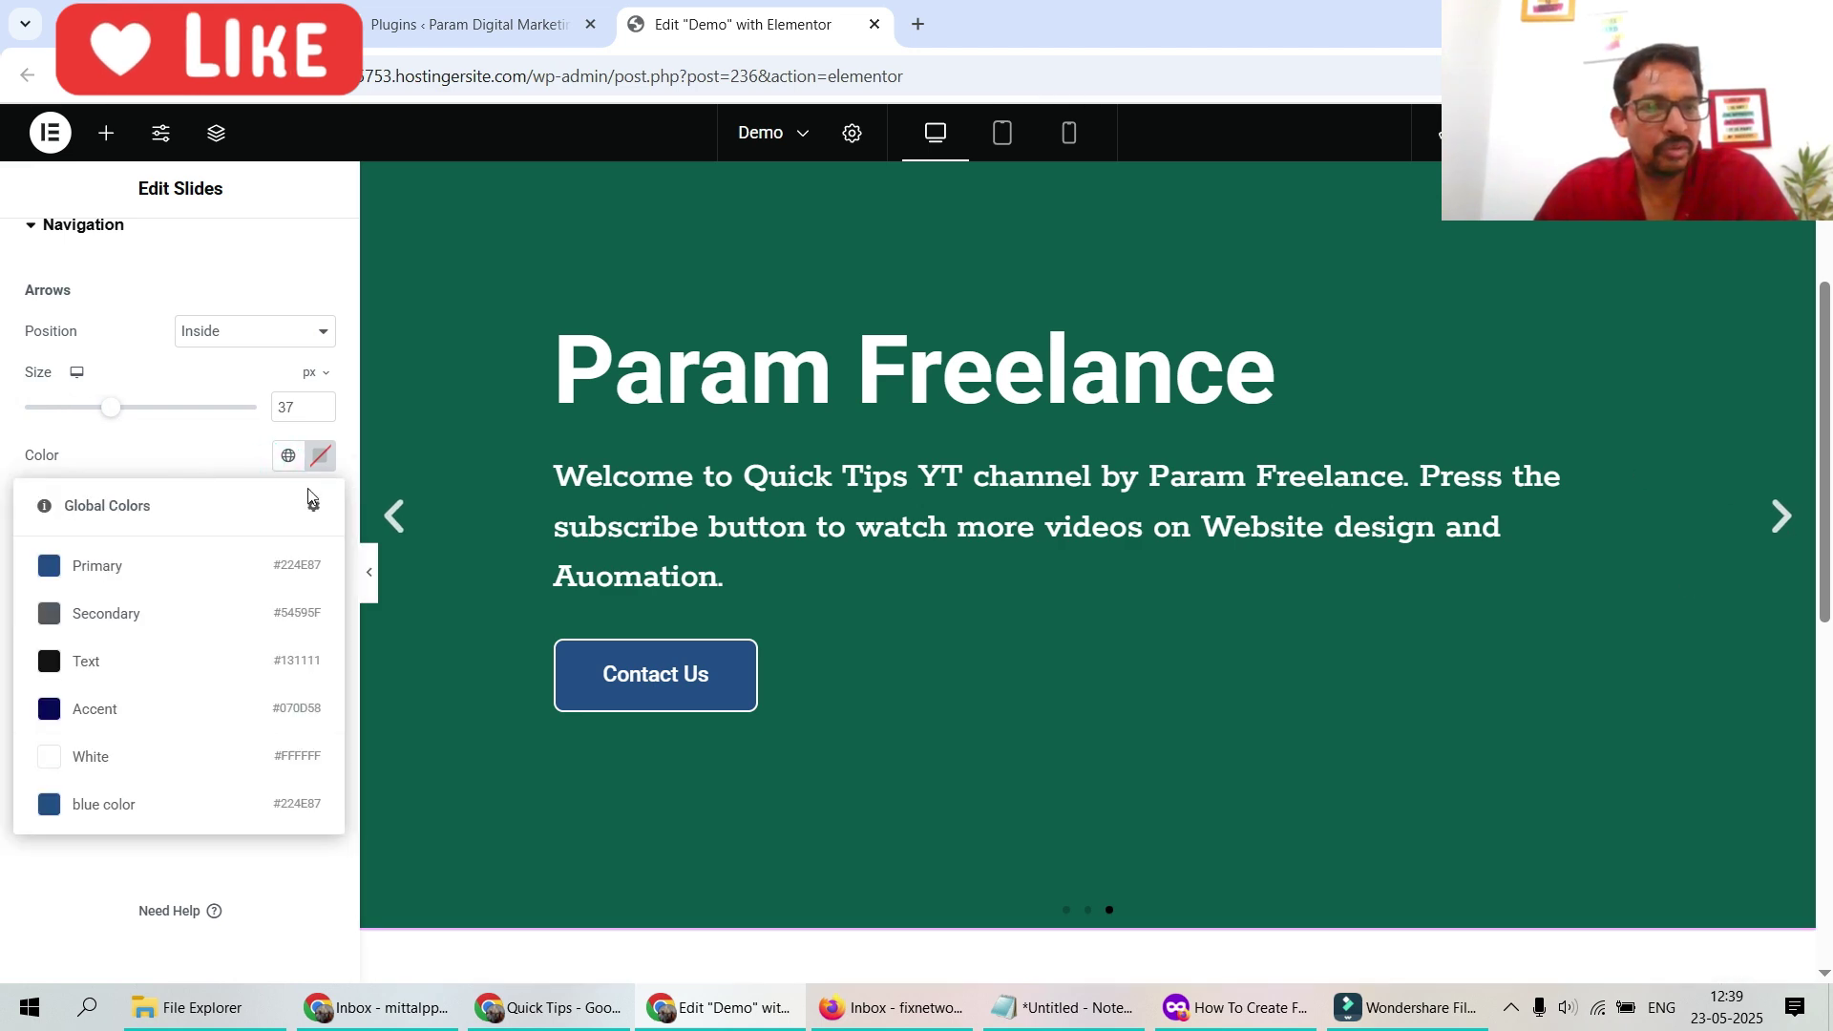
click(319, 456)
click(231, 750)
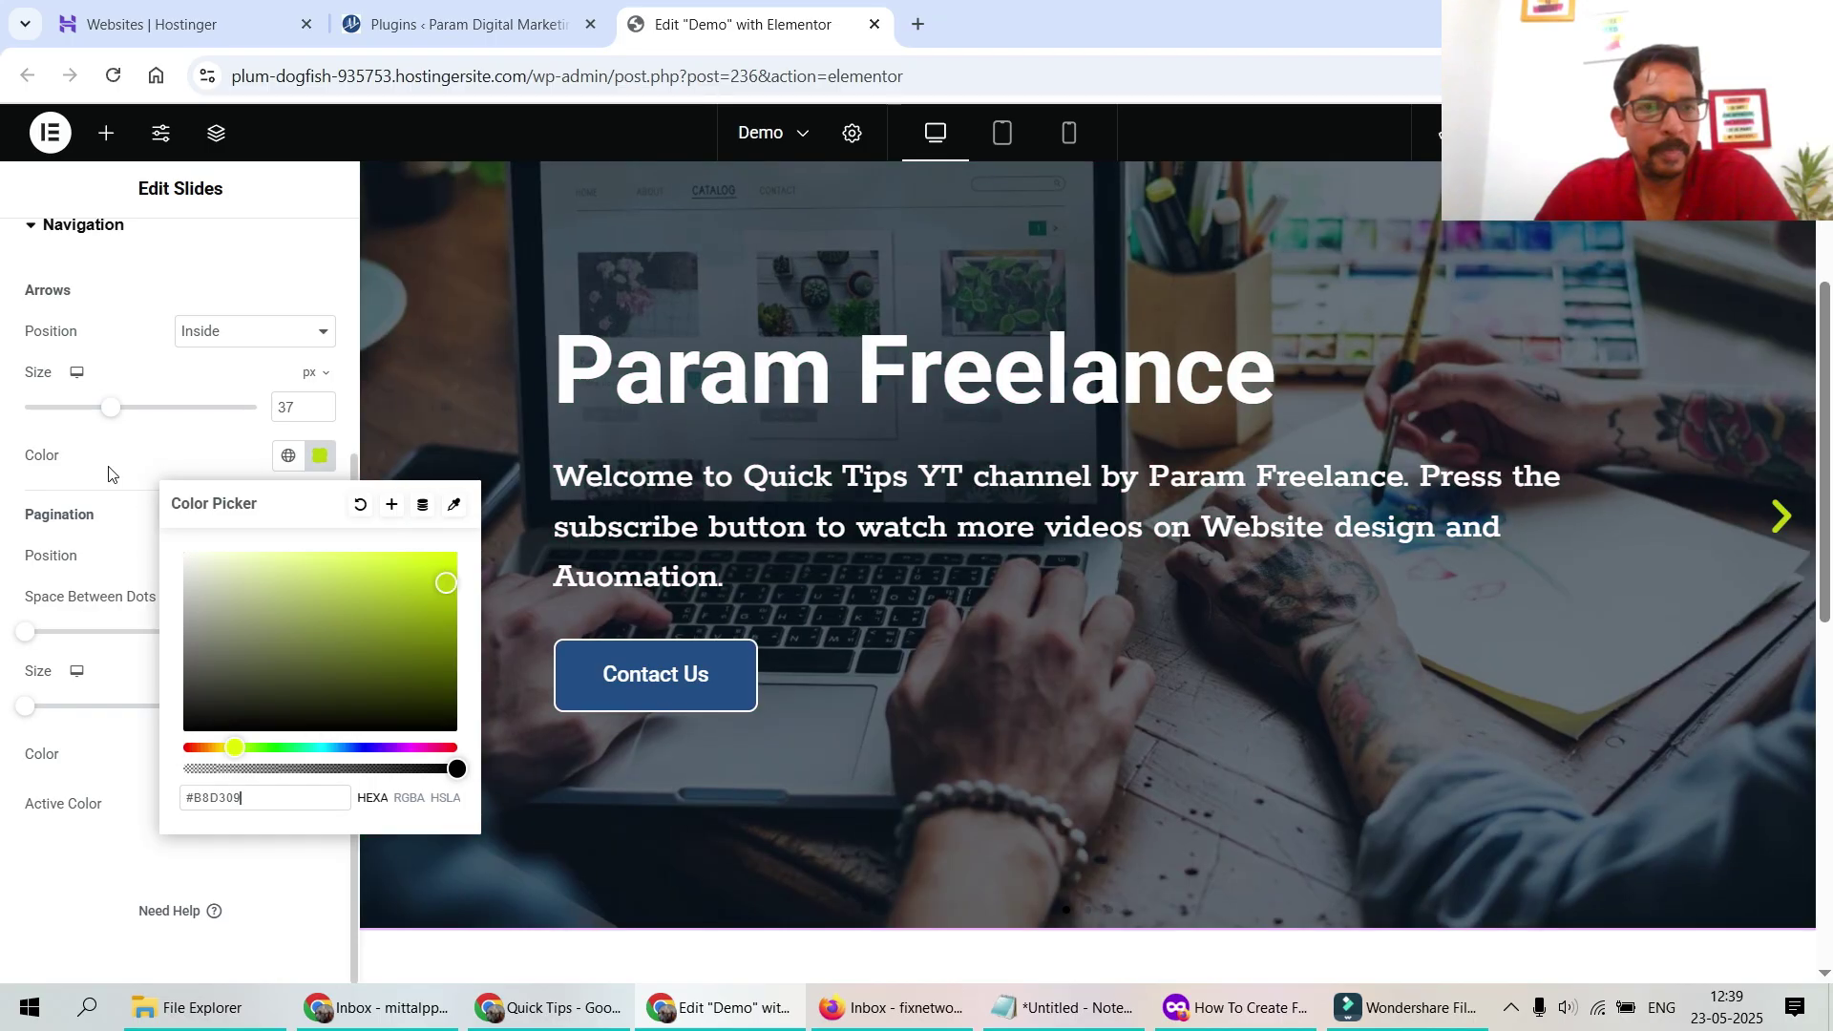
click(105, 455)
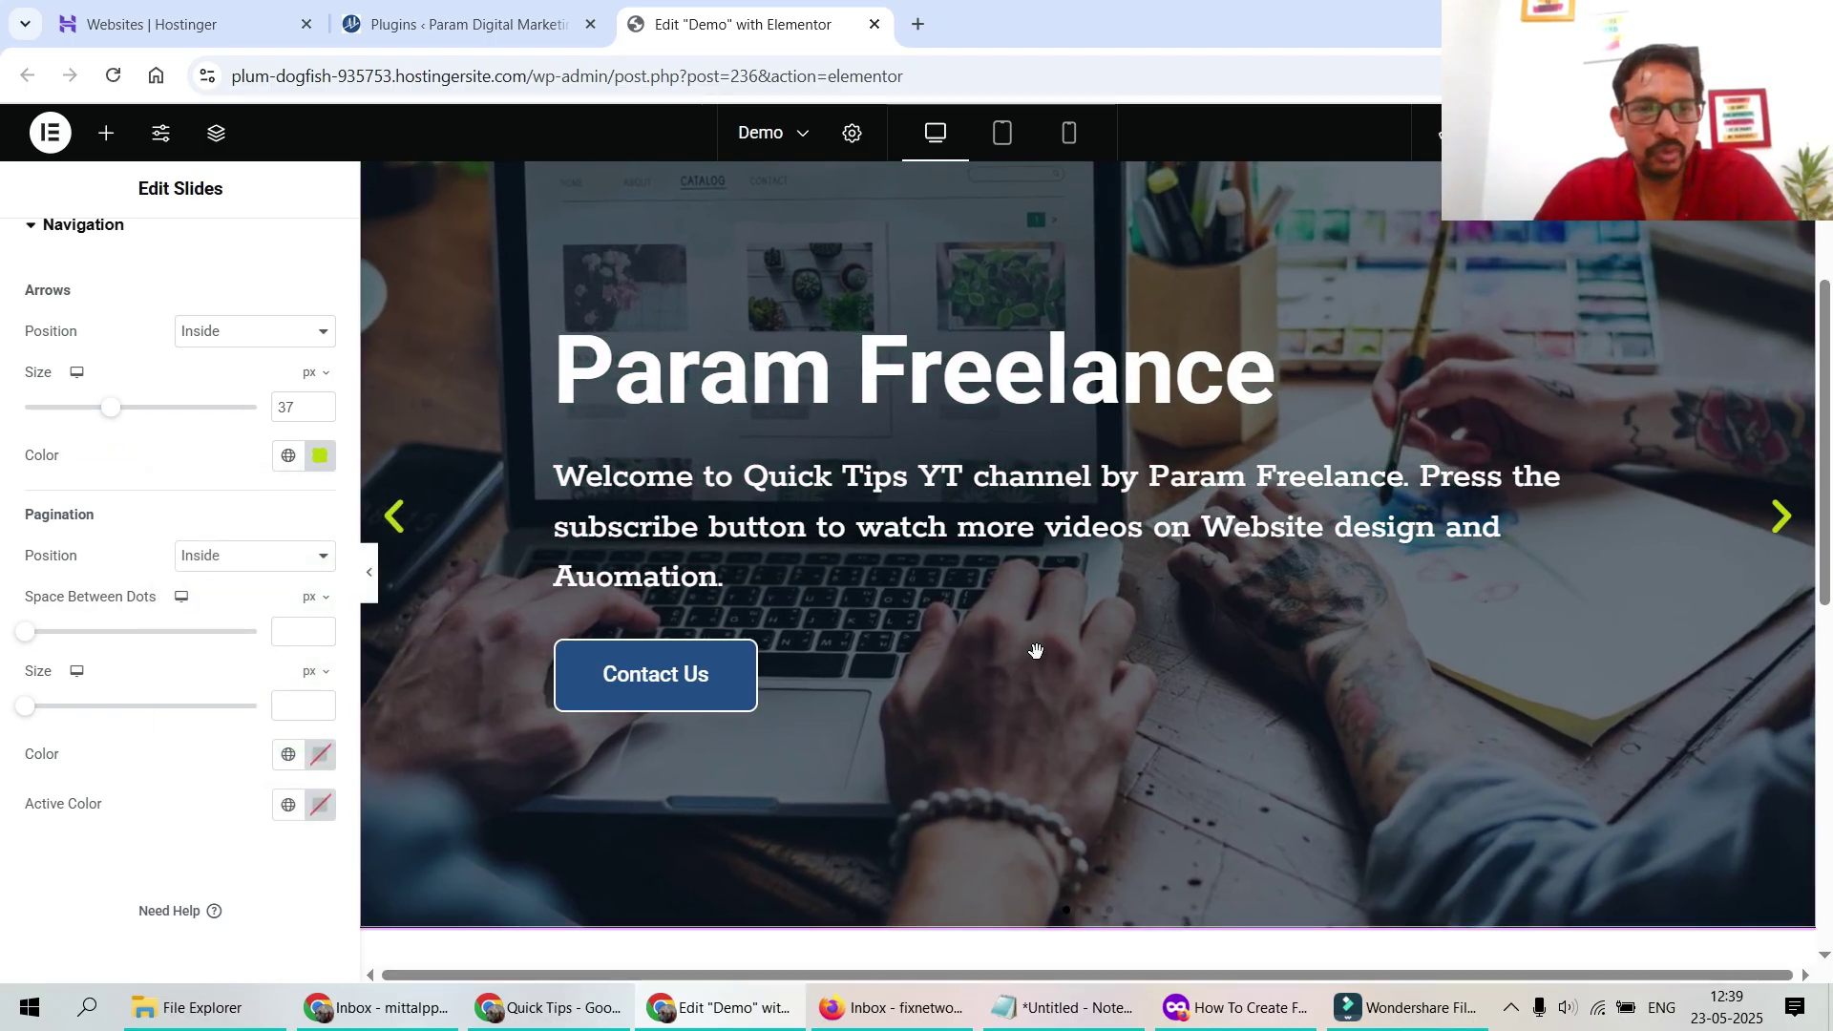
Keep the pagination position Inside and set the size of the dots to 11 px
click(226, 549)
click(224, 547)
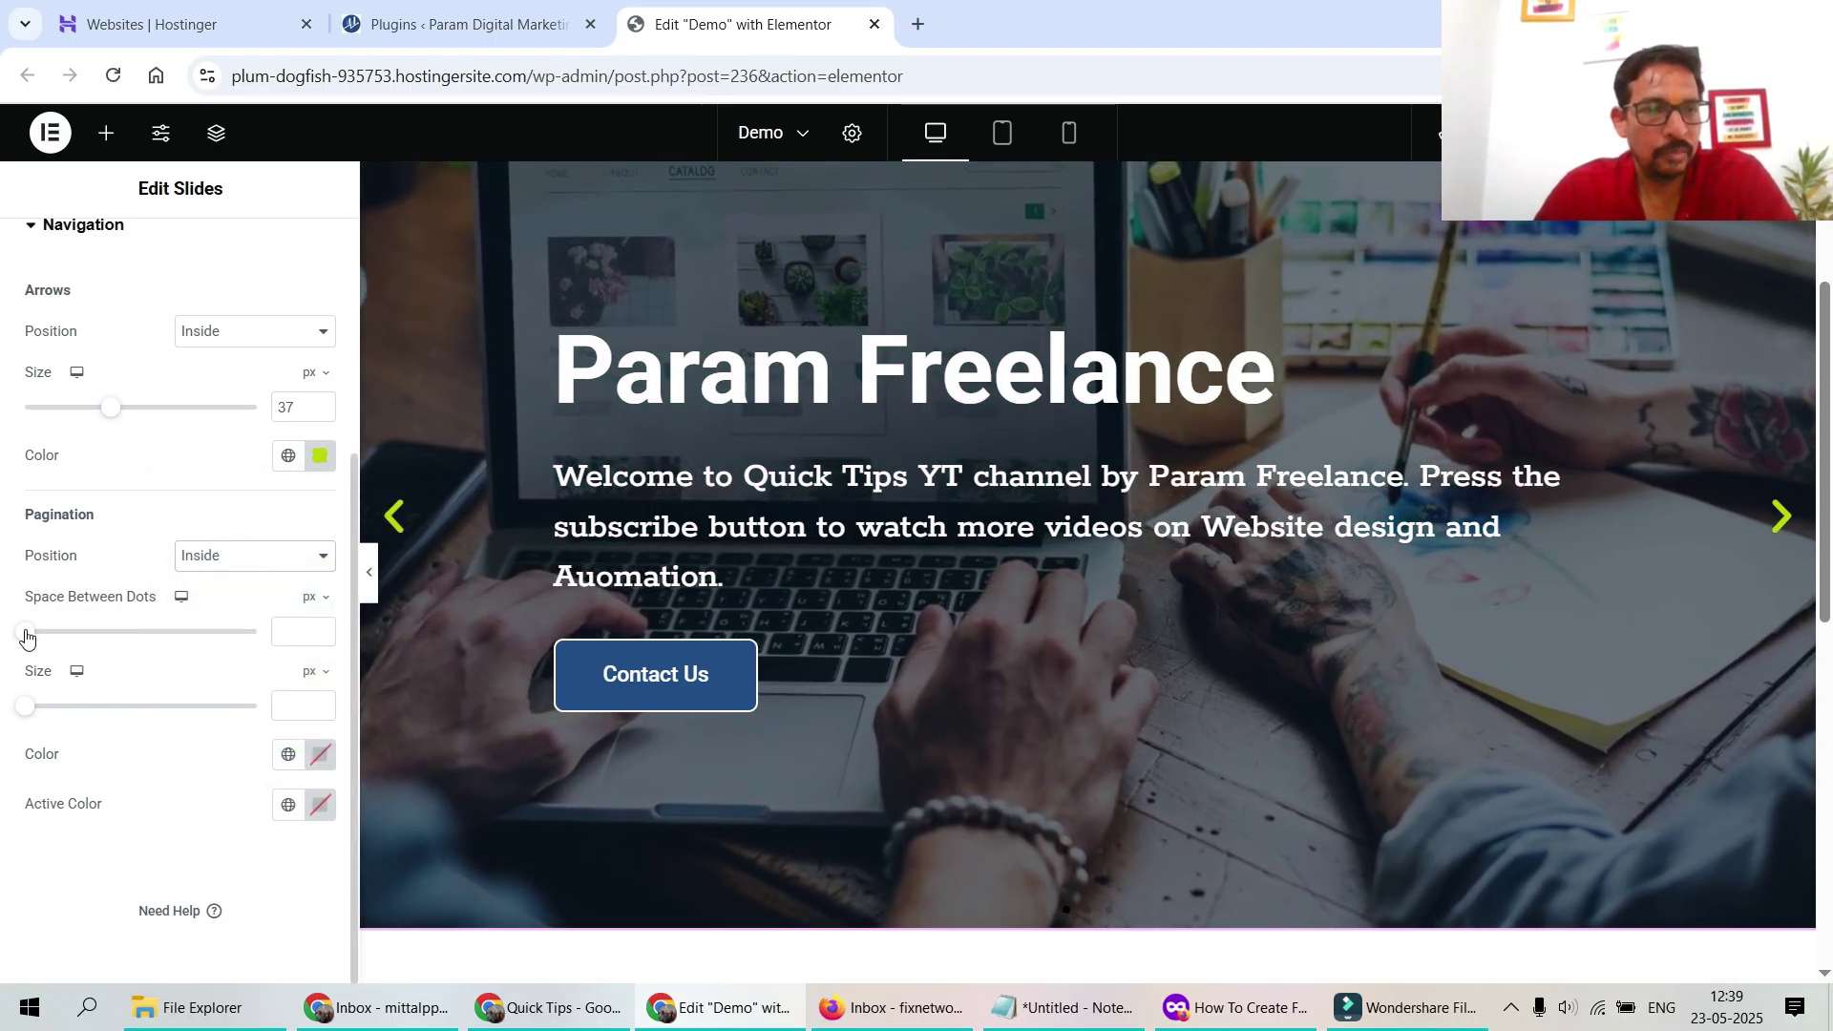
click(54, 711)
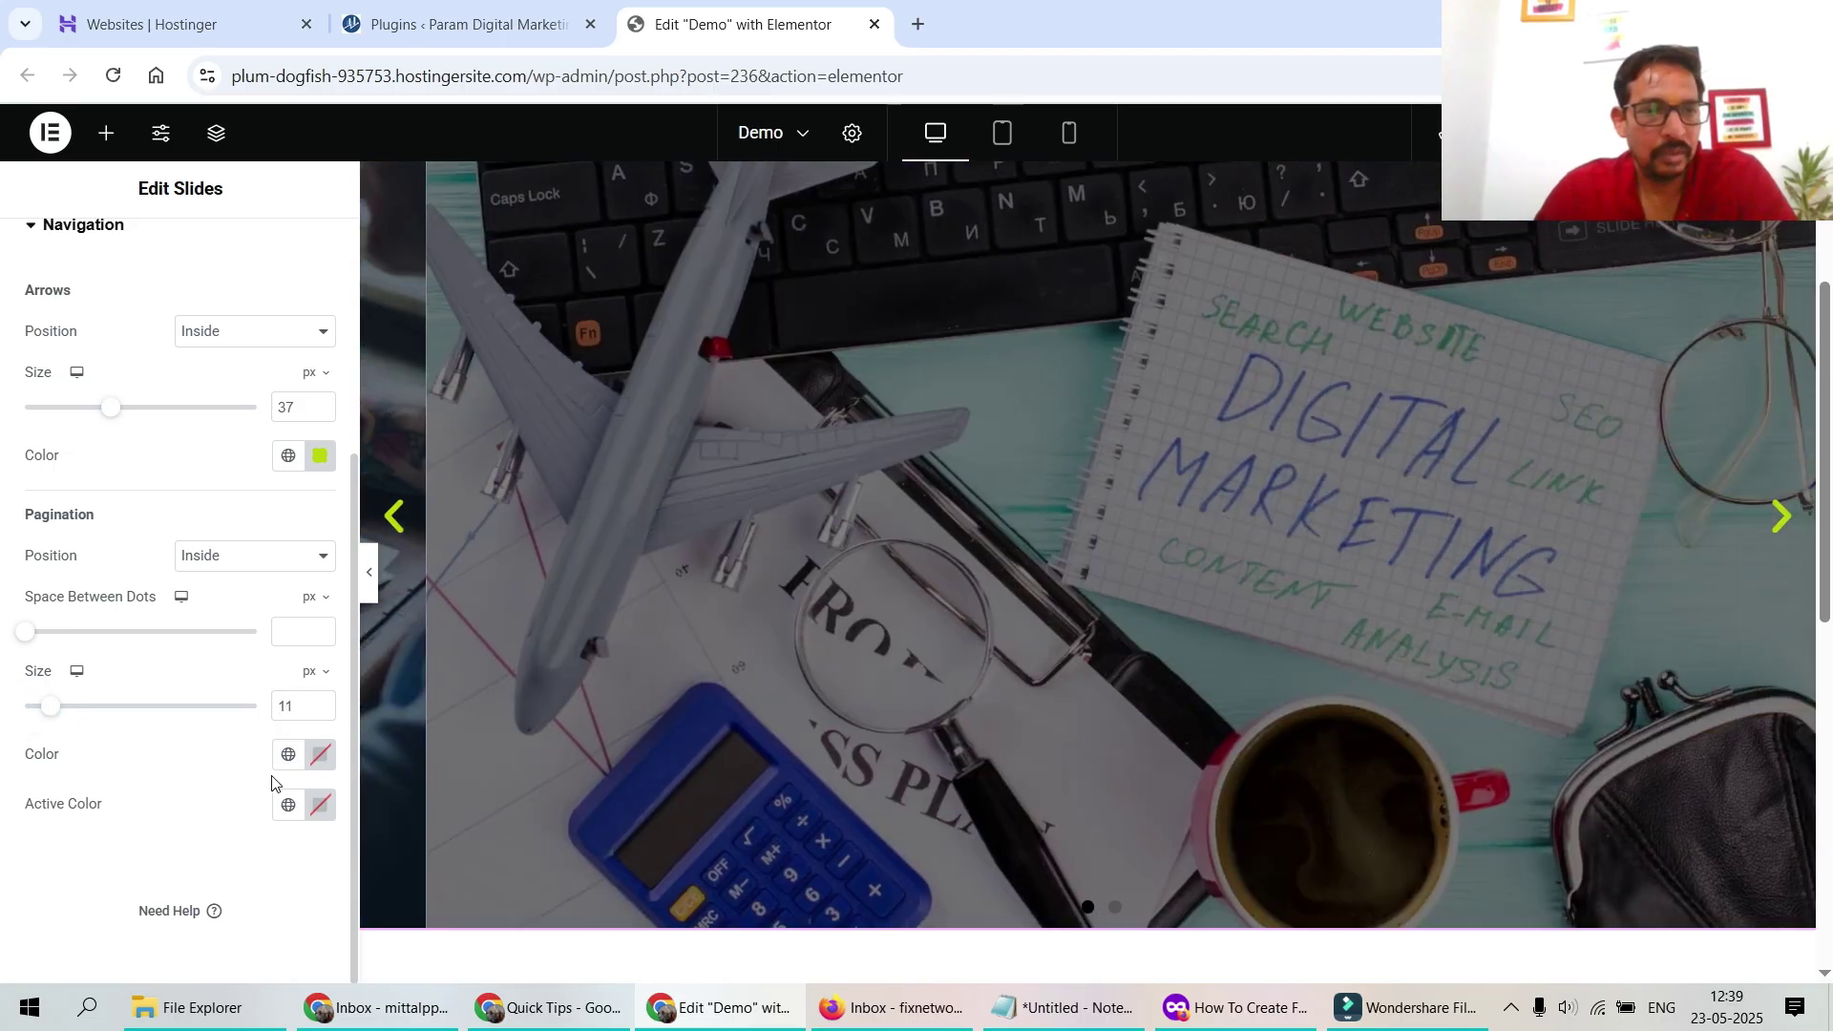
Color the pagination dots green #9CC600 and set their active color to the global blue color
click(288, 754)
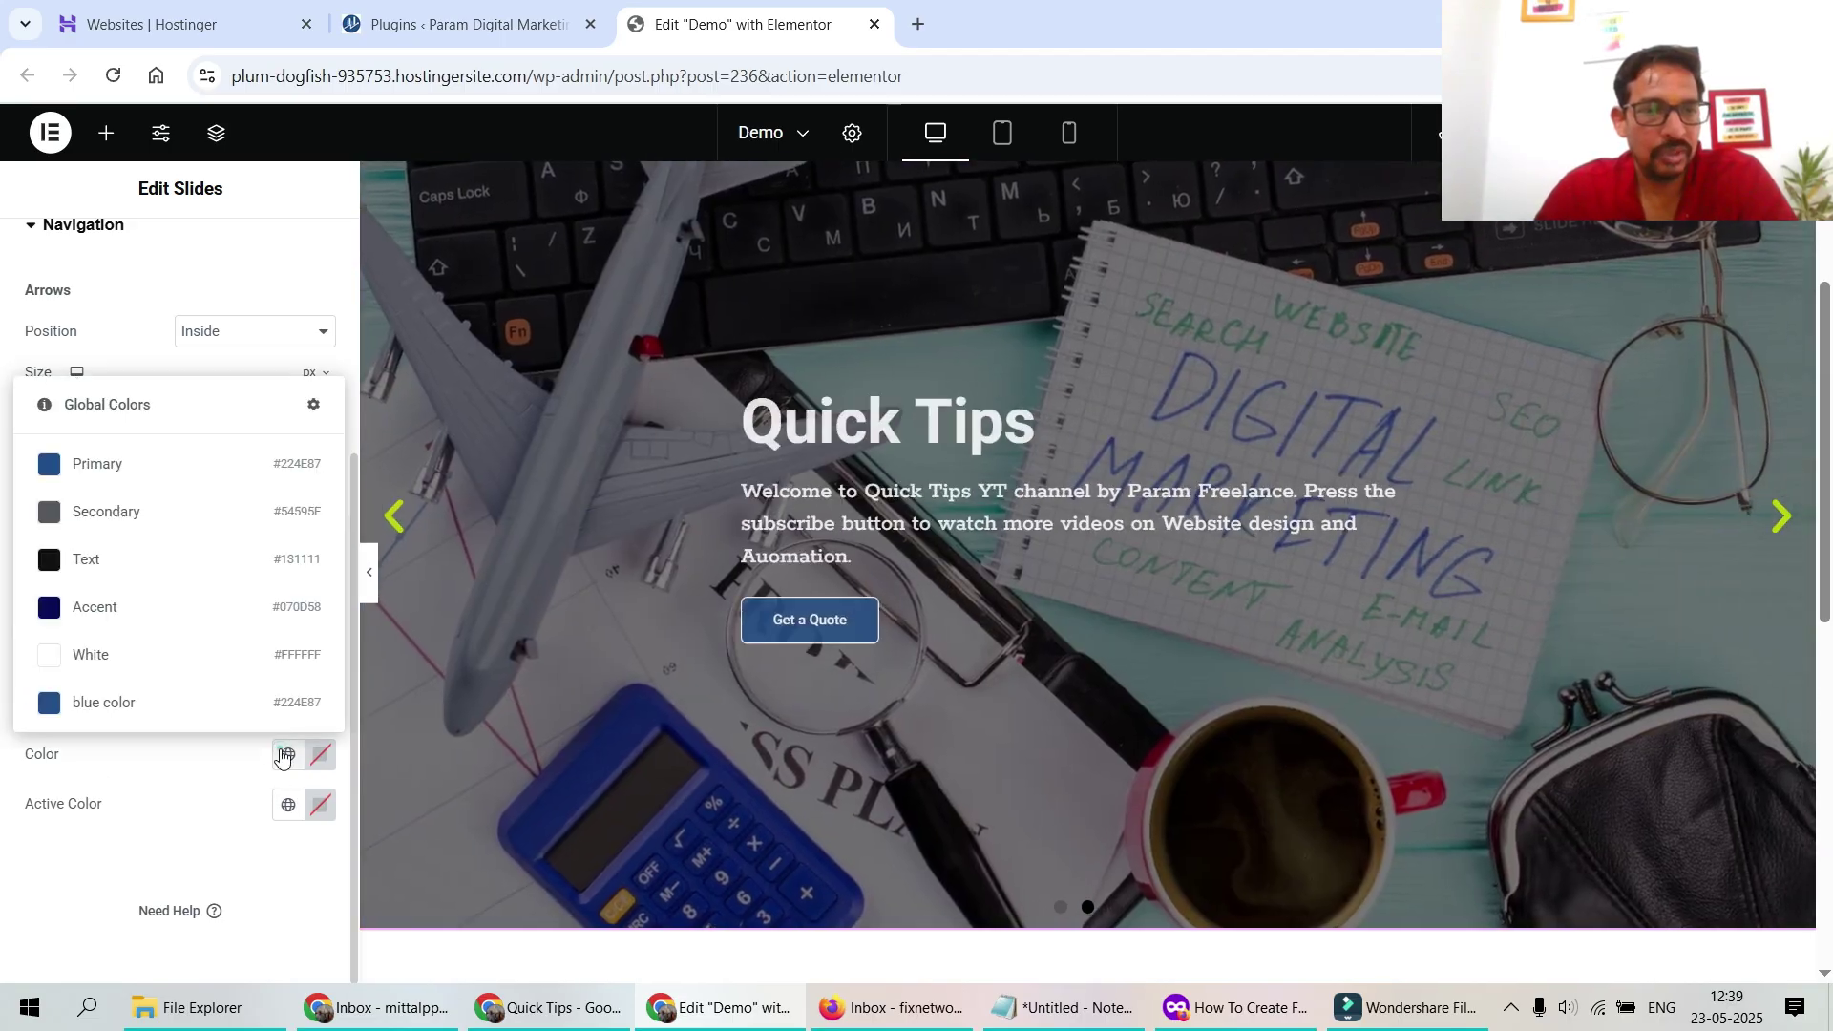
click(318, 754)
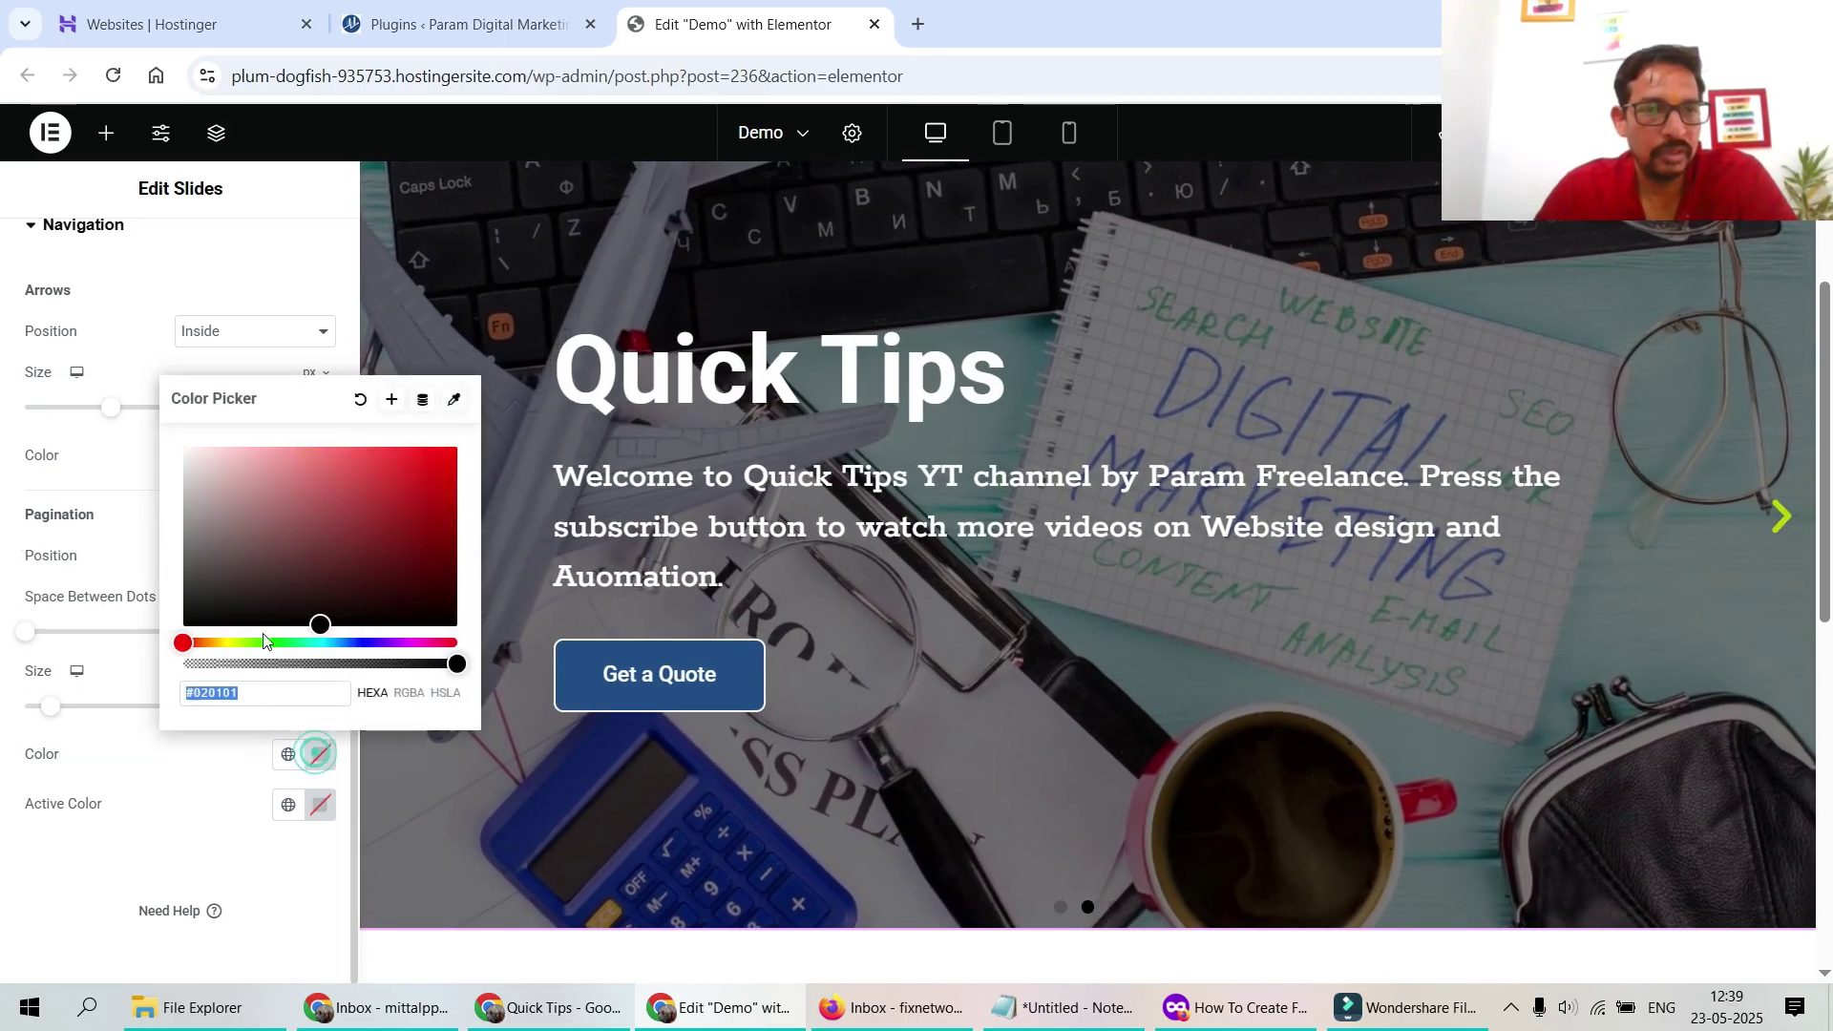
click(237, 645)
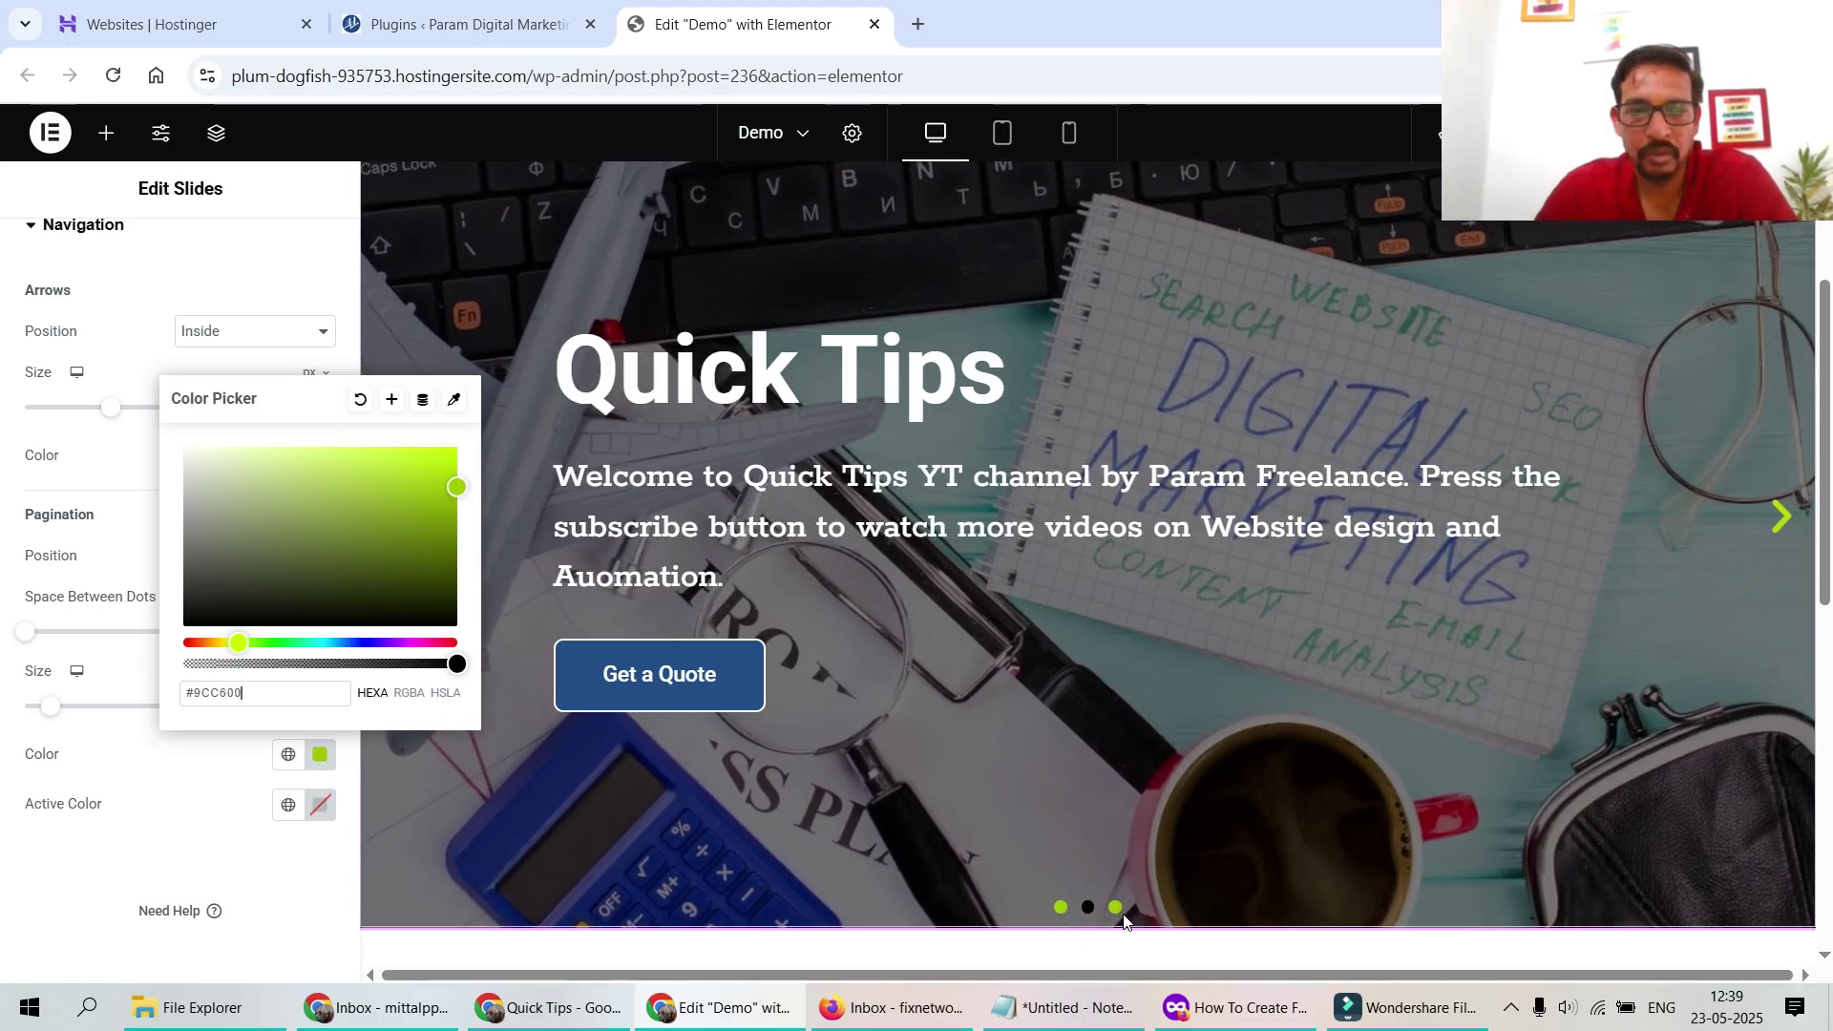
click(159, 893)
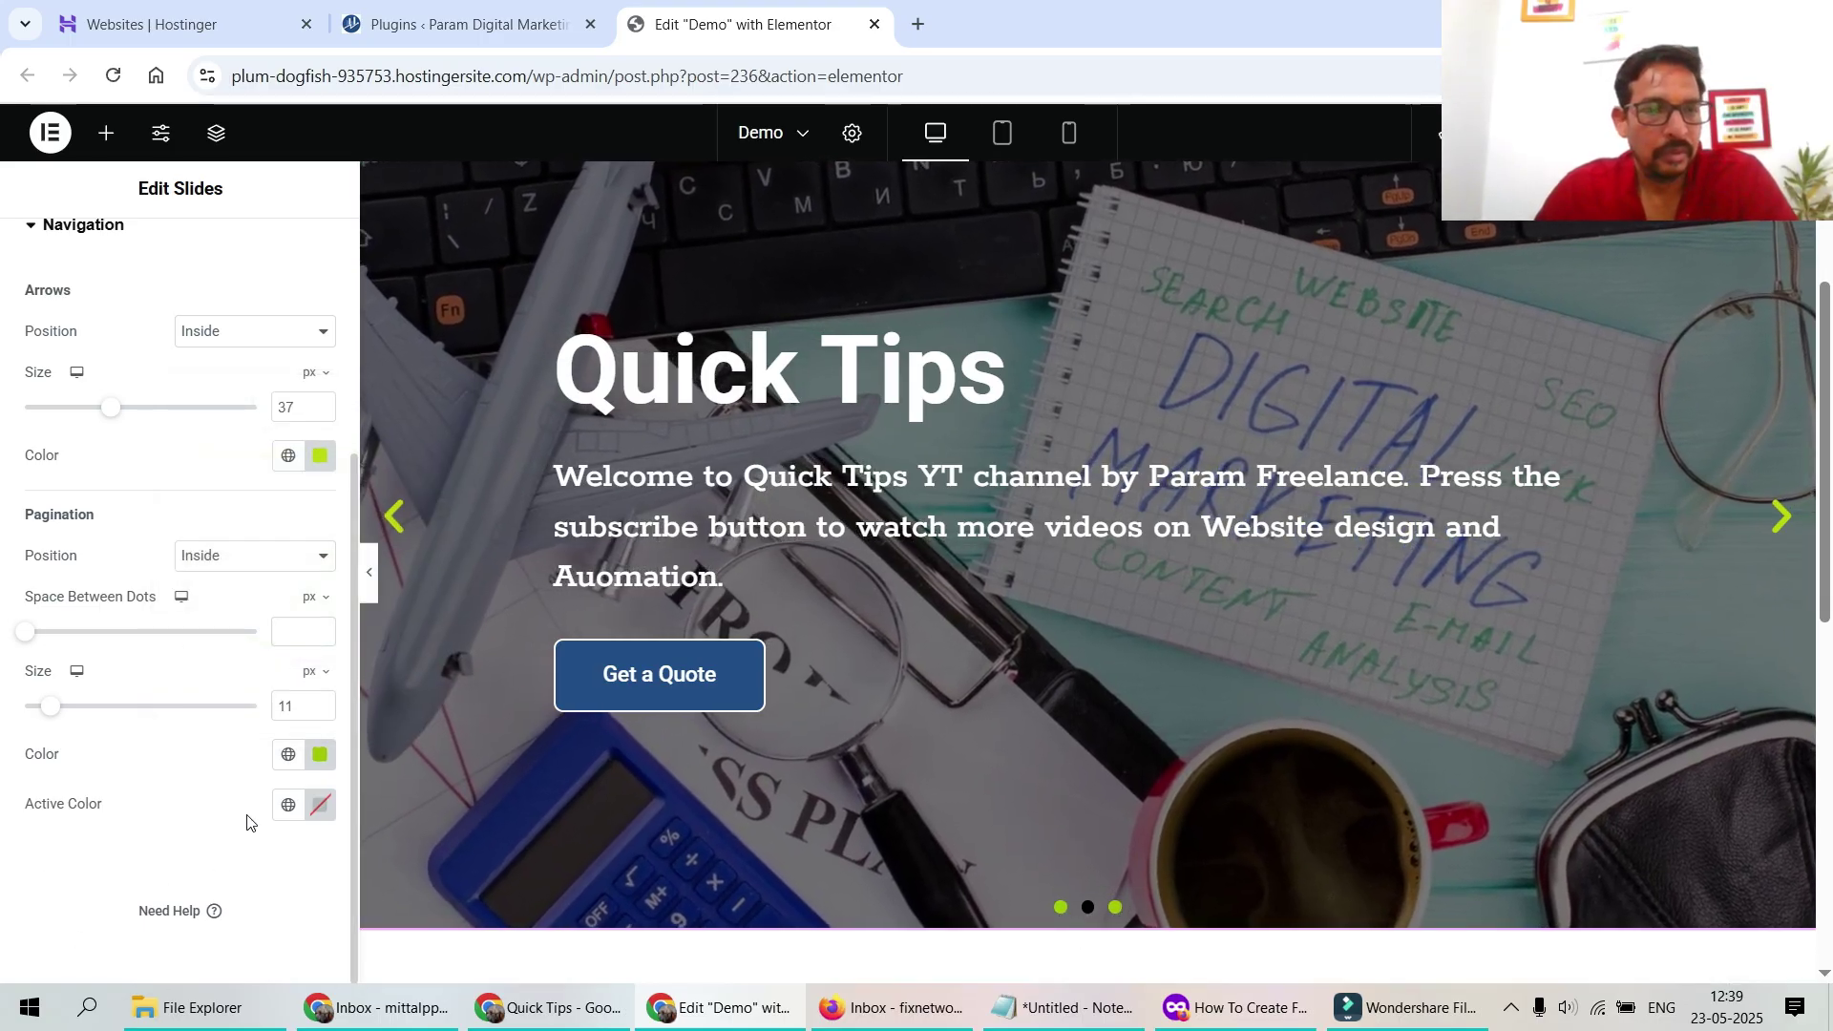
click(286, 806)
click(121, 754)
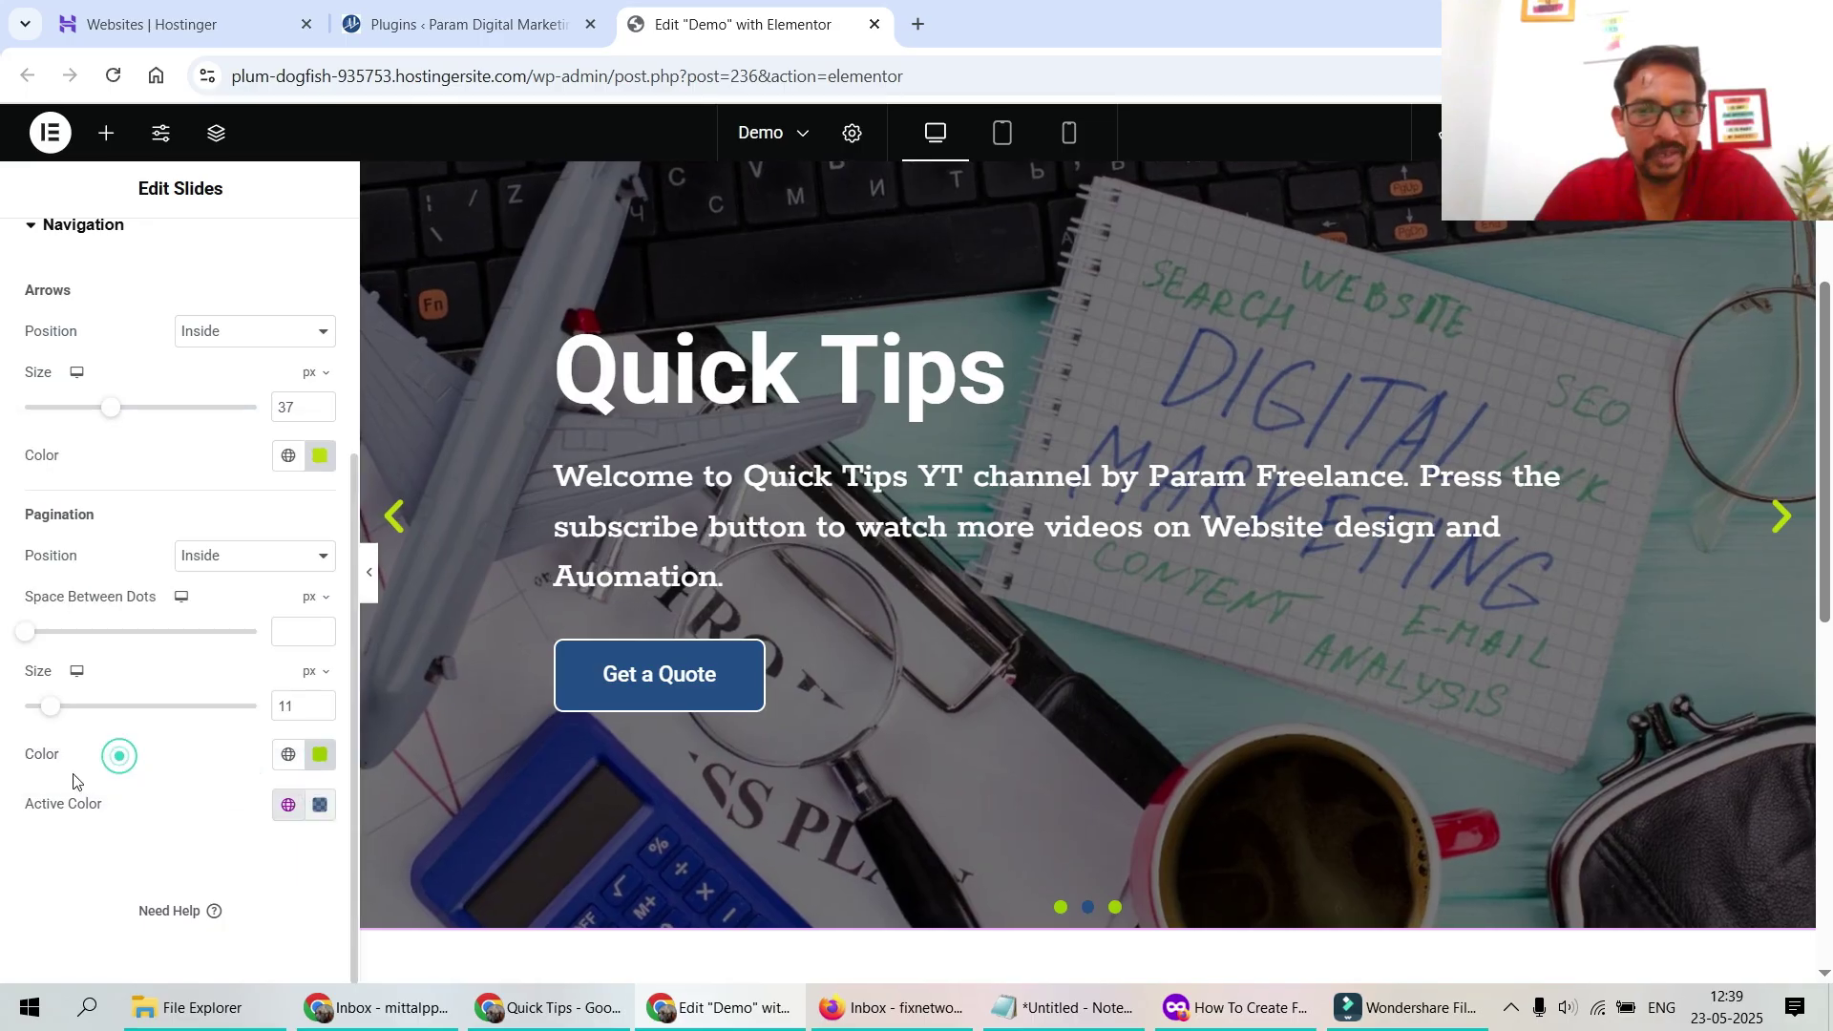
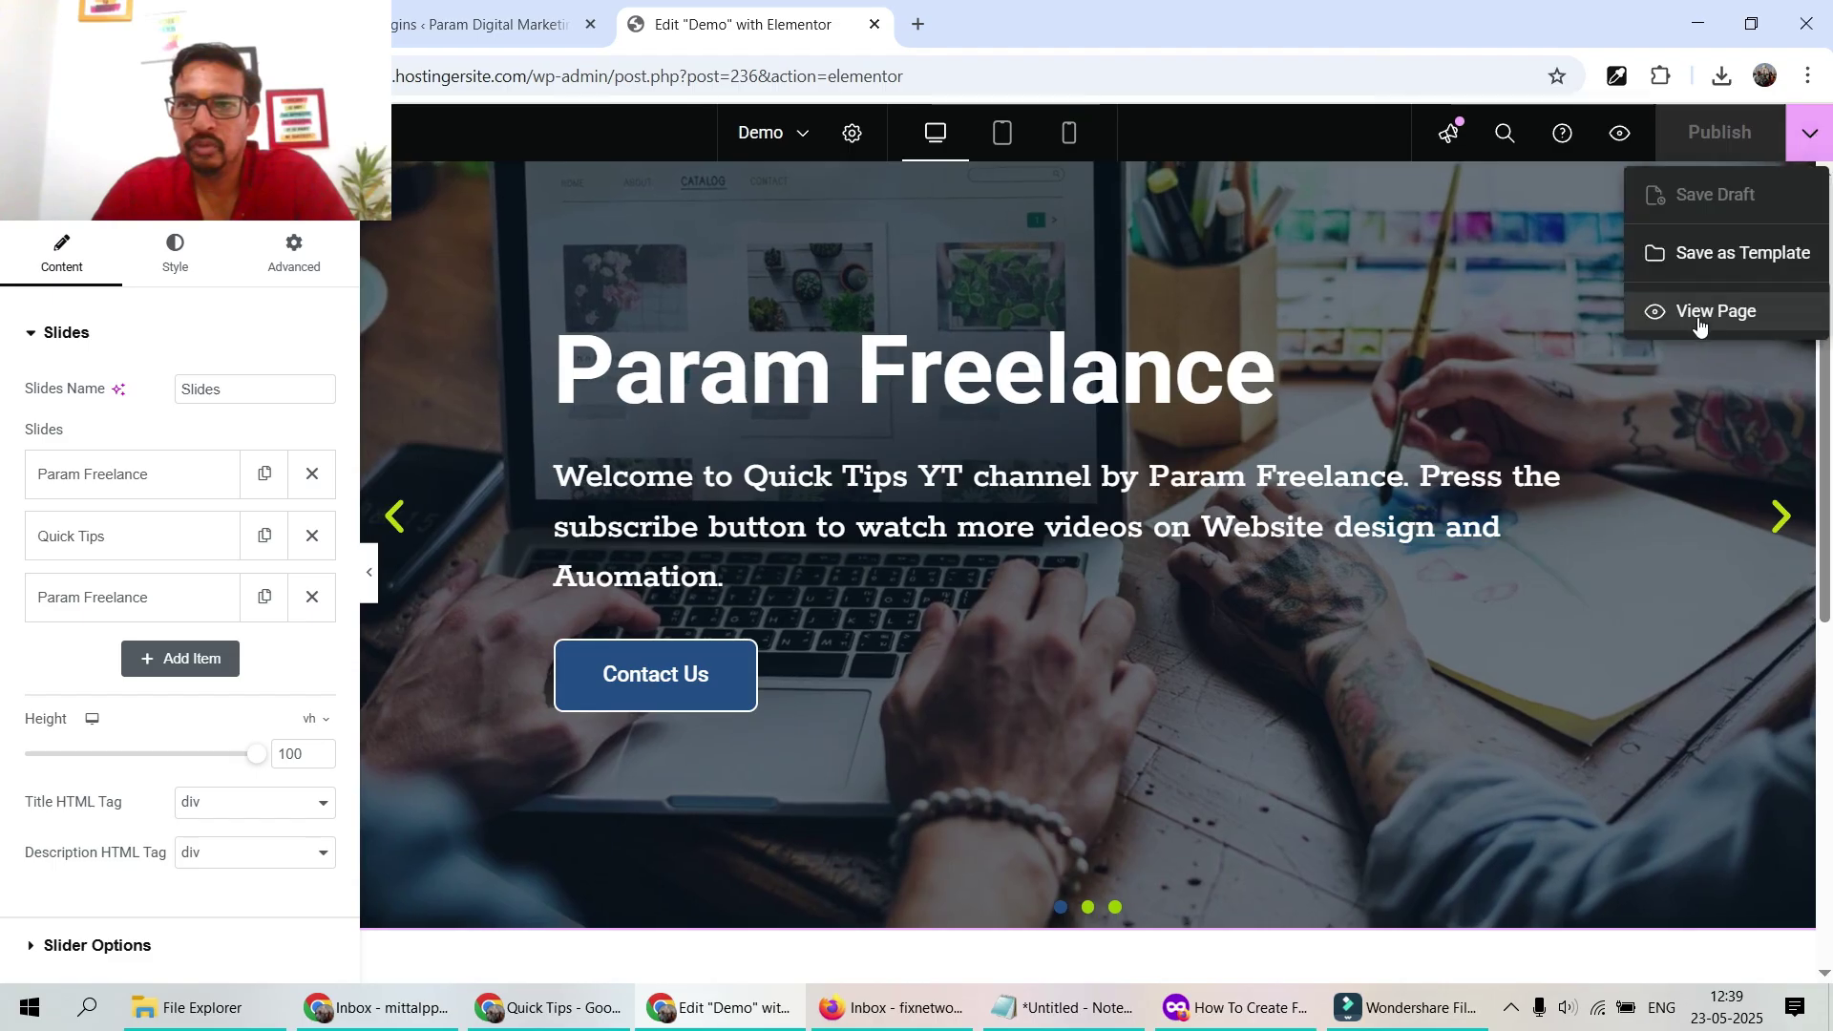
Open the live Demo page to check the finished slider
click(1723, 312)
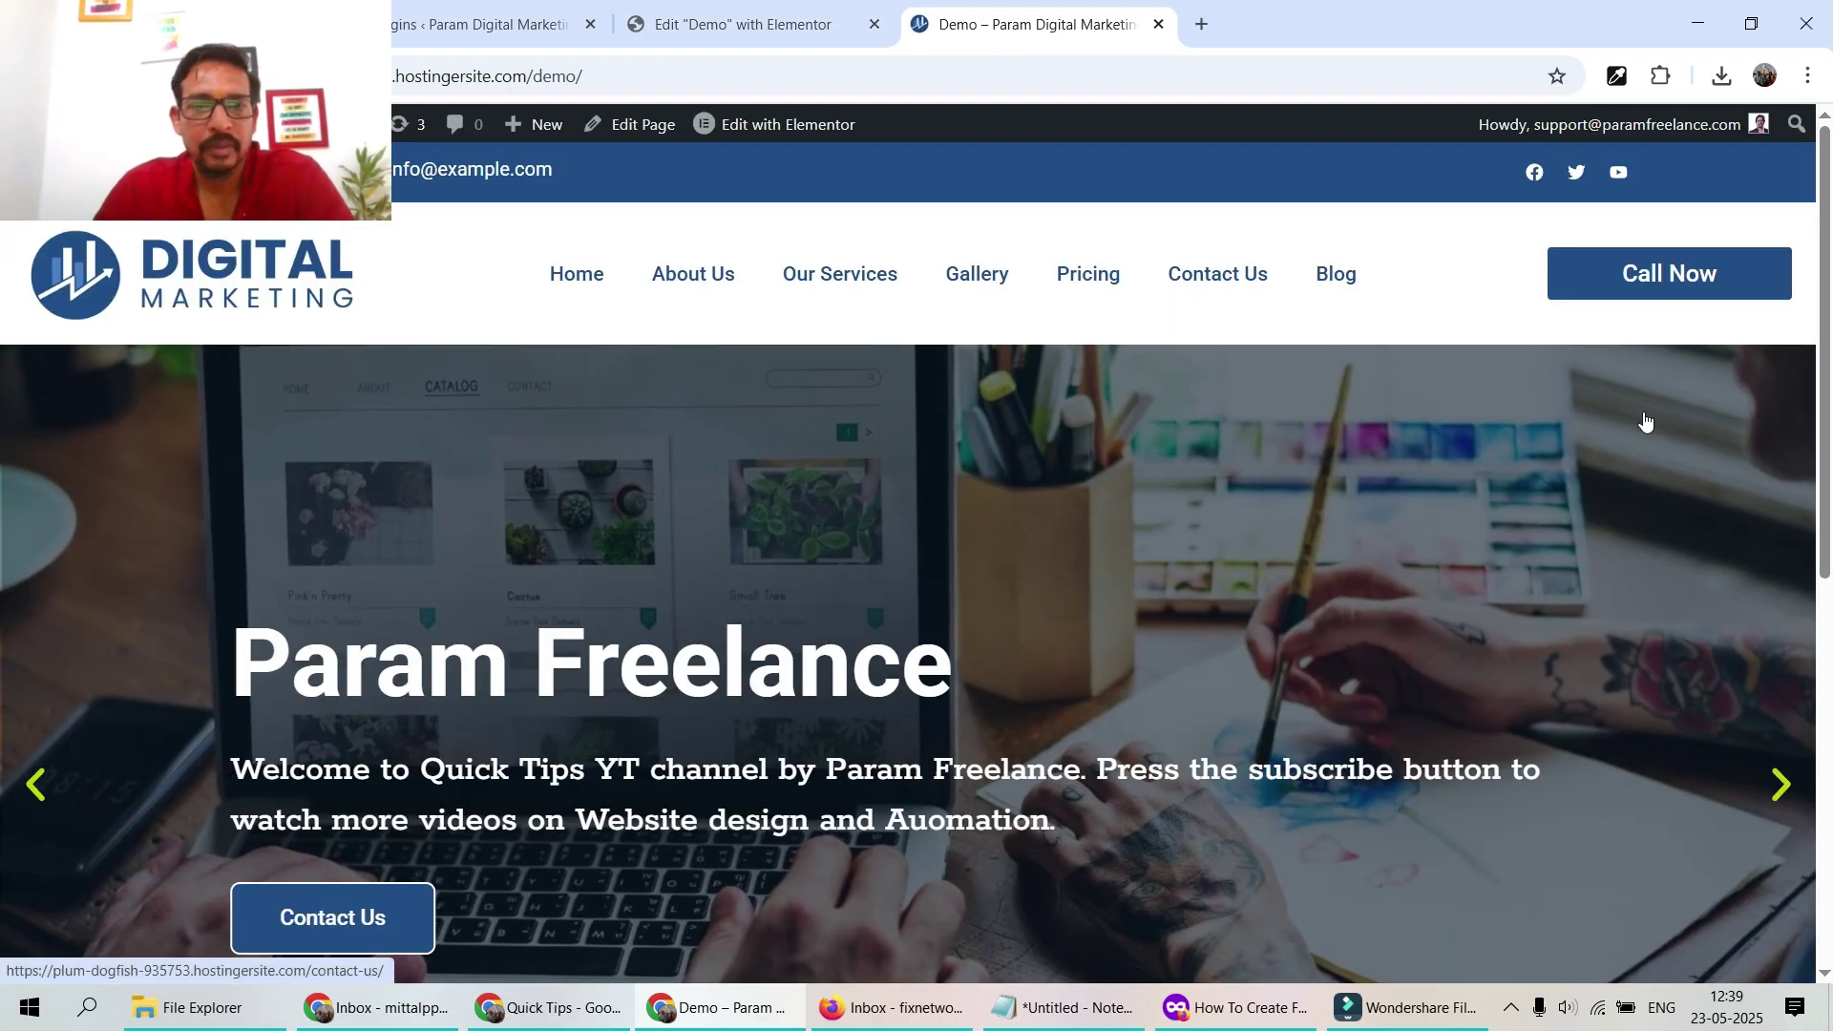
Browse through the slides on the live Demo page with the slider's navigation arrows
scroll(1661, 411, down, 1)
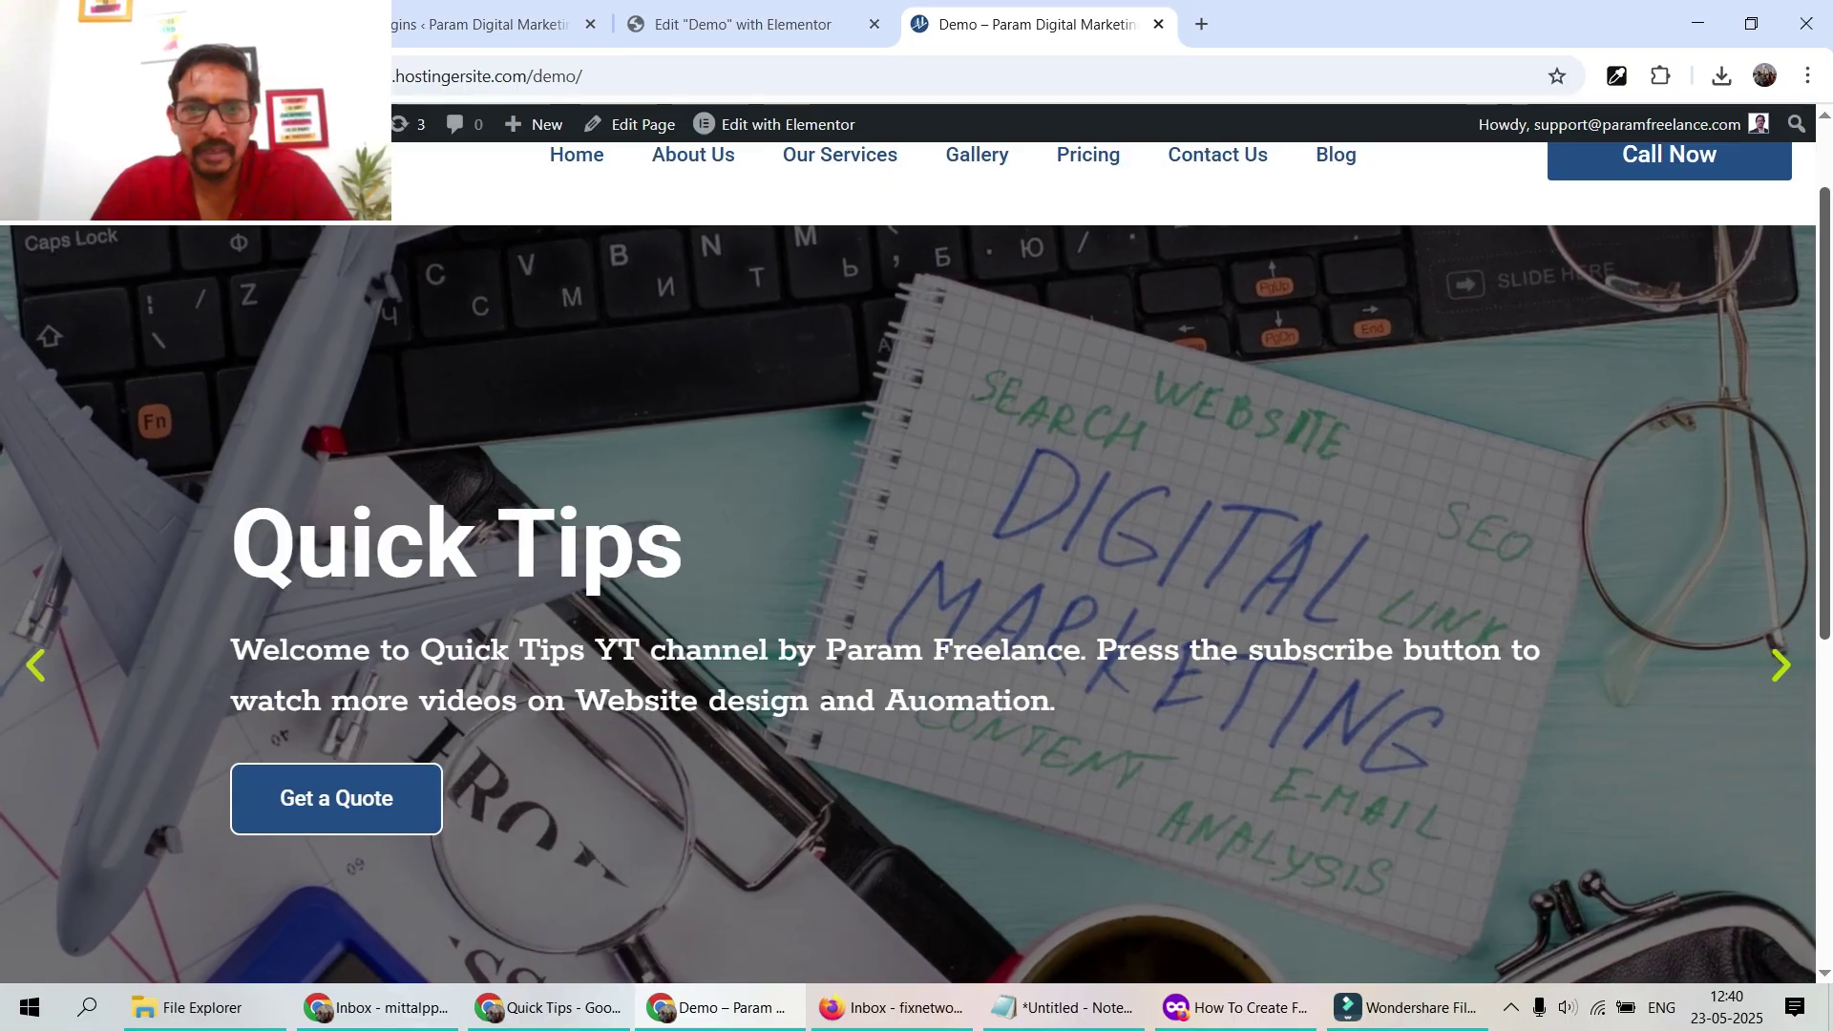
click(1781, 666)
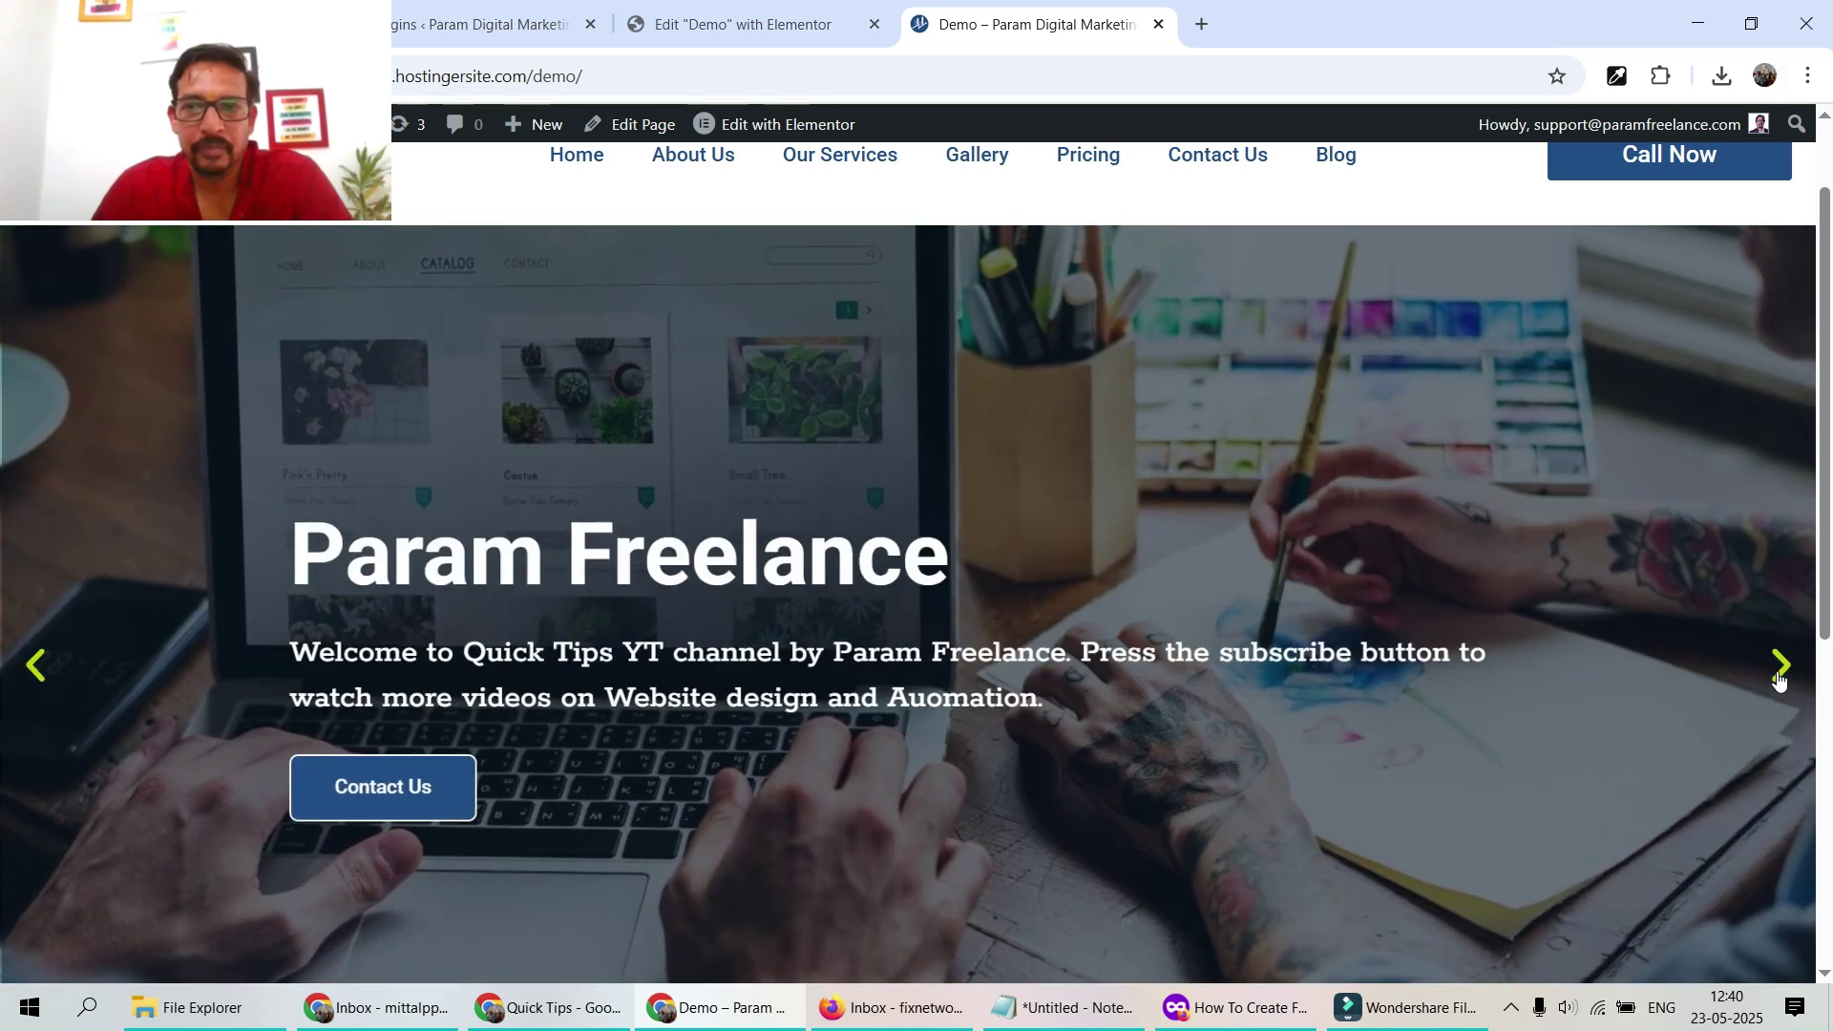
click(1780, 677)
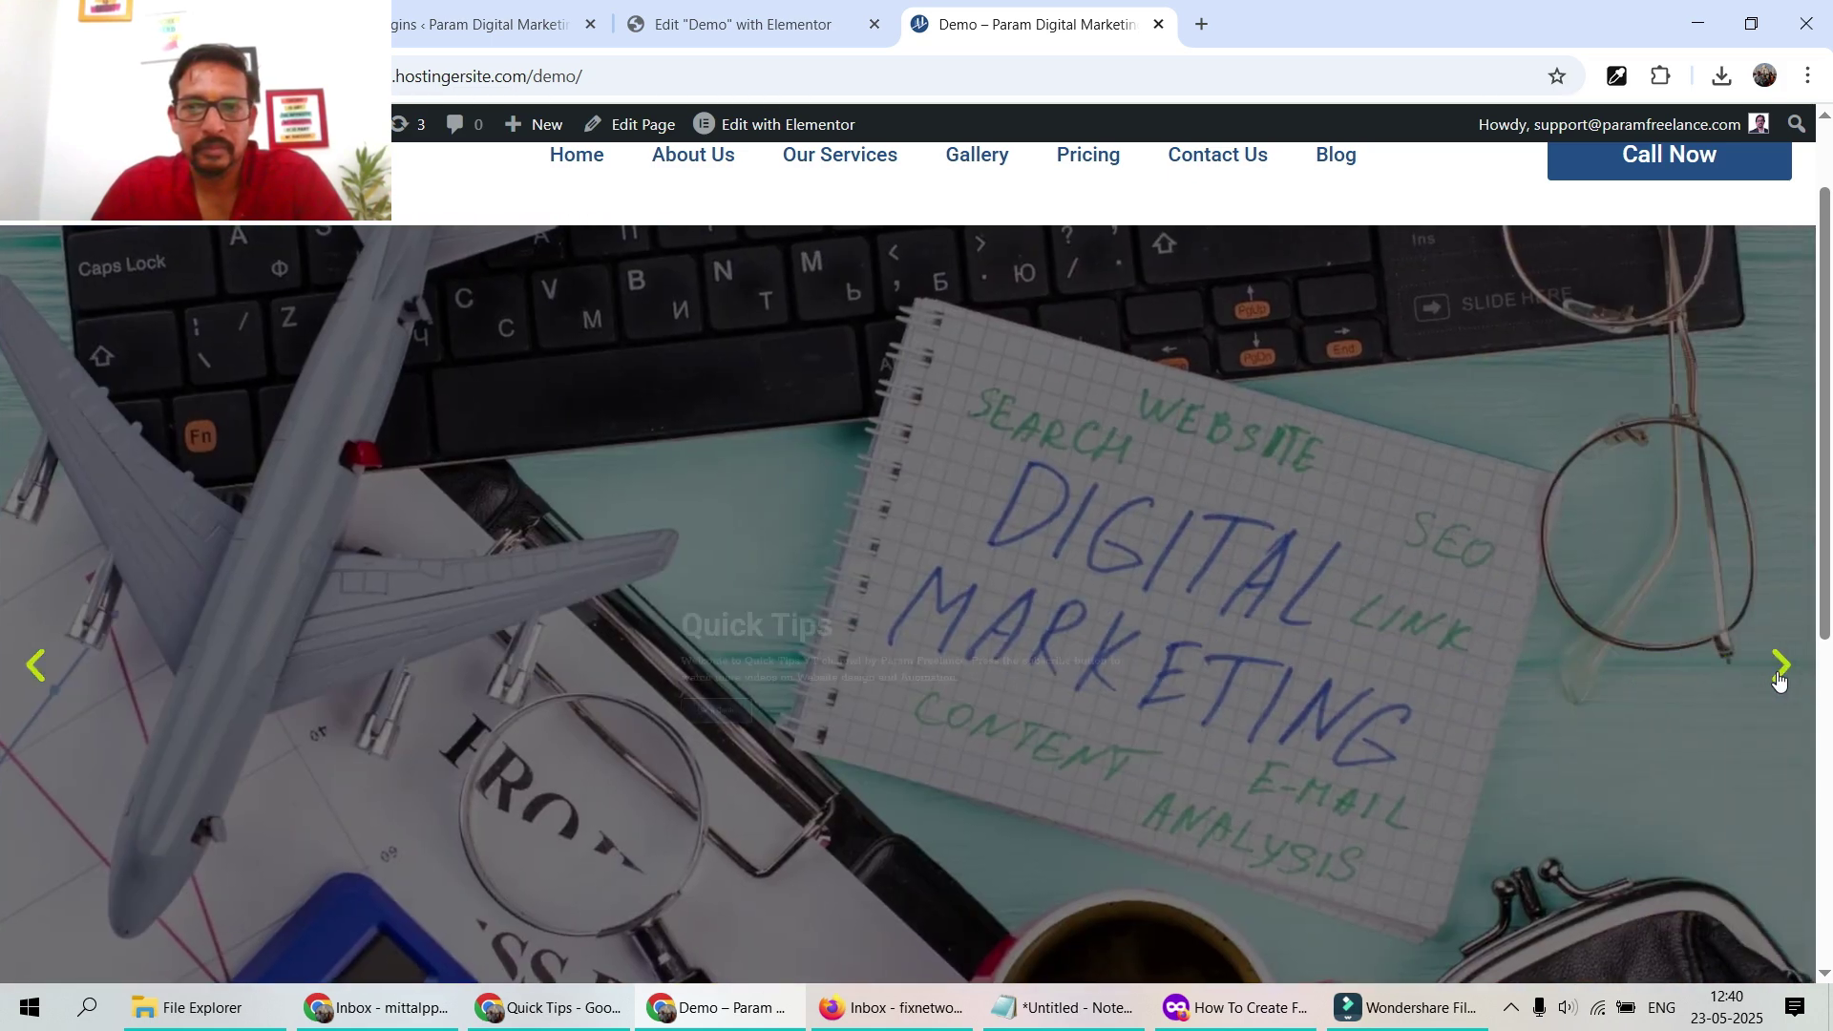
click(1781, 676)
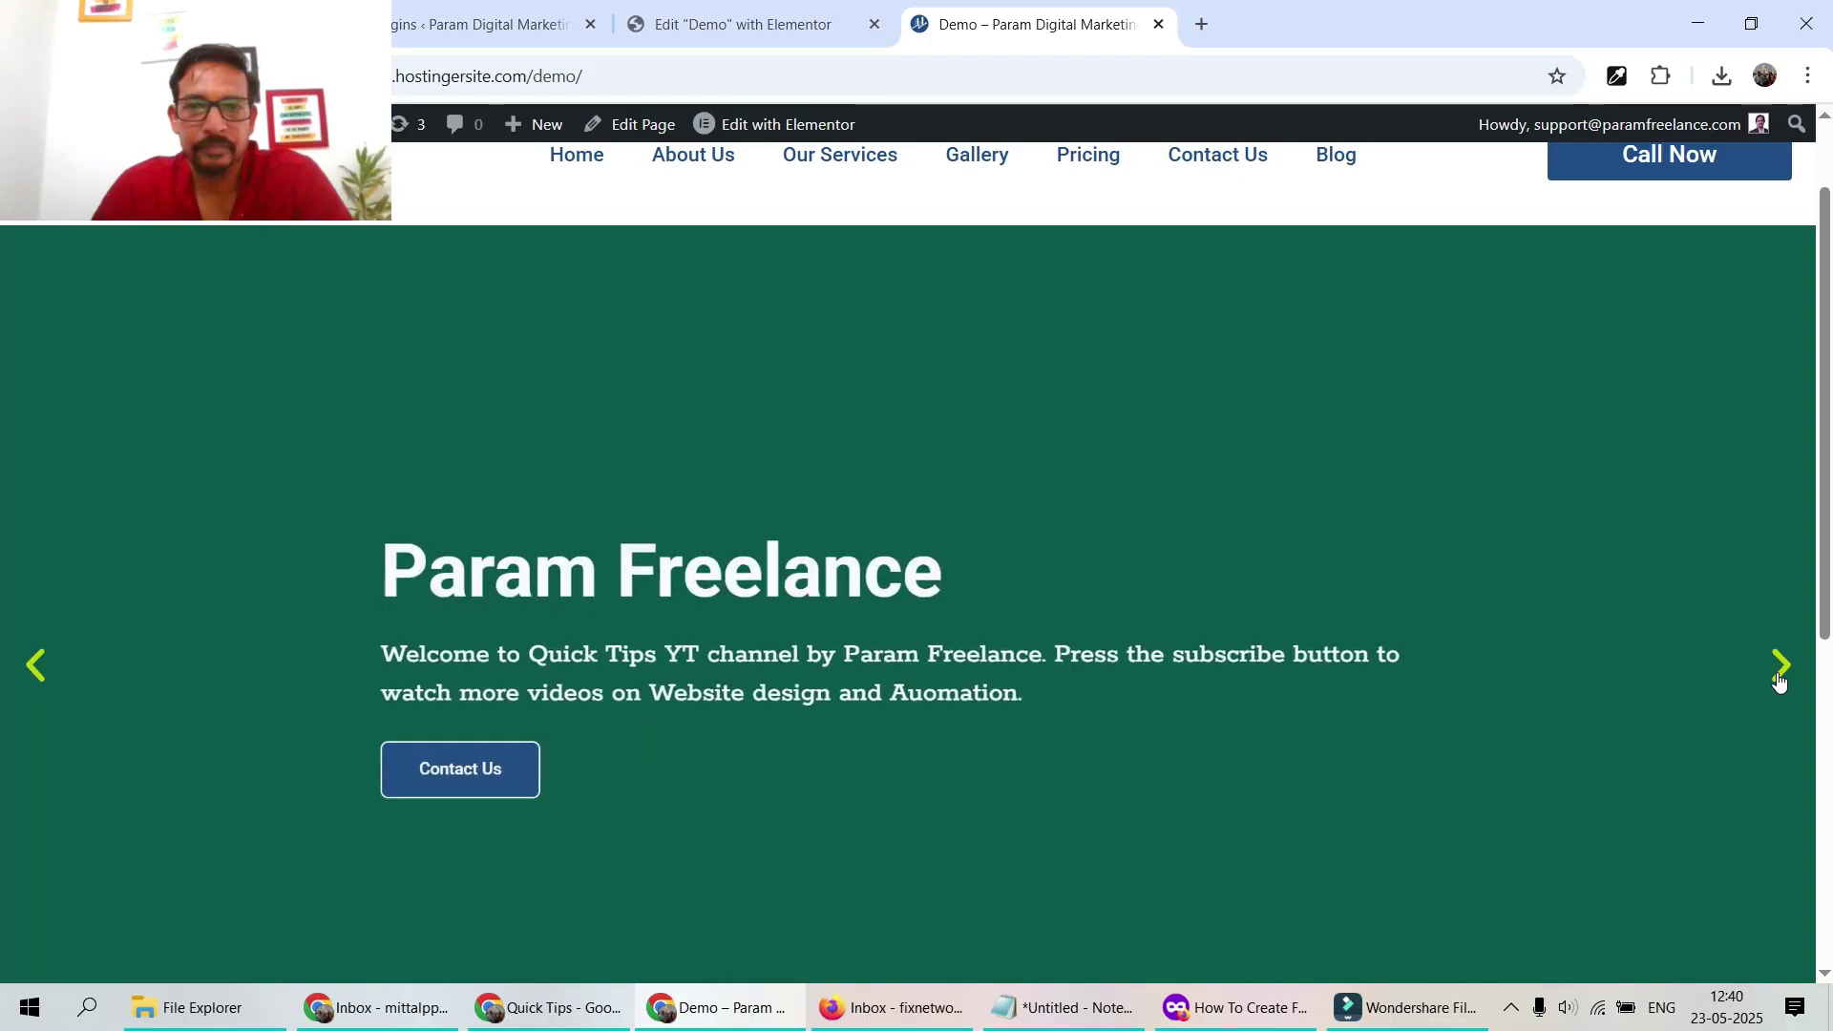
In the Elementor editor, give the third slide a custom style with bottom vertical position, right-aligned text and light content color, and preview that slide
click(735, 28)
click(122, 598)
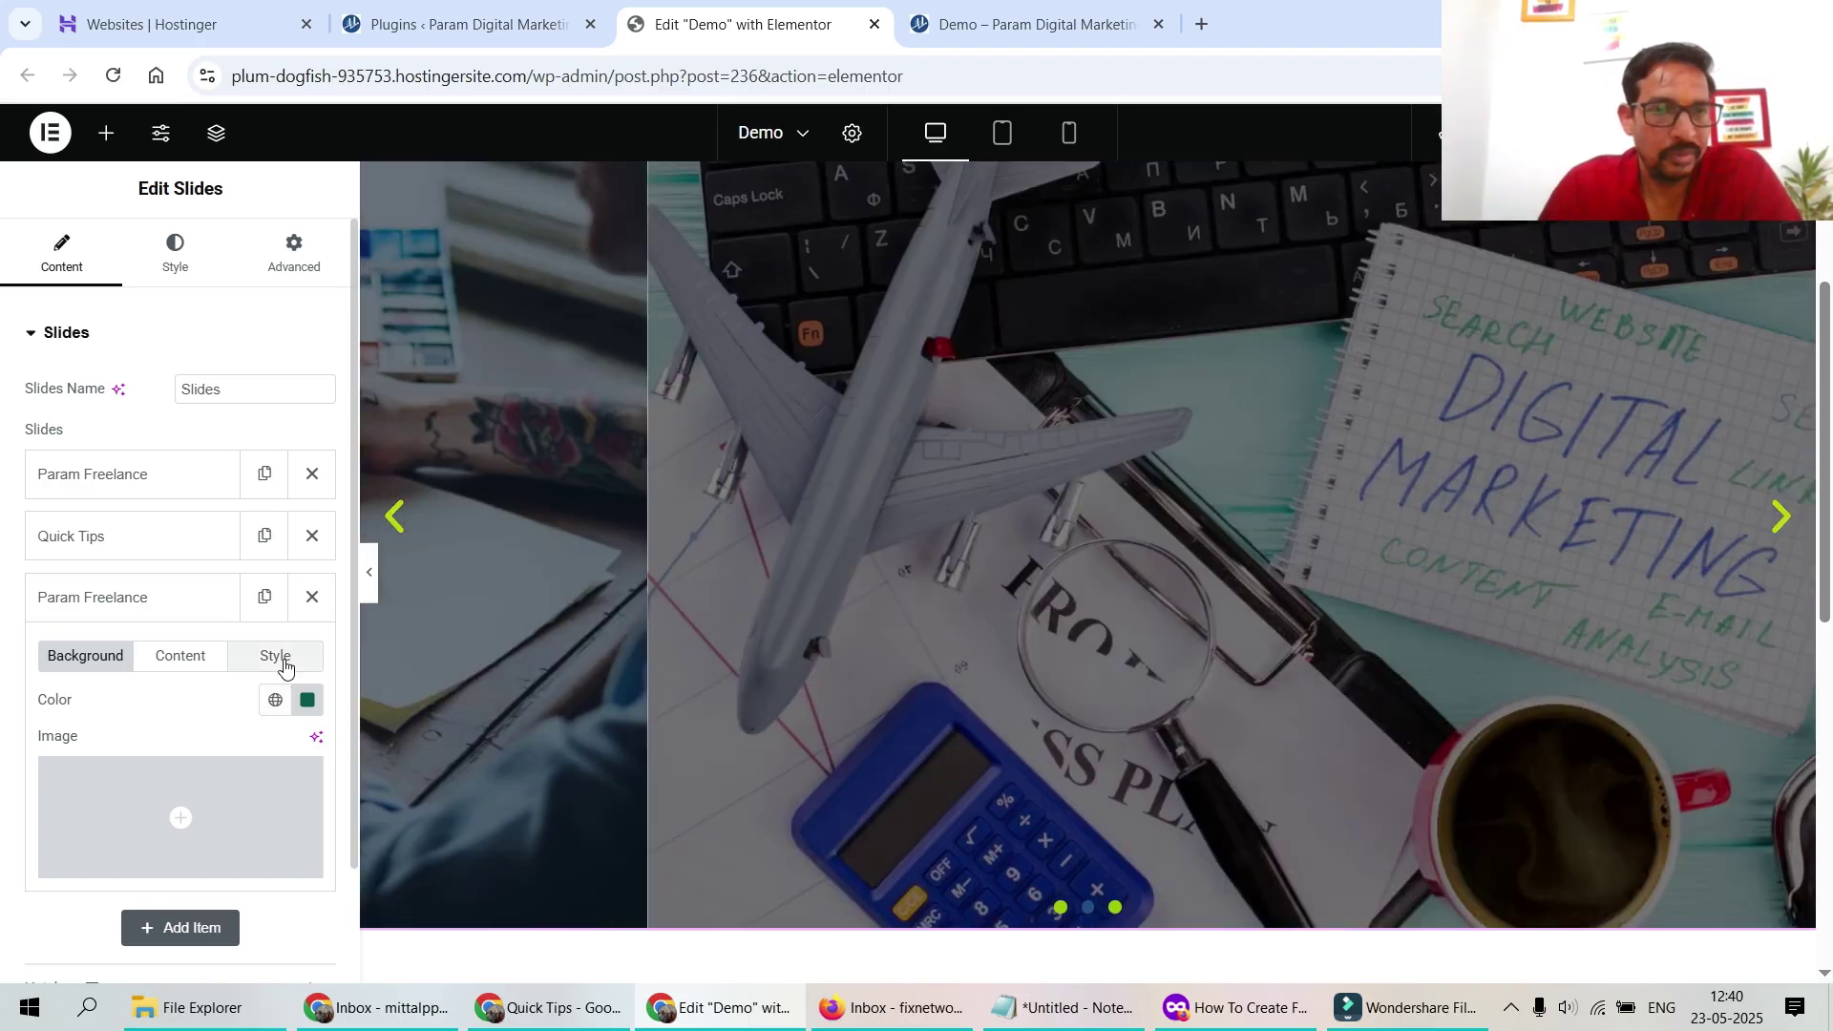
click(276, 656)
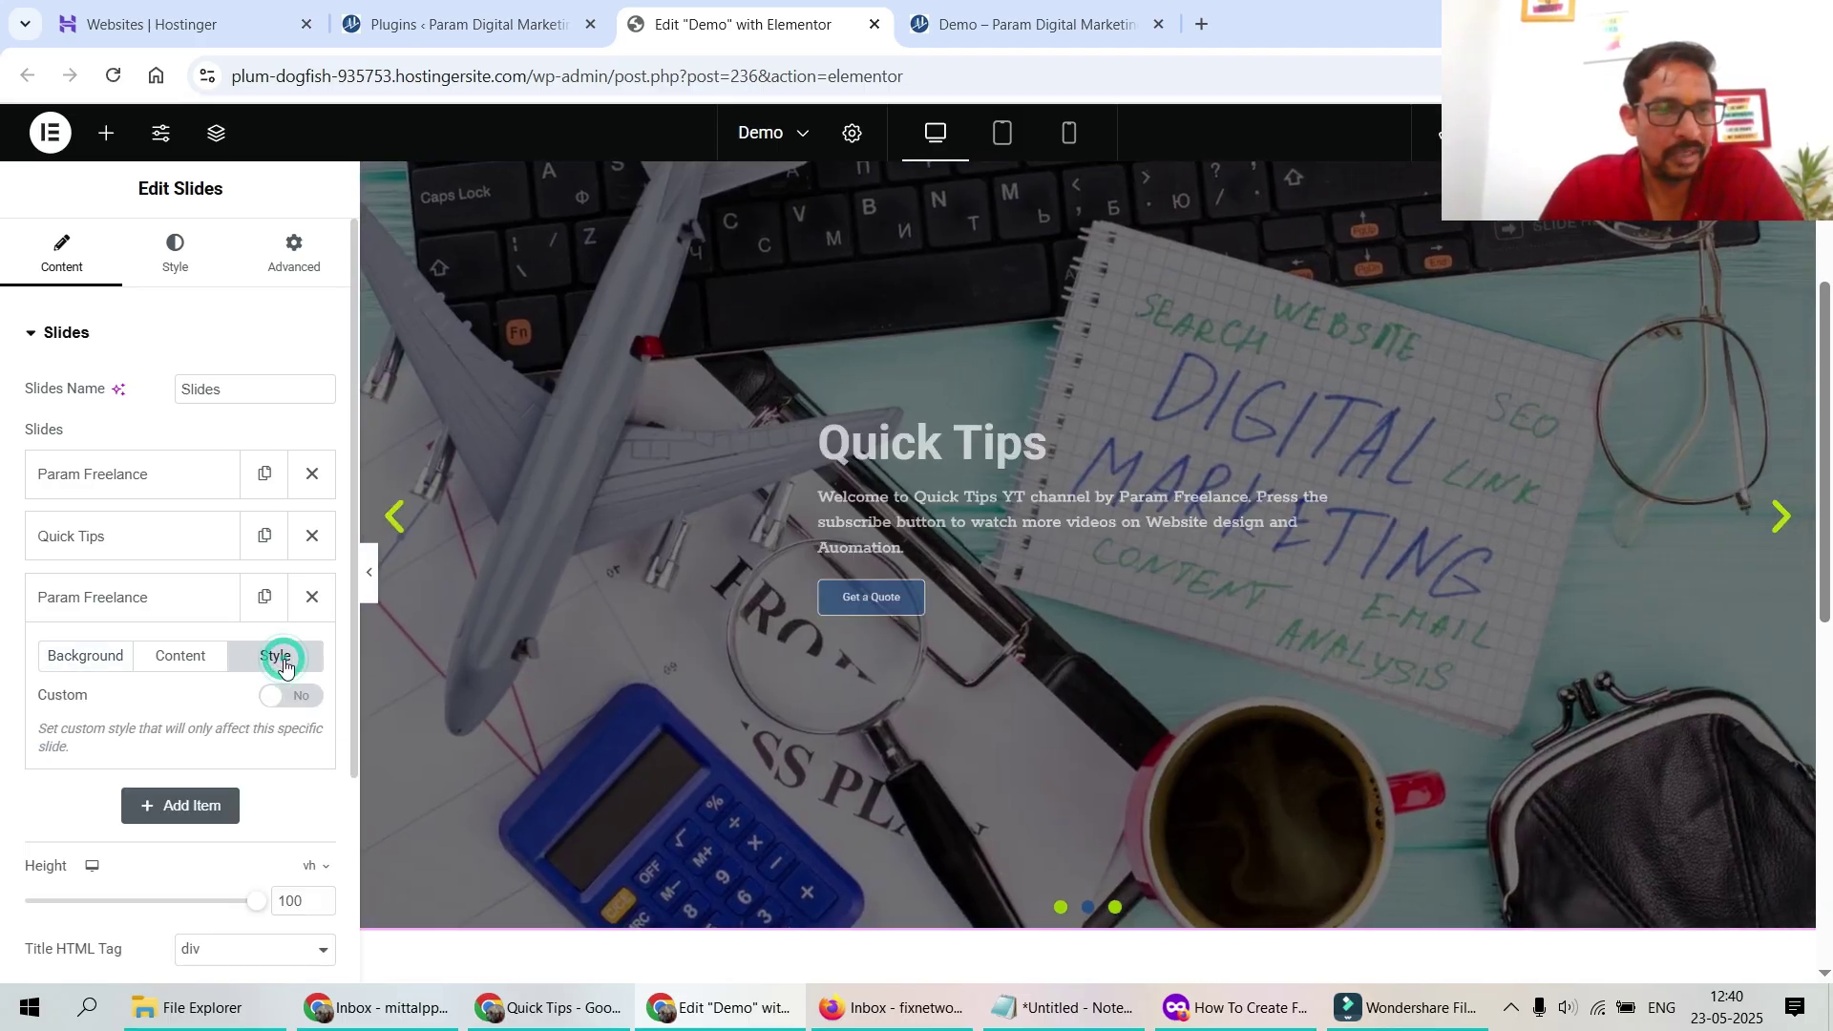
click(290, 696)
scroll(291, 723, down, 1)
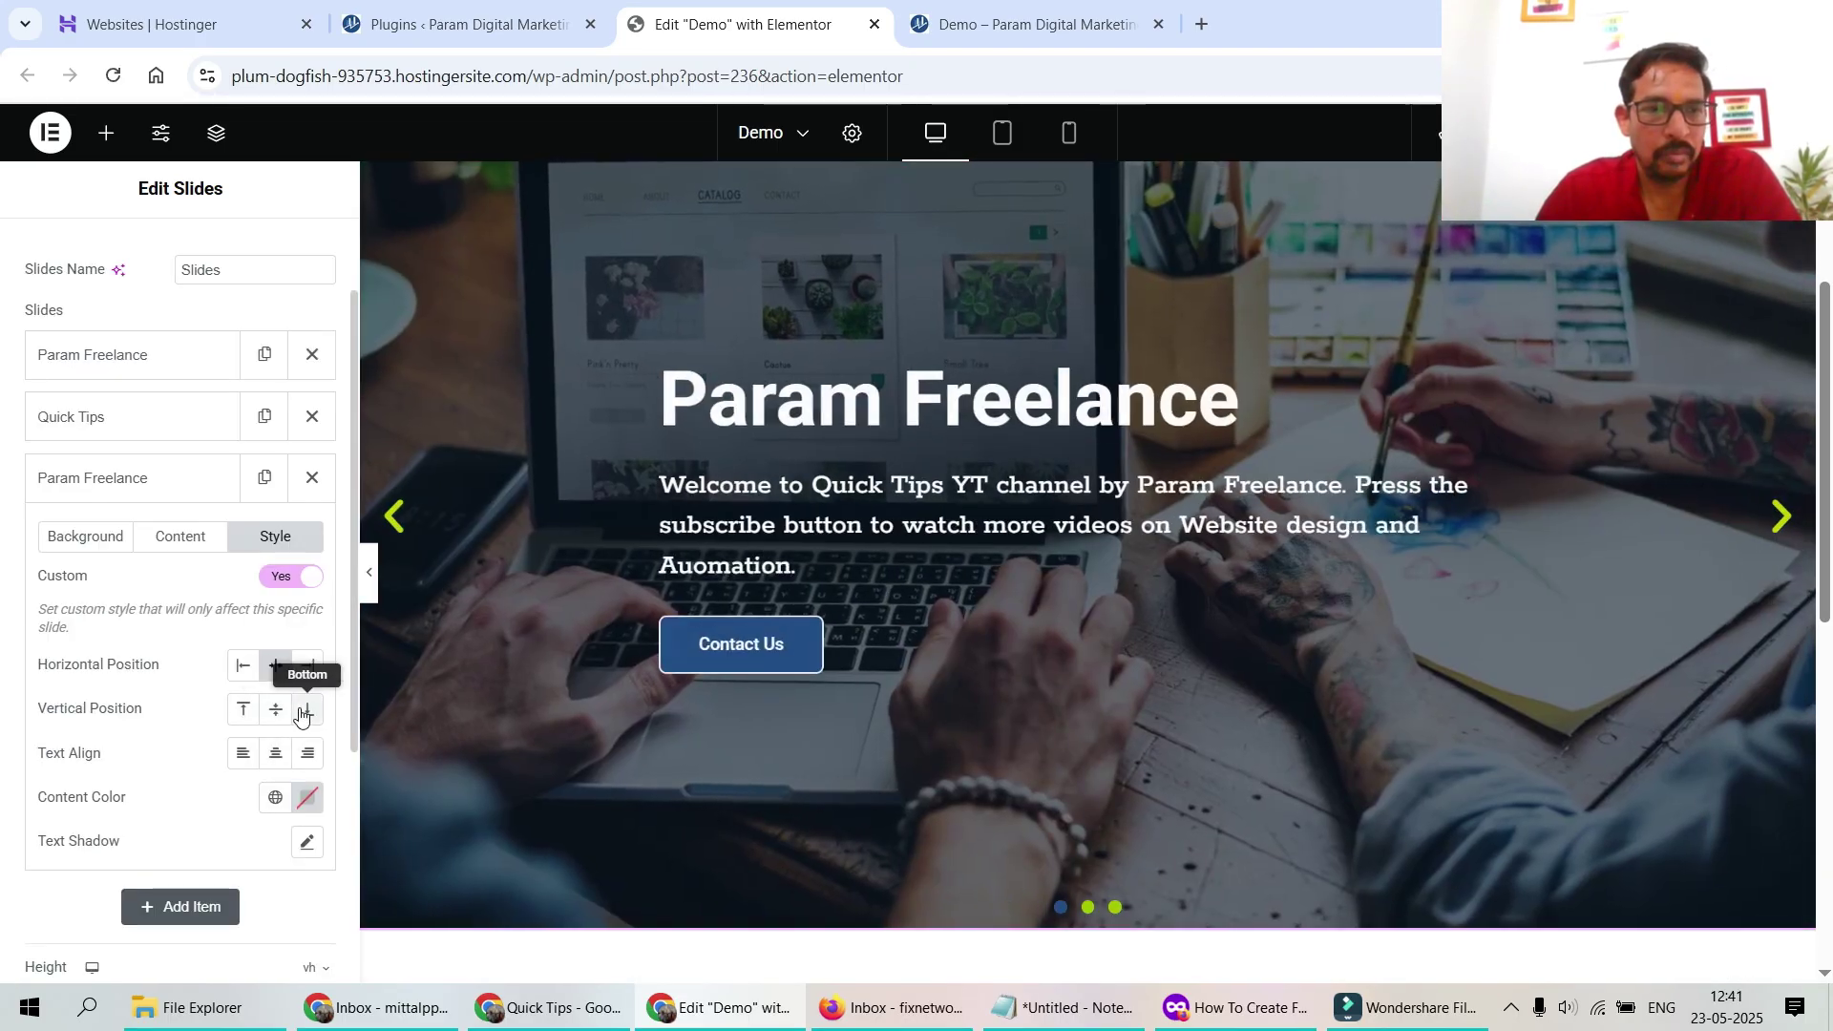
click(302, 712)
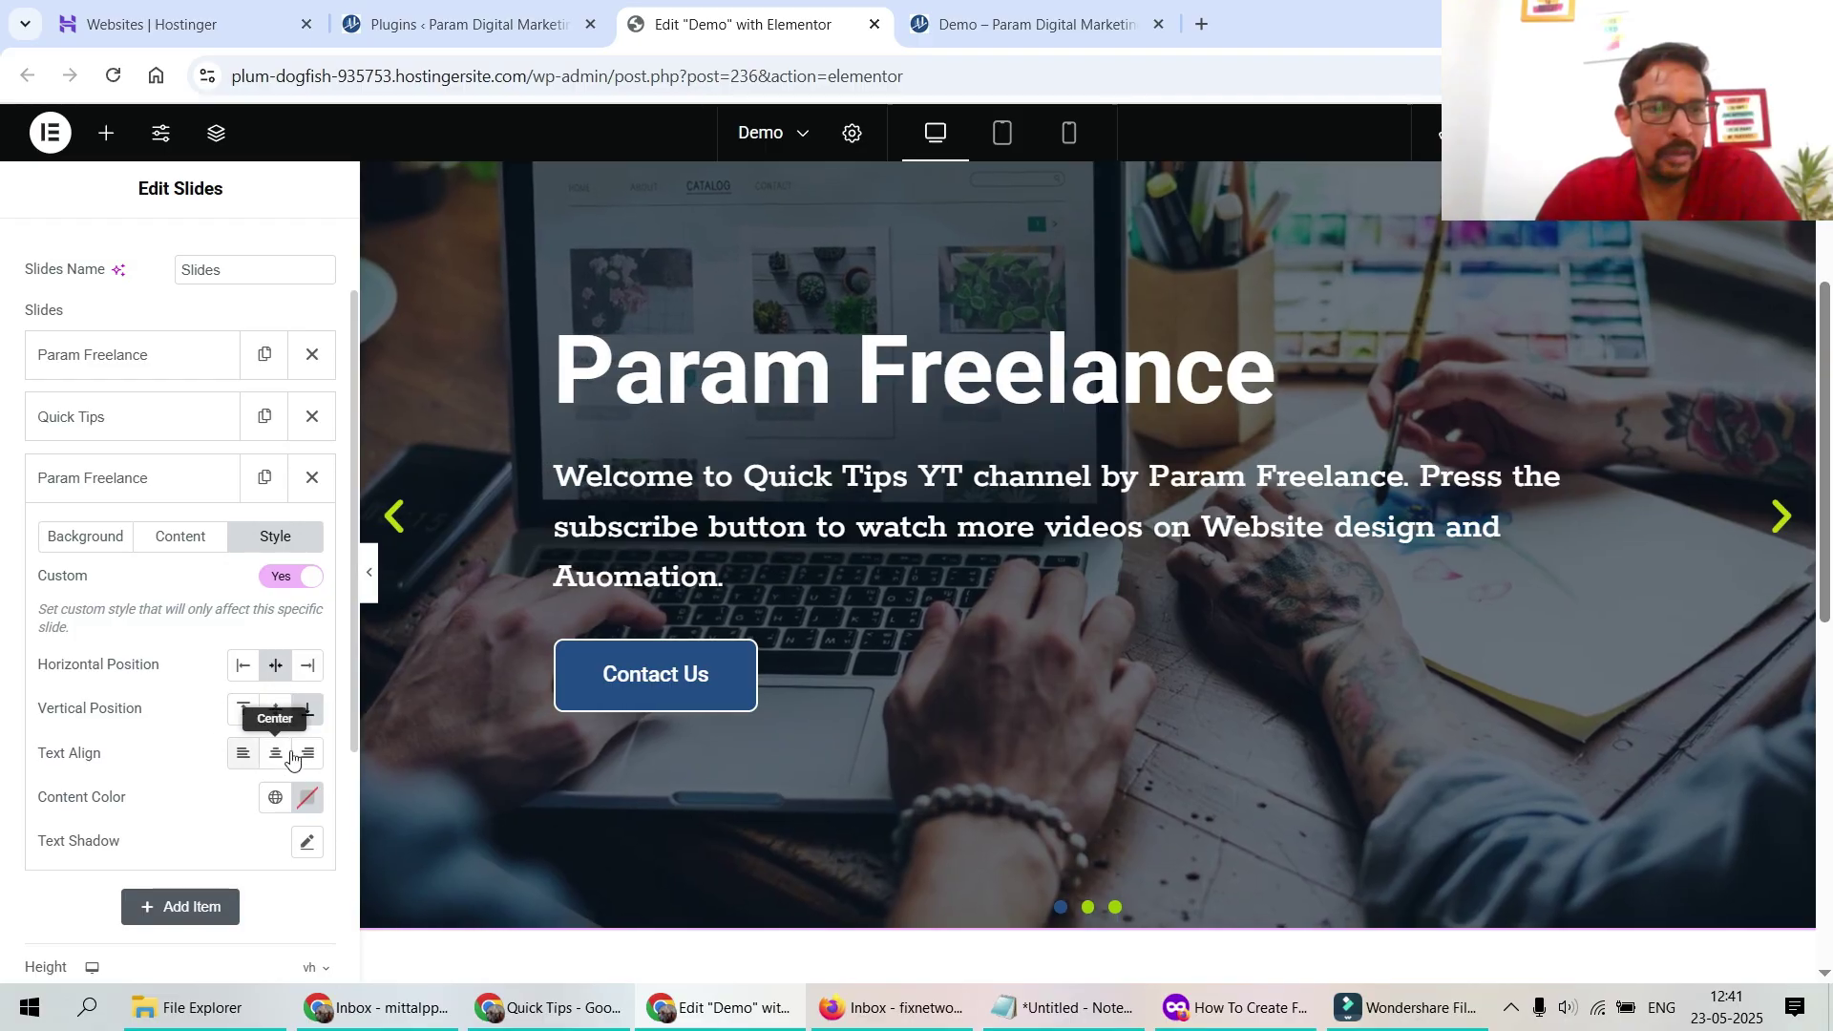
click(308, 753)
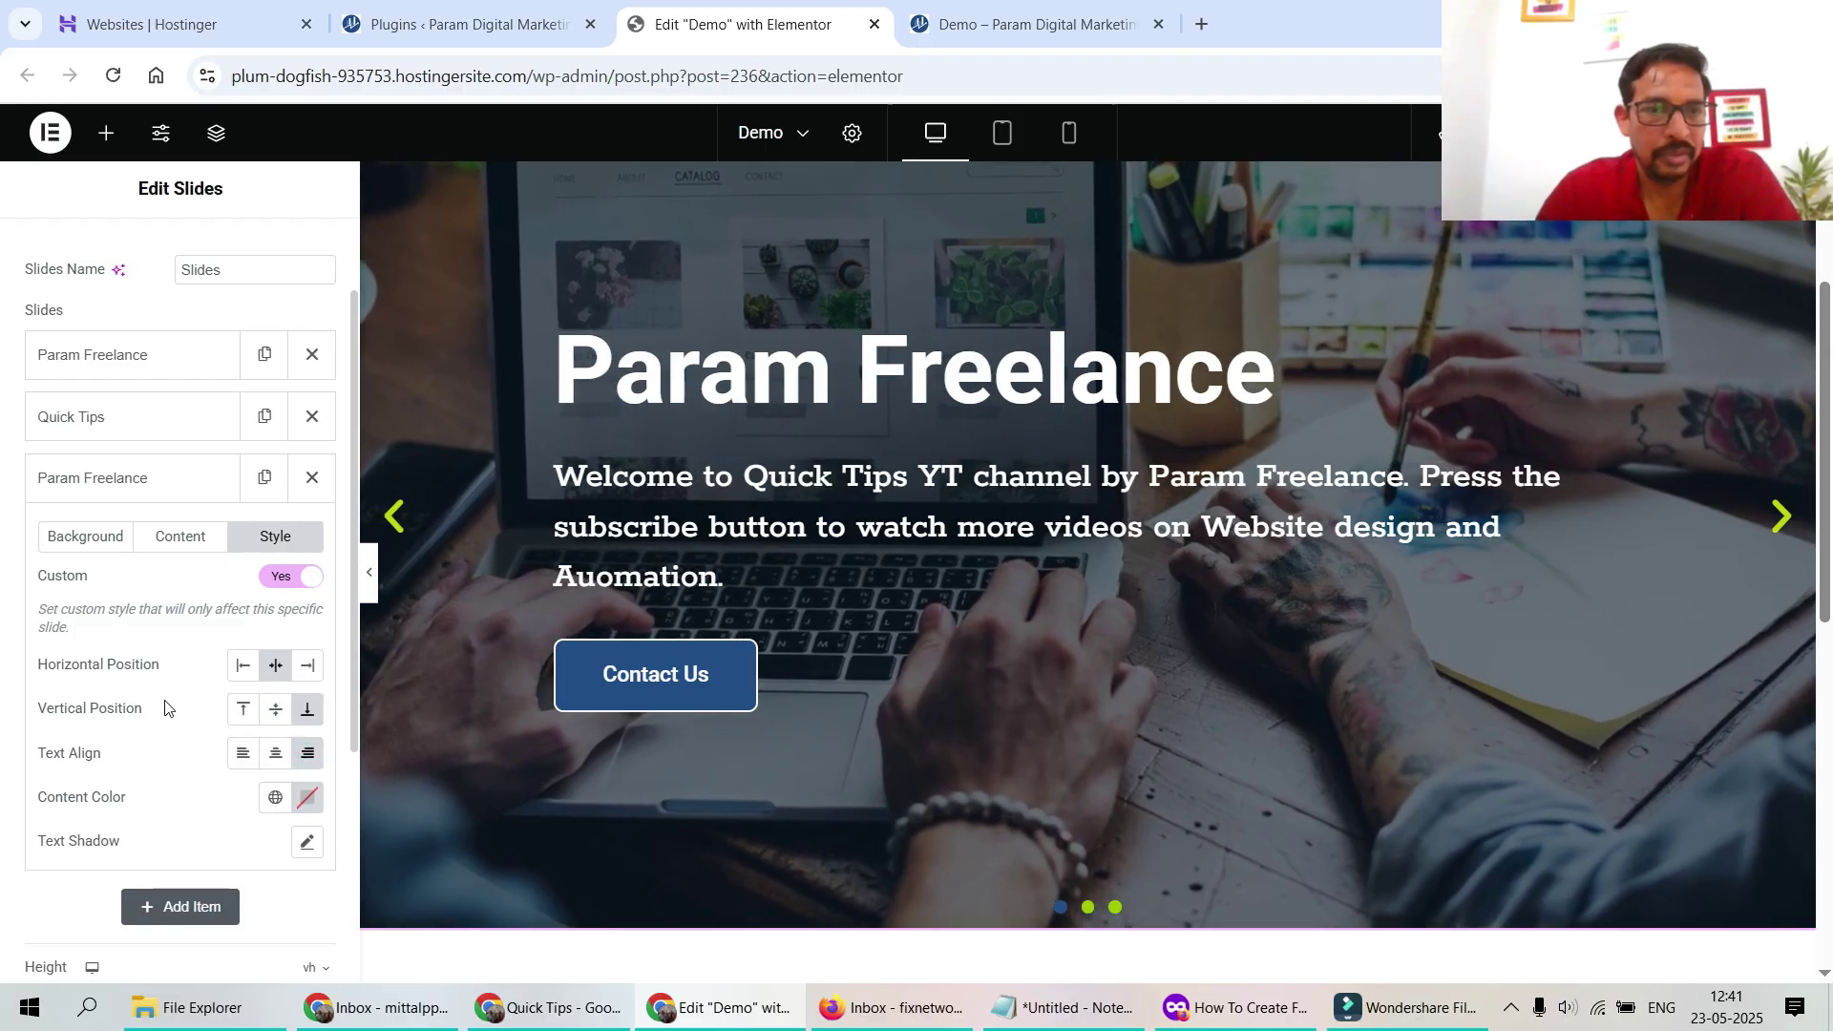
scroll(238, 725, down, 1)
click(1779, 520)
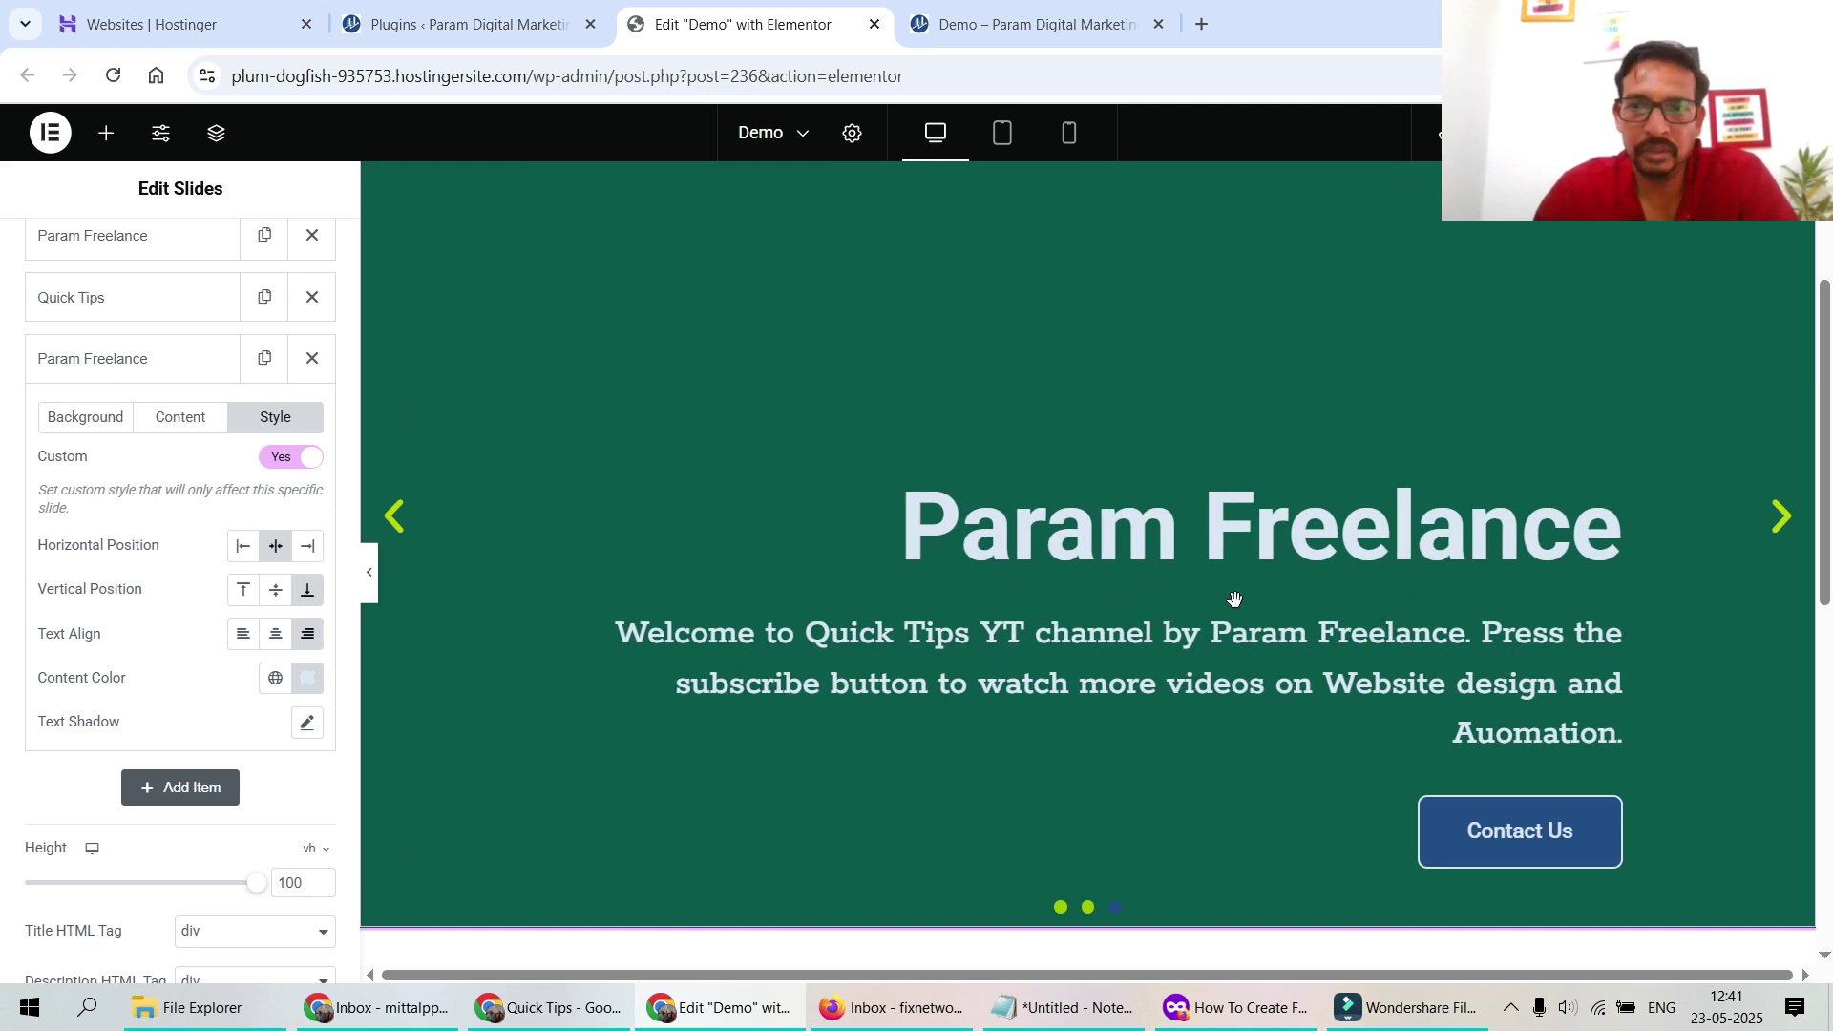
Collapse the third slide's settings and return to the live Demo page
scroll(47, 516, up, 1)
click(86, 473)
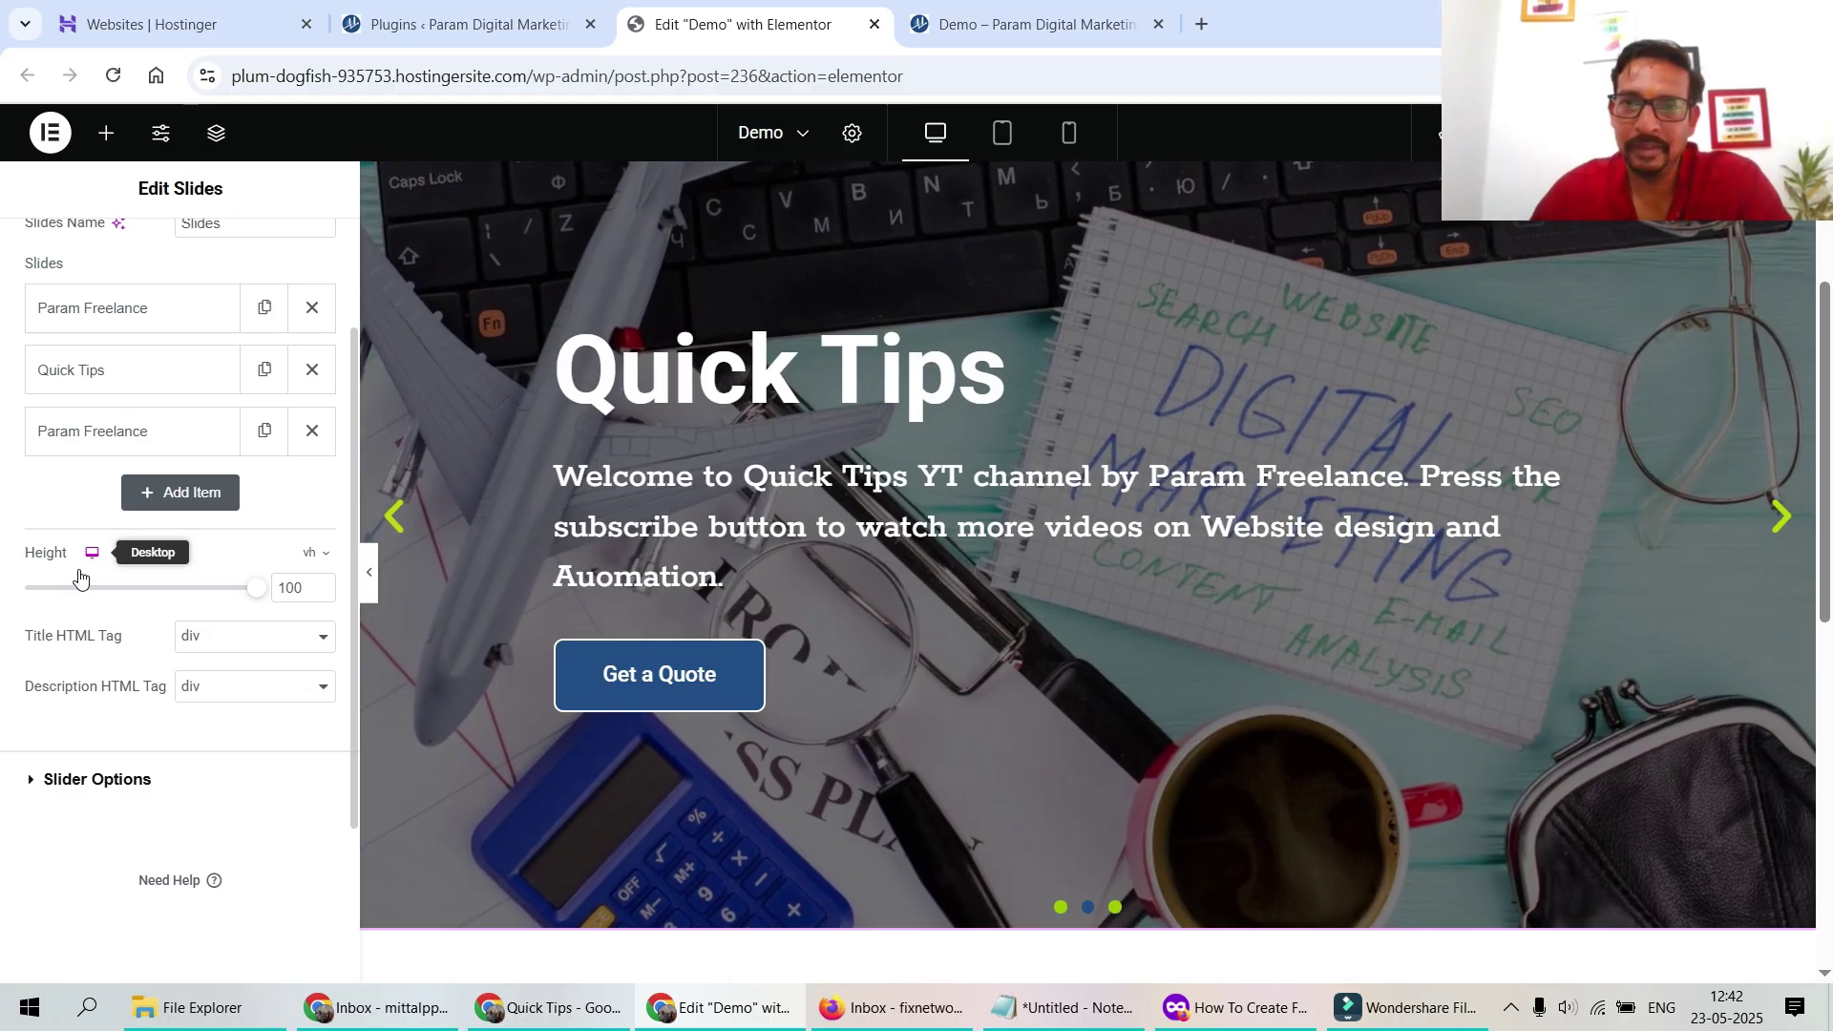
key(ctrl+Tab)
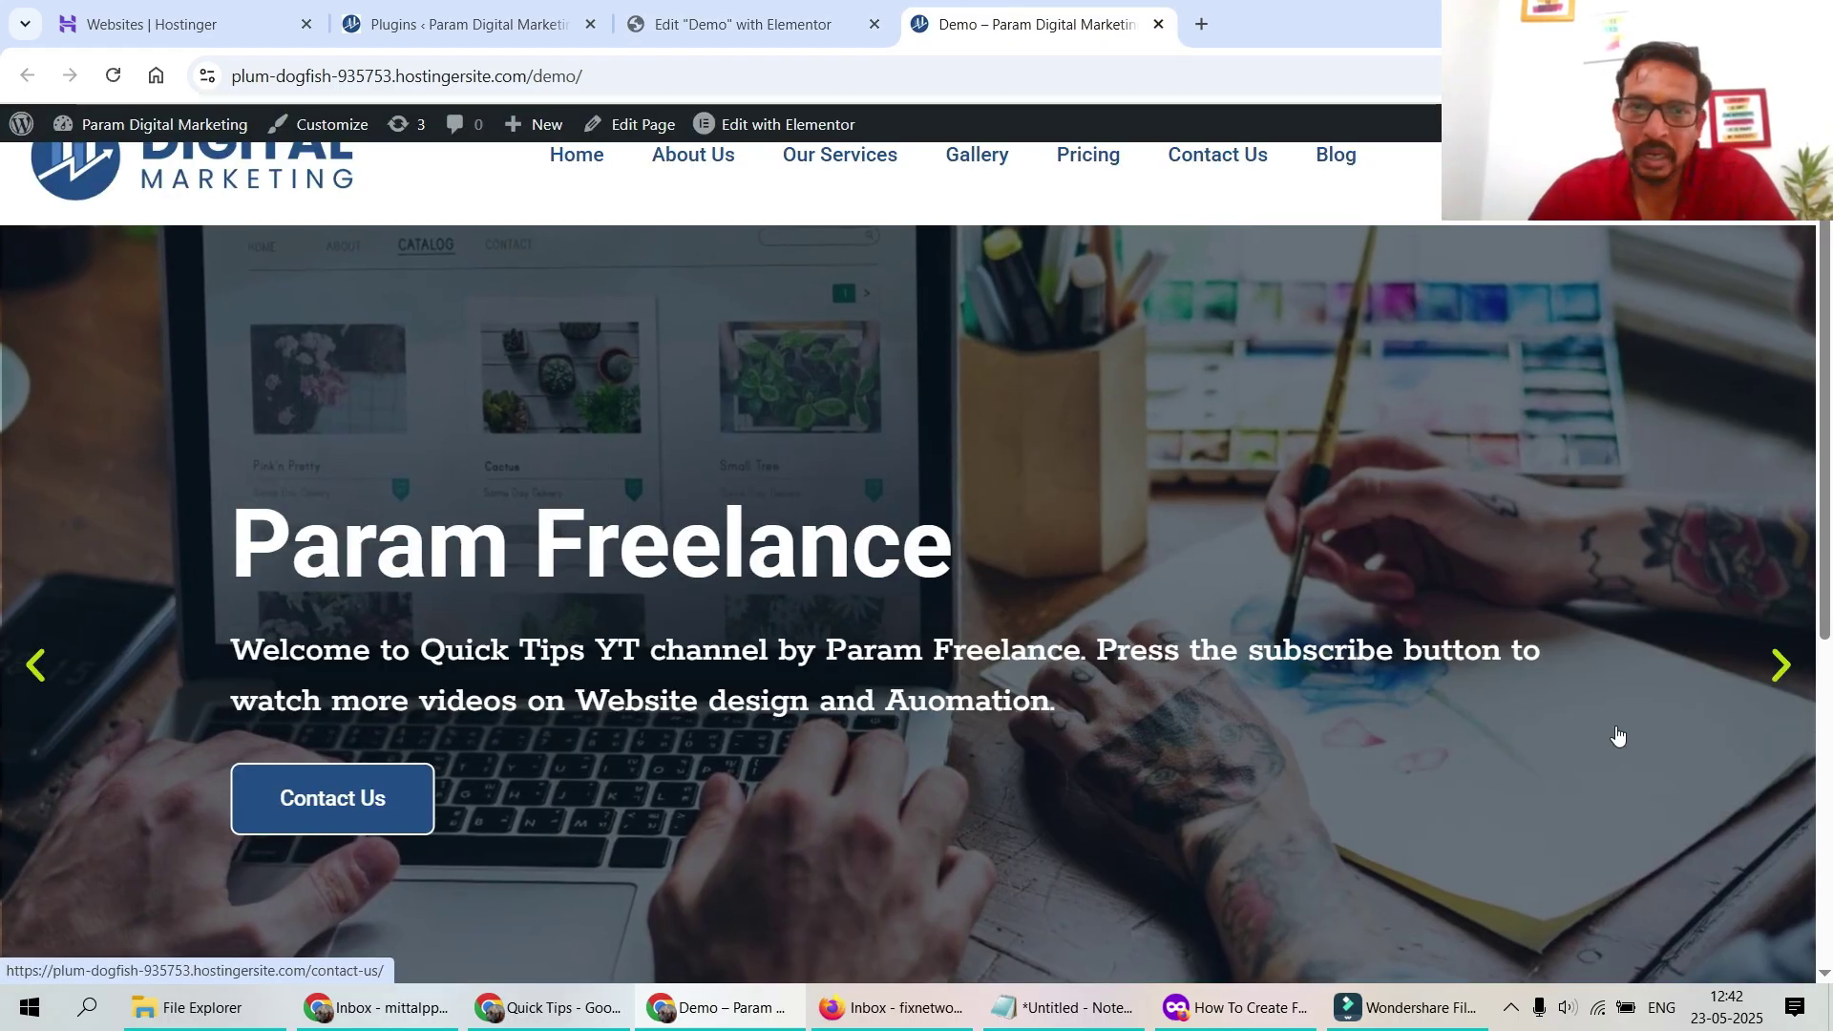